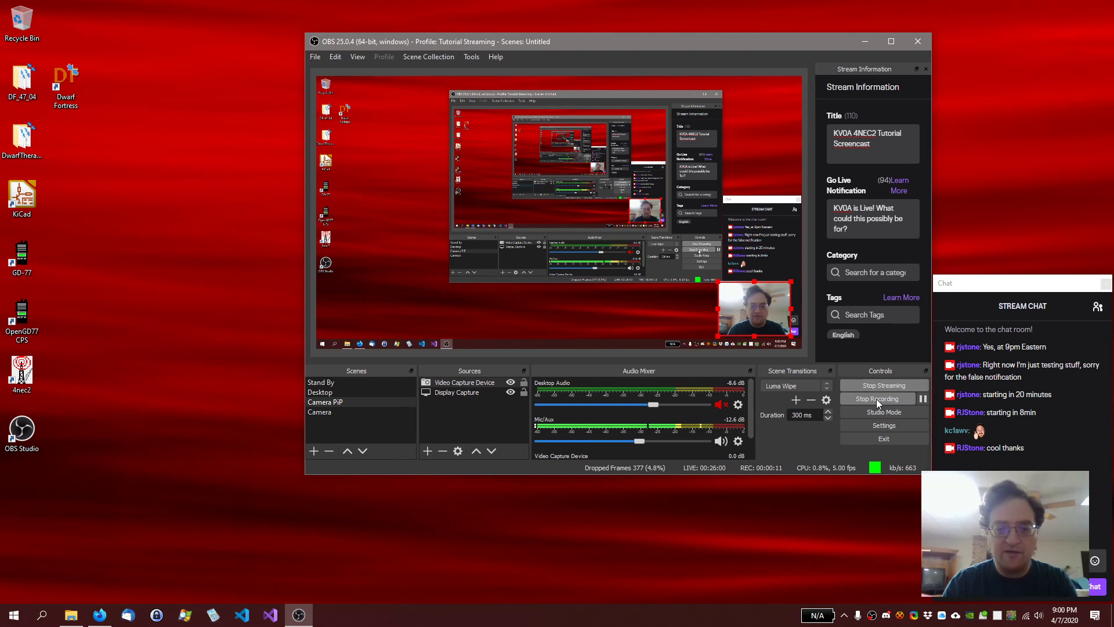
{"action": "left_click", "coordinate": [872, 620]}
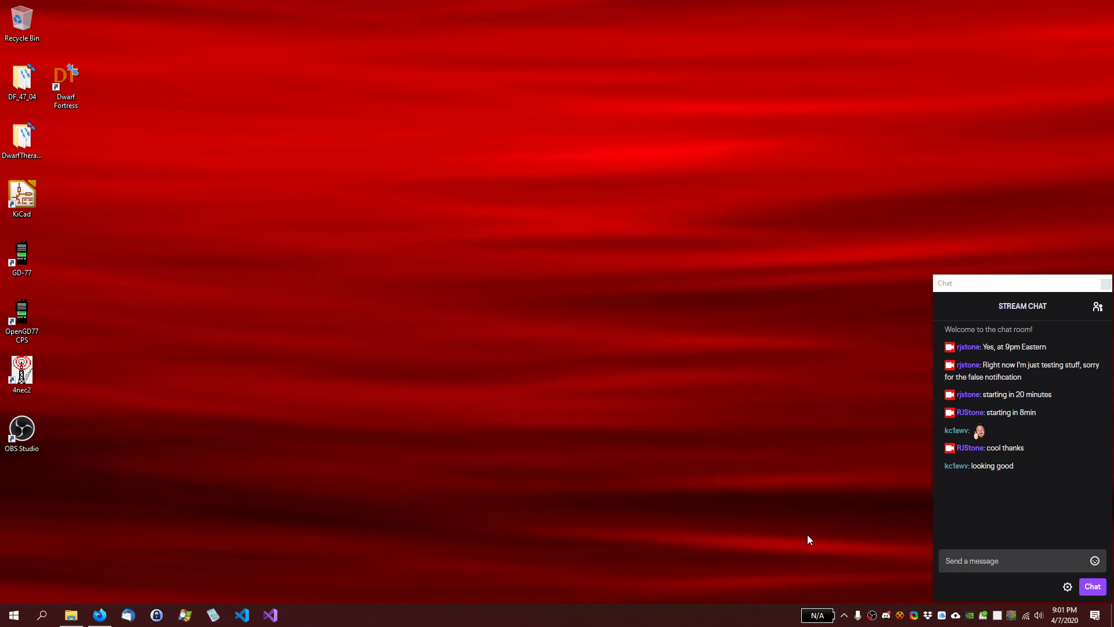
{"action": "left_click", "coordinate": [870, 617]}
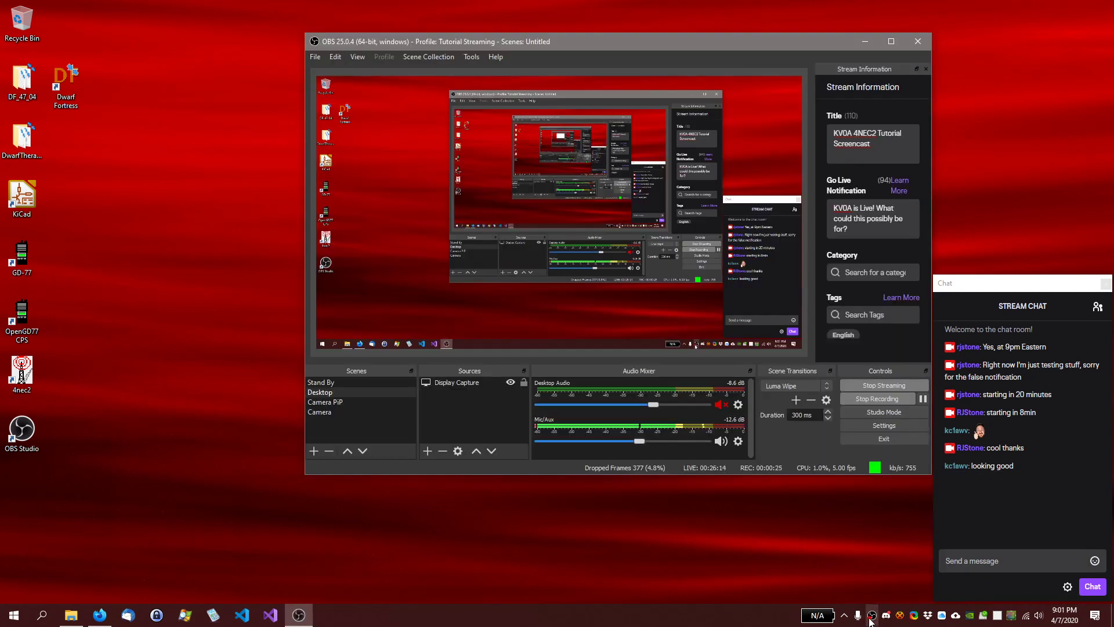
{"action": "left_click", "coordinate": [871, 616]}
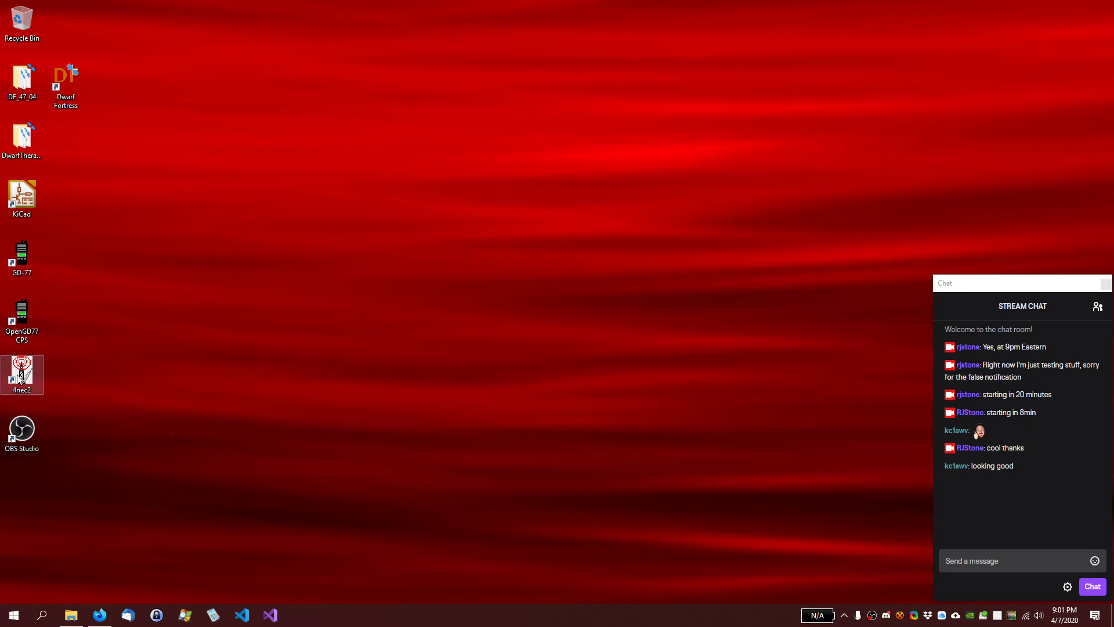
Switch to Firefox and copy the web address of the 4nec2 antenna modeler page
{"action": "left_click", "coordinate": [101, 618]}
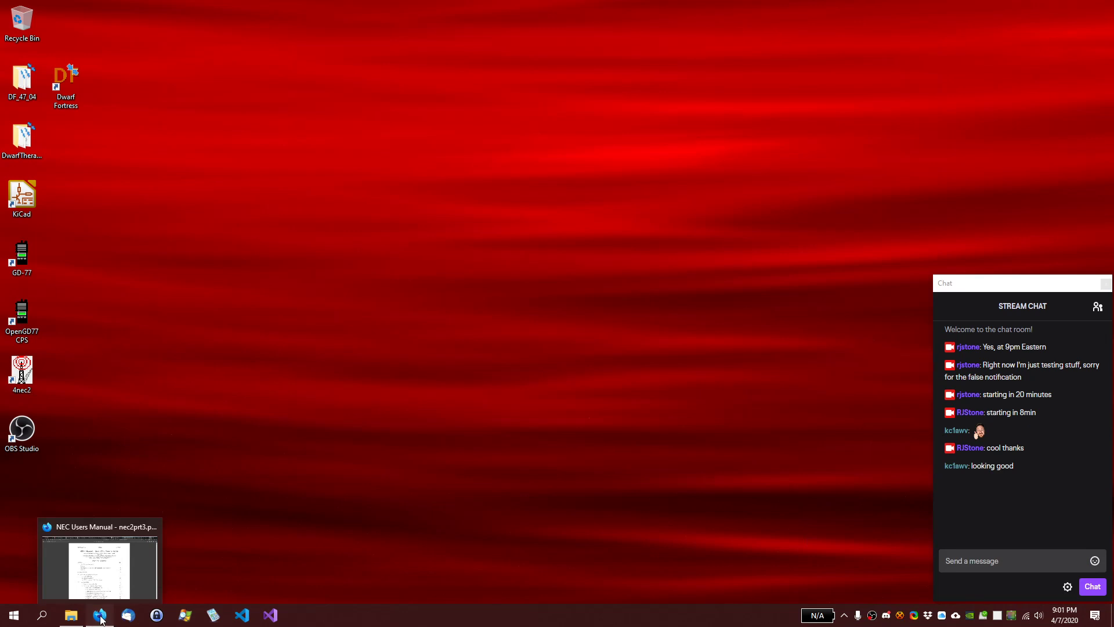
{"action": "left_click", "coordinate": [936, 11]}
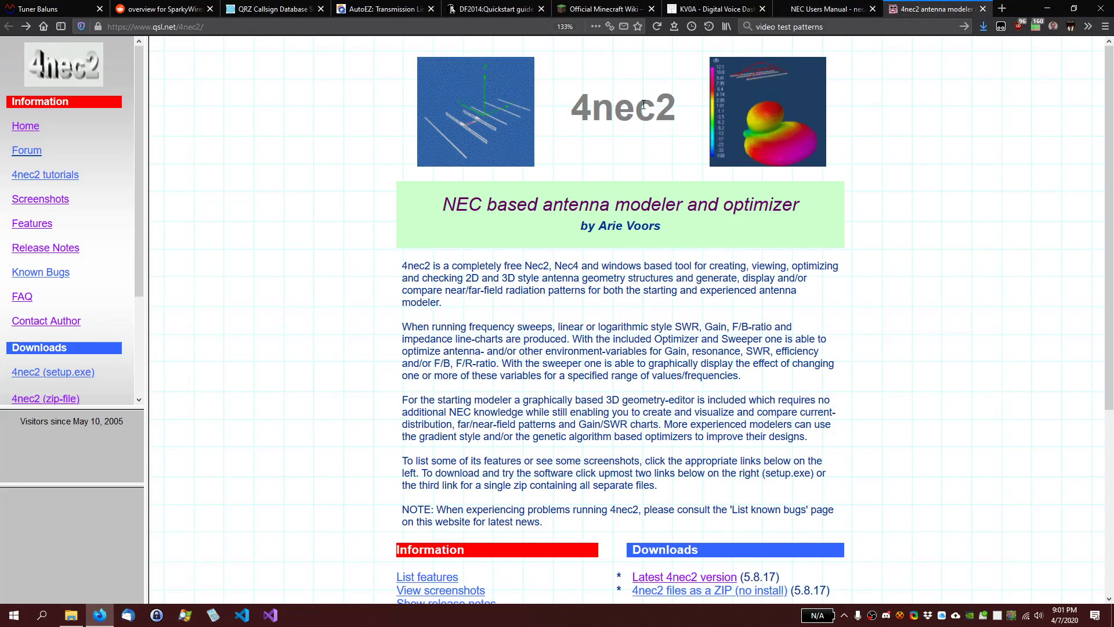
{"action": "left_click", "coordinate": [152, 27]}
{"action": "right_click", "coordinate": [149, 27]}
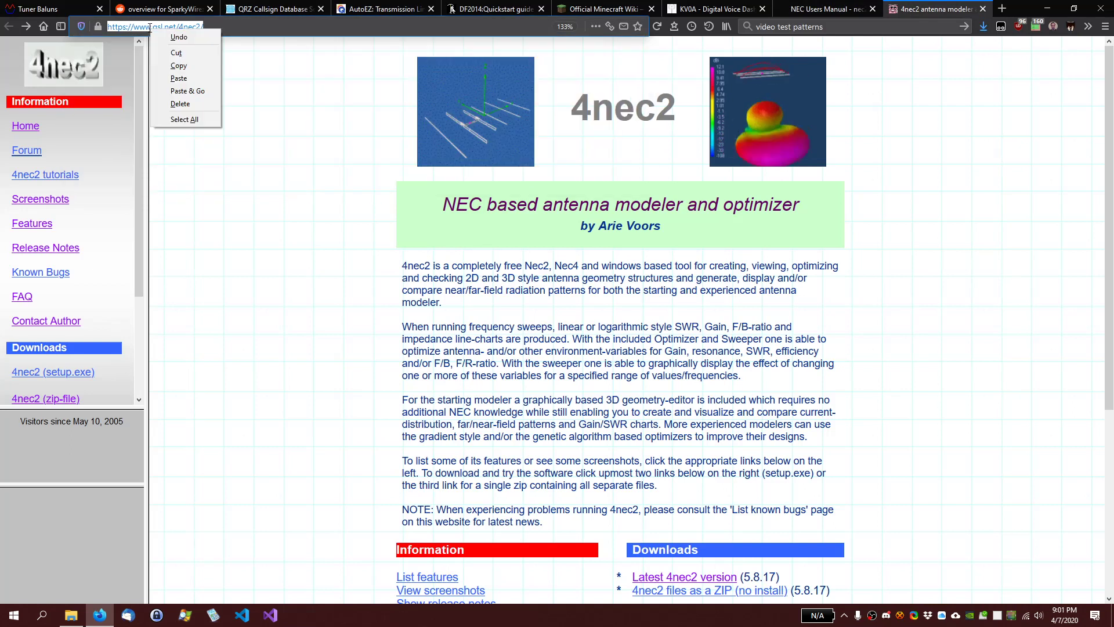
{"action": "left_click", "coordinate": [188, 66]}
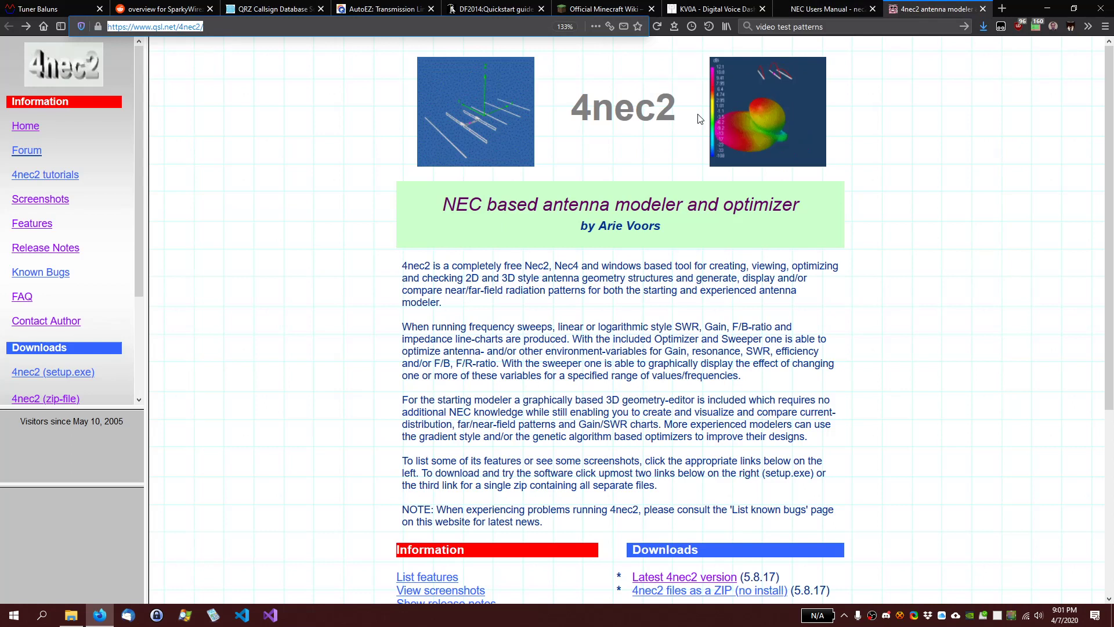
{"action": "left_click", "coordinate": [1048, 9]}
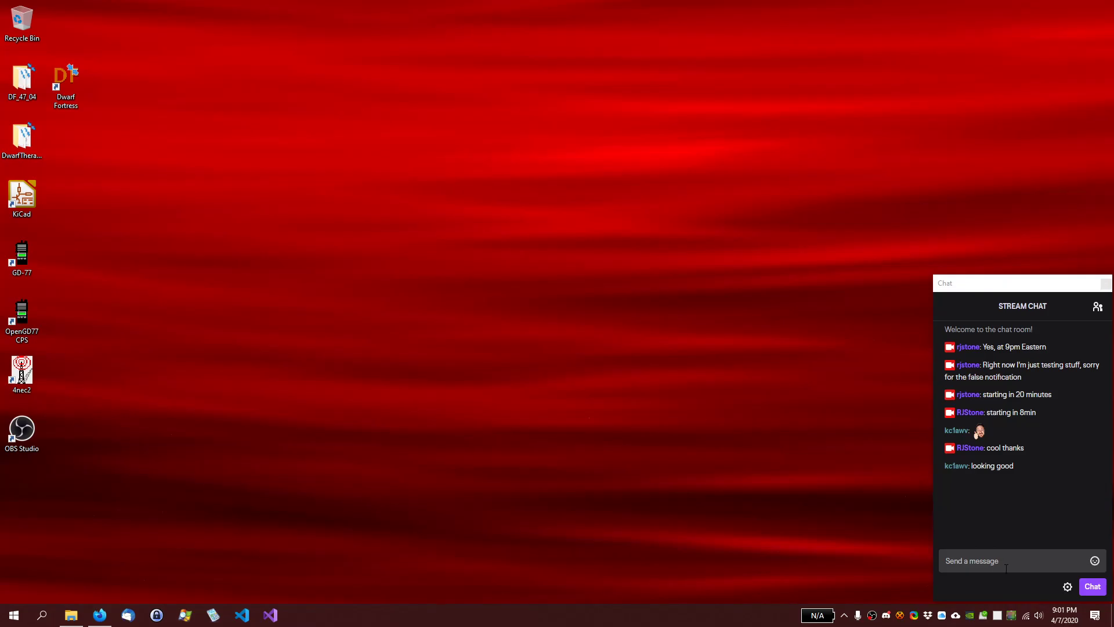
{"action": "left_click", "coordinate": [1005, 568]}
{"action": "key", "text": "ctrl+v"}
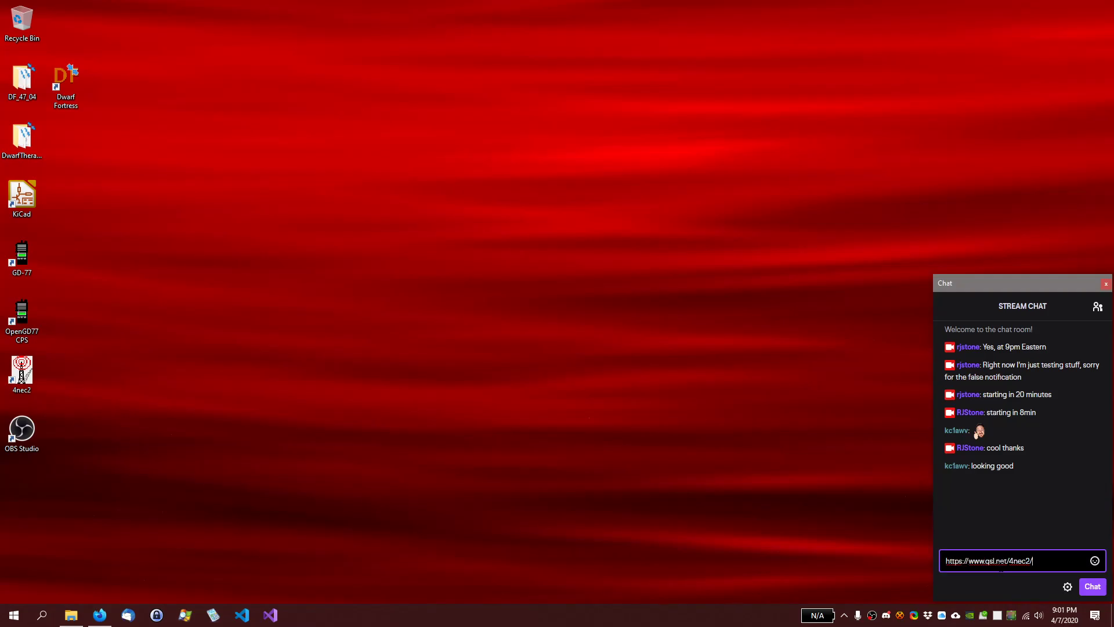
{"action": "key", "text": "Return"}
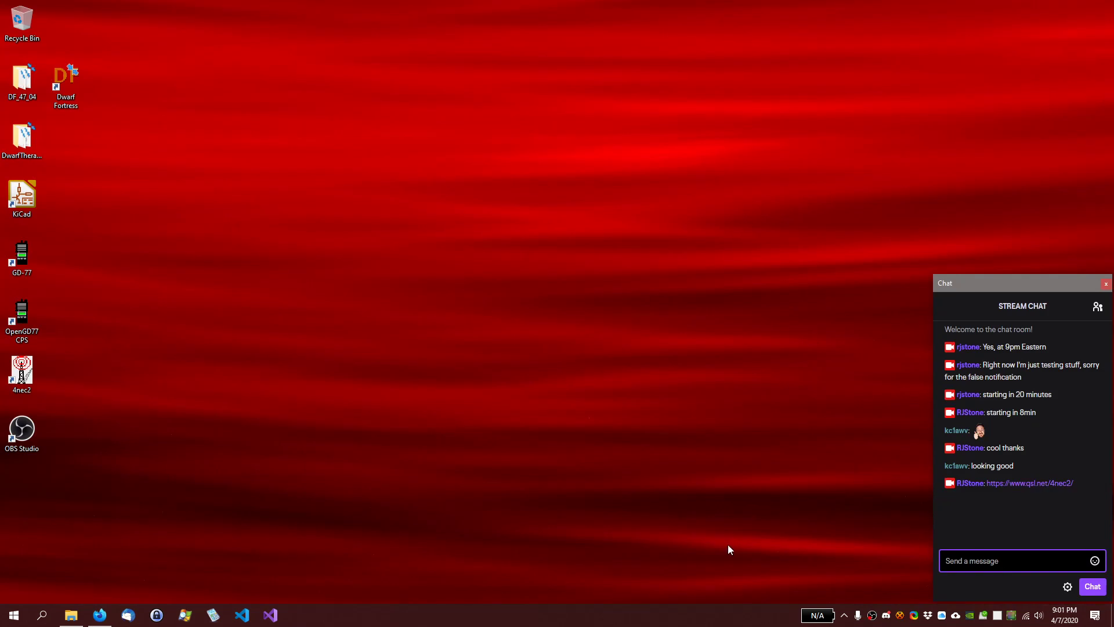
Launch 4nec2, close its Pattern and Geometry windows, and move the Main window clear of the desktop icons
{"action": "double_click", "coordinate": [20, 378]}
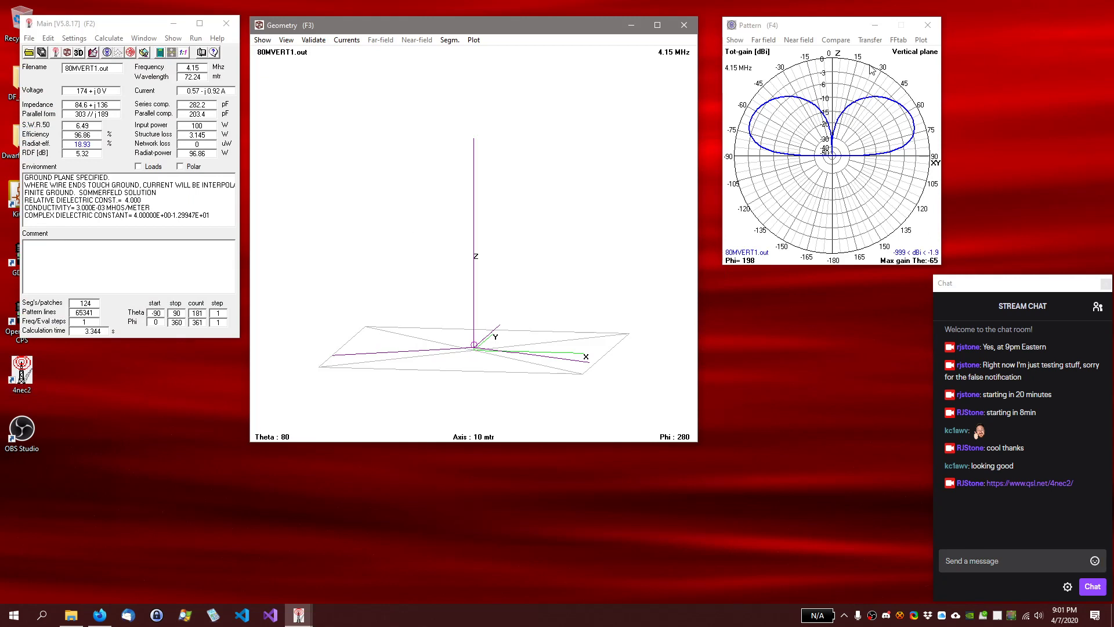
{"action": "left_click", "coordinate": [927, 25]}
{"action": "left_click", "coordinate": [693, 26]}
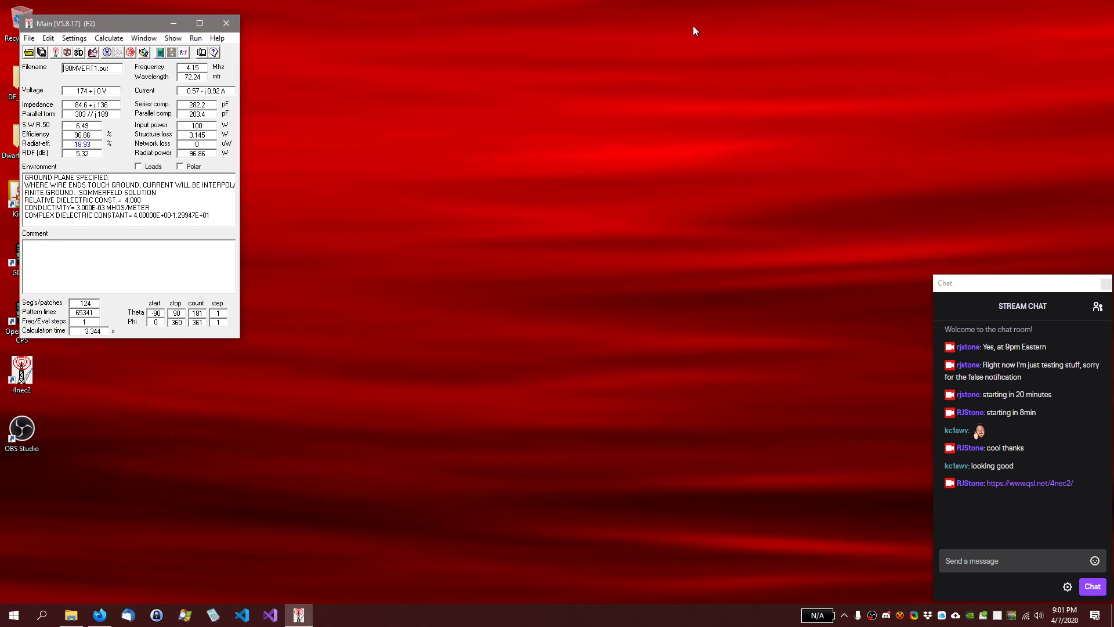
{"action": "left_click_drag", "start_coordinate": [126, 26], "coordinate": [203, 19]}
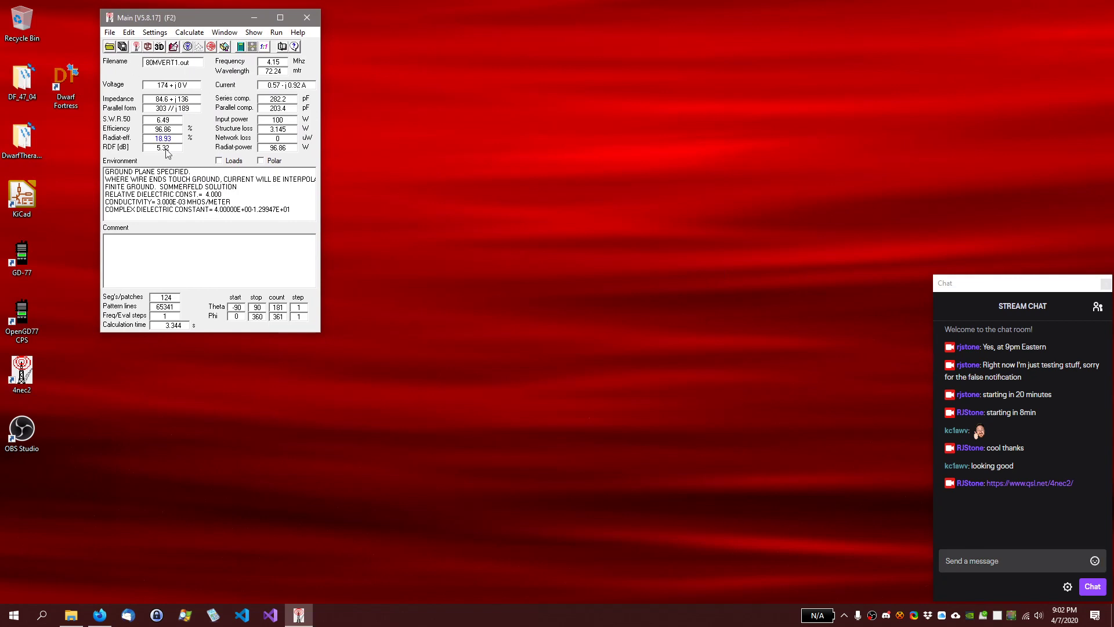
{"action": "left_click", "coordinate": [188, 255]}
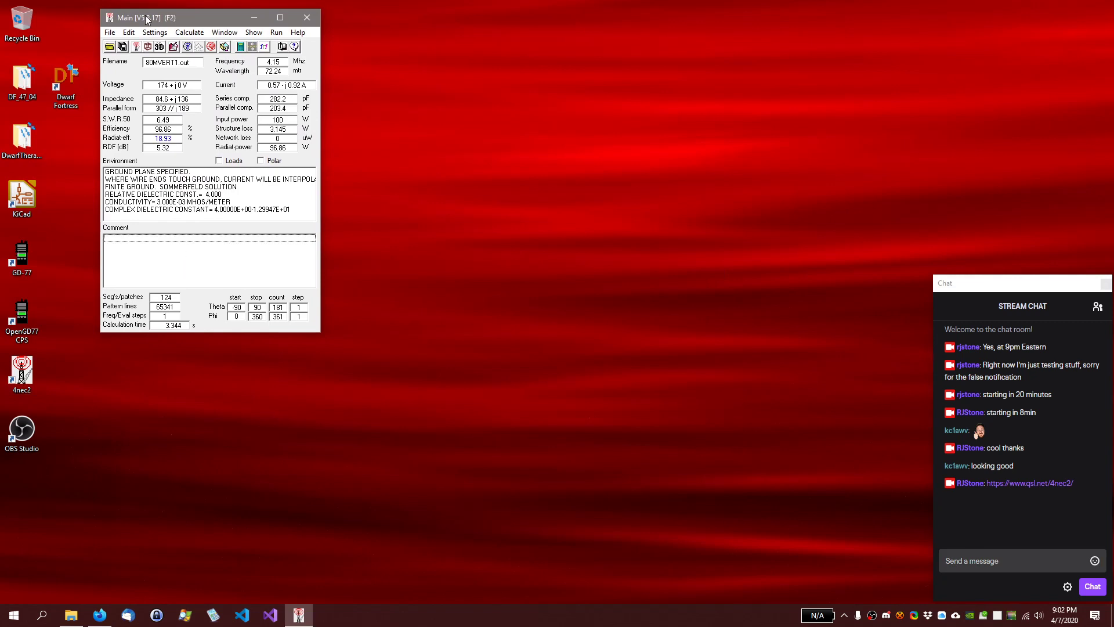
{"action": "left_click", "coordinate": [110, 33]}
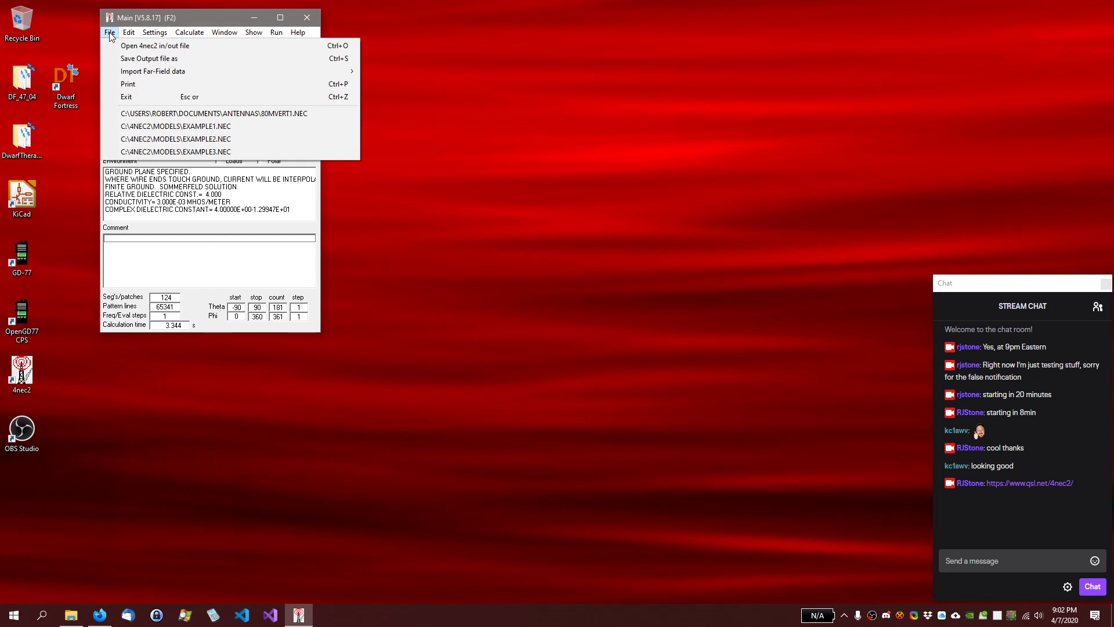
{"action": "left_click", "coordinate": [111, 35]}
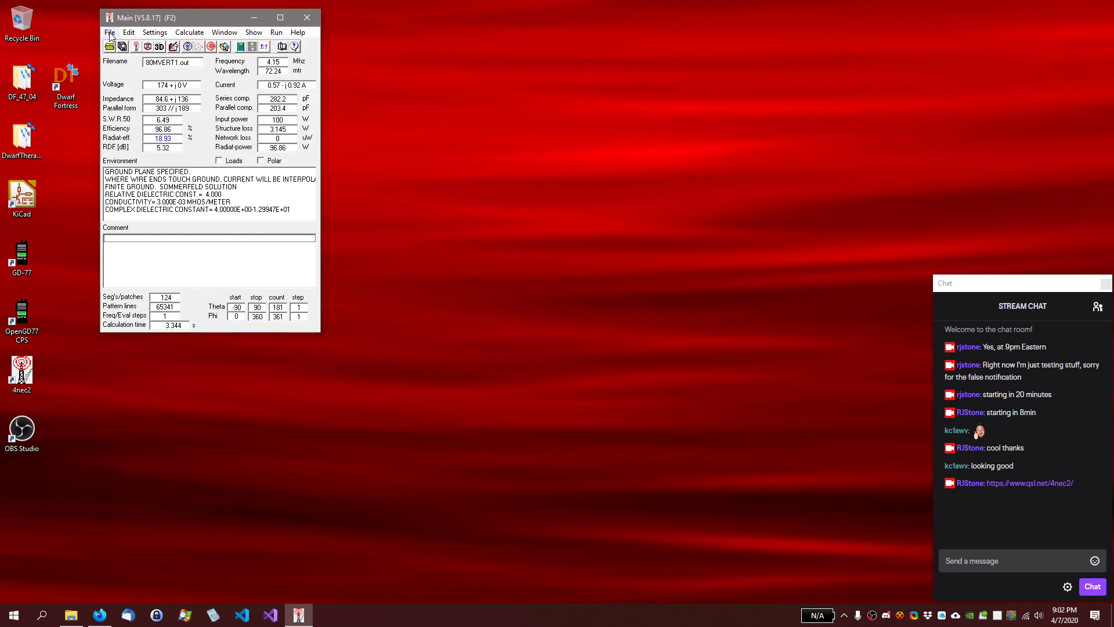
{"action": "left_click", "coordinate": [130, 34]}
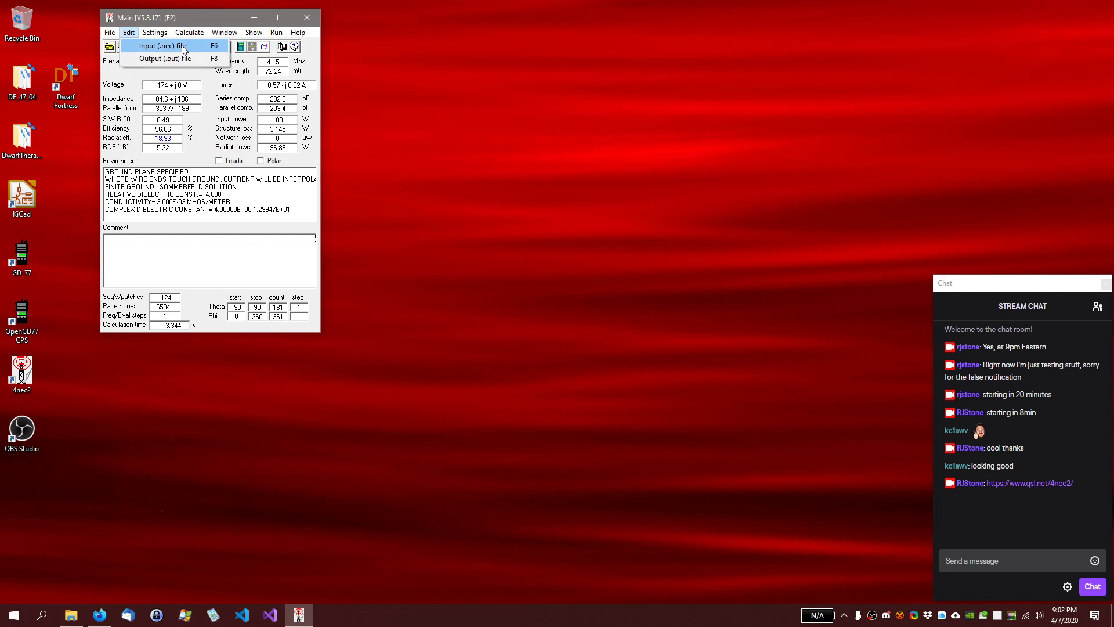
{"action": "mouse_move", "coordinate": [156, 36]}
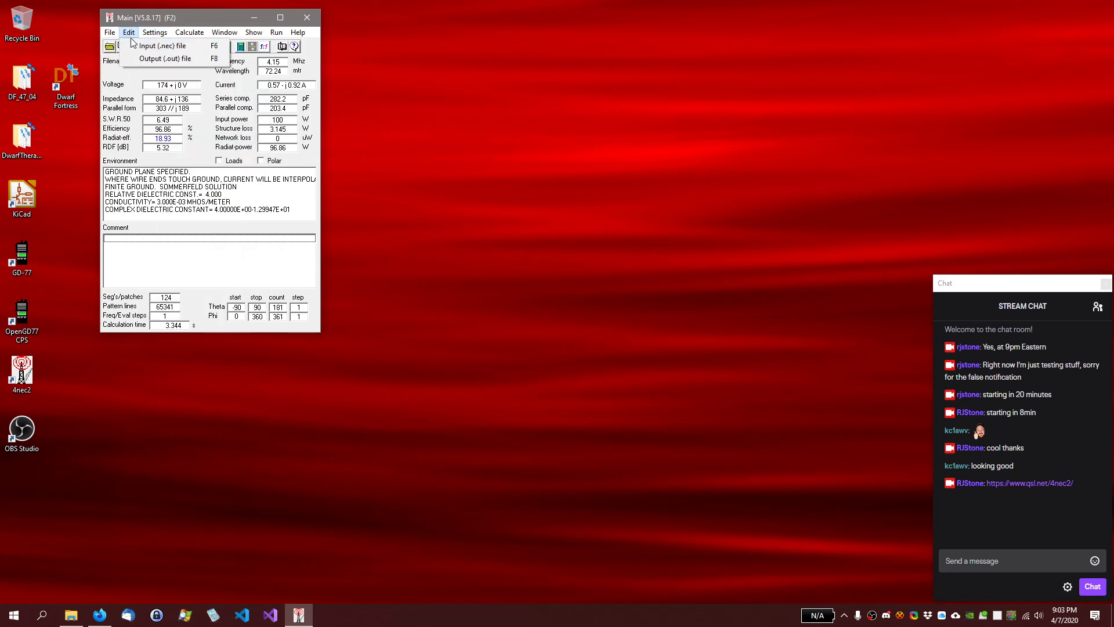
Open the NEC input file editor and start a new, empty antenna model
{"action": "left_click", "coordinate": [134, 47]}
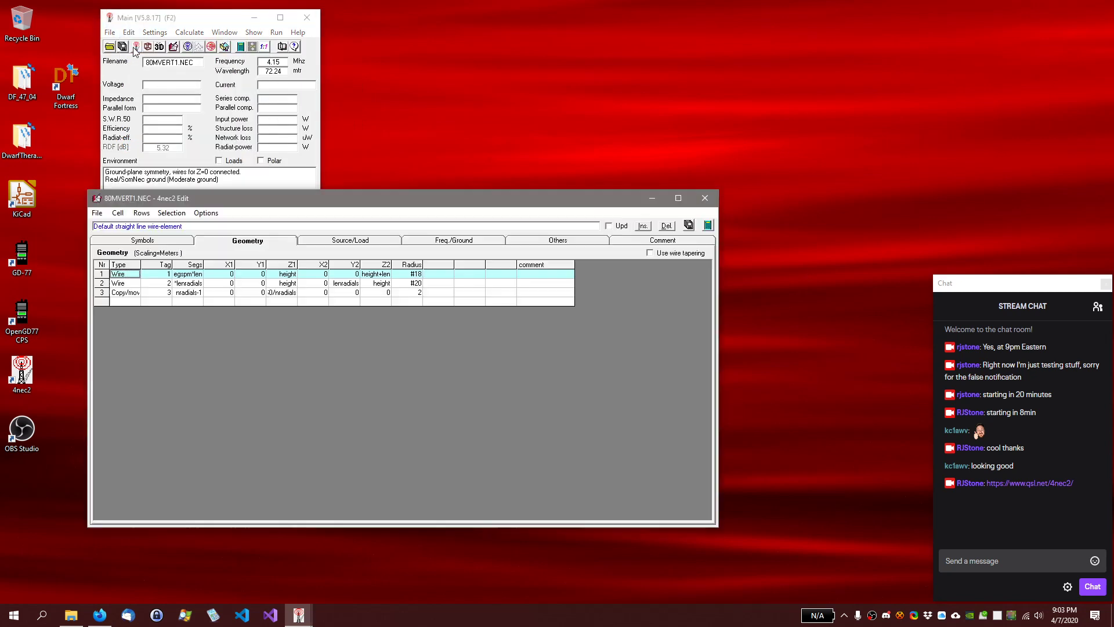
{"action": "left_click_drag", "start_coordinate": [213, 200], "coordinate": [197, 220]}
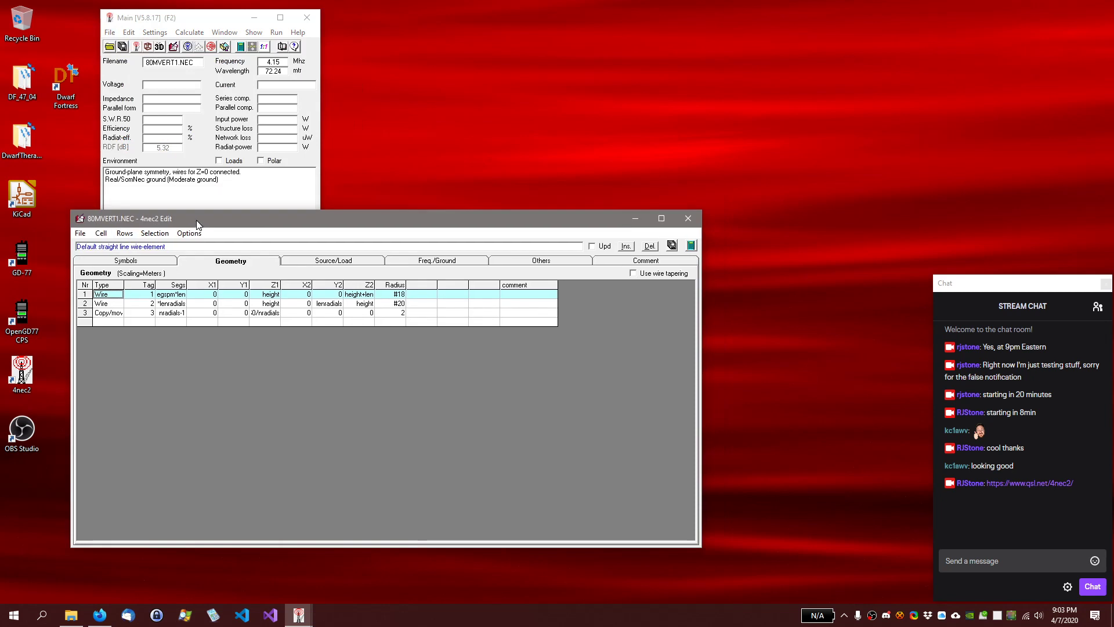
{"action": "left_click", "coordinate": [80, 234]}
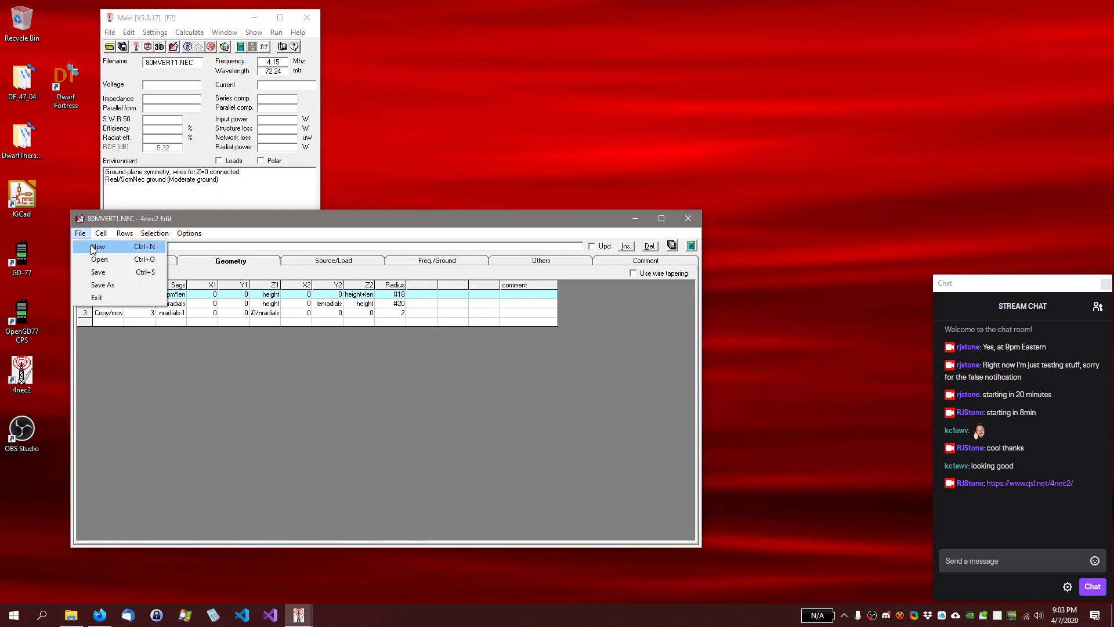
{"action": "left_click", "coordinate": [94, 247]}
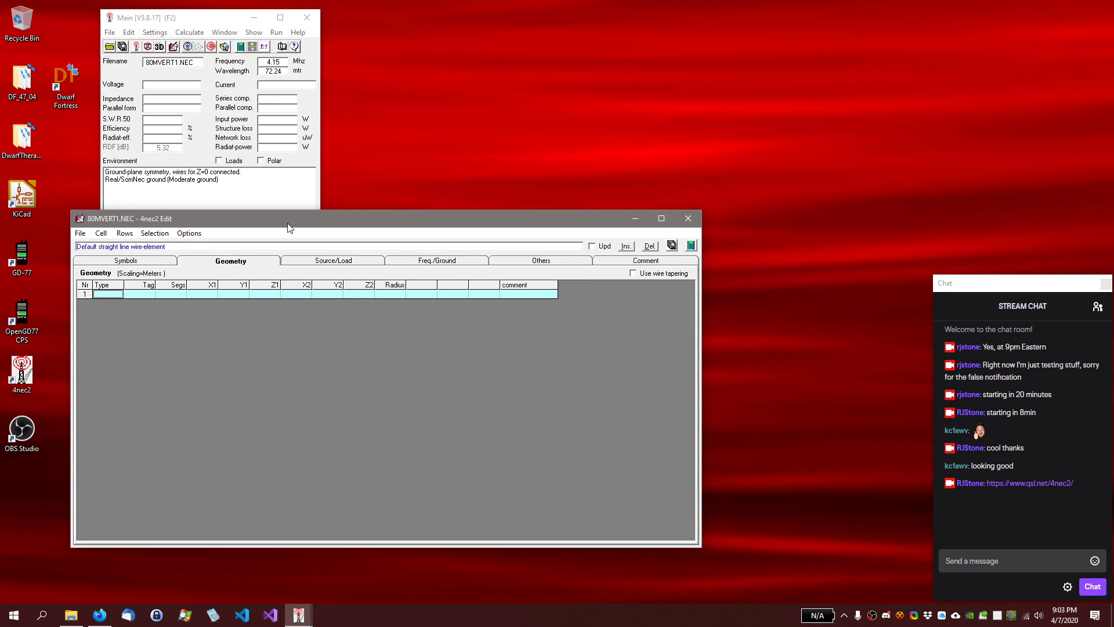
{"action": "left_click_drag", "start_coordinate": [290, 228], "coordinate": [388, 182]}
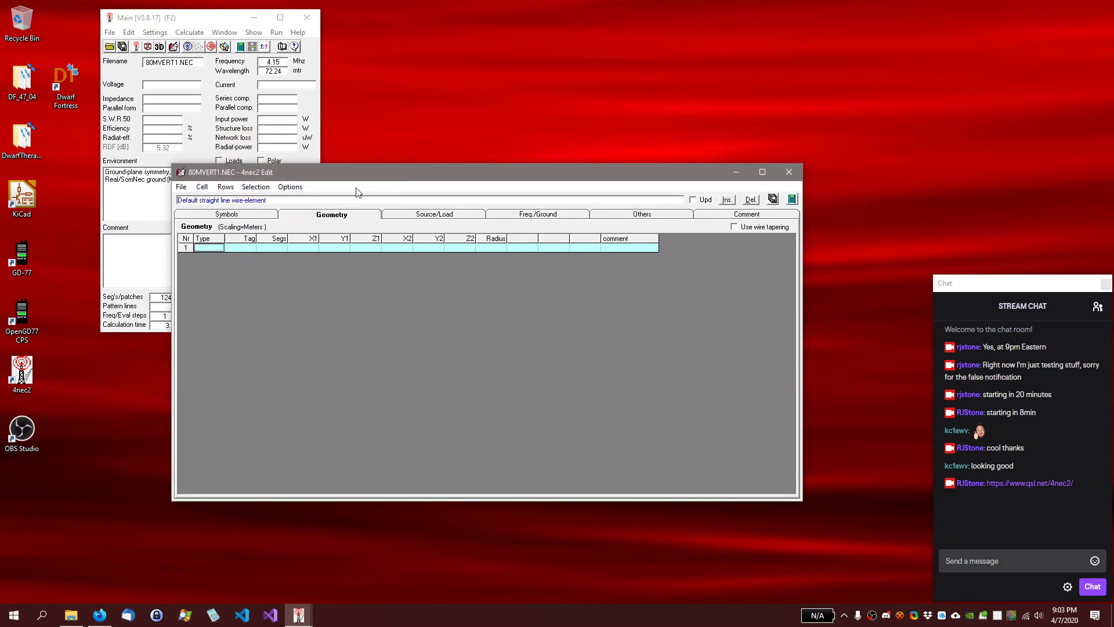
Look over the new model's setting pages and enter the comment "2m dipole for tutorial purposes"
{"action": "left_click", "coordinate": [244, 217]}
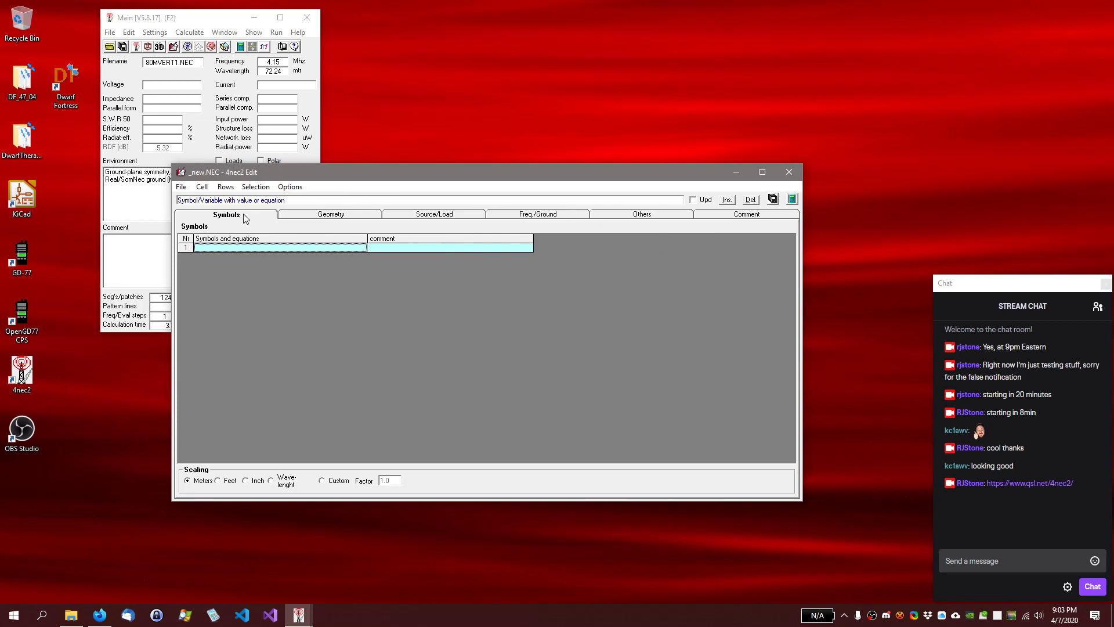
{"action": "left_click", "coordinate": [326, 218]}
{"action": "left_click", "coordinate": [428, 218]}
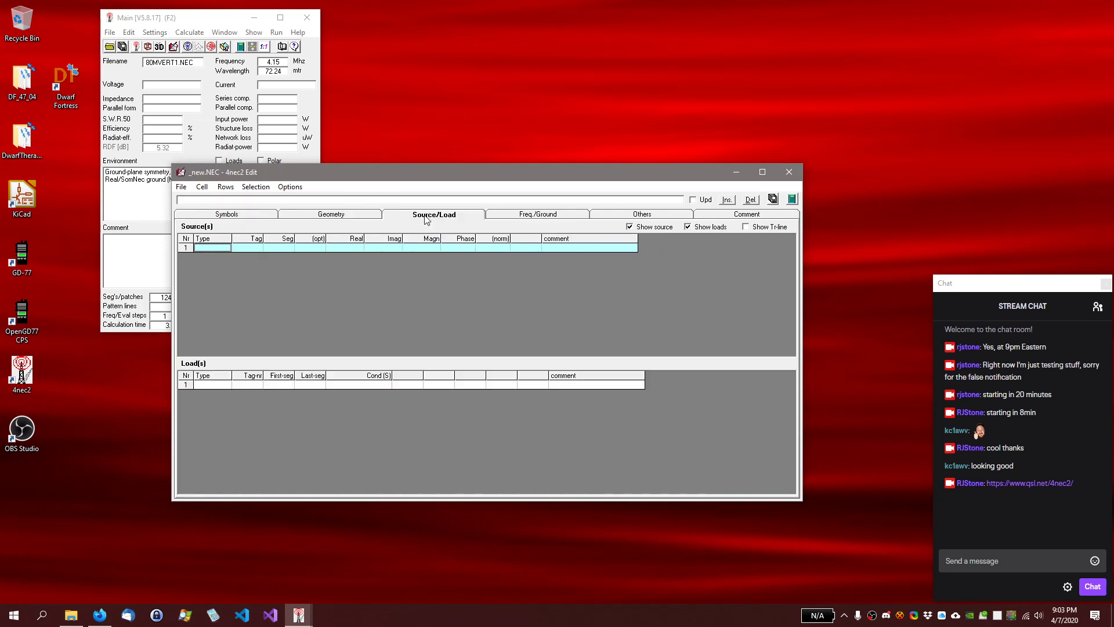
{"action": "left_click", "coordinate": [515, 218]}
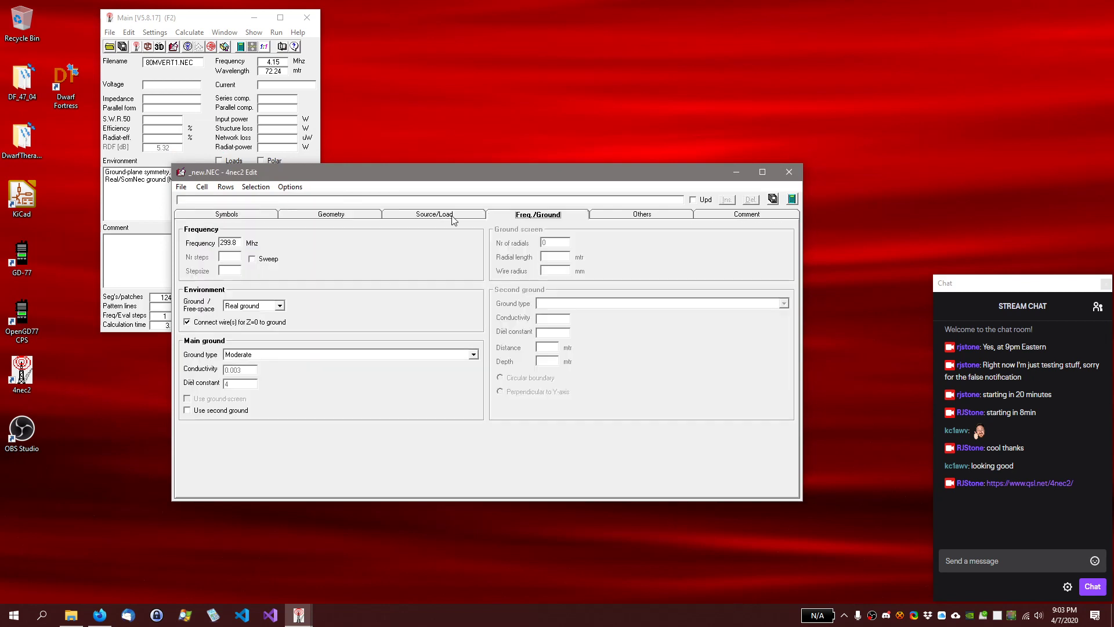
{"action": "left_click", "coordinate": [615, 220]}
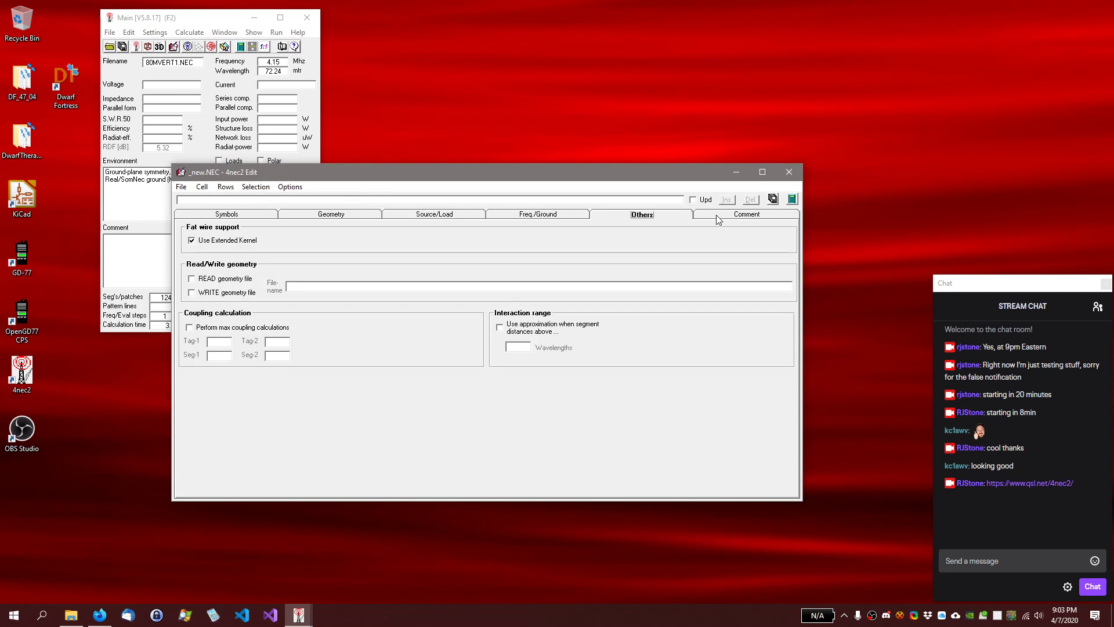
{"action": "left_click", "coordinate": [734, 218]}
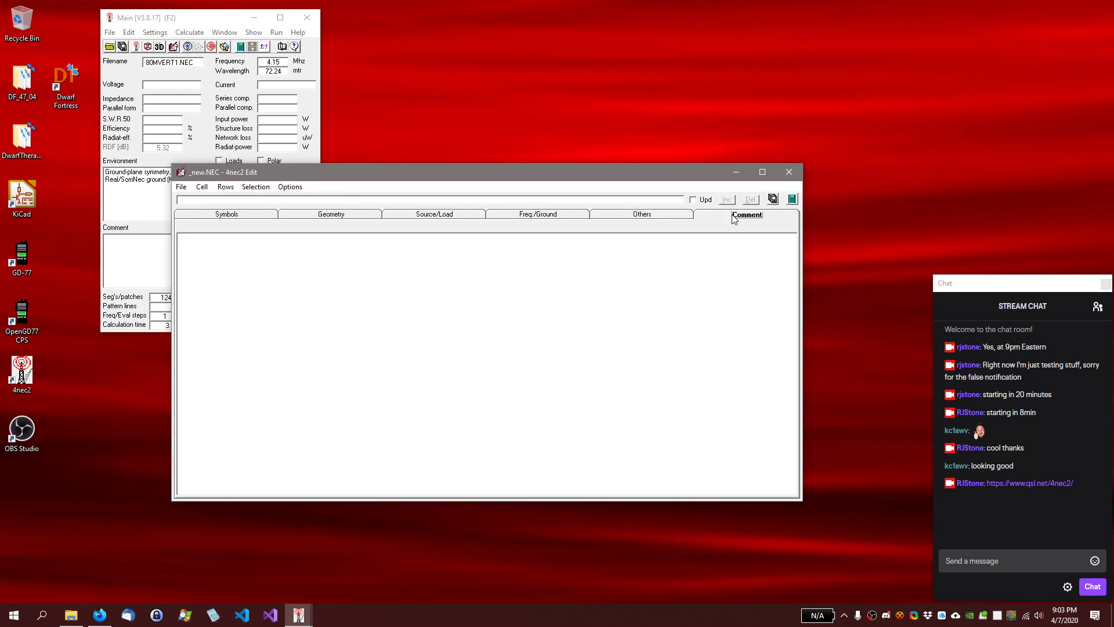
{"action": "left_click", "coordinate": [362, 275]}
{"action": "type", "text": "2m dipole for tutorial purposes"}
Select Meters as the scaling unit for the new model's symbols and dimensions
{"action": "left_click", "coordinate": [239, 215]}
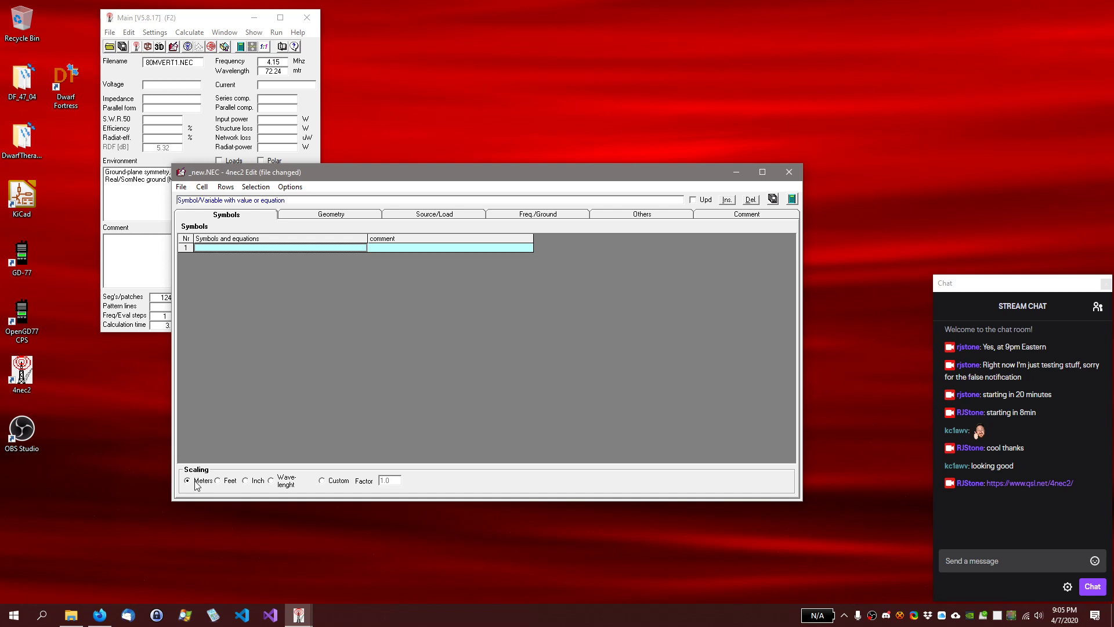
{"action": "left_click", "coordinate": [196, 485]}
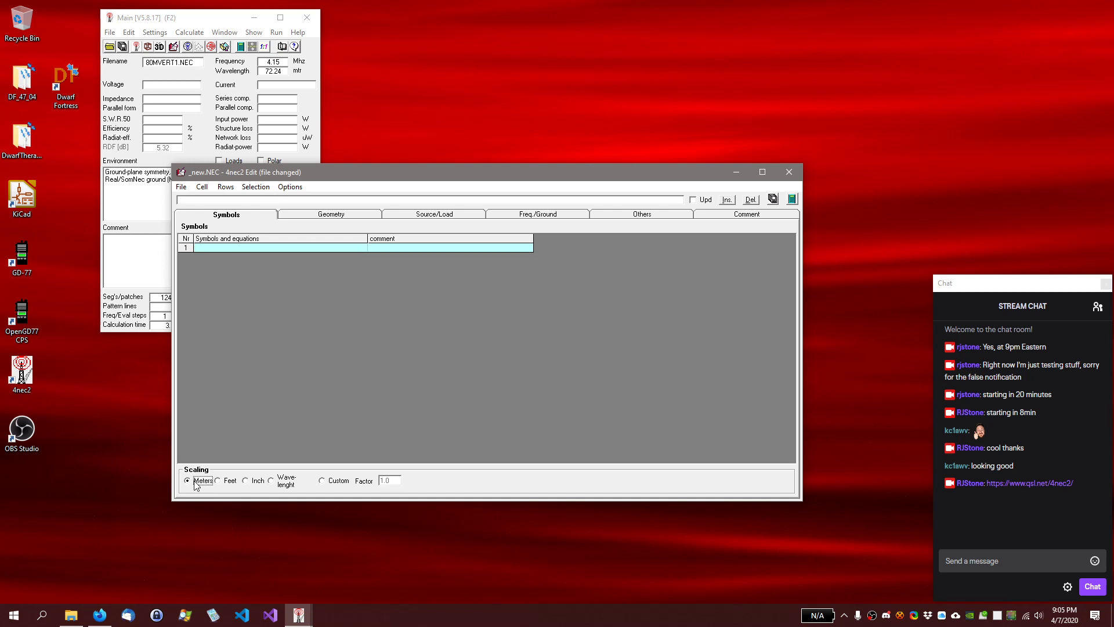
Set the model's frequency to 146 MHz and its ground environment to Free-space
{"action": "left_click", "coordinate": [350, 214]}
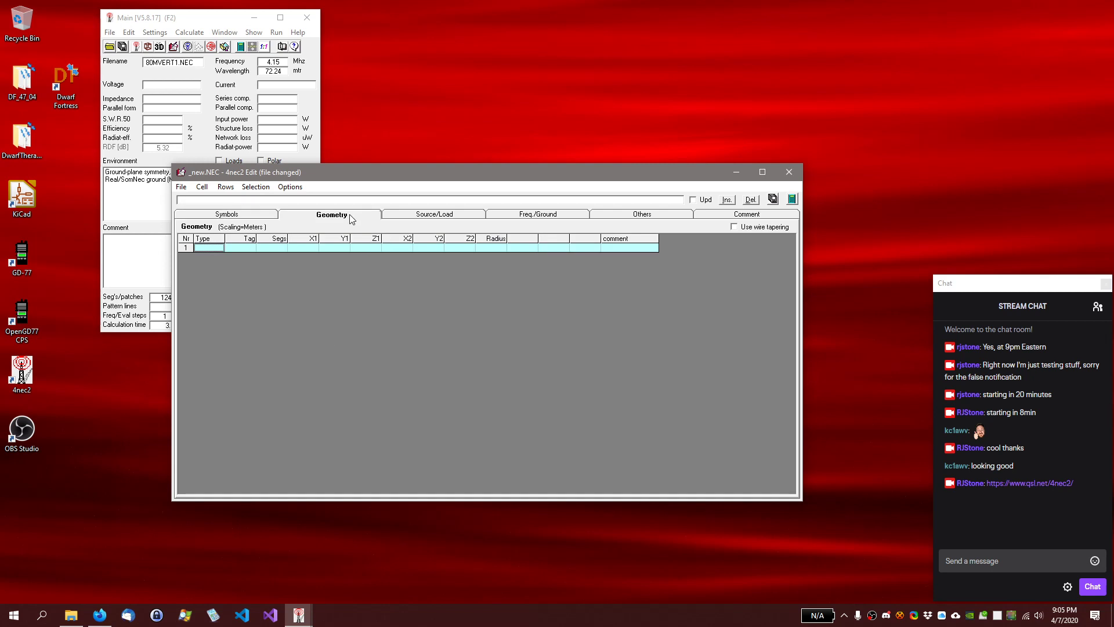
{"action": "left_click", "coordinate": [442, 218]}
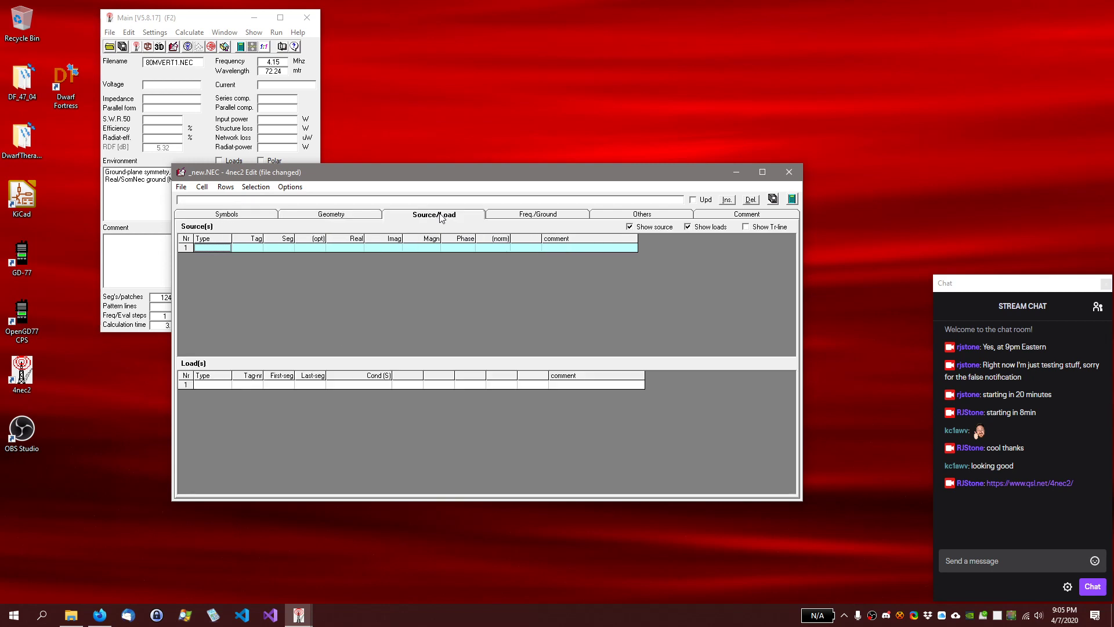
{"action": "left_click", "coordinate": [515, 217]}
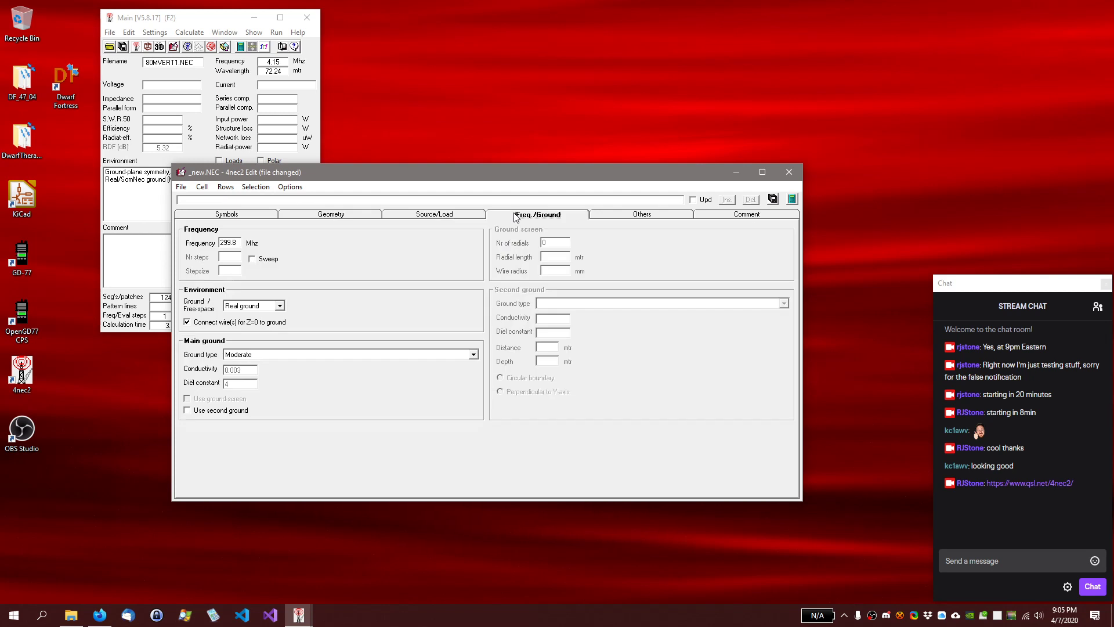
{"action": "double_click", "coordinate": [228, 242]}
{"action": "type", "text": "146"}
{"action": "left_click", "coordinate": [280, 307]}
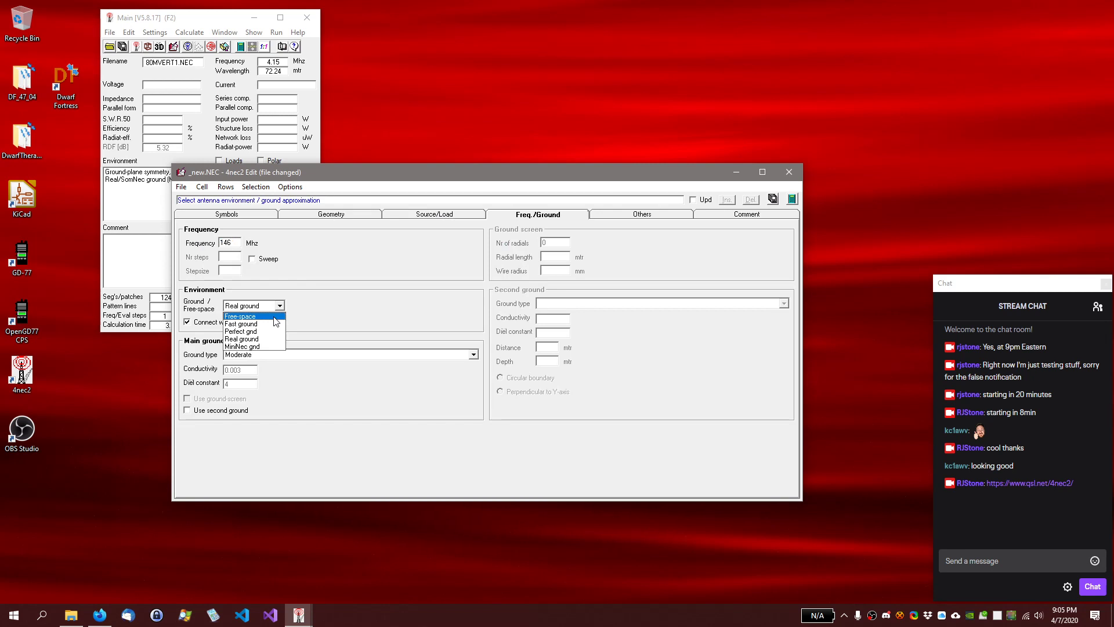
{"action": "left_click", "coordinate": [276, 317]}
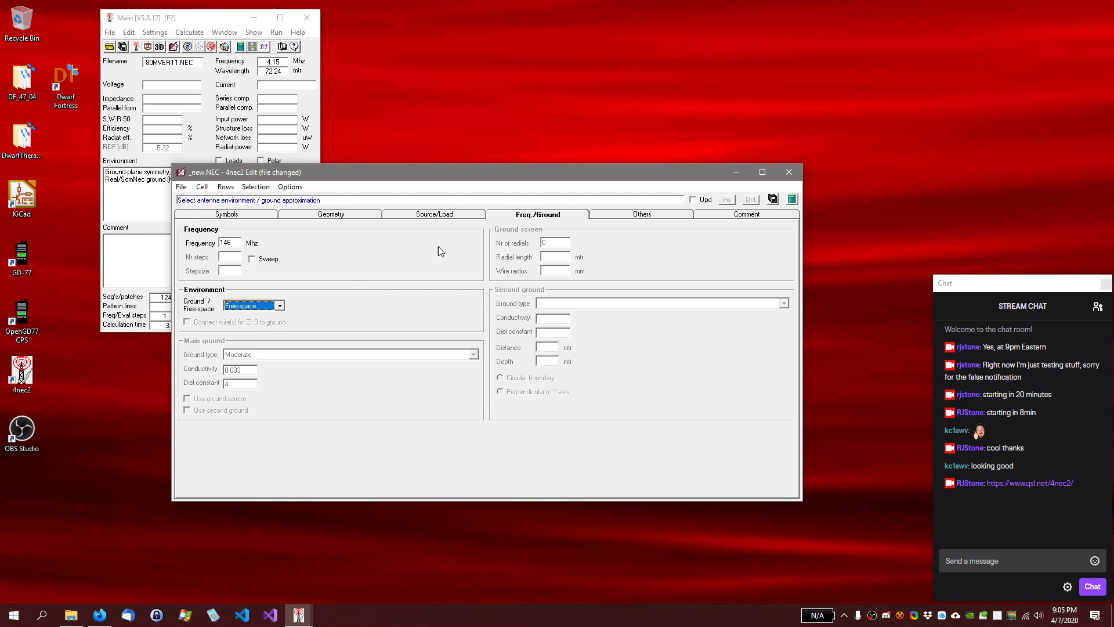
{"action": "left_click", "coordinate": [636, 216]}
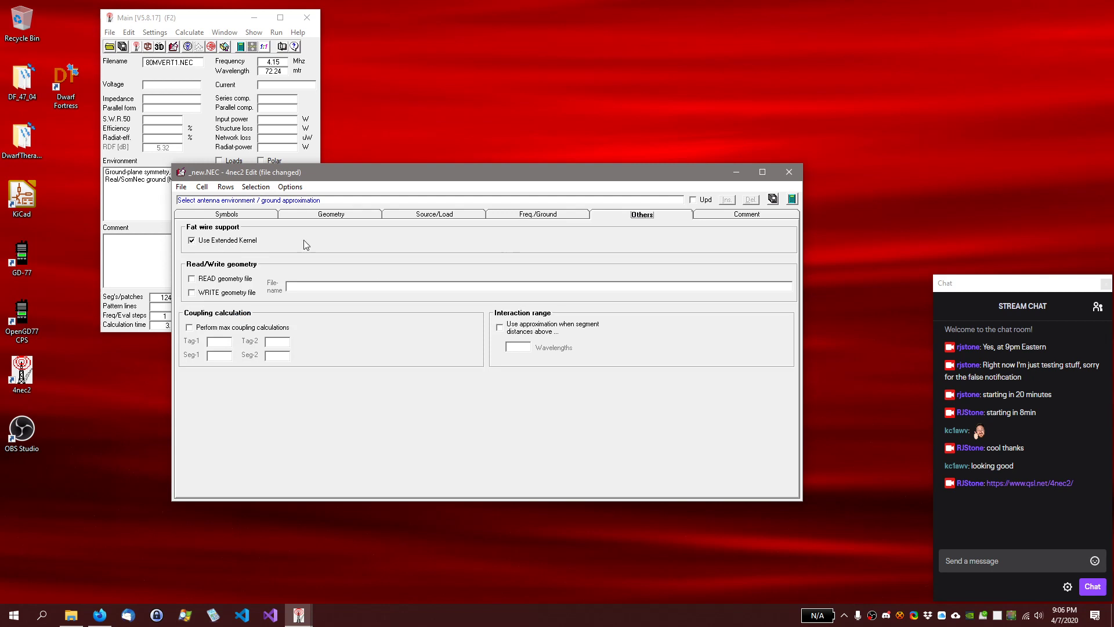
{"action": "left_click", "coordinate": [235, 217]}
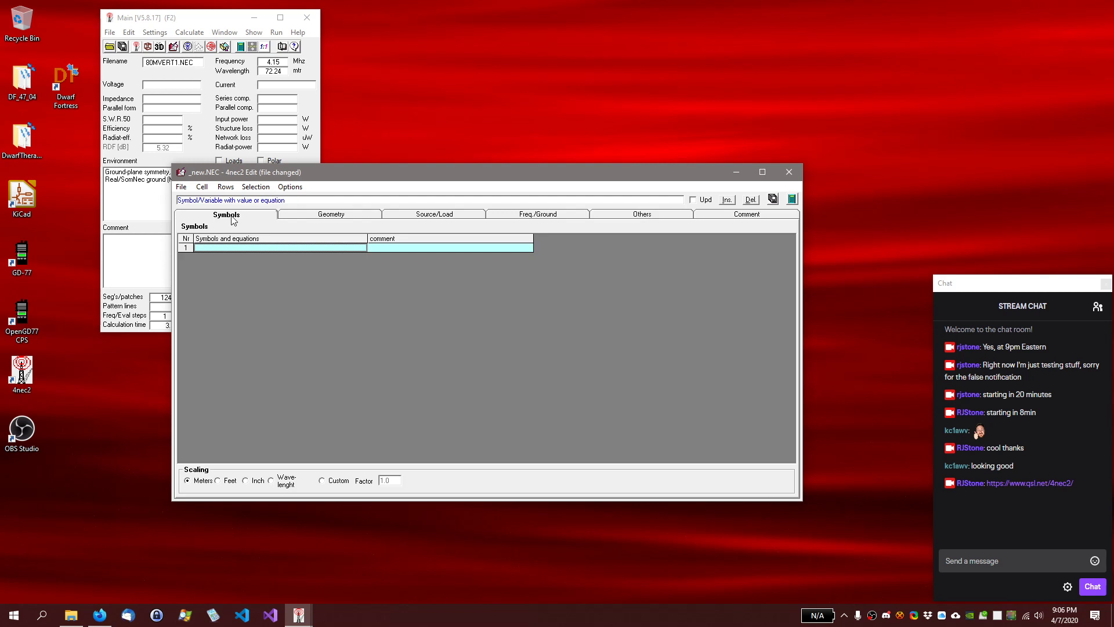
{"action": "left_click", "coordinate": [737, 216]}
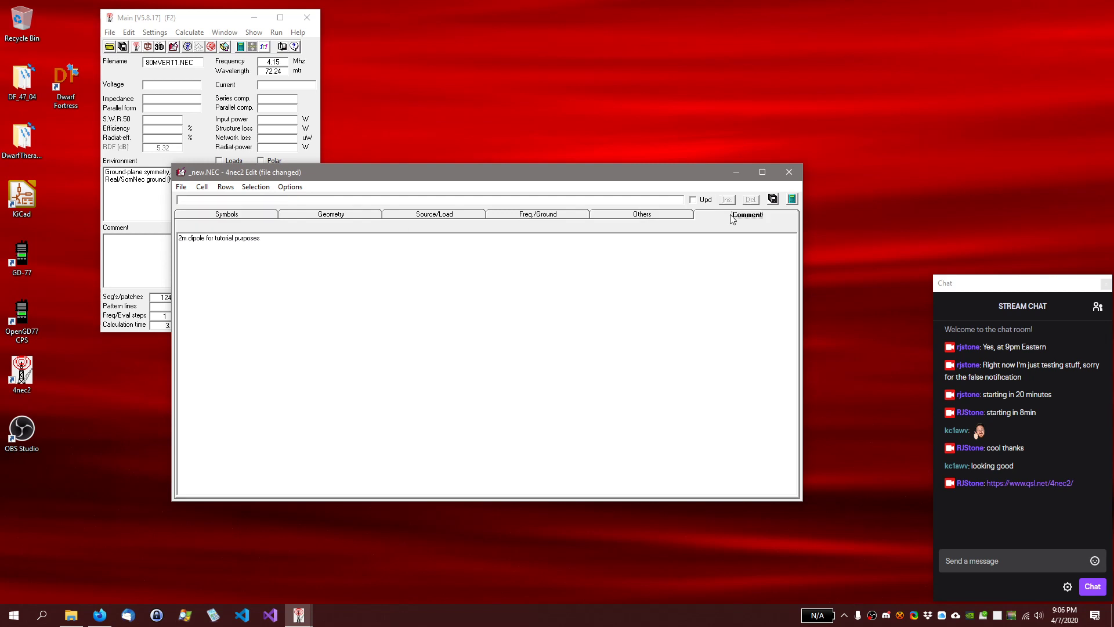
{"action": "left_click", "coordinate": [231, 219]}
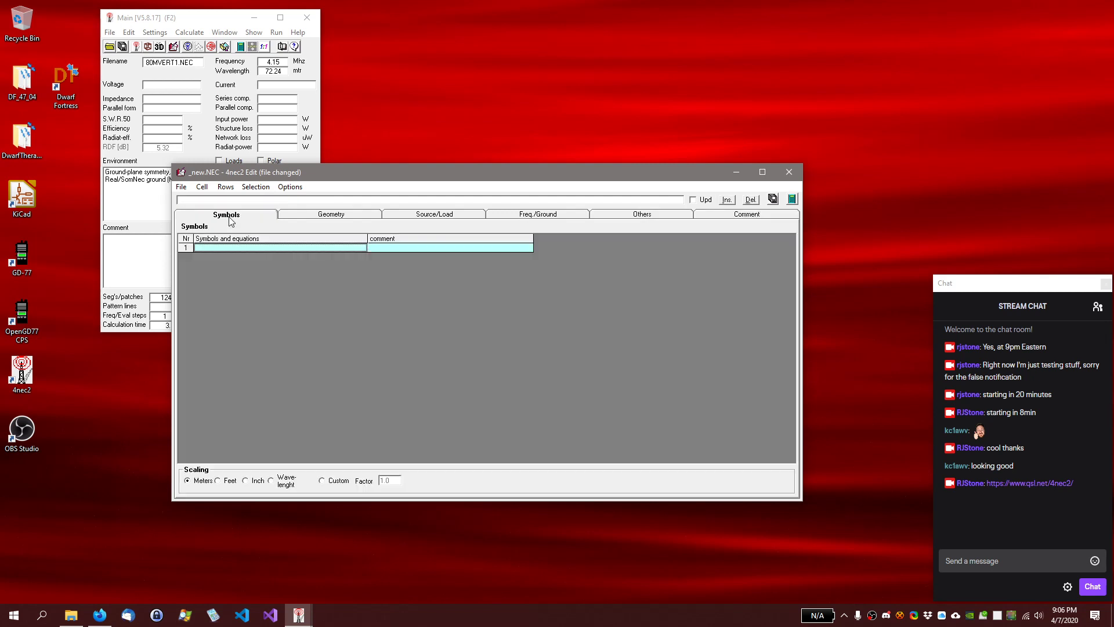
Save the new antenna model as 2mTutorial in the Antennas folder
{"action": "left_click", "coordinate": [180, 188]}
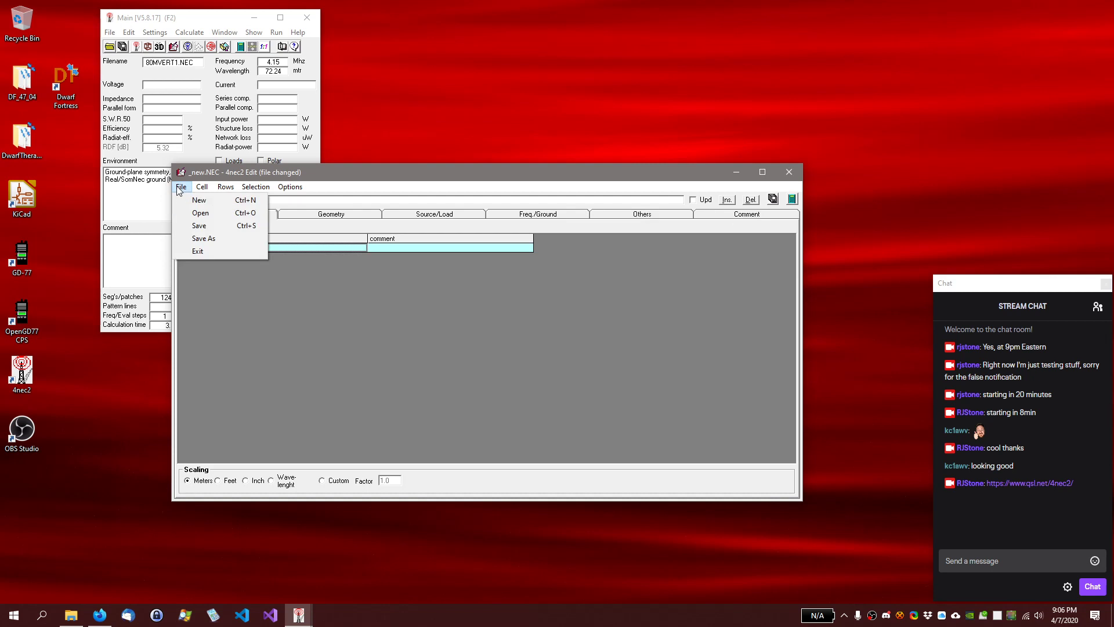
{"action": "left_click", "coordinate": [198, 241]}
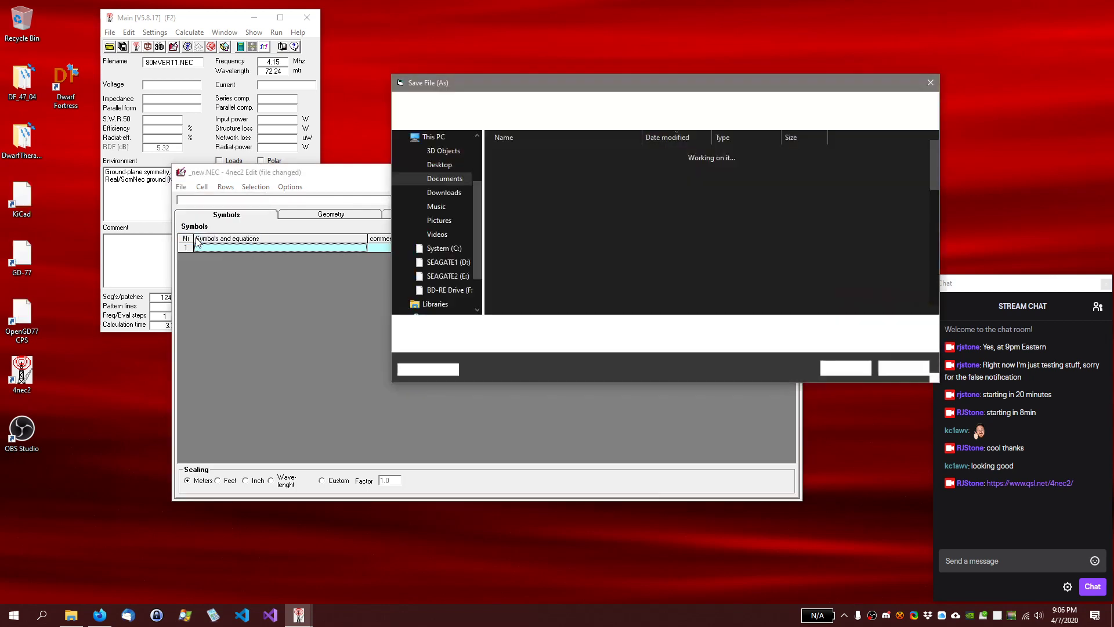
{"action": "type", "text": "2"}
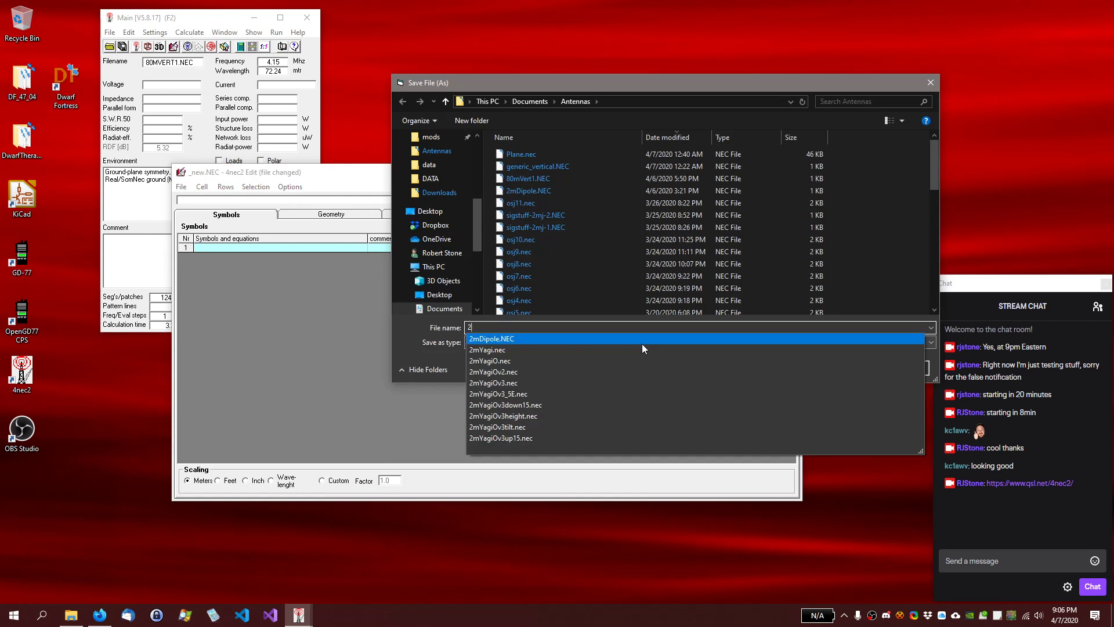
{"action": "type", "text": "mTutorial"}
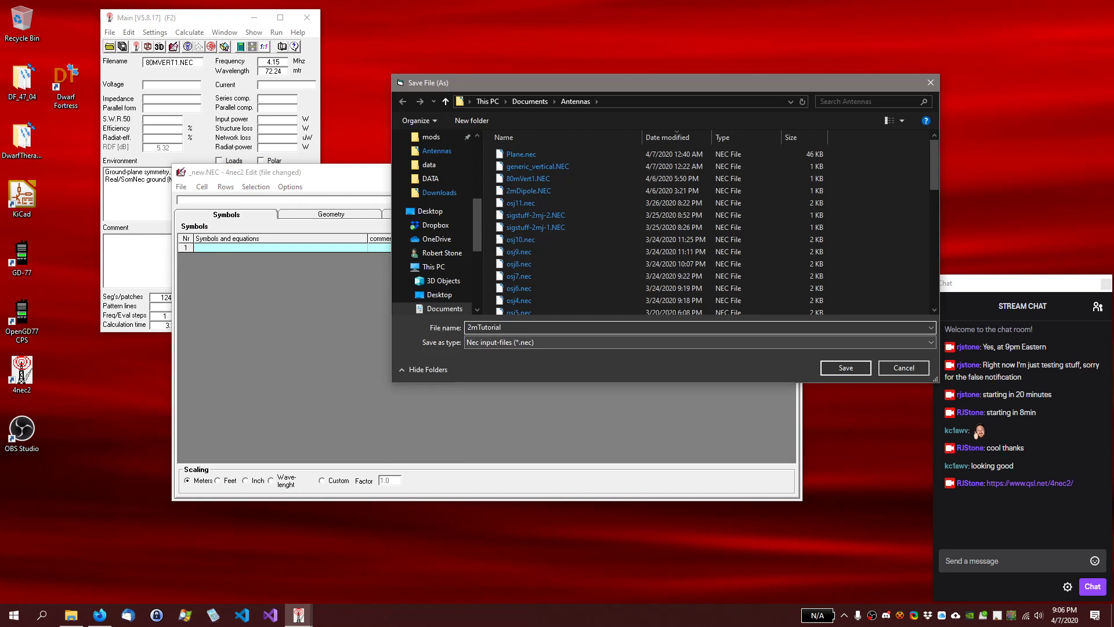
{"action": "left_click", "coordinate": [845, 368]}
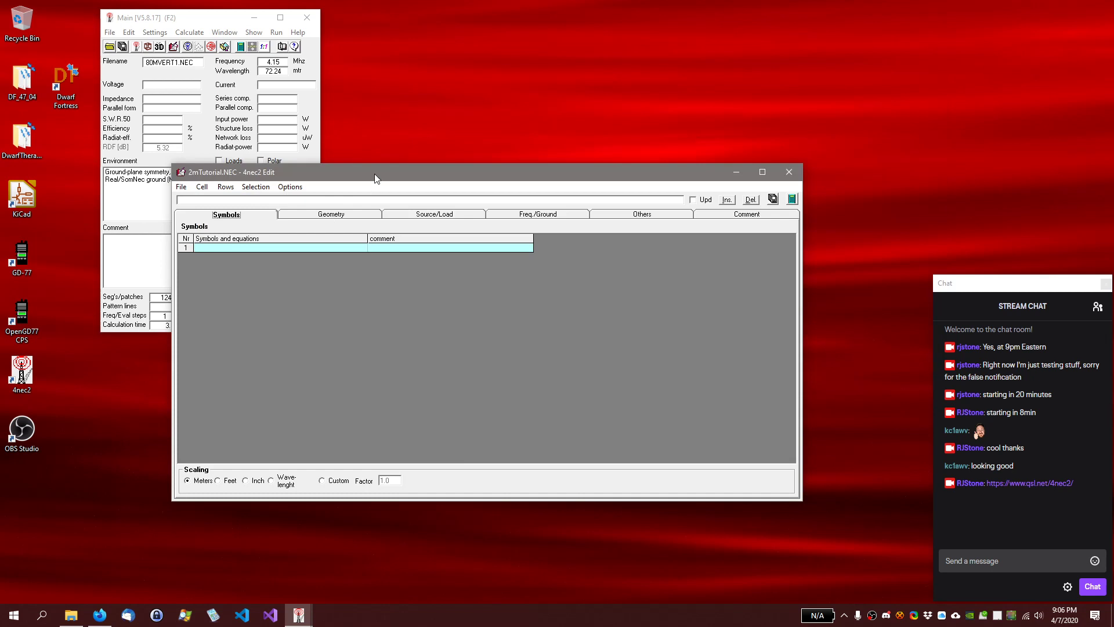
Display the model's geometry view and arrange it beside the input file editor so both can be seen
{"action": "left_click_drag", "start_coordinate": [375, 177], "coordinate": [288, 262]}
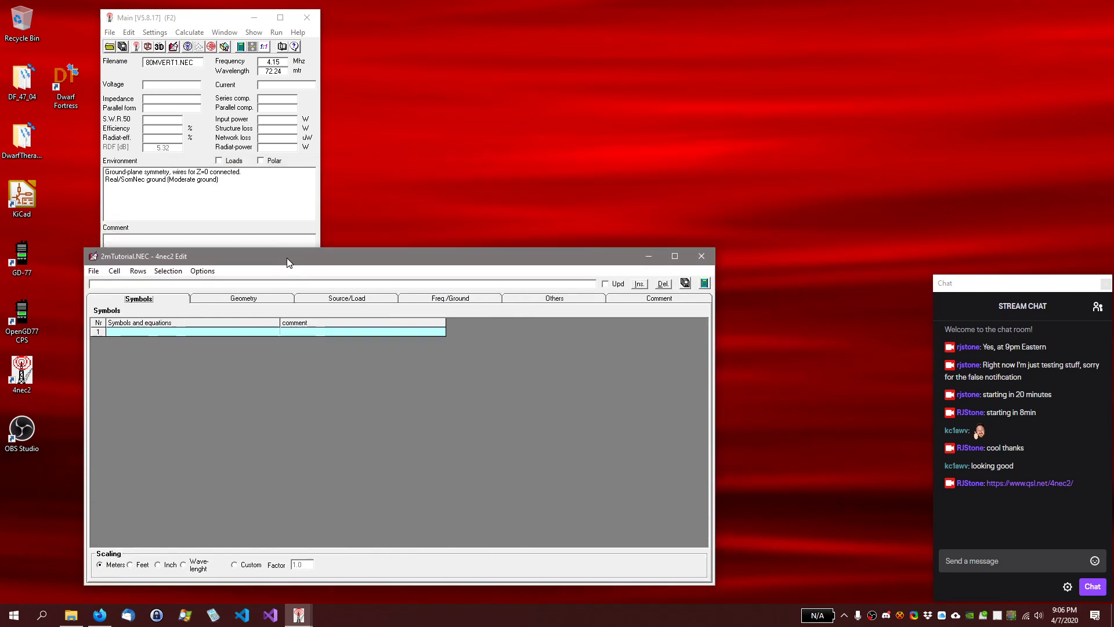
{"action": "left_click", "coordinate": [223, 33]}
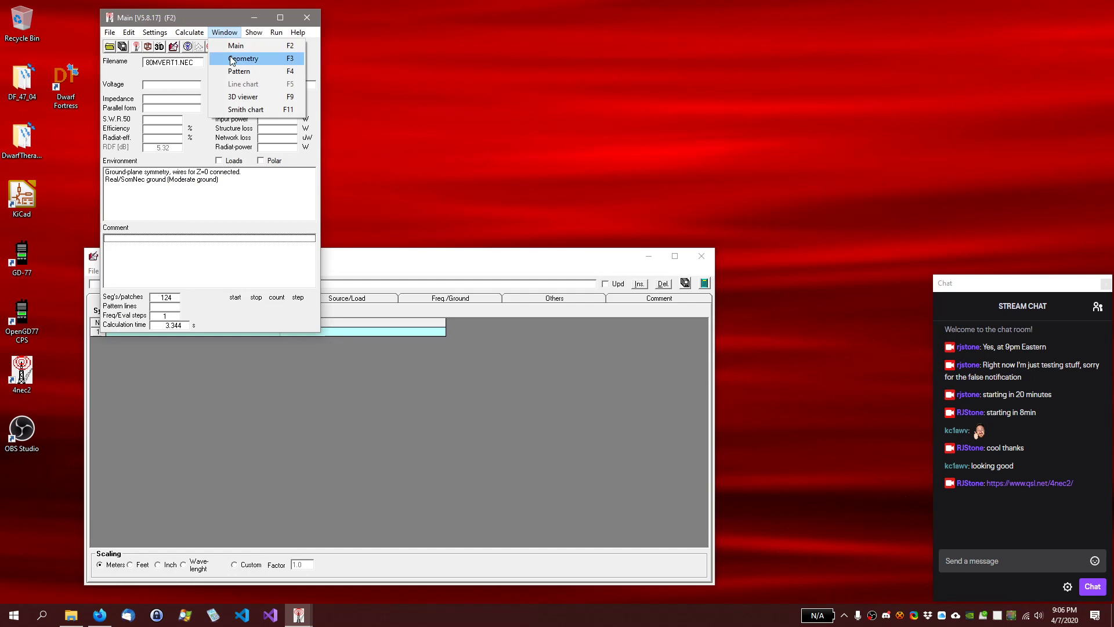
{"action": "left_click", "coordinate": [232, 59]}
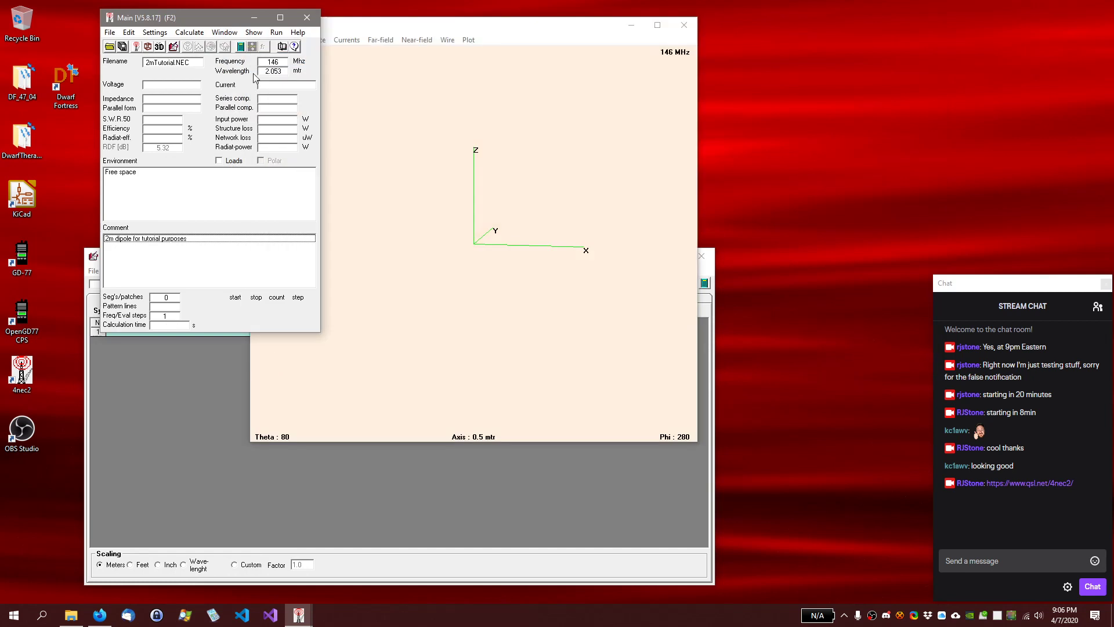
{"action": "left_click", "coordinate": [403, 566]}
{"action": "mouse_move", "coordinate": [422, 257]}
{"action": "left_mouse_down"}
{"action": "mouse_move", "coordinate": [401, 397]}
{"action": "mouse_move", "coordinate": [394, 285]}
{"action": "mouse_move", "coordinate": [410, 236]}
{"action": "mouse_move", "coordinate": [416, 285]}
{"action": "mouse_move", "coordinate": [413, 275]}
{"action": "left_mouse_up"}
{"action": "left_click_drag", "start_coordinate": [532, 33], "coordinate": [683, 22]}
{"action": "left_click_drag", "start_coordinate": [698, 207], "coordinate": [740, 226]}
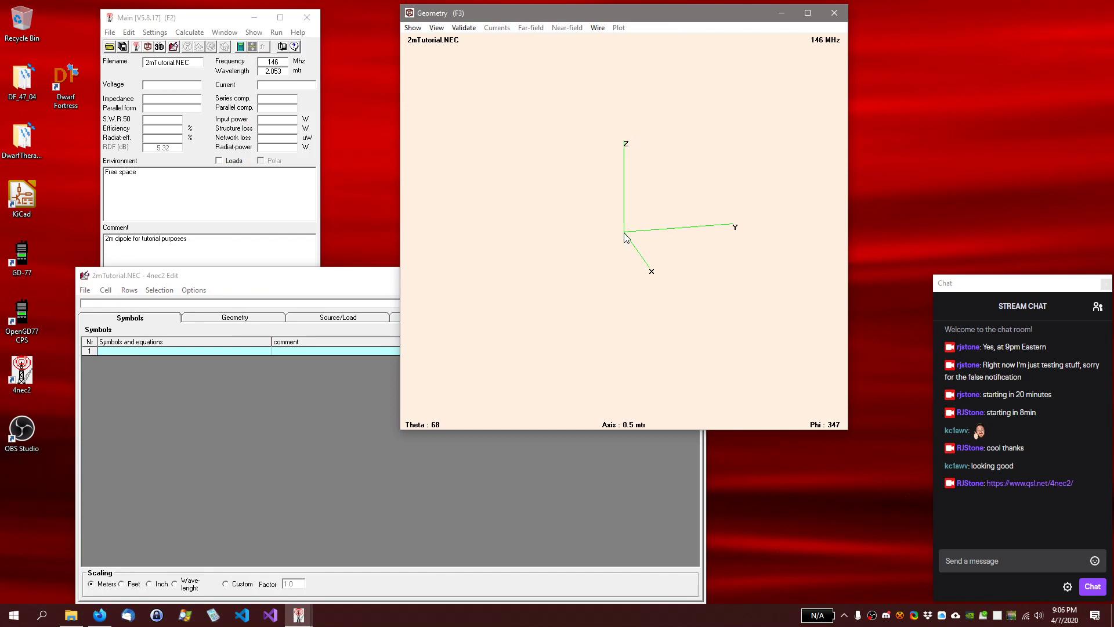
Add a Wire element to the model's geometry with tag 1 and 19 segments
{"action": "left_click", "coordinate": [367, 283]}
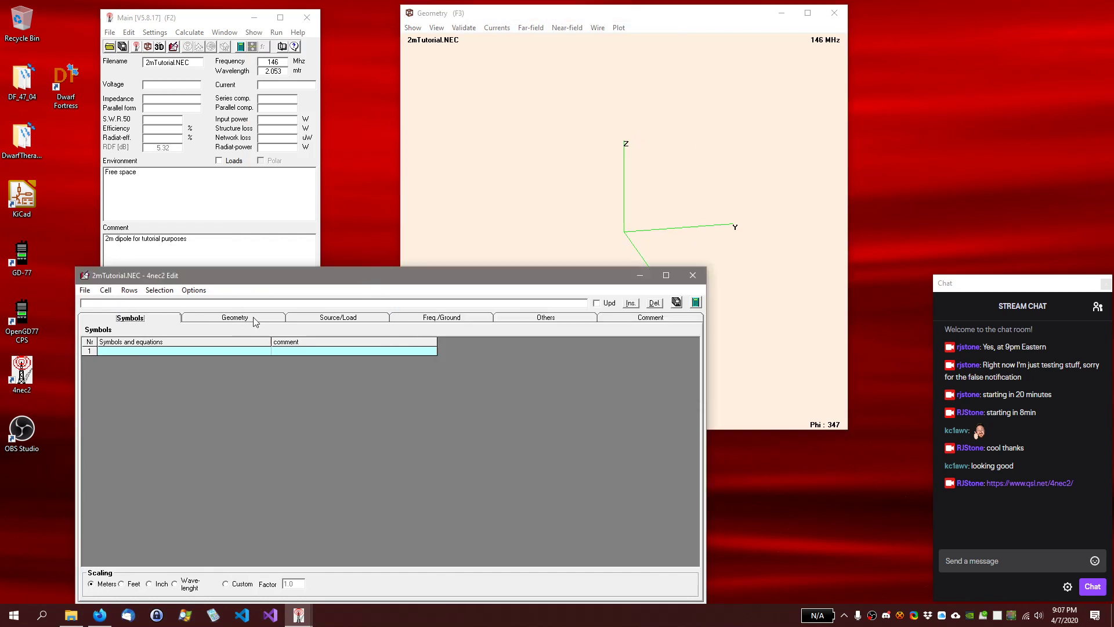
{"action": "left_click", "coordinate": [225, 319]}
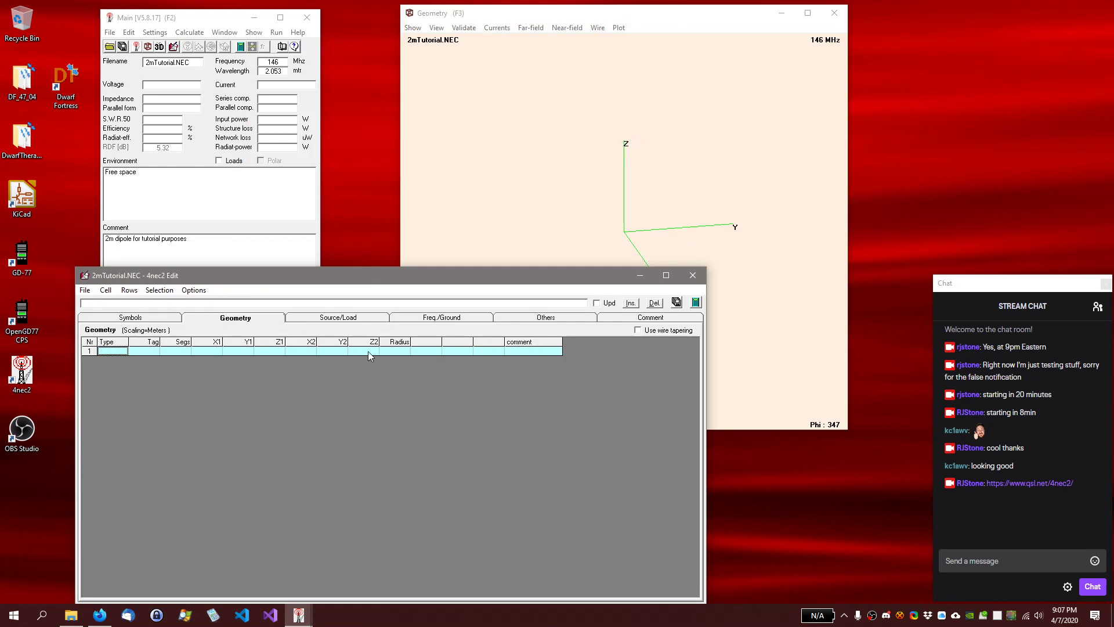
{"action": "left_click", "coordinate": [122, 351]}
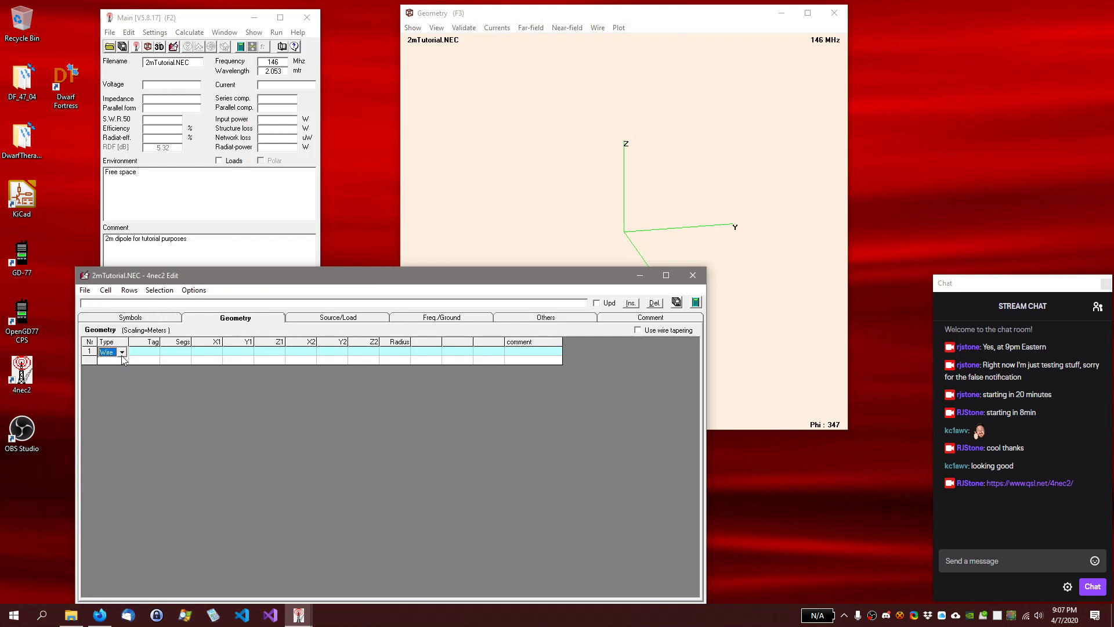
{"action": "left_click", "coordinate": [122, 352]}
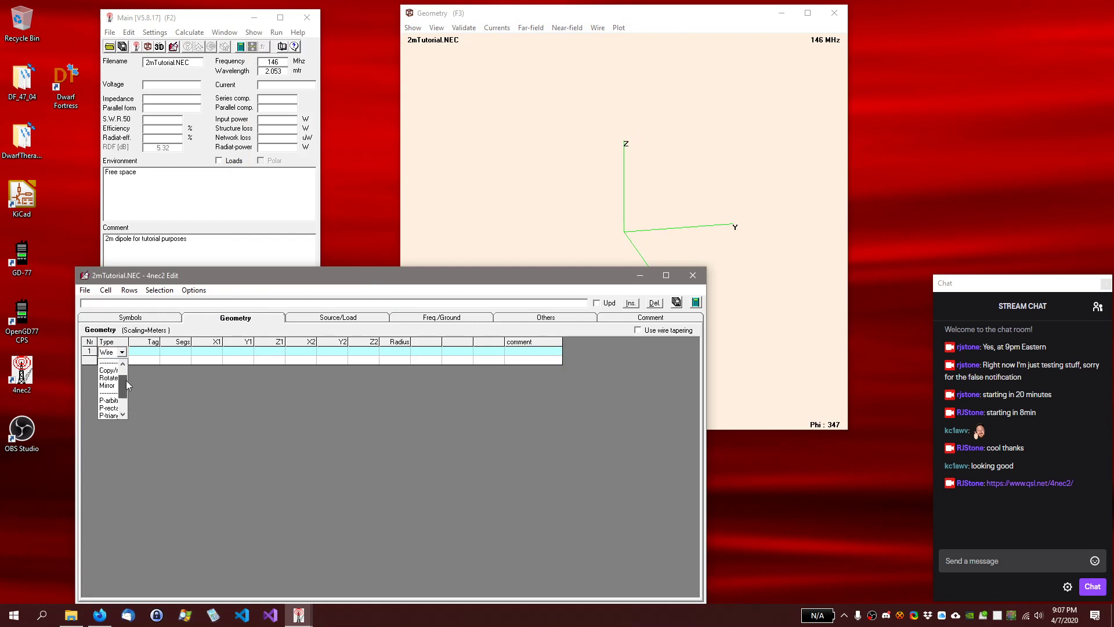
{"action": "left_click_drag", "start_coordinate": [126, 381], "coordinate": [129, 370]}
{"action": "left_click", "coordinate": [115, 364]}
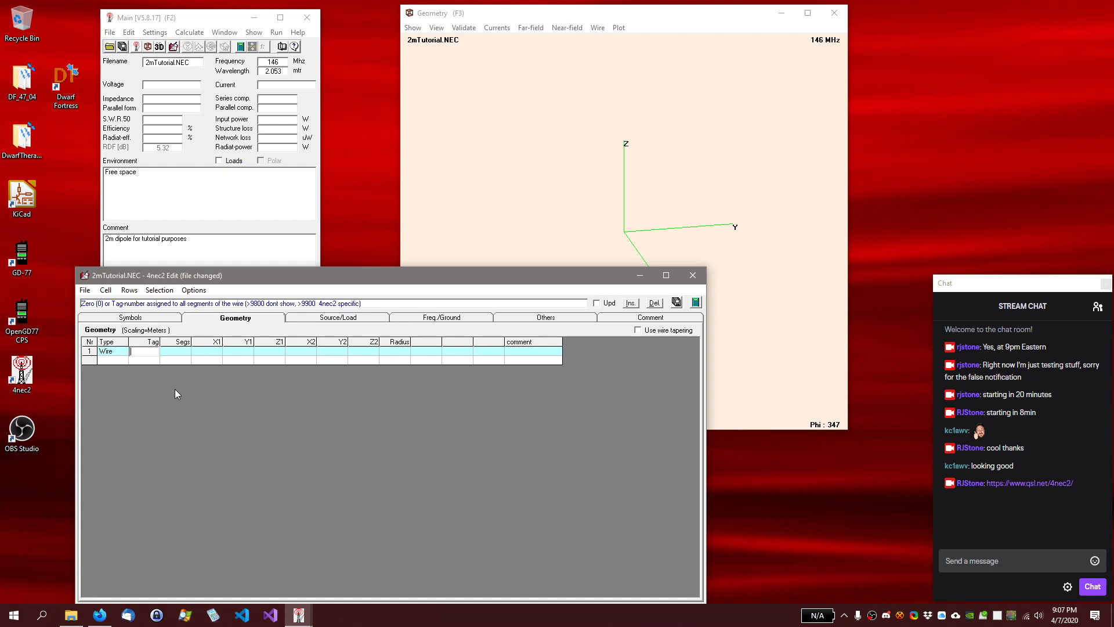
{"action": "type", "text": "1"}
{"action": "left_click", "coordinate": [184, 354]}
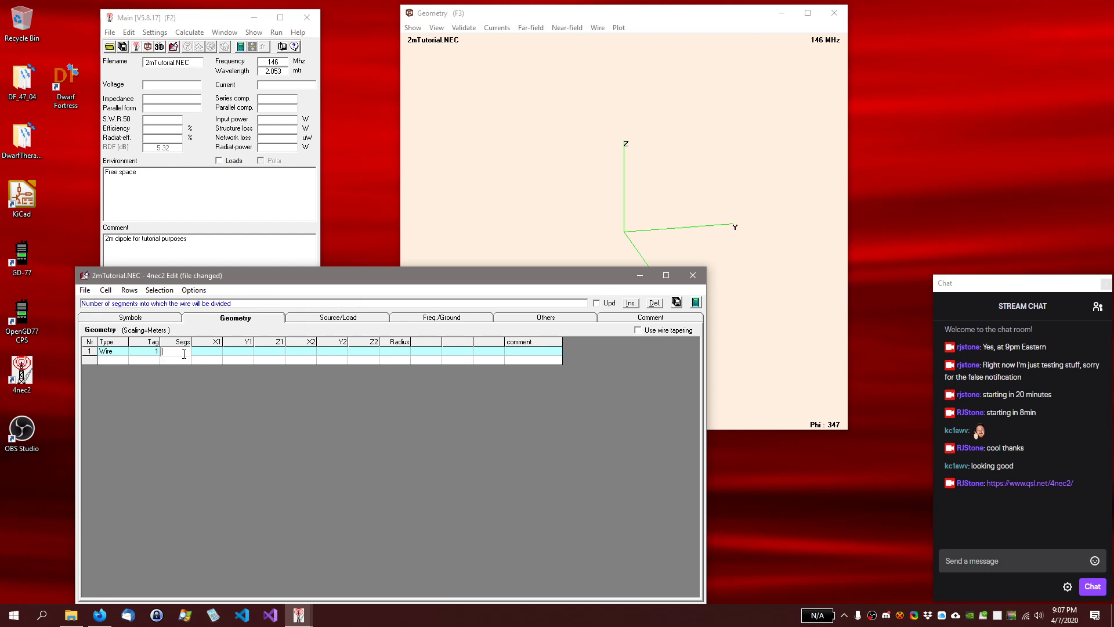
{"action": "type", "text": "19"}
{"action": "key", "text": "Tab"}
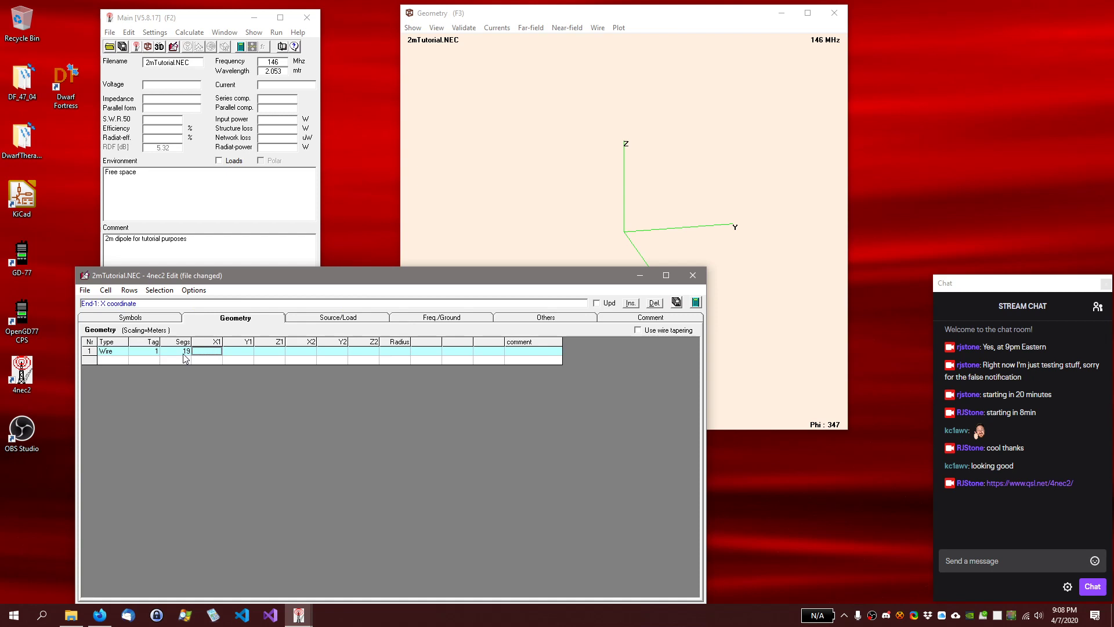
Set the wire's first end to -1, -1, -1 and its second end to 1, 1, 1
{"action": "key", "text": "Tab"}
{"action": "key", "text": "Tab"}
{"action": "key", "text": "Tab"}
{"action": "key", "text": "Tab"}
{"action": "key", "text": "Tab"}
{"action": "key", "text": "shift+Tab"}
{"action": "key", "text": "shift+Tab"}
{"action": "key", "text": "shift+Tab"}
{"action": "key", "text": "shift+Tab"}
{"action": "key", "text": "shift+Tab"}
{"action": "type", "text": "-1"}
{"action": "key", "text": "Tab"}
{"action": "type", "text": "-1"}
{"action": "key", "text": "Tab"}
{"action": "type", "text": "-1"}
{"action": "key", "text": "Tab"}
{"action": "type", "text": "1"}
{"action": "key", "text": "Tab"}
{"action": "type", "text": "1"}
{"action": "key", "text": "Tab"}
{"action": "type", "text": "1"}
{"action": "key", "text": "Tab"}
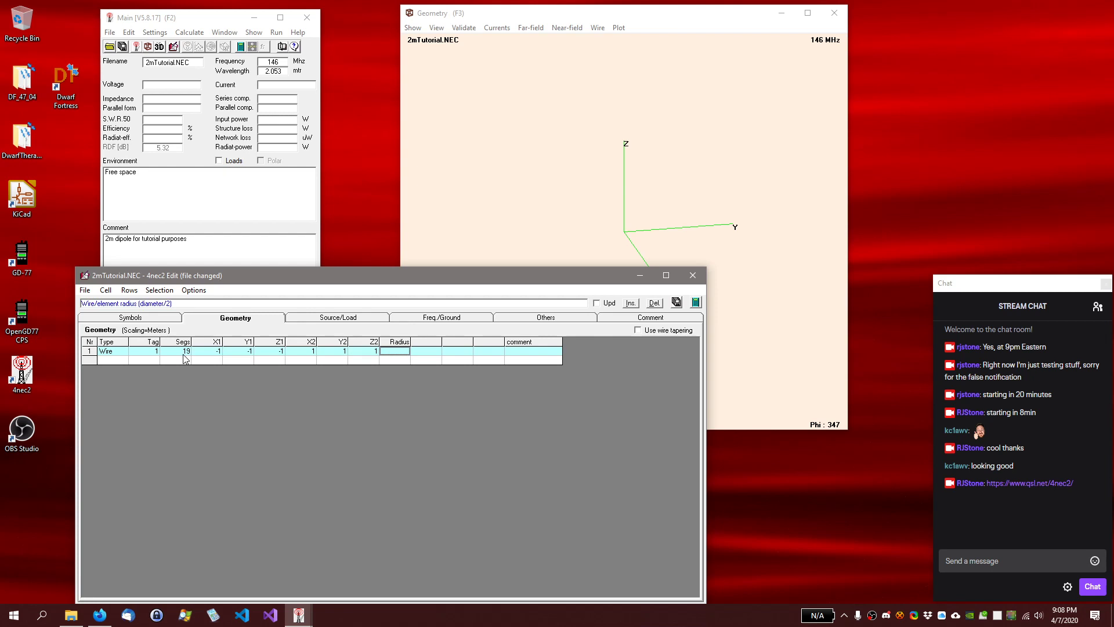
Set the wire's radius to #20
{"action": "type", "text": "#20"}
{"action": "key", "text": "Return"}
{"action": "left_click_drag", "start_coordinate": [322, 278], "coordinate": [307, 271]}
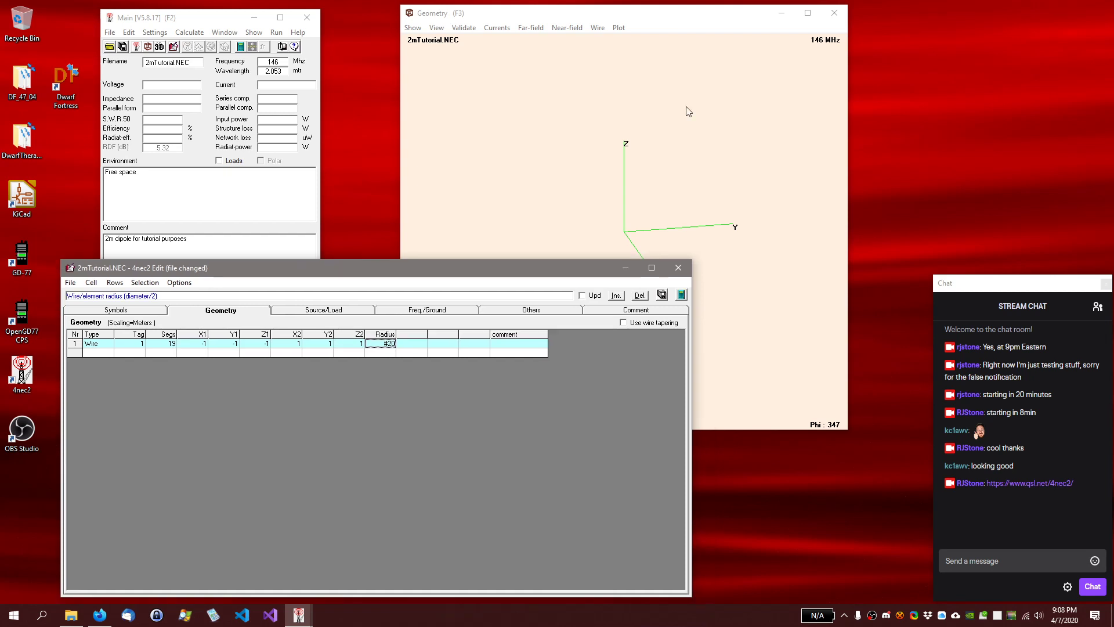
Examine the diagonal wire's extent and orientation against the axes in the geometry view
{"action": "left_click", "coordinate": [715, 14]}
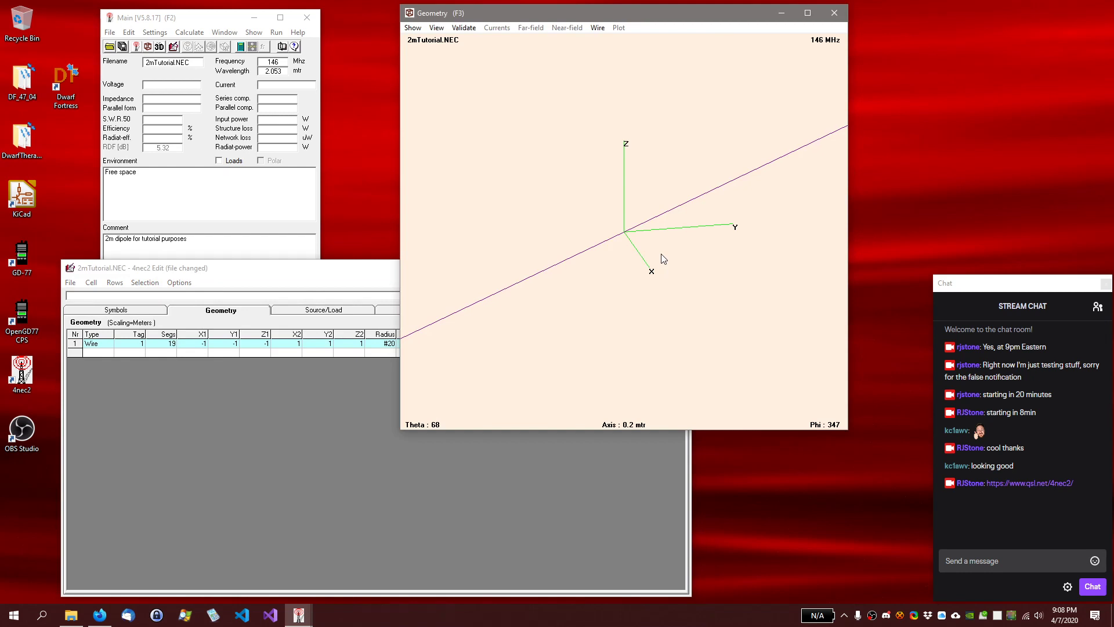
{"action": "mouse_move", "coordinate": [654, 266]}
{"action": "left_mouse_down"}
{"action": "mouse_move", "coordinate": [679, 299]}
{"action": "mouse_move", "coordinate": [654, 274]}
{"action": "mouse_move", "coordinate": [646, 280]}
{"action": "left_mouse_up"}
{"action": "scroll", "coordinate": [642, 276], "scroll_direction": "up", "scroll_amount": 2}
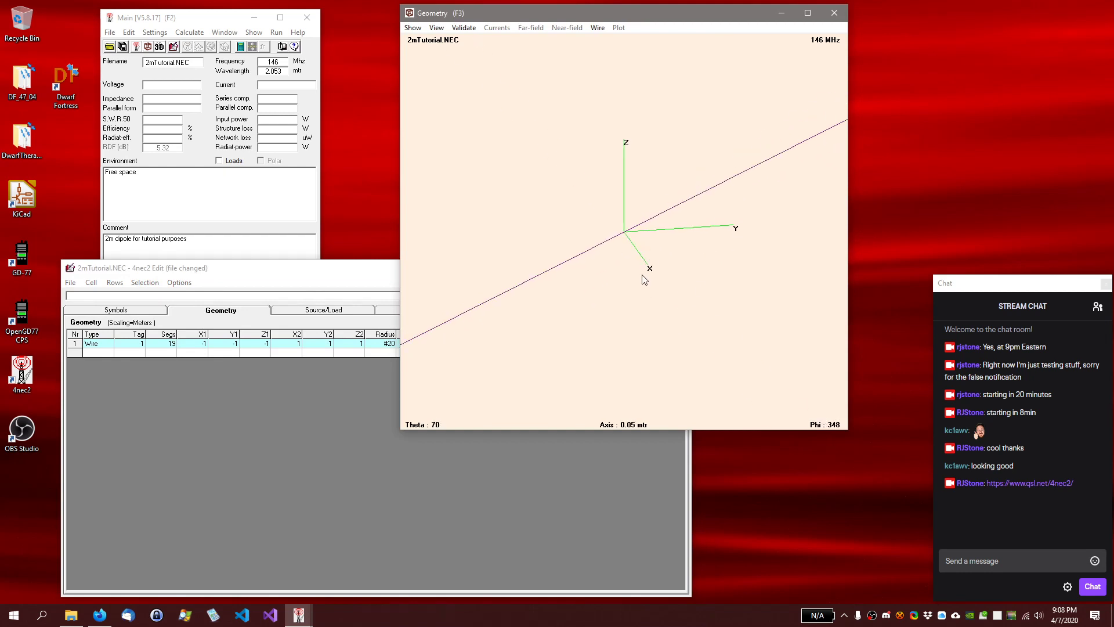
{"action": "scroll", "coordinate": [642, 276], "scroll_direction": "up", "scroll_amount": 2}
{"action": "scroll", "coordinate": [642, 274], "scroll_direction": "down", "scroll_amount": 8}
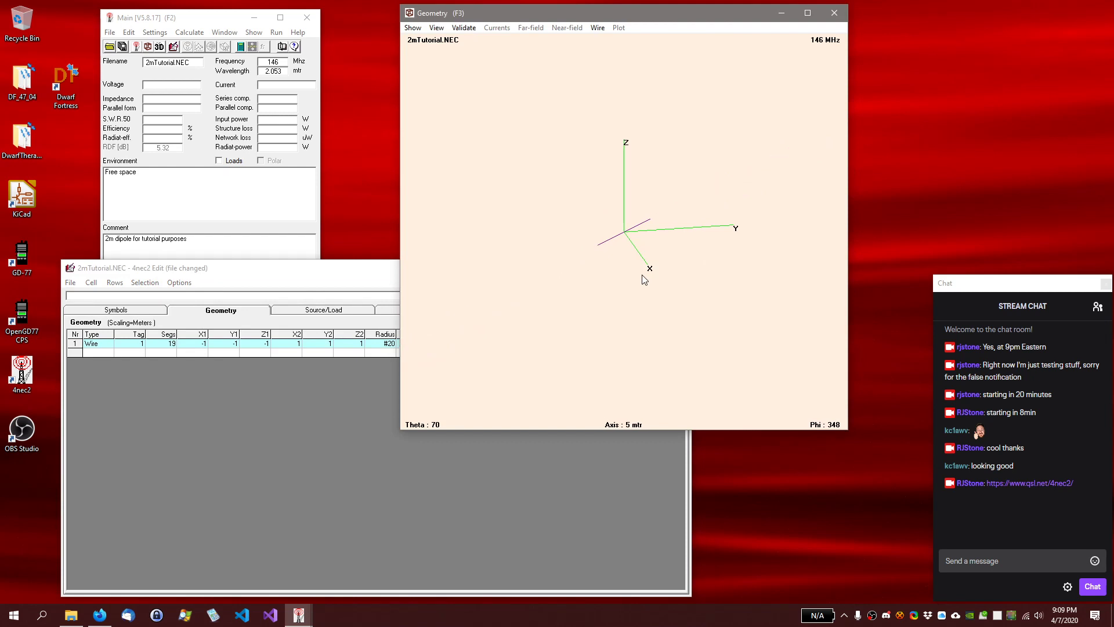
{"action": "scroll", "coordinate": [642, 279], "scroll_direction": "up", "scroll_amount": 1}
{"action": "scroll", "coordinate": [642, 274], "scroll_direction": "down", "scroll_amount": 2}
{"action": "scroll", "coordinate": [641, 274], "scroll_direction": "up", "scroll_amount": 2}
{"action": "left_click_drag", "start_coordinate": [629, 298], "coordinate": [741, 295]}
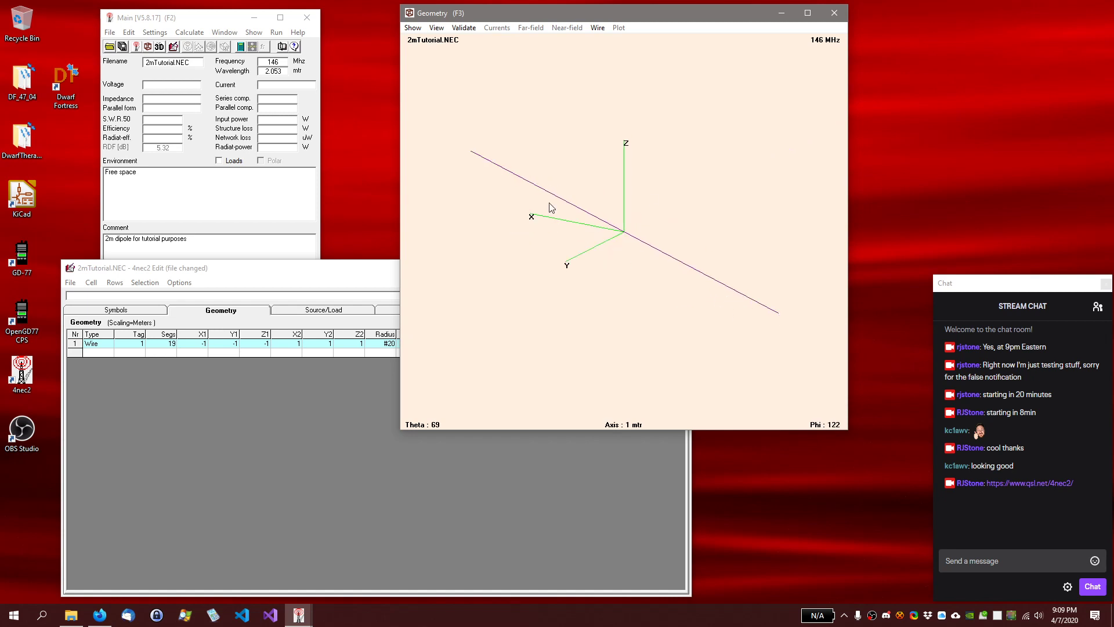
{"action": "mouse_move", "coordinate": [482, 288]}
{"action": "left_mouse_down"}
{"action": "mouse_move", "coordinate": [575, 319]}
{"action": "mouse_move", "coordinate": [575, 308]}
{"action": "mouse_move", "coordinate": [453, 306]}
{"action": "mouse_move", "coordinate": [614, 300]}
{"action": "mouse_move", "coordinate": [437, 293]}
{"action": "mouse_move", "coordinate": [447, 279]}
{"action": "mouse_move", "coordinate": [459, 285]}
{"action": "mouse_move", "coordinate": [412, 292]}
{"action": "mouse_move", "coordinate": [487, 302]}
{"action": "left_mouse_up"}
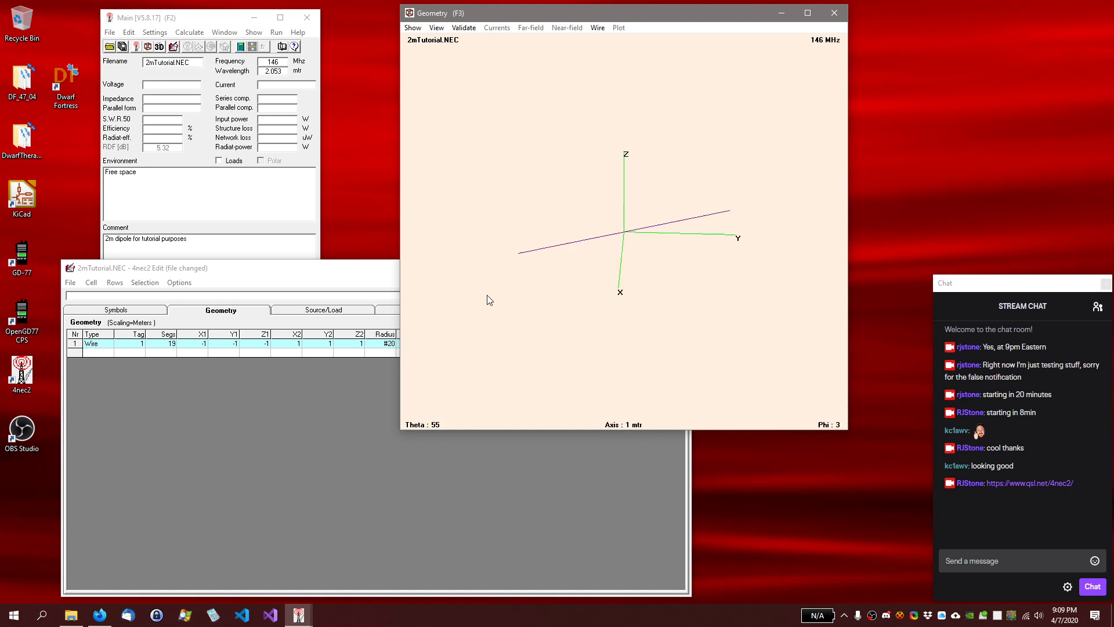
Set the wire's first end coordinates to X1 0, Y1 0 and Z1 -0.5
{"action": "left_click", "coordinate": [329, 269]}
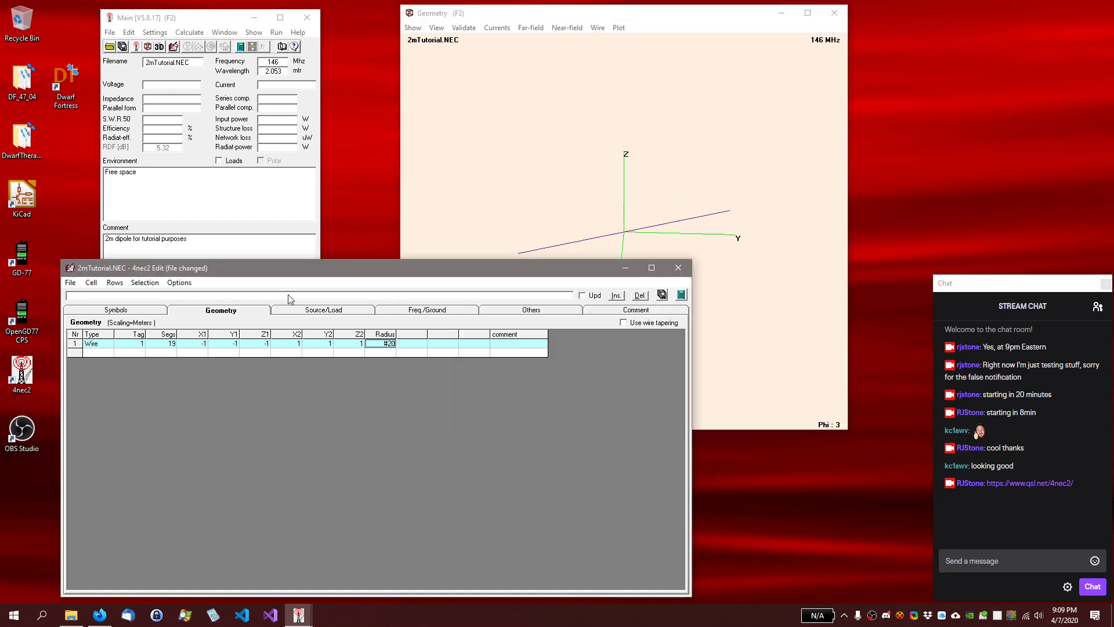
{"action": "left_click", "coordinate": [192, 345]}
{"action": "double_click", "coordinate": [192, 346]}
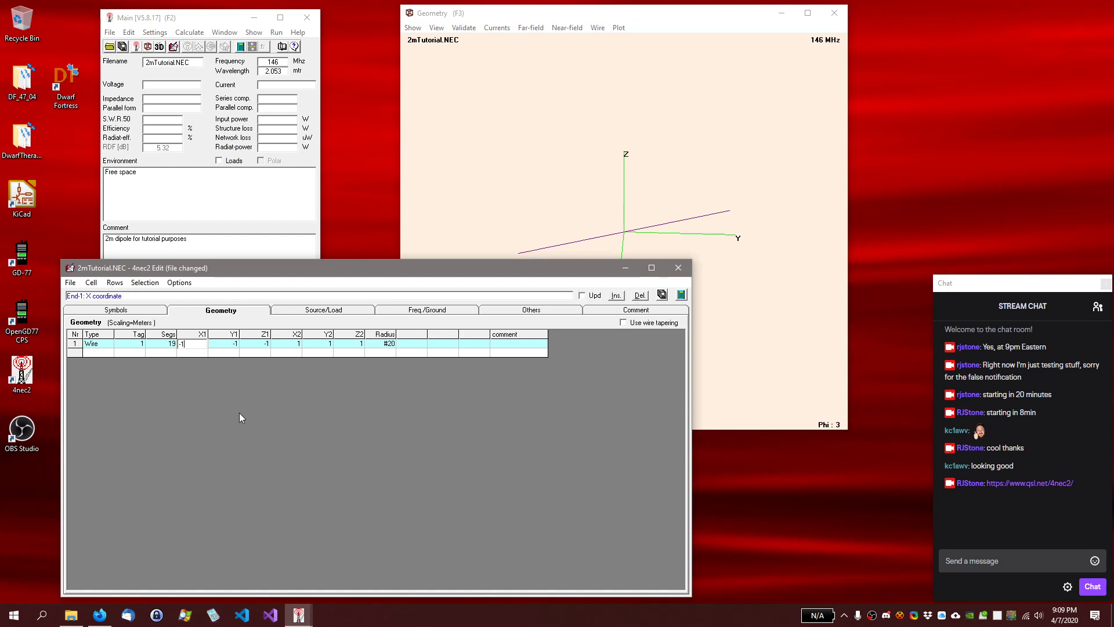
{"action": "key", "text": "BackSpace"}
{"action": "key", "text": "BackSpace"}
{"action": "type", "text": "0"}
{"action": "key", "text": "Return"}
{"action": "key", "text": "BackSpace"}
{"action": "key", "text": "BackSpace"}
{"action": "type", "text": "0"}
{"action": "key", "text": "Return"}
{"action": "key", "text": "BackSpace"}
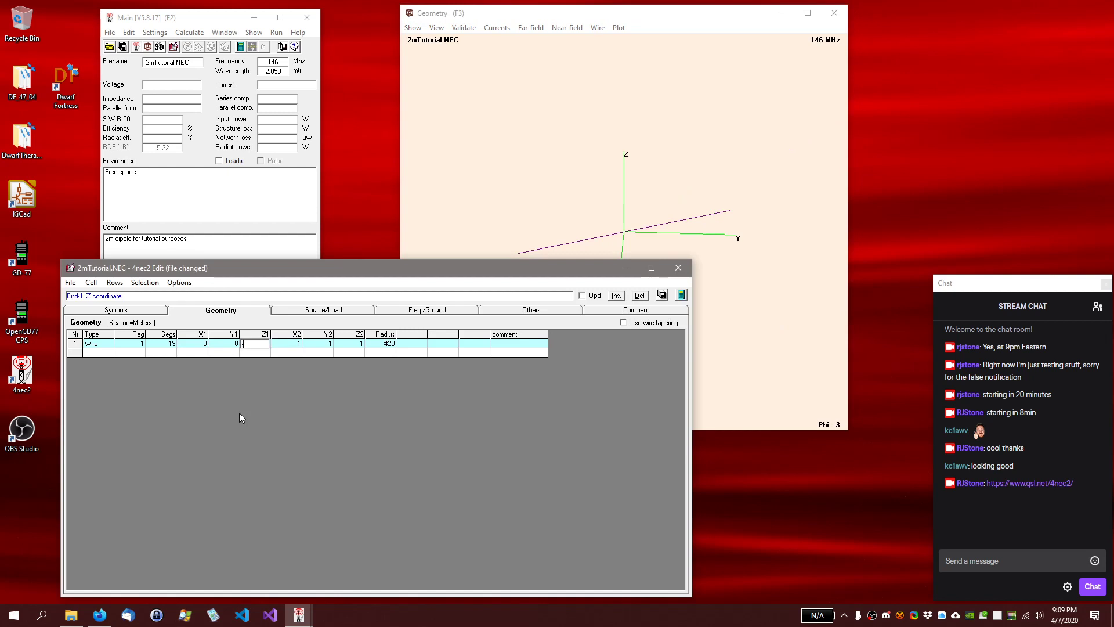
{"action": "type", "text": "0.5"}
{"action": "key", "text": "Tab"}
{"action": "key", "text": "shift+Tab"}
{"action": "key", "text": "Tab"}
Set the wire's second end coordinates to X2 0, Y2 0 and Z2 0.5
{"action": "type", "text": "0"}
{"action": "key", "text": "Tab"}
{"action": "type", "text": "0"}
{"action": "key", "text": "Tab"}
{"action": "type", "text": "0."}
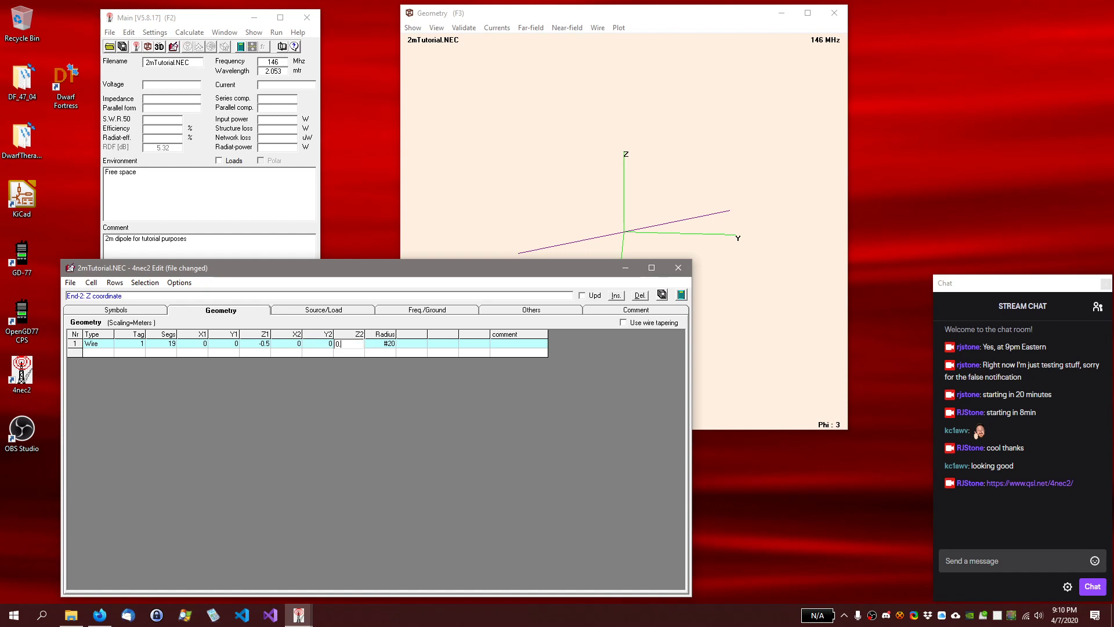
{"action": "type", "text": "6"}
{"action": "key", "text": "Return"}
{"action": "key", "text": "Tab"}
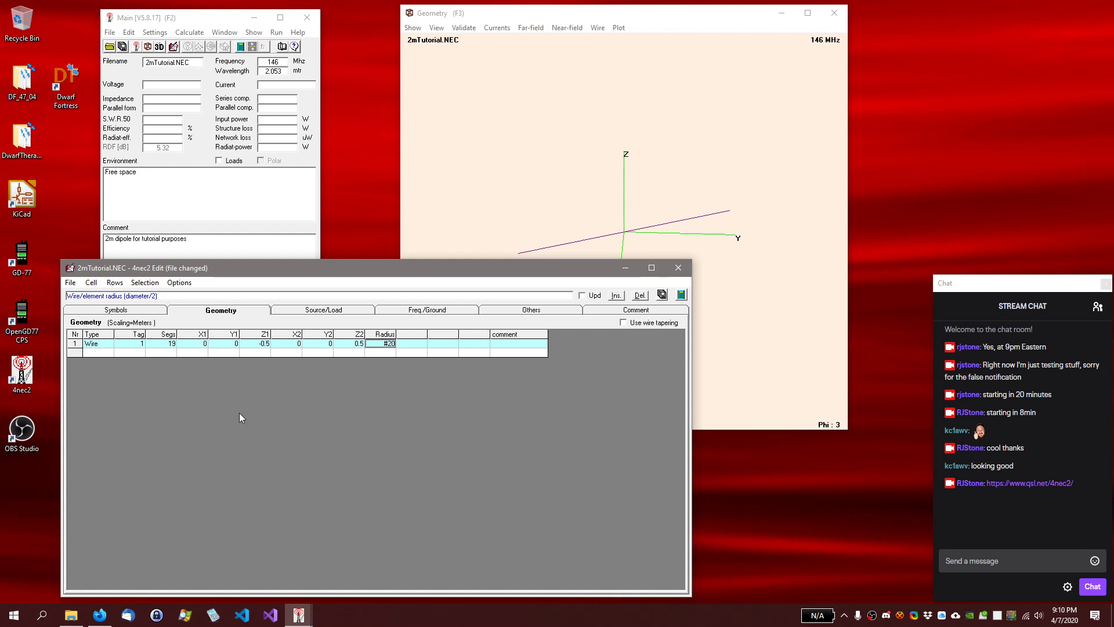
{"action": "key", "text": "Left"}
{"action": "key", "text": "Right"}
Show the segment divisions along the vertical wire in the geometry view
{"action": "left_click", "coordinate": [670, 14]}
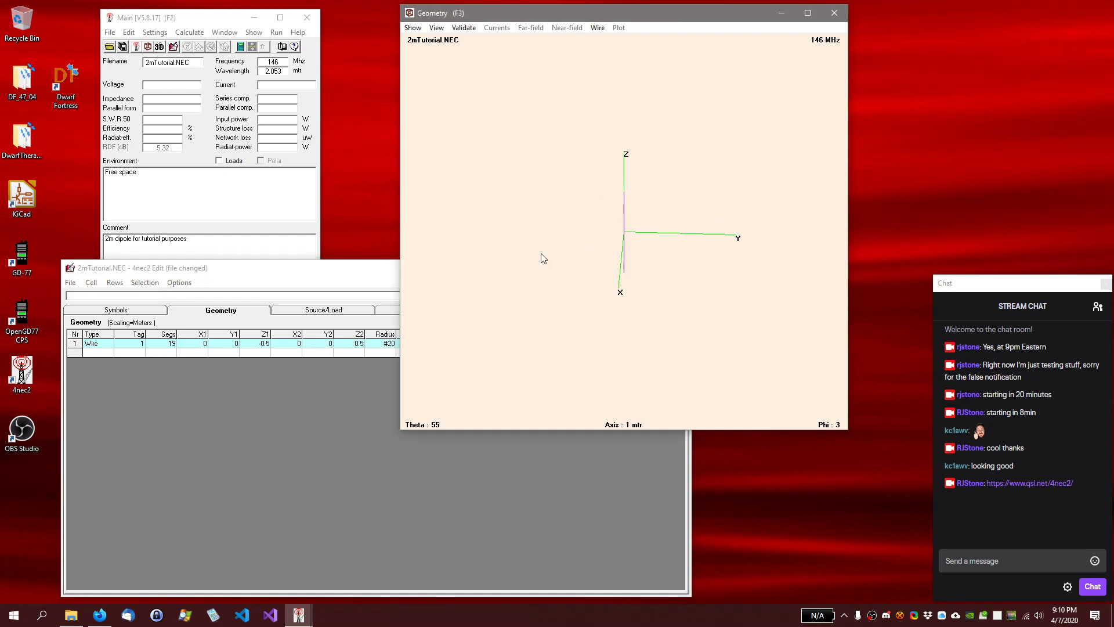
{"action": "left_click_drag", "start_coordinate": [543, 258], "coordinate": [502, 230]}
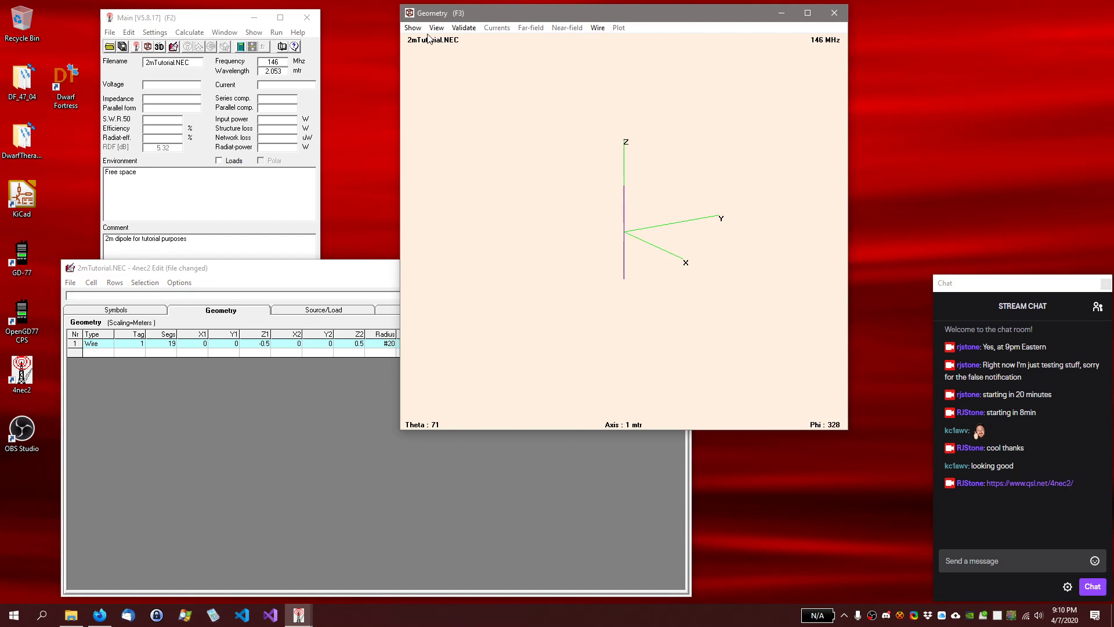
{"action": "left_click", "coordinate": [413, 29]}
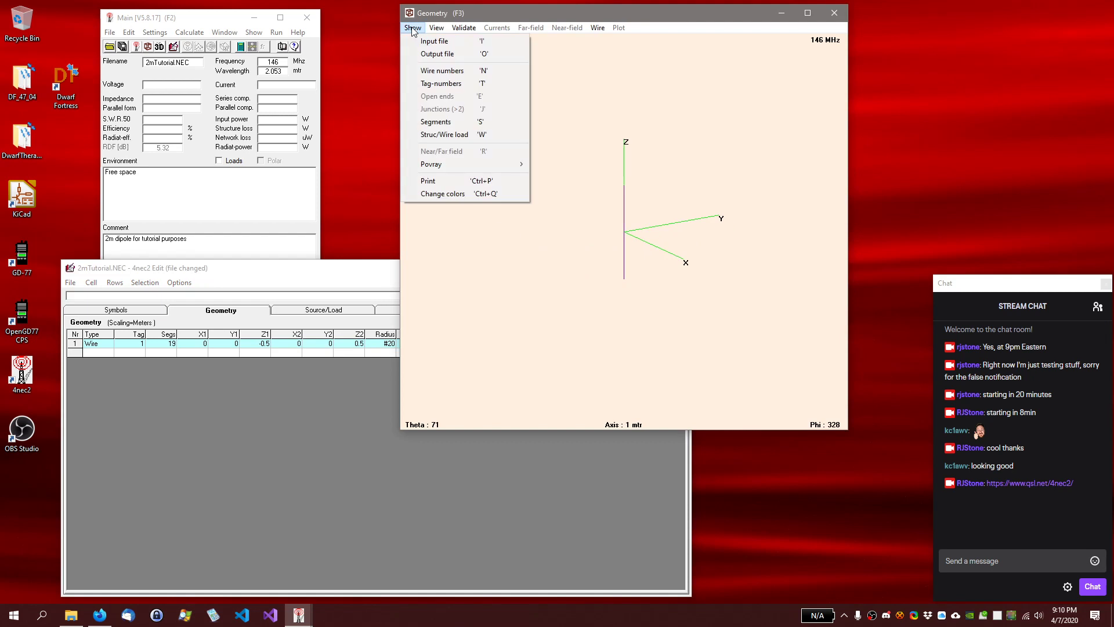
{"action": "left_click", "coordinate": [451, 121]}
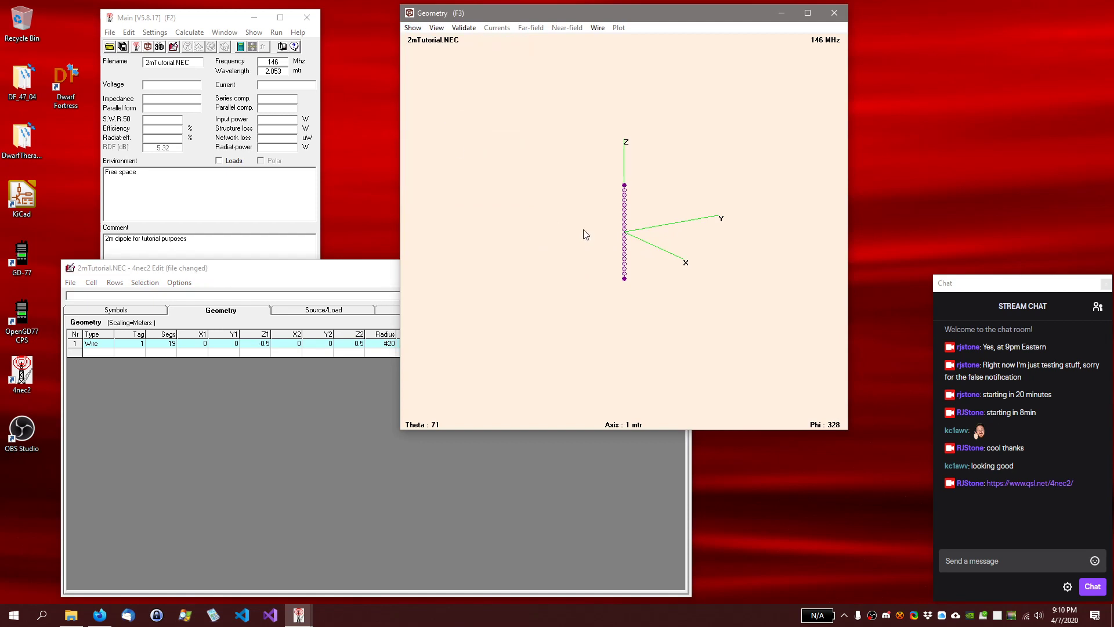
{"action": "scroll", "coordinate": [583, 229], "scroll_direction": "up", "scroll_amount": 1}
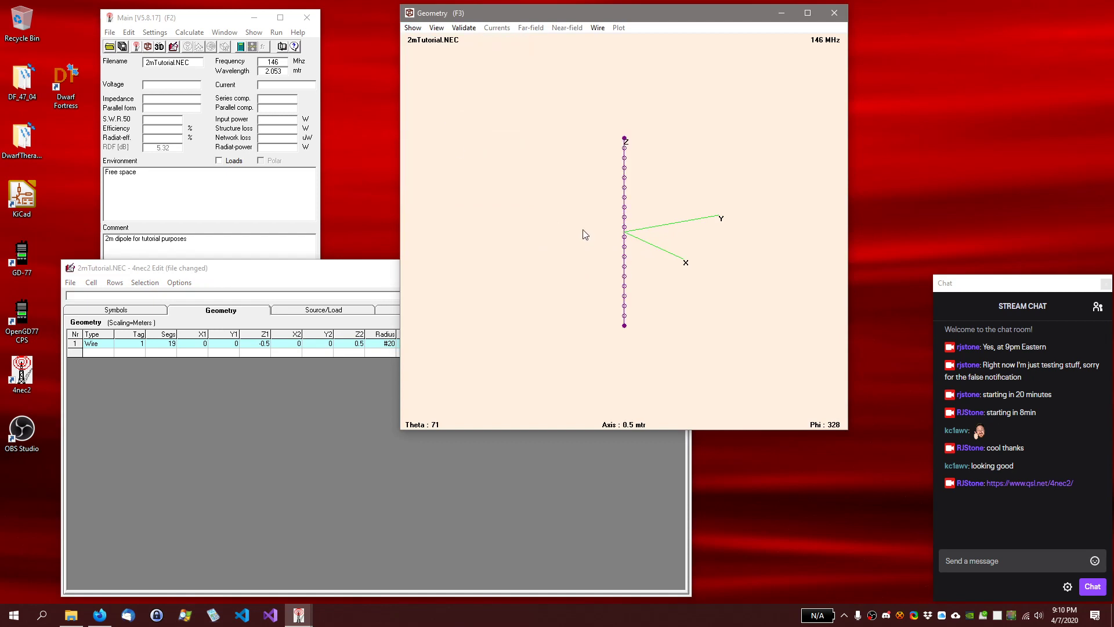
{"action": "scroll", "coordinate": [583, 228], "scroll_direction": "up", "scroll_amount": 1}
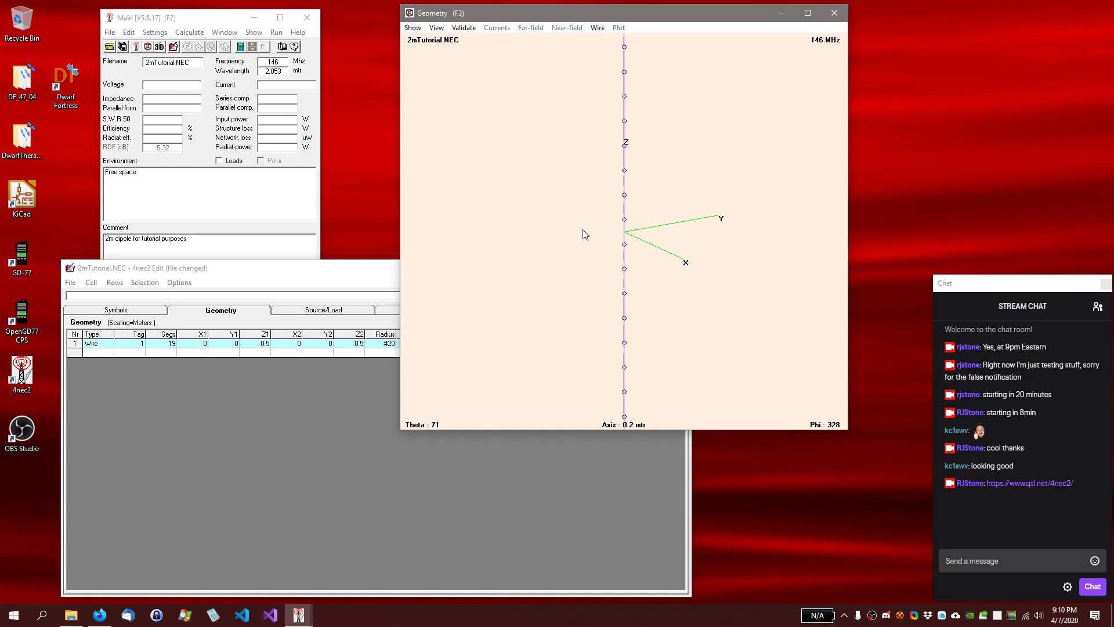
{"action": "scroll", "coordinate": [583, 228], "scroll_direction": "down", "scroll_amount": 1}
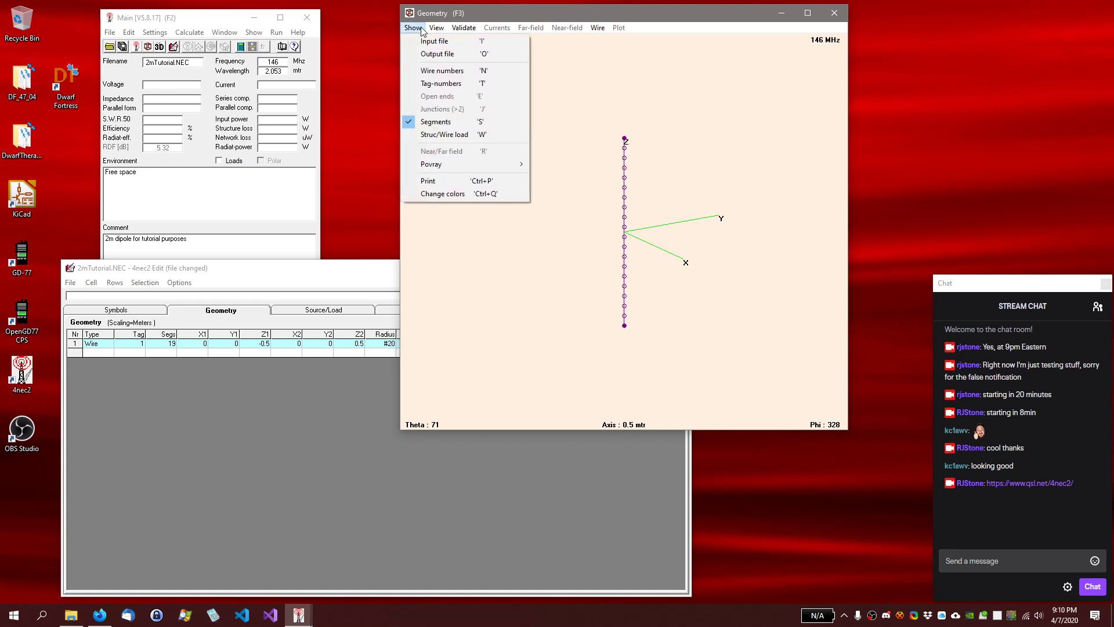
Show the wire's tag number in the geometry view, check it at the wire's centre and hide it again
{"action": "left_click", "coordinate": [464, 82]}
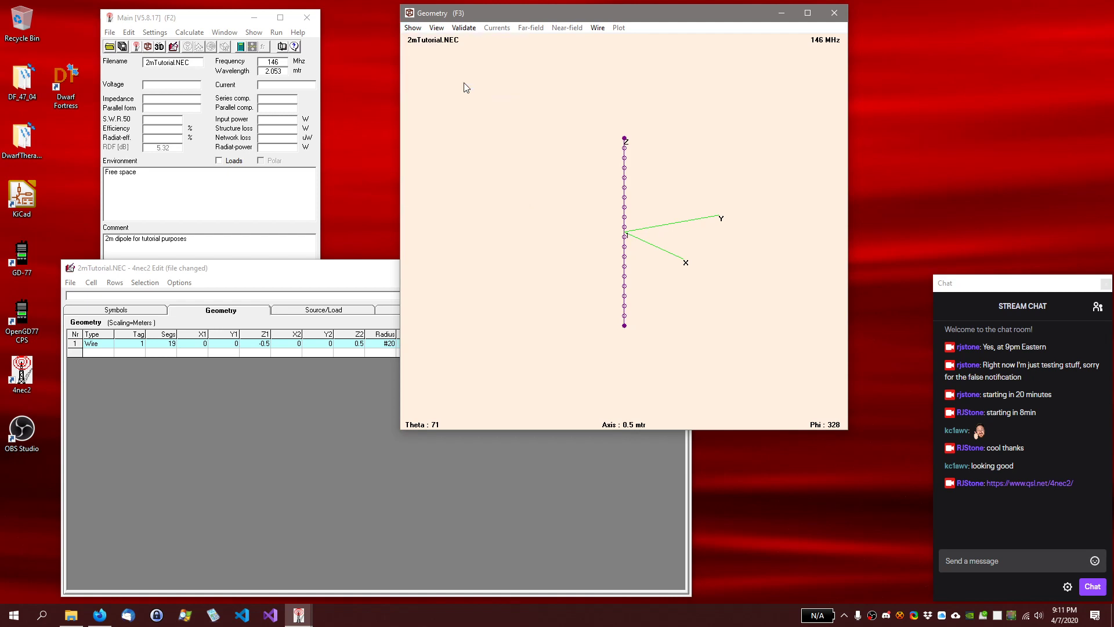
{"action": "mouse_move", "coordinate": [563, 243]}
{"action": "left_mouse_down"}
{"action": "mouse_move", "coordinate": [534, 235]}
{"action": "mouse_move", "coordinate": [556, 233]}
{"action": "left_mouse_up"}
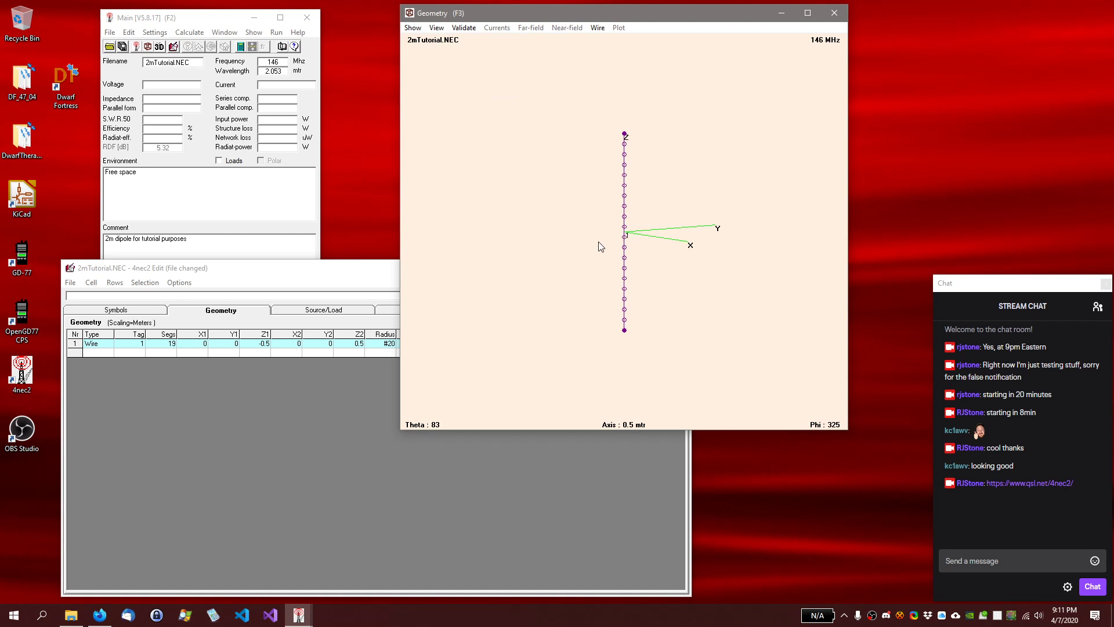
{"action": "mouse_move", "coordinate": [590, 253]}
{"action": "left_mouse_down"}
{"action": "mouse_move", "coordinate": [592, 264]}
{"action": "mouse_move", "coordinate": [587, 250]}
{"action": "left_mouse_up"}
{"action": "left_click", "coordinate": [412, 28]}
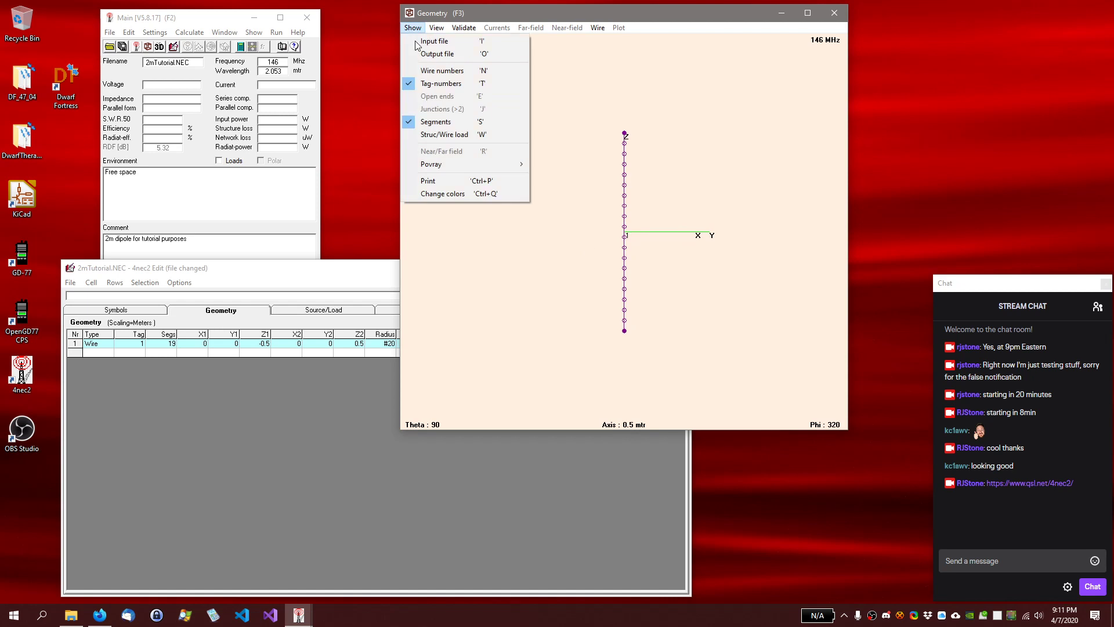
{"action": "left_click", "coordinate": [434, 87]}
{"action": "left_click", "coordinate": [434, 29]}
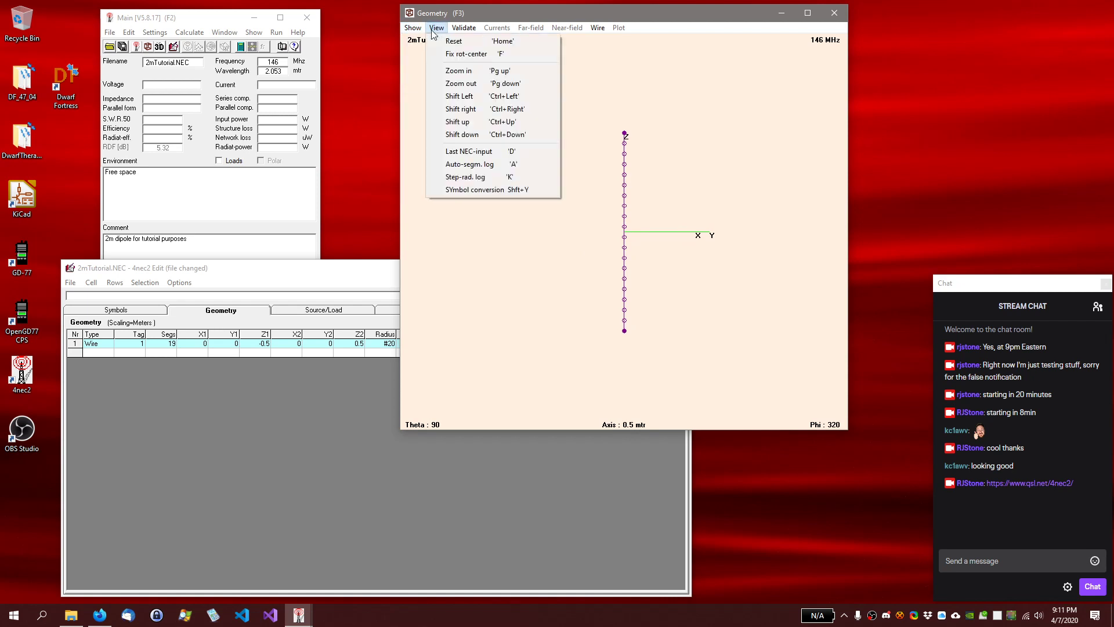
{"action": "left_click", "coordinate": [434, 28]}
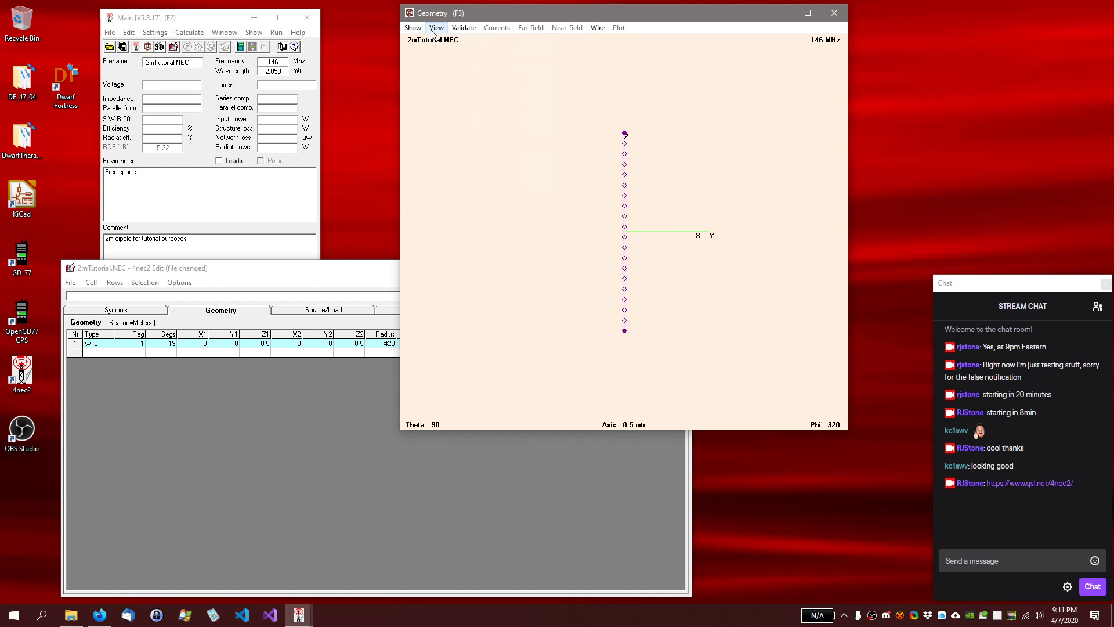
{"action": "left_click_drag", "start_coordinate": [567, 271], "coordinate": [592, 286]}
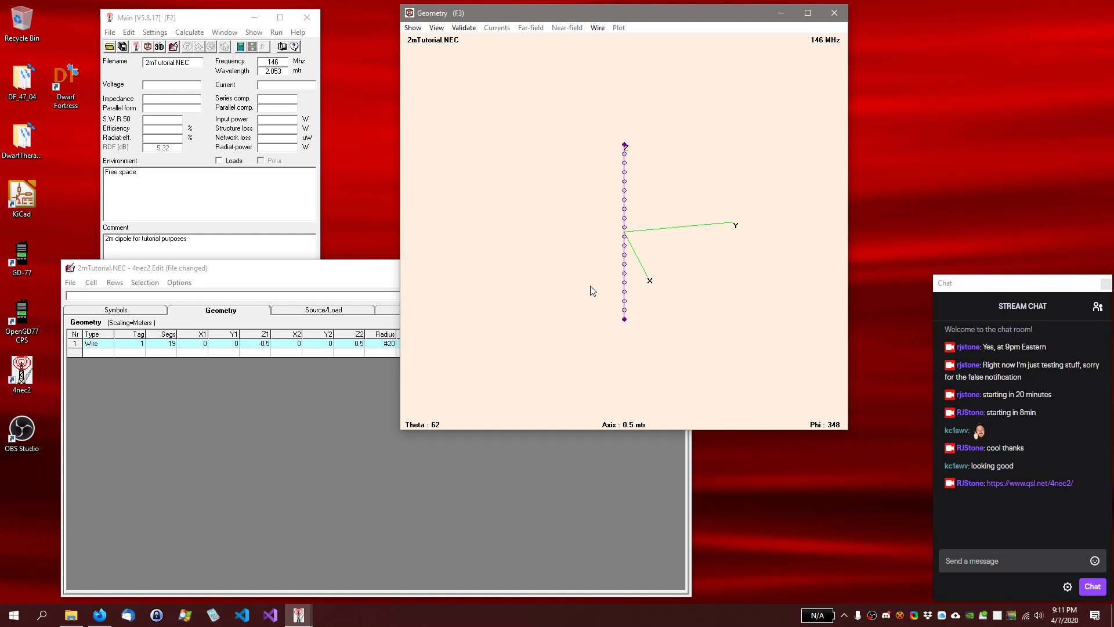
{"action": "left_click_drag", "start_coordinate": [590, 285], "coordinate": [579, 284]}
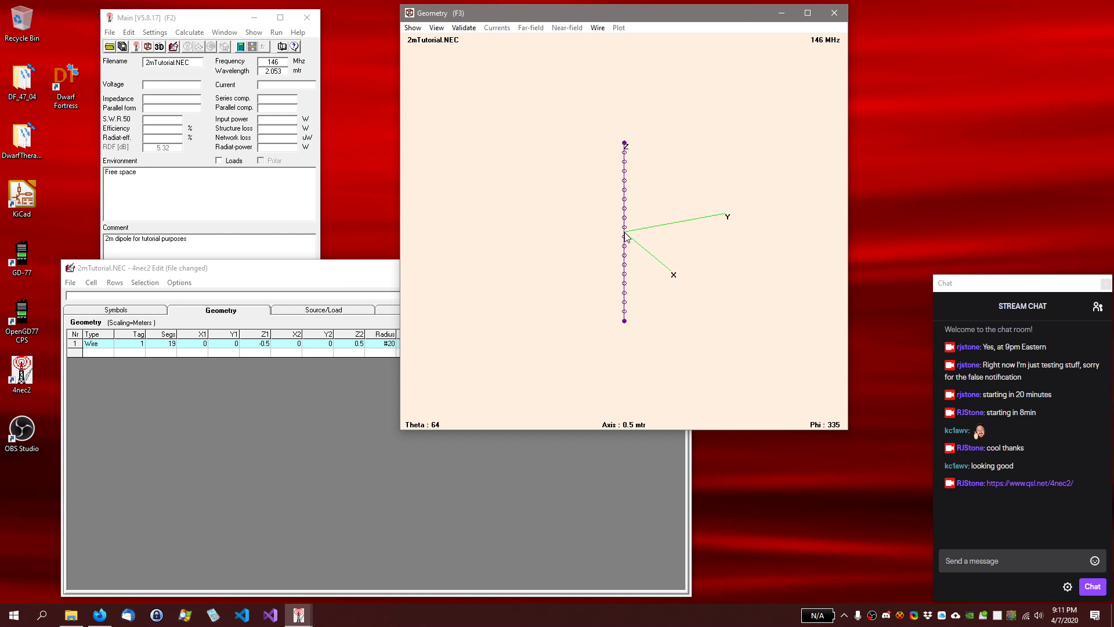
Add a voltage source to the model and assign it to the wire with tag 1
{"action": "left_click", "coordinate": [364, 274]}
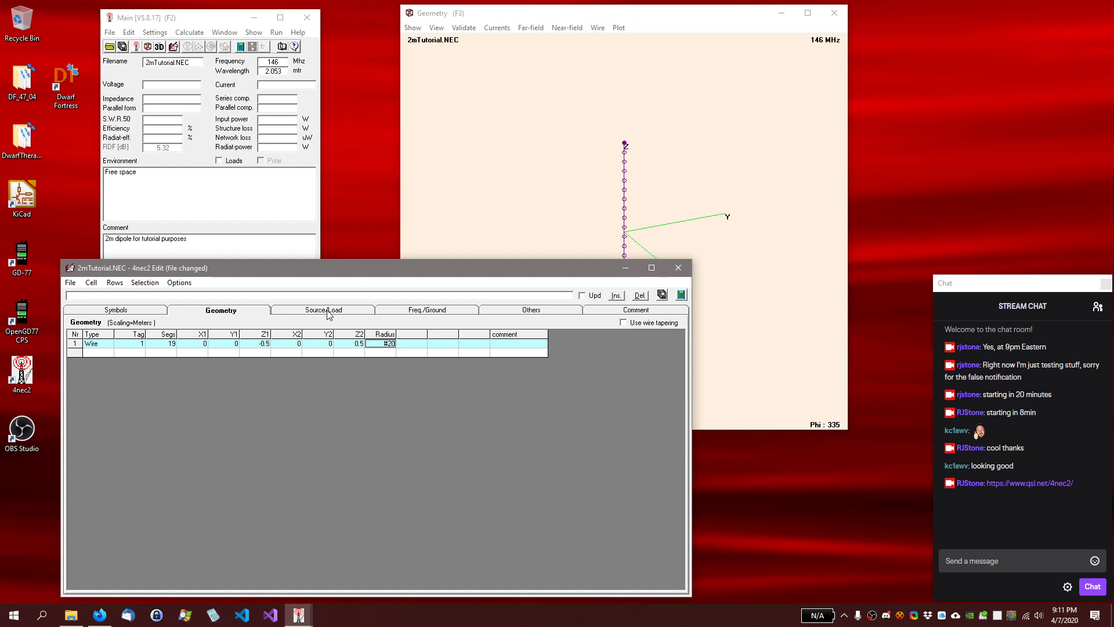
{"action": "left_click", "coordinate": [329, 314]}
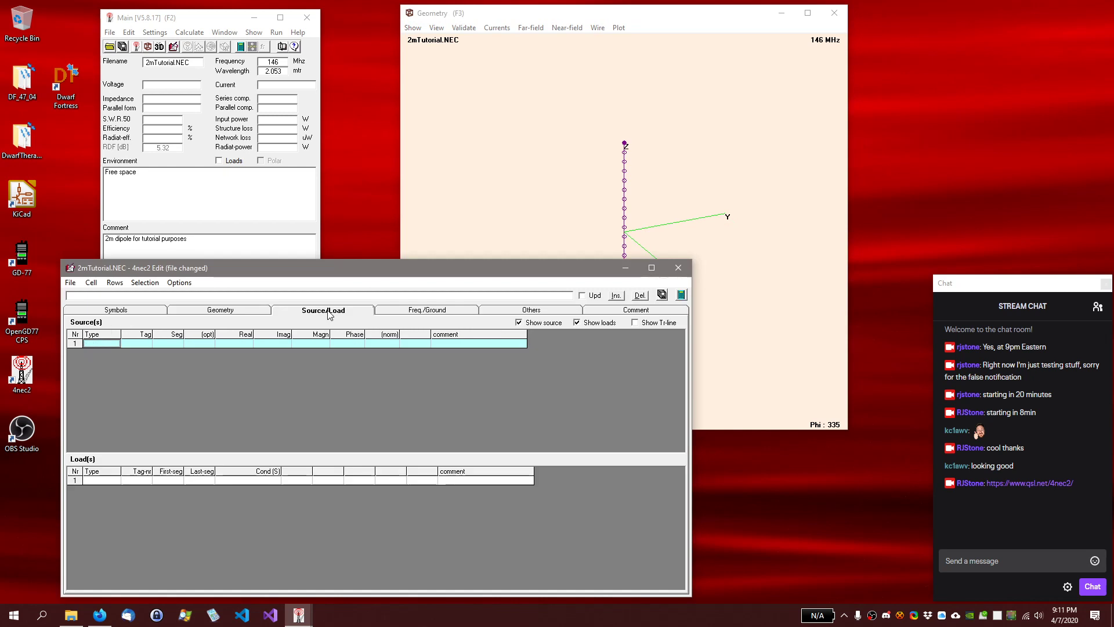
{"action": "left_click", "coordinate": [99, 344]}
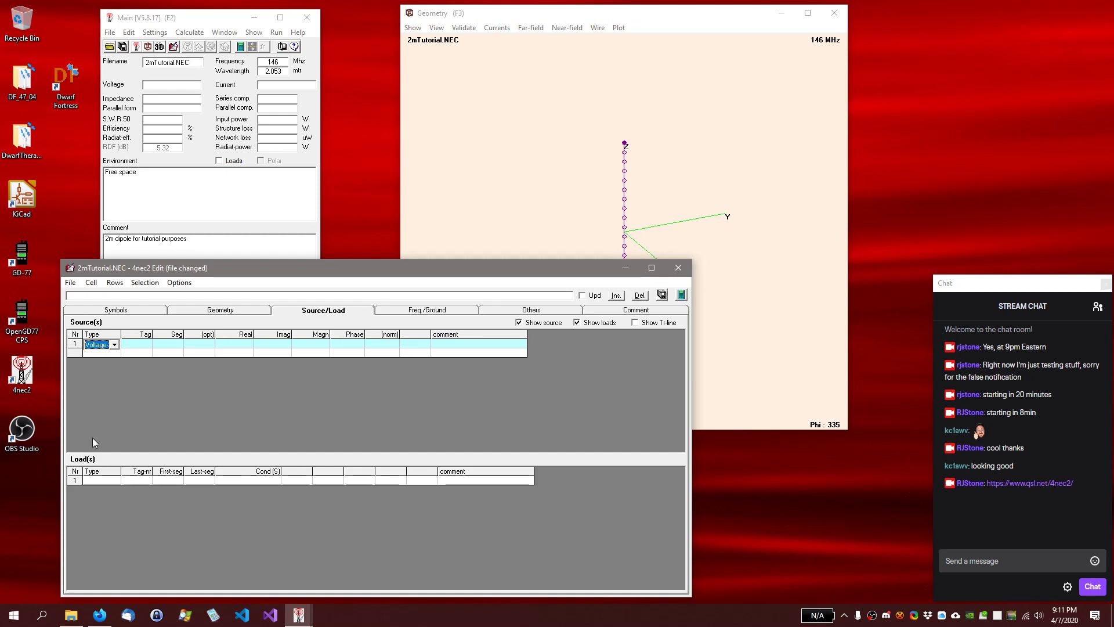
{"action": "left_click", "coordinate": [114, 345]}
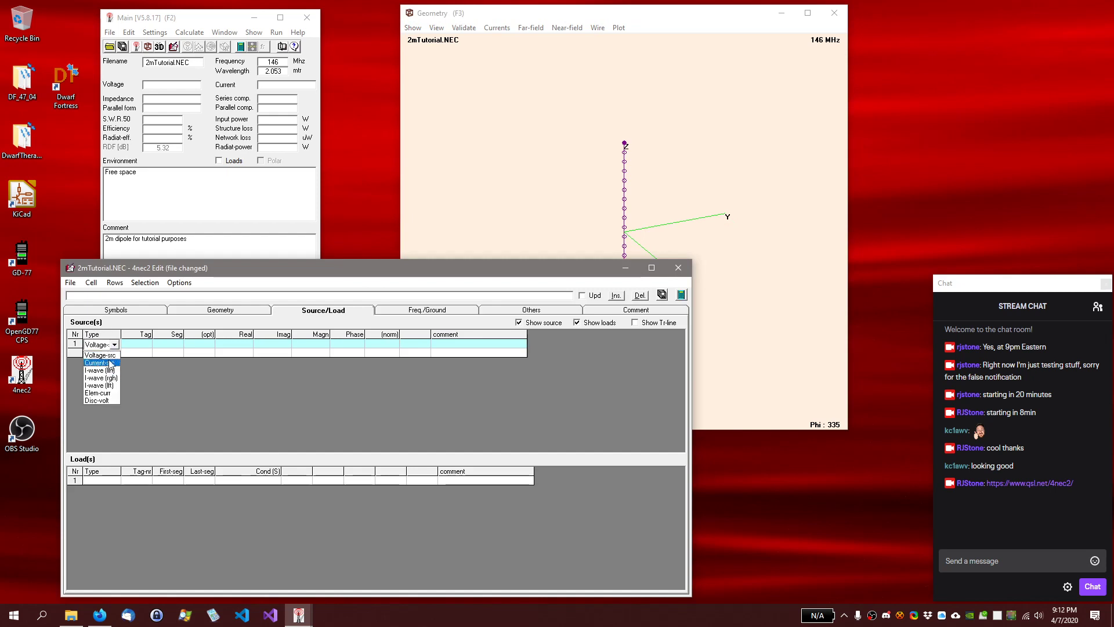
{"action": "left_click", "coordinate": [110, 355]}
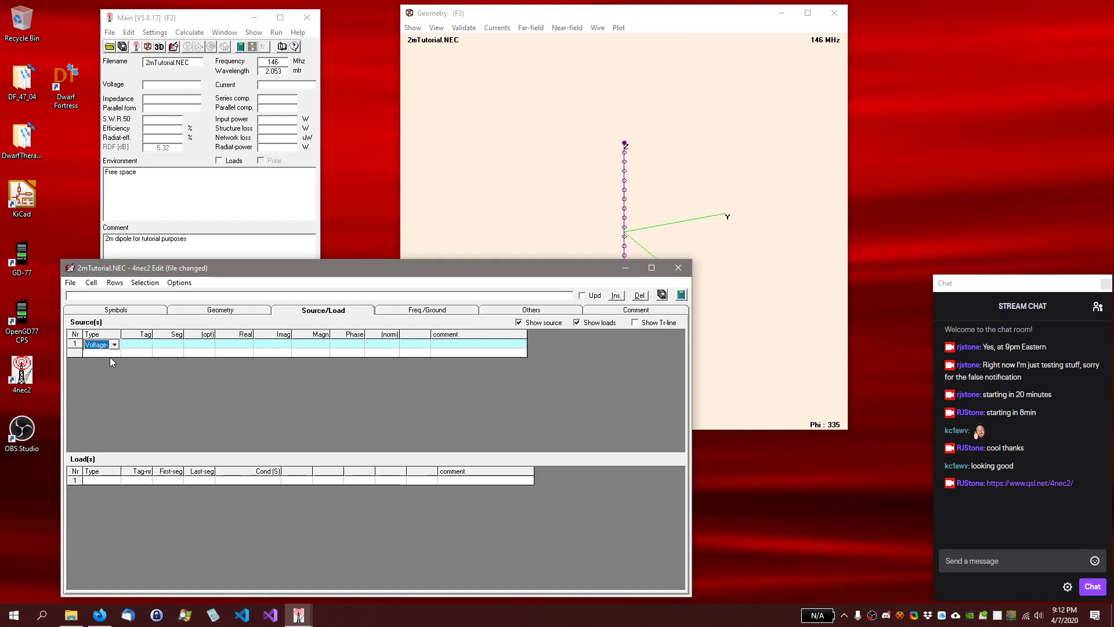
{"action": "left_click", "coordinate": [143, 346]}
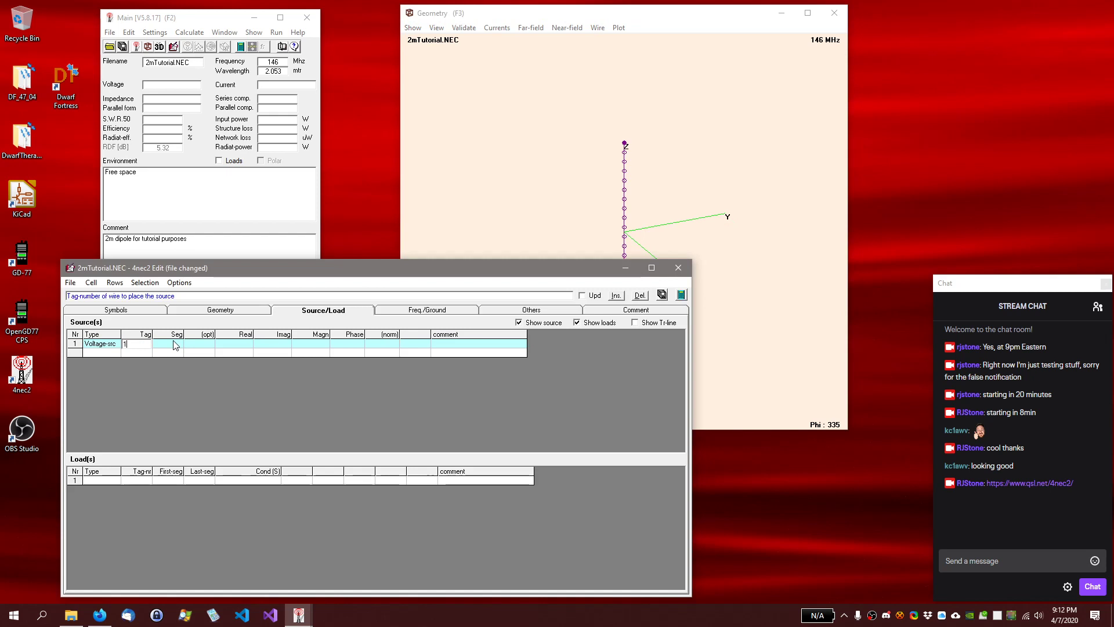
{"action": "left_click", "coordinate": [214, 311]}
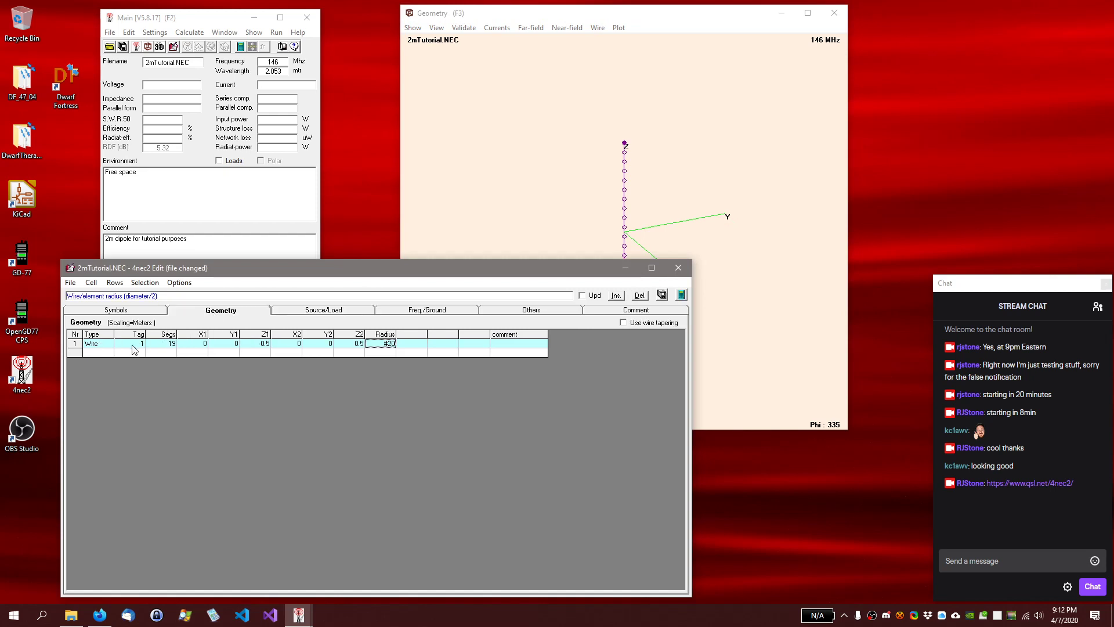
{"action": "left_click", "coordinate": [323, 312]}
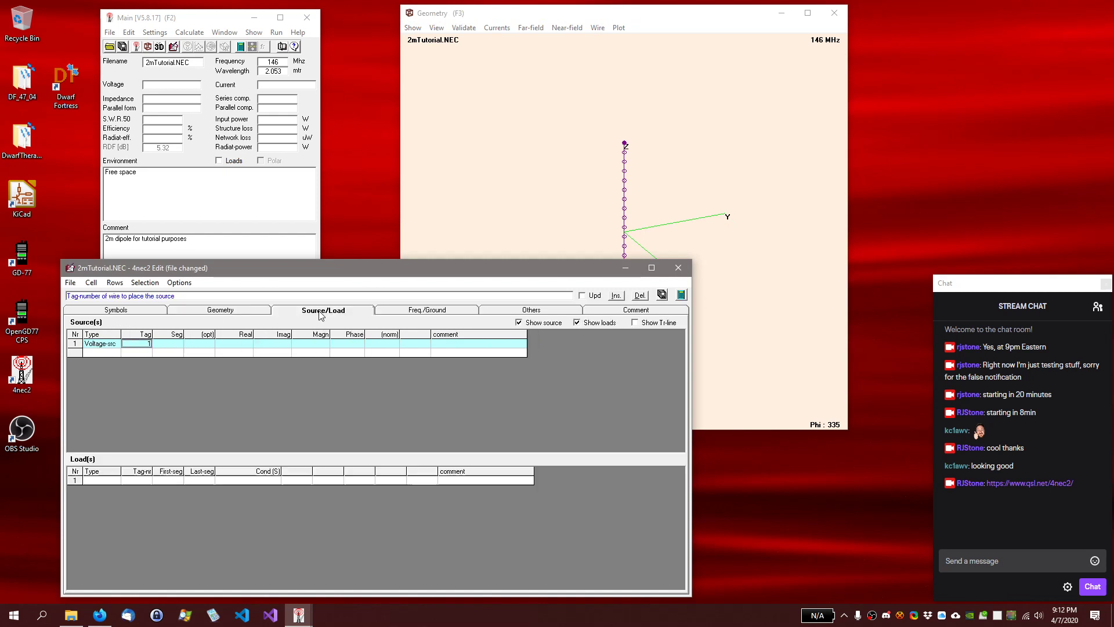
Place the voltage source on segment 10 of the wire
{"action": "left_click", "coordinate": [177, 345]}
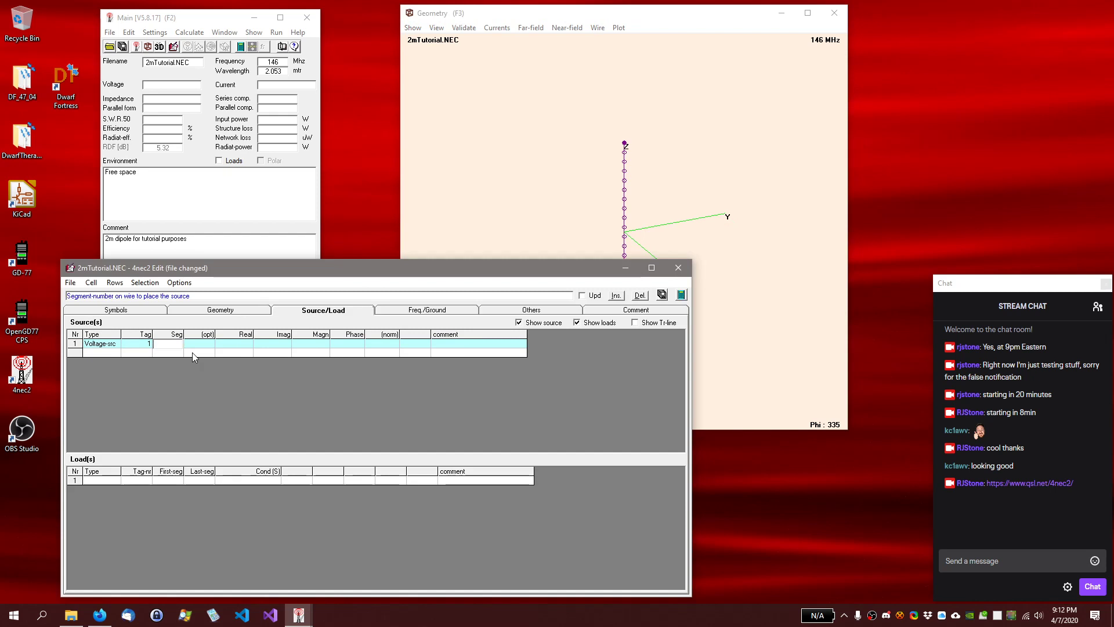
{"action": "type", "text": "10"}
{"action": "left_click", "coordinate": [237, 311]}
{"action": "left_click", "coordinate": [314, 312]}
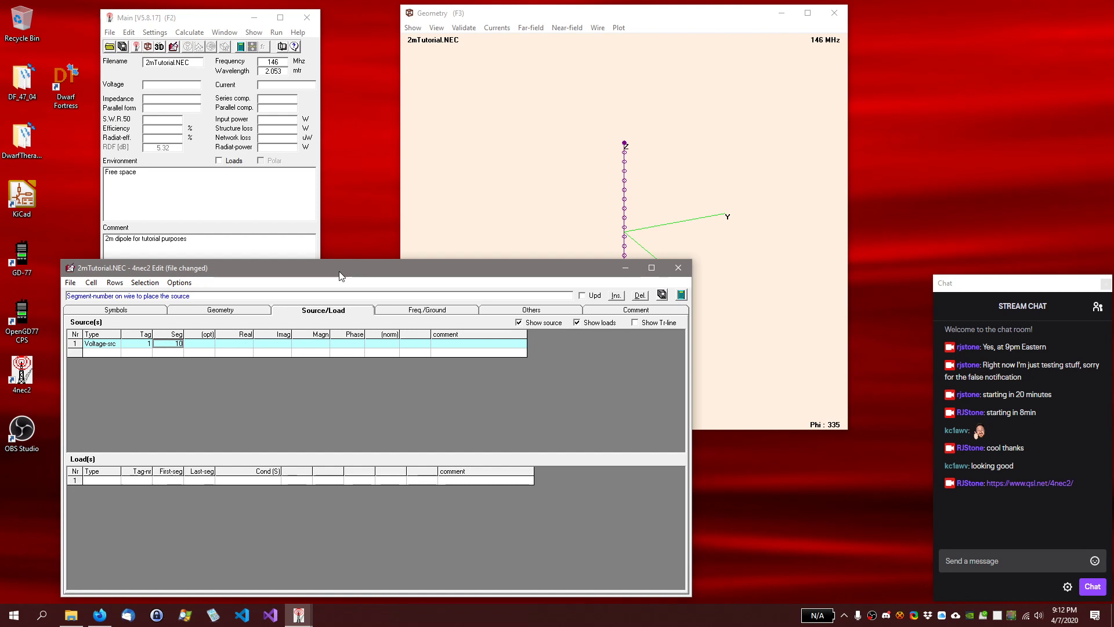
{"action": "left_click_drag", "start_coordinate": [342, 275], "coordinate": [347, 270]}
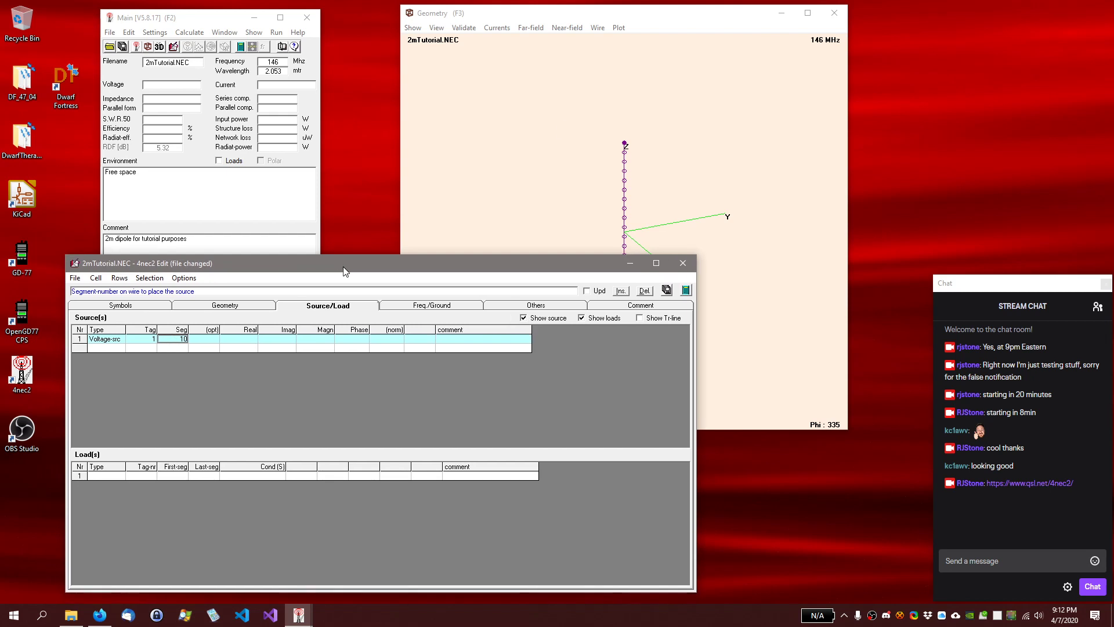
Examine the source's position on the wire in the geometry view and compare it with the wire and source definitions
{"action": "left_click", "coordinate": [643, 23]}
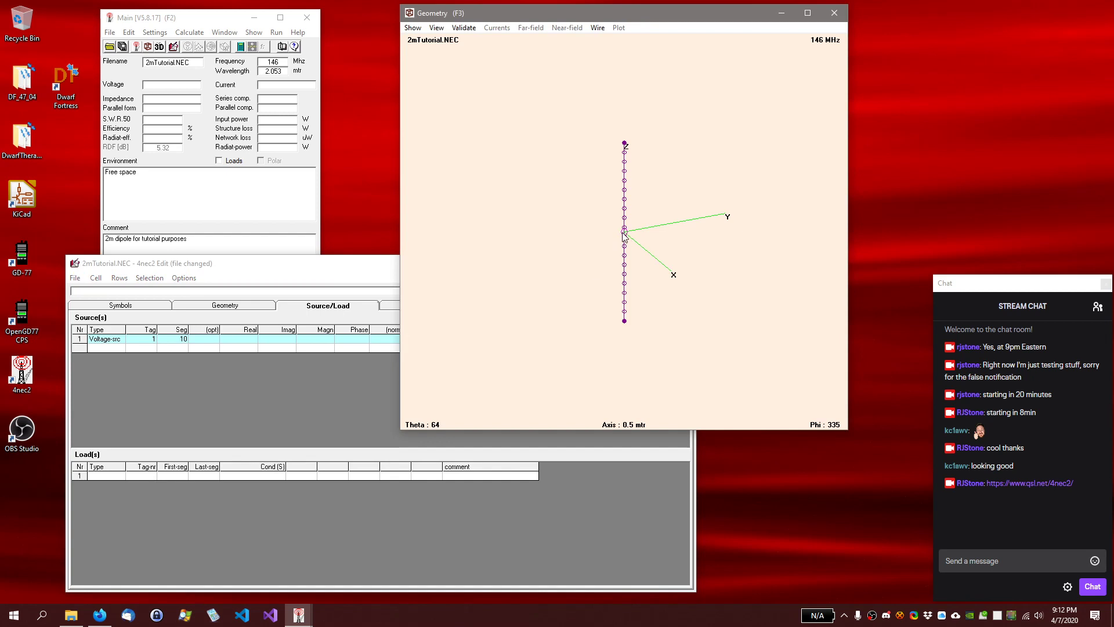
{"action": "scroll", "coordinate": [623, 234], "scroll_direction": "up", "scroll_amount": 3}
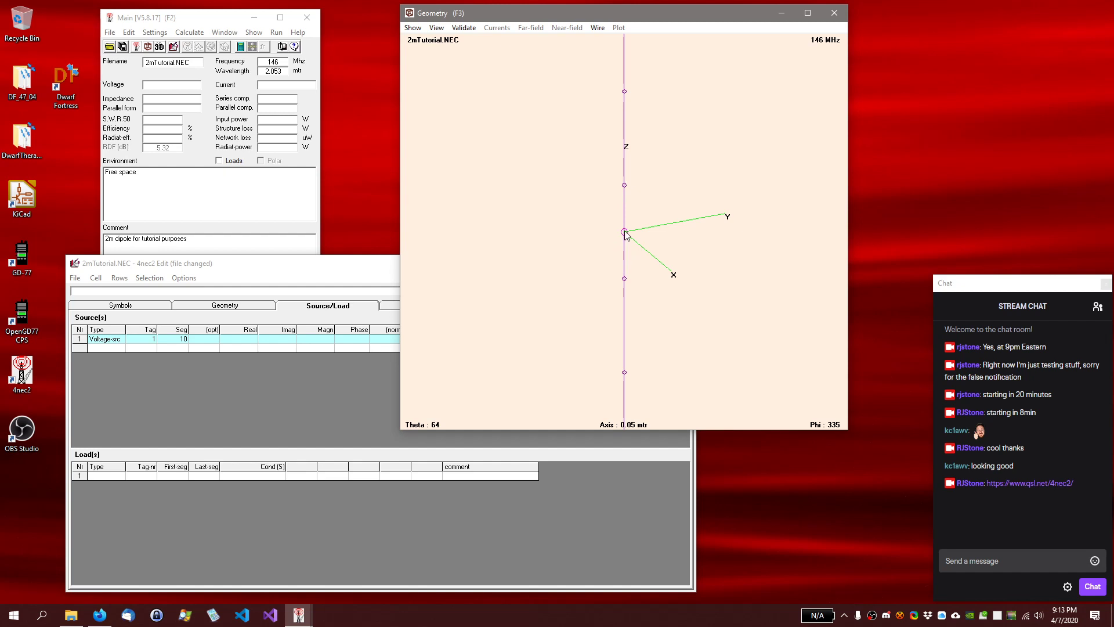
{"action": "mouse_move", "coordinate": [621, 242]}
{"action": "left_mouse_down"}
{"action": "mouse_move", "coordinate": [622, 251]}
{"action": "mouse_move", "coordinate": [616, 238]}
{"action": "left_mouse_up"}
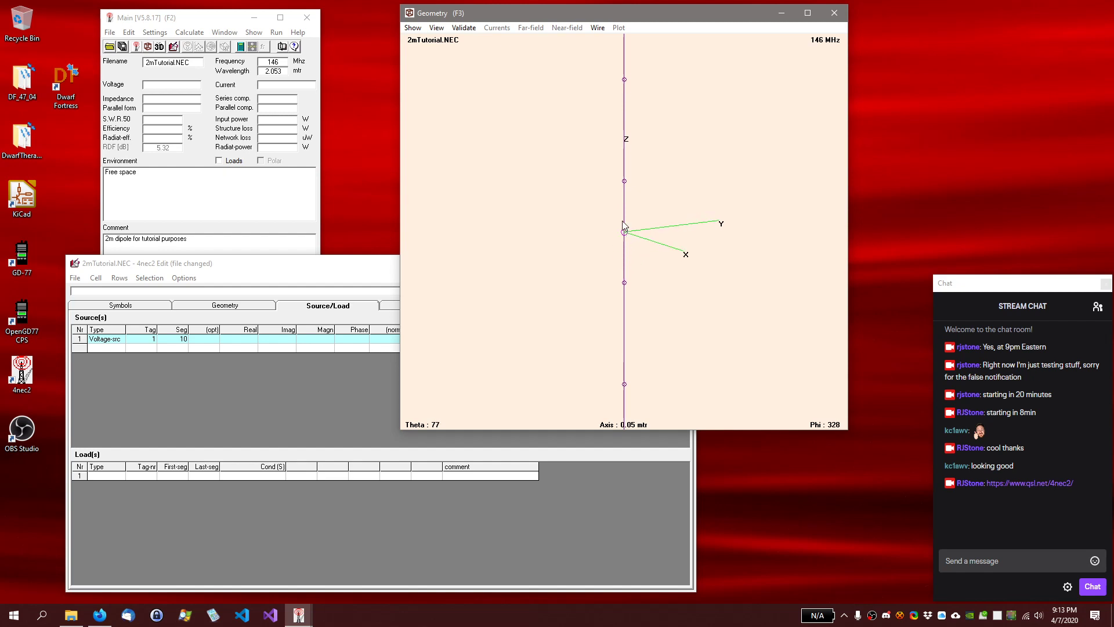
{"action": "left_click", "coordinate": [366, 274]}
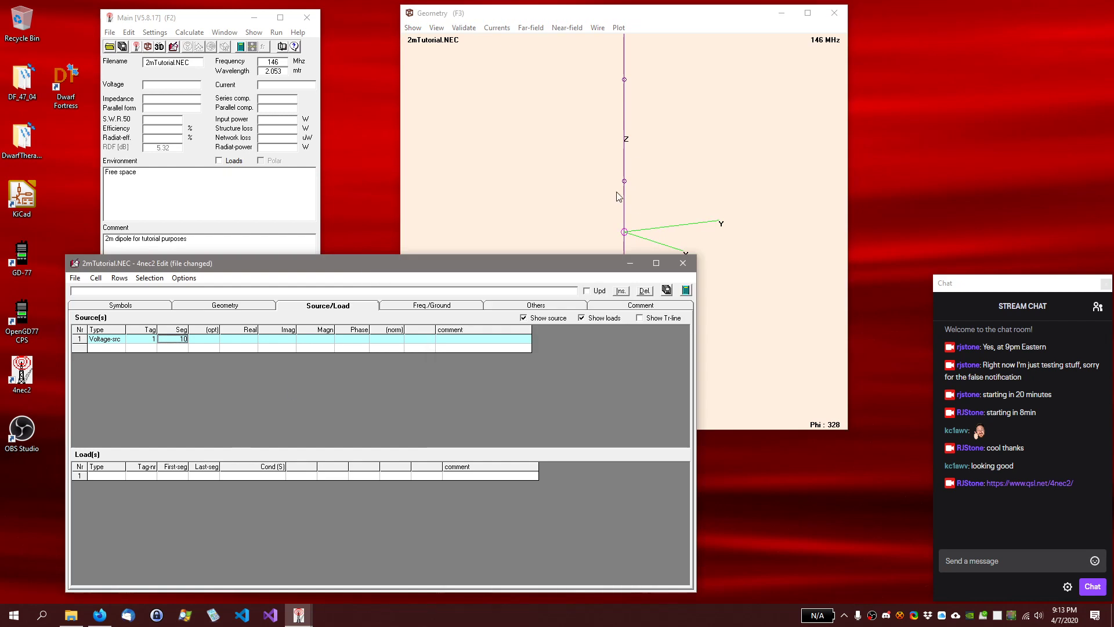
{"action": "left_click", "coordinate": [242, 307]}
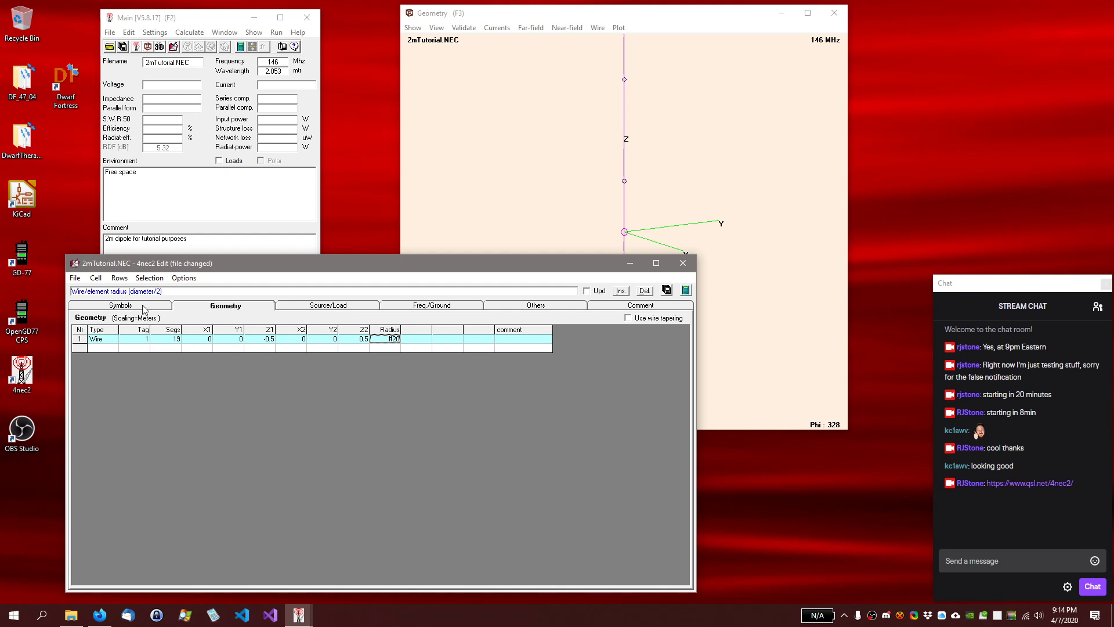
{"action": "left_click", "coordinate": [346, 307]}
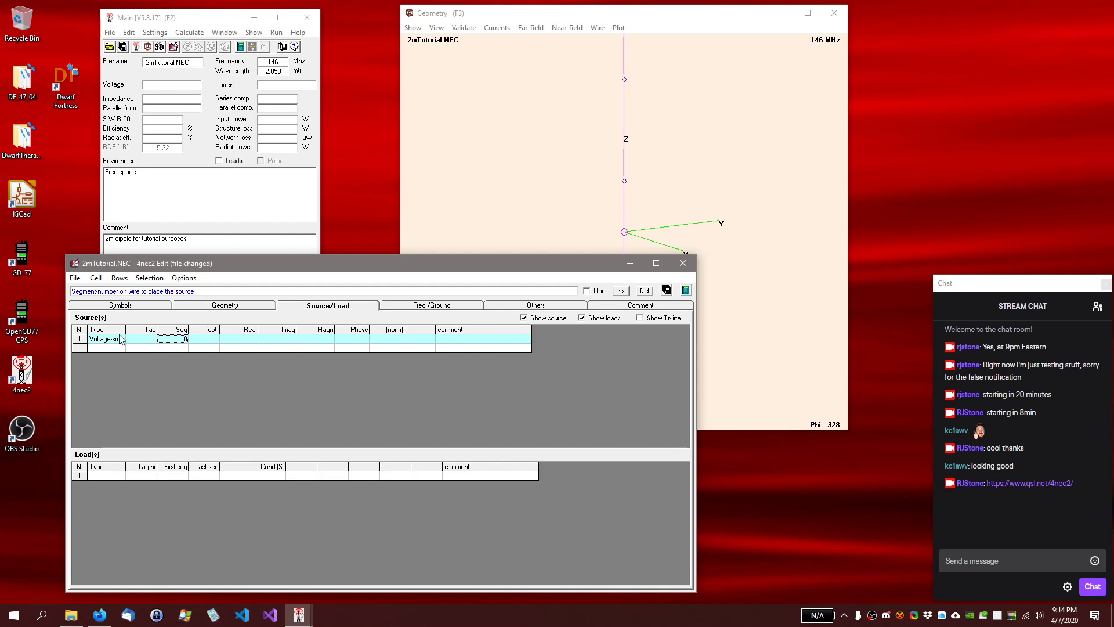
{"action": "mouse_move", "coordinate": [389, 265]}
{"action": "left_mouse_down"}
{"action": "mouse_move", "coordinate": [391, 302]}
{"action": "mouse_move", "coordinate": [390, 272]}
{"action": "left_mouse_up"}
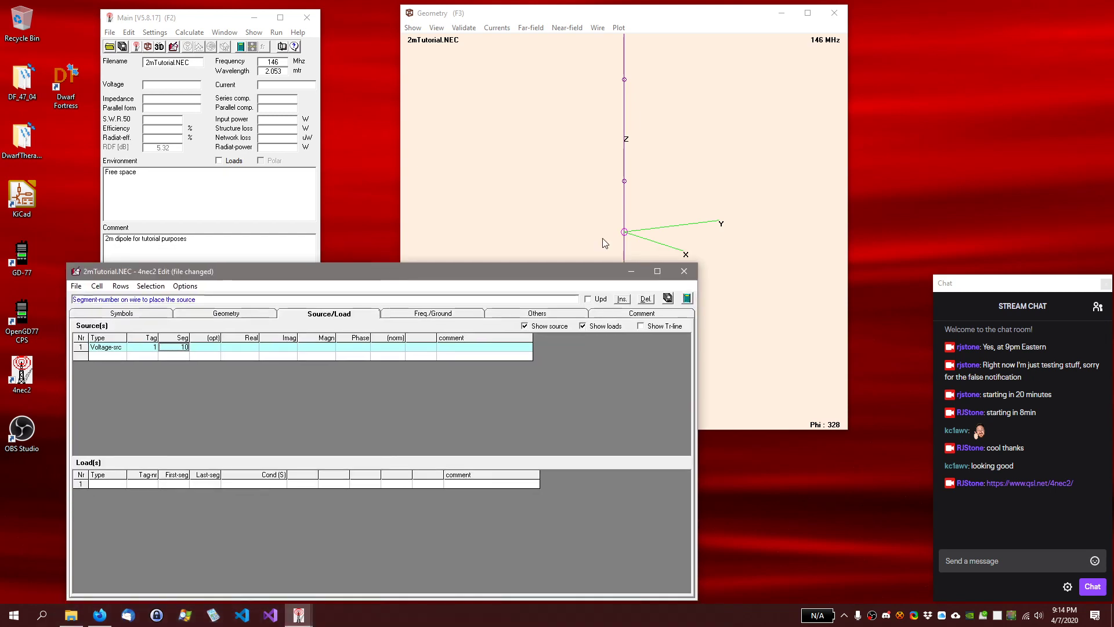
Review the frequency and ground settings and save the antenna model under its existing name
{"action": "left_click", "coordinate": [434, 316]}
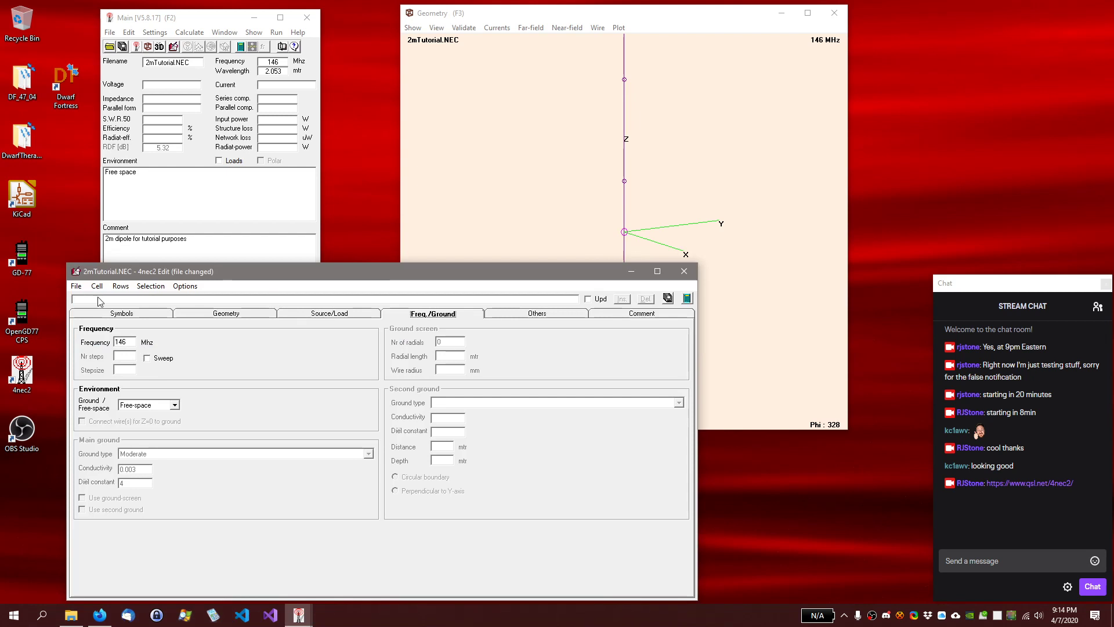
{"action": "left_click", "coordinate": [78, 287]}
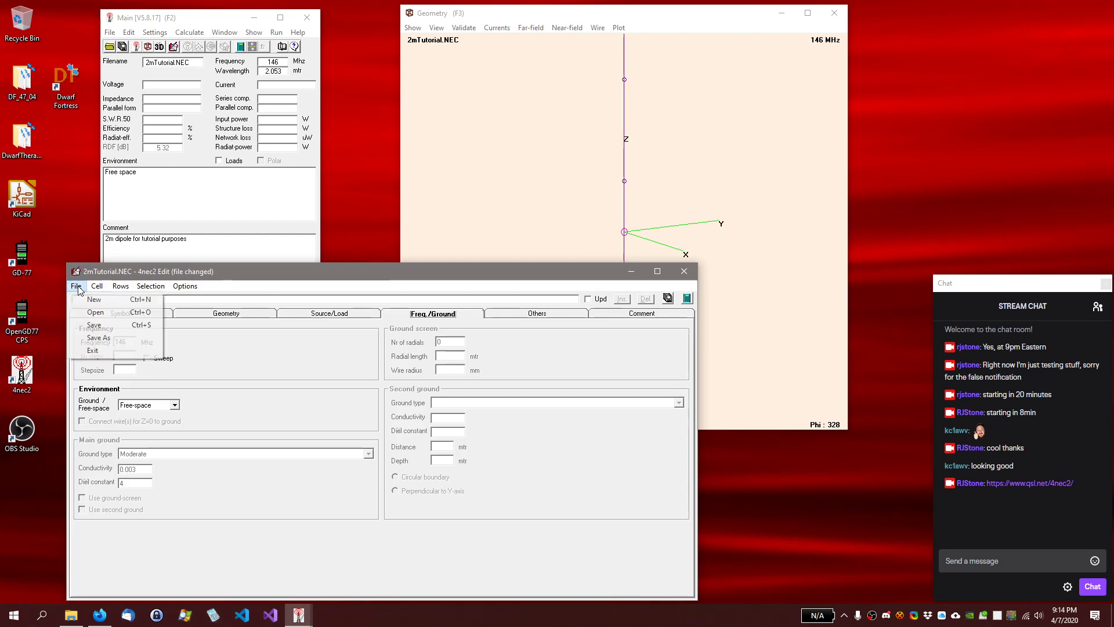
{"action": "left_click", "coordinate": [94, 325]}
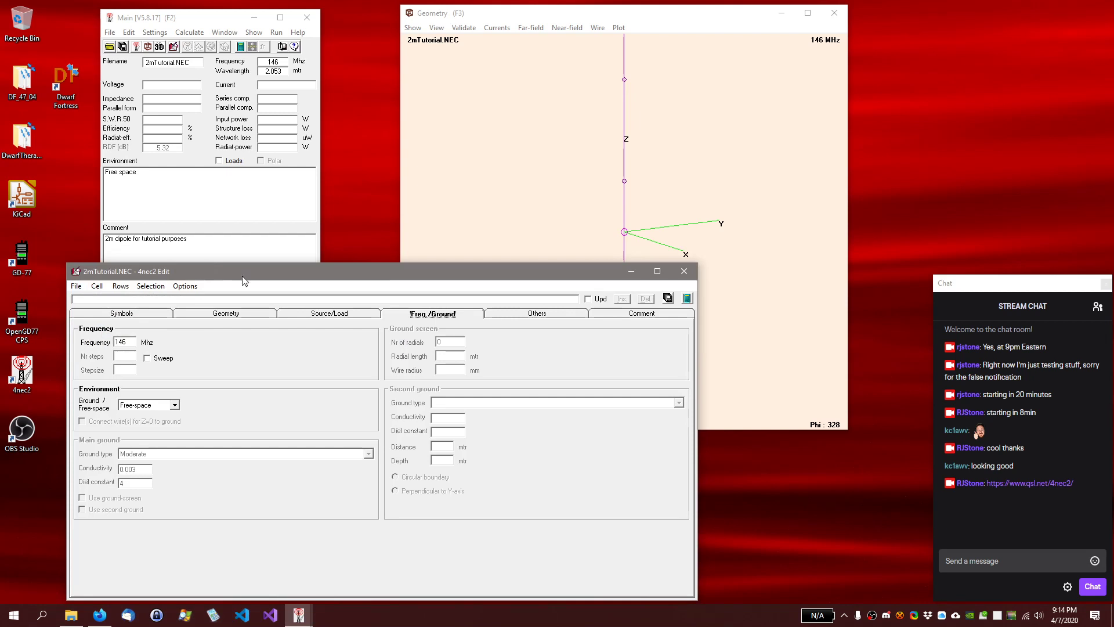
Arrange the edit, main and geometry windows, open the NEC output-data calculation and choose a frequency sweep
{"action": "left_click_drag", "start_coordinate": [242, 276], "coordinate": [226, 255]}
{"action": "left_click", "coordinate": [200, 16]}
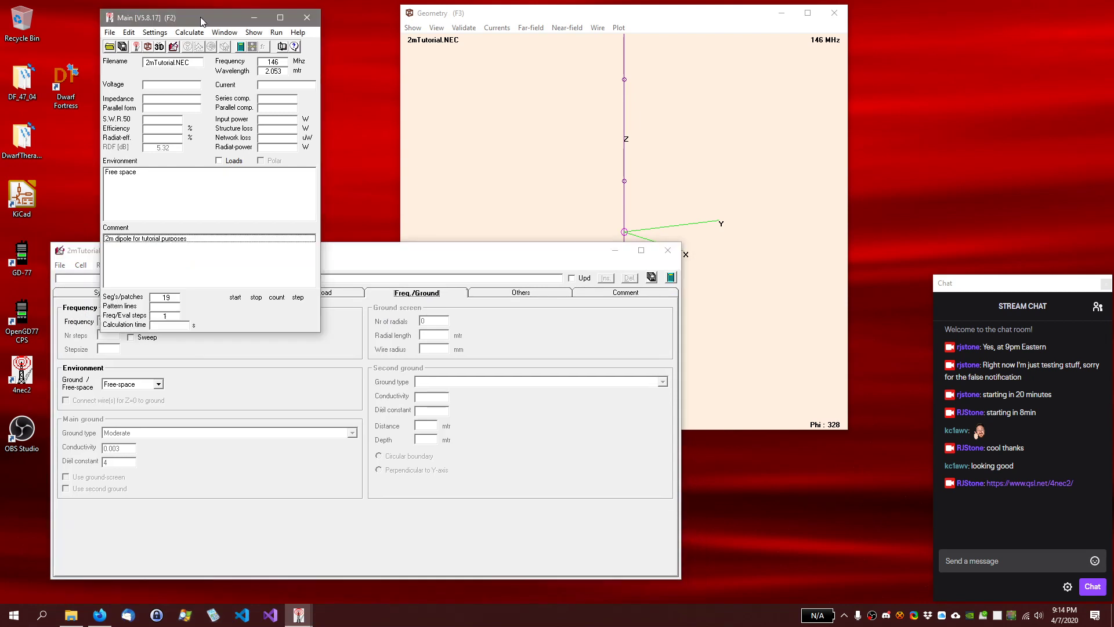
{"action": "left_click", "coordinate": [599, 13]}
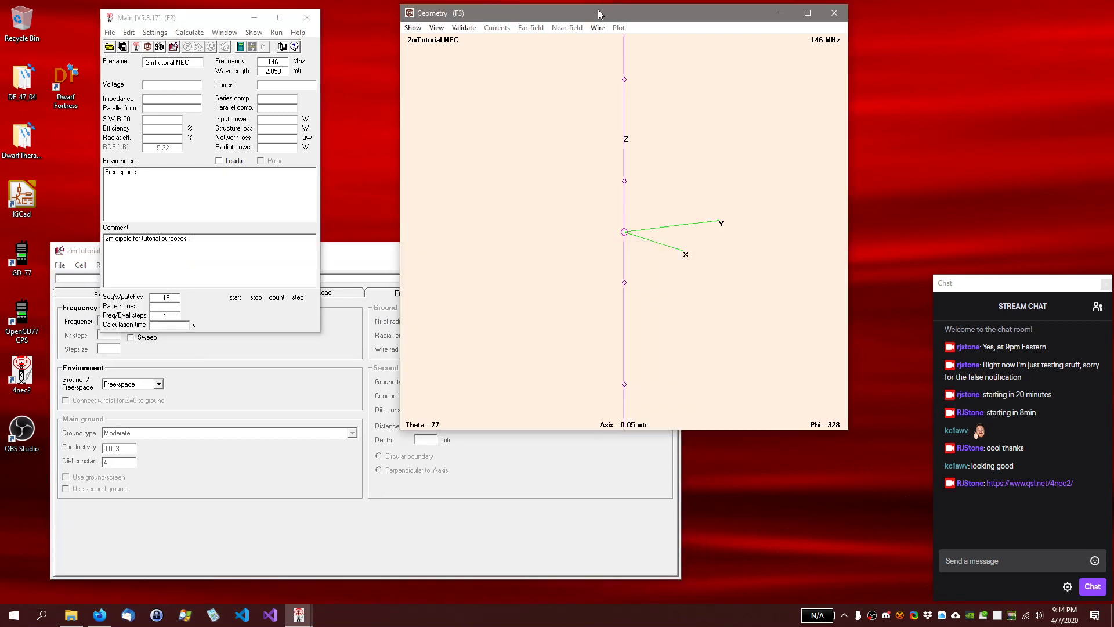
{"action": "left_click", "coordinate": [191, 33]}
{"action": "left_click", "coordinate": [187, 35]}
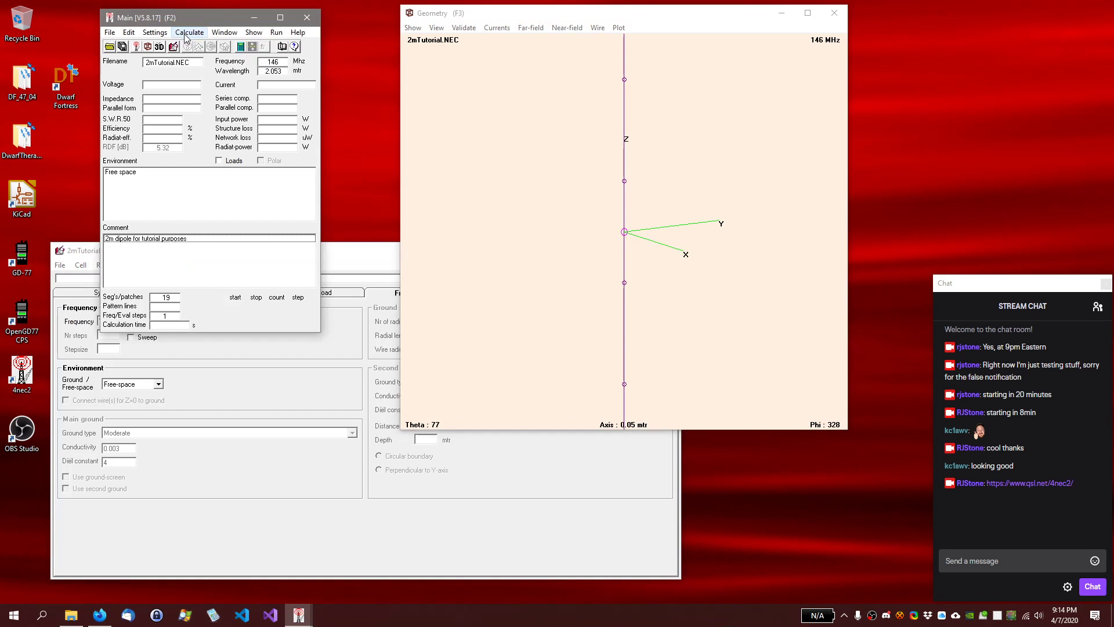
{"action": "left_click", "coordinate": [186, 36]}
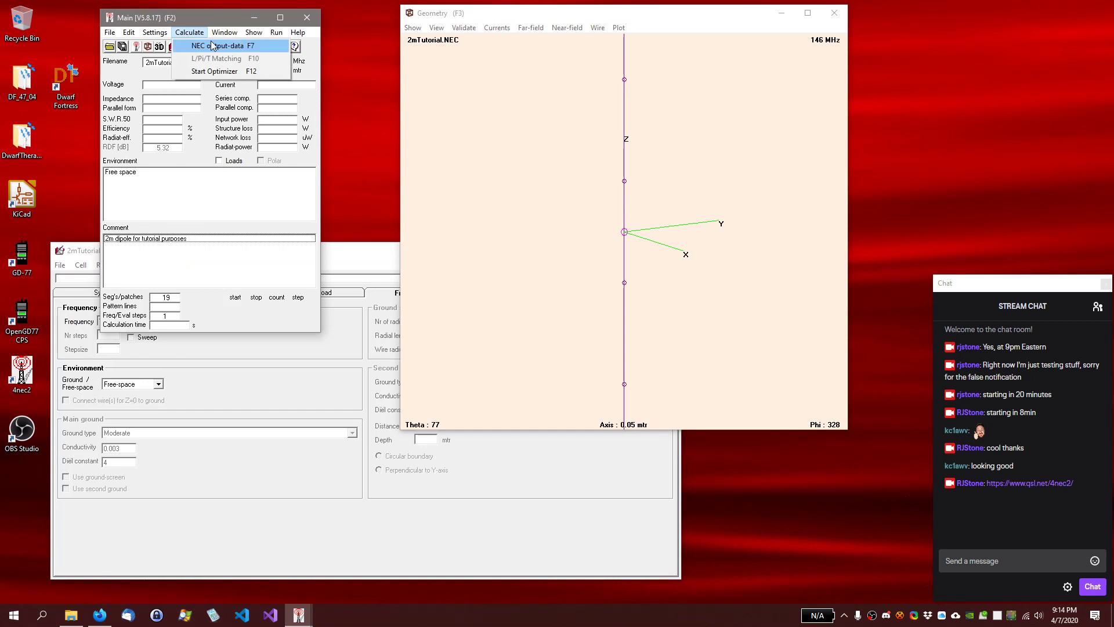
{"action": "left_click", "coordinate": [262, 47]}
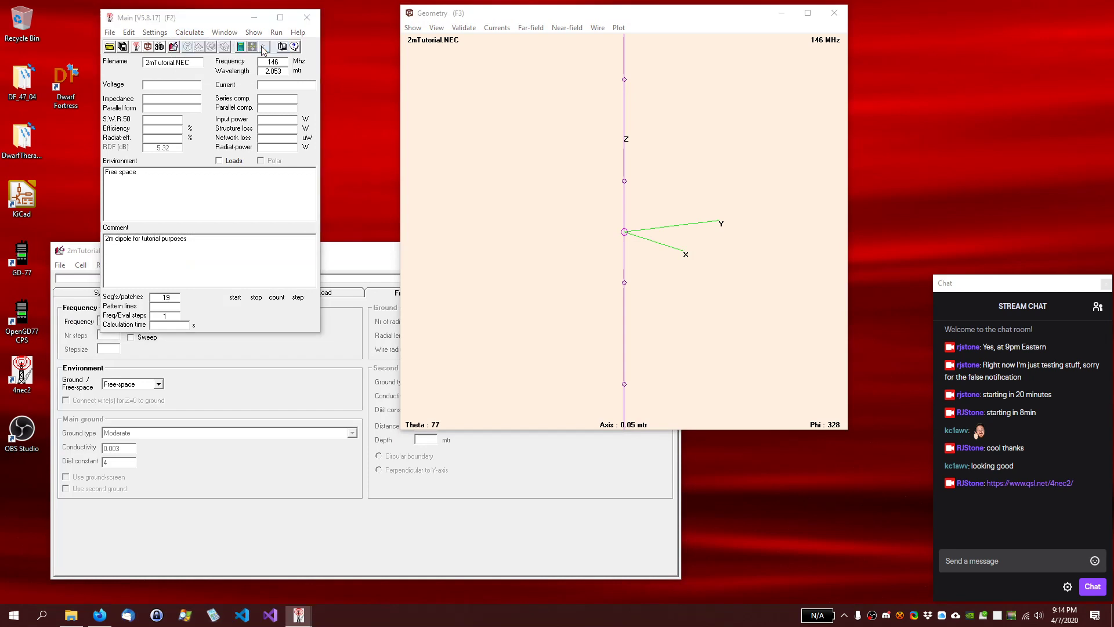
{"action": "left_click_drag", "start_coordinate": [333, 136], "coordinate": [432, 135]}
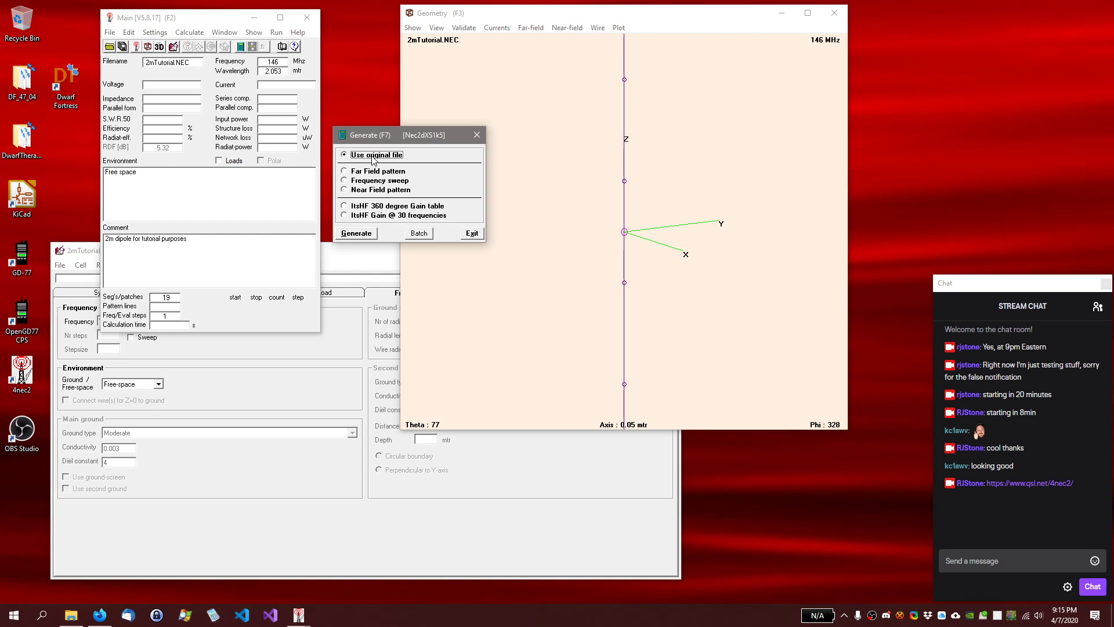
{"action": "left_click", "coordinate": [357, 173]}
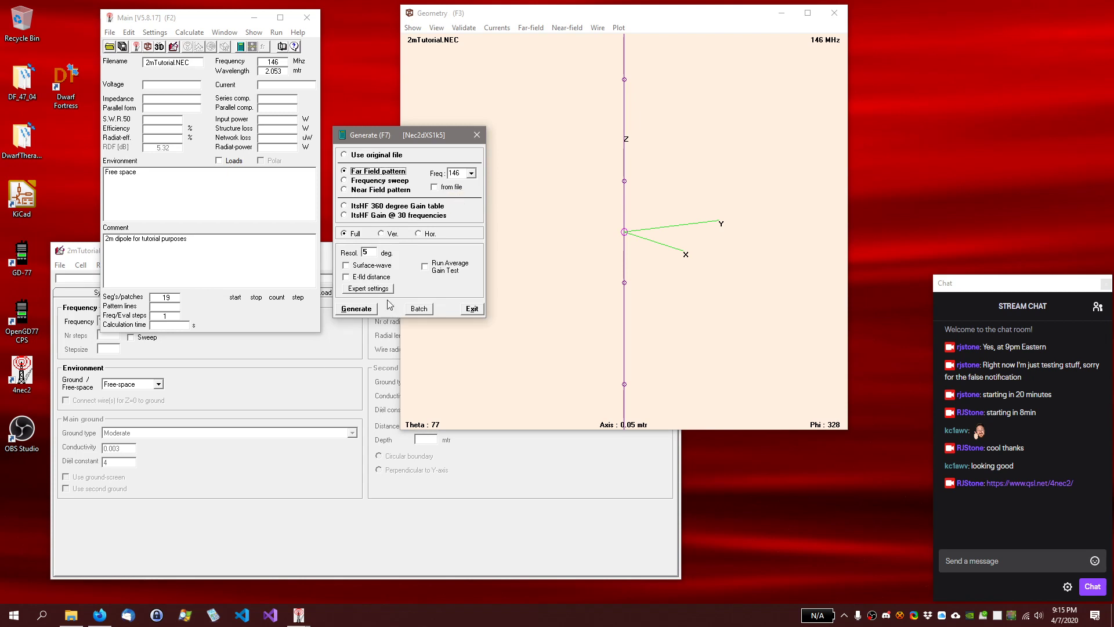
{"action": "left_click", "coordinate": [343, 183]}
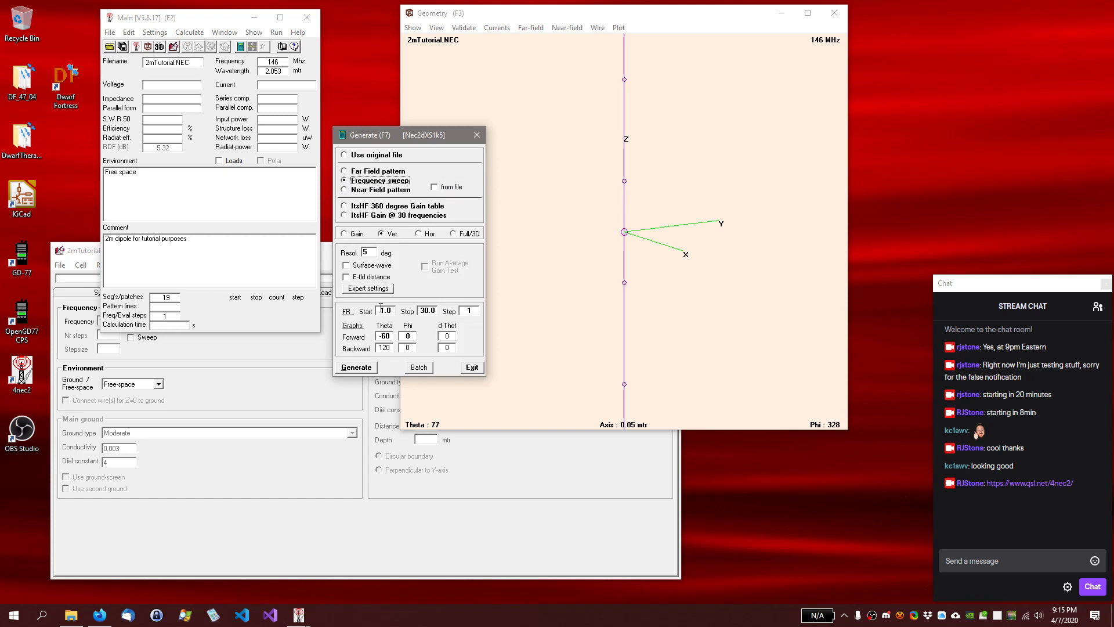
Set the frequency sweep to run from 140 to 150 MHz in steps of 0.1
{"action": "left_click_drag", "start_coordinate": [381, 311], "coordinate": [400, 316]}
{"action": "type", "text": "140"}
{"action": "key", "text": "Tab"}
{"action": "key", "text": "shift+Right"}
{"action": "key", "text": "shift+Right"}
{"action": "key", "text": "shift+Right"}
{"action": "key", "text": "shift+Right"}
{"action": "type", "text": "150"}
{"action": "key", "text": "Tab"}
{"action": "key", "text": "Delete"}
{"action": "type", "text": "0.1"}
Set the forward Theta angle for the sweep graphs to 90 and generate the frequency sweep results
{"action": "left_click", "coordinate": [359, 182]}
{"action": "double_click", "coordinate": [384, 336]}
{"action": "key", "text": "BackSpace"}
{"action": "type", "text": "90"}
{"action": "key", "text": "Tab"}
{"action": "left_click", "coordinate": [358, 372]}
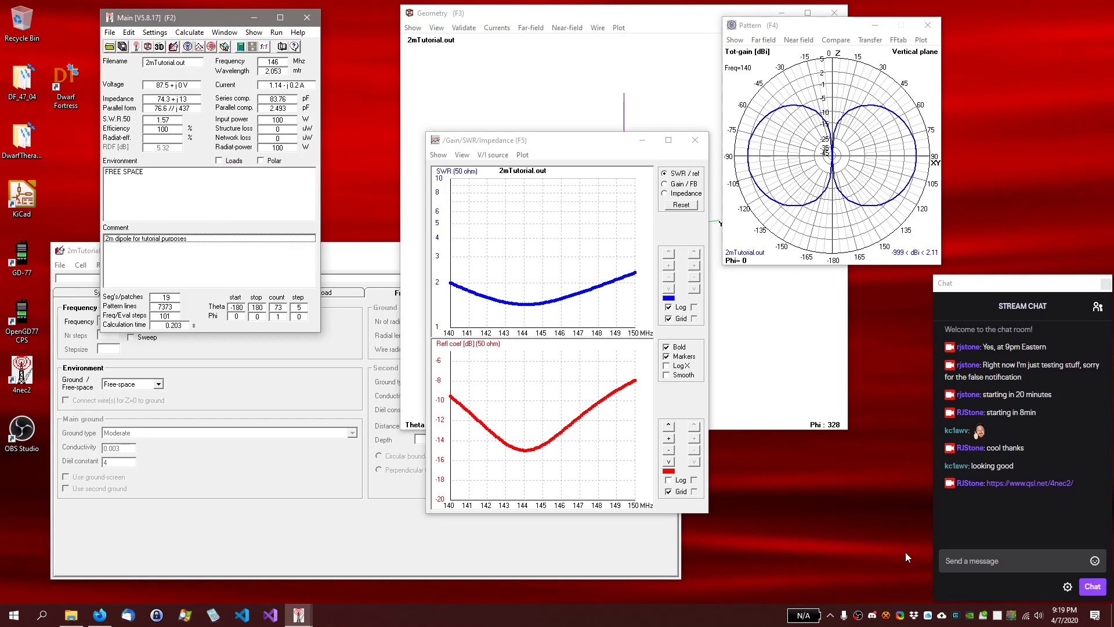
Bring up the ConEmu console running in the background and close it
{"action": "left_click", "coordinate": [956, 615]}
{"action": "right_click", "coordinate": [957, 619]}
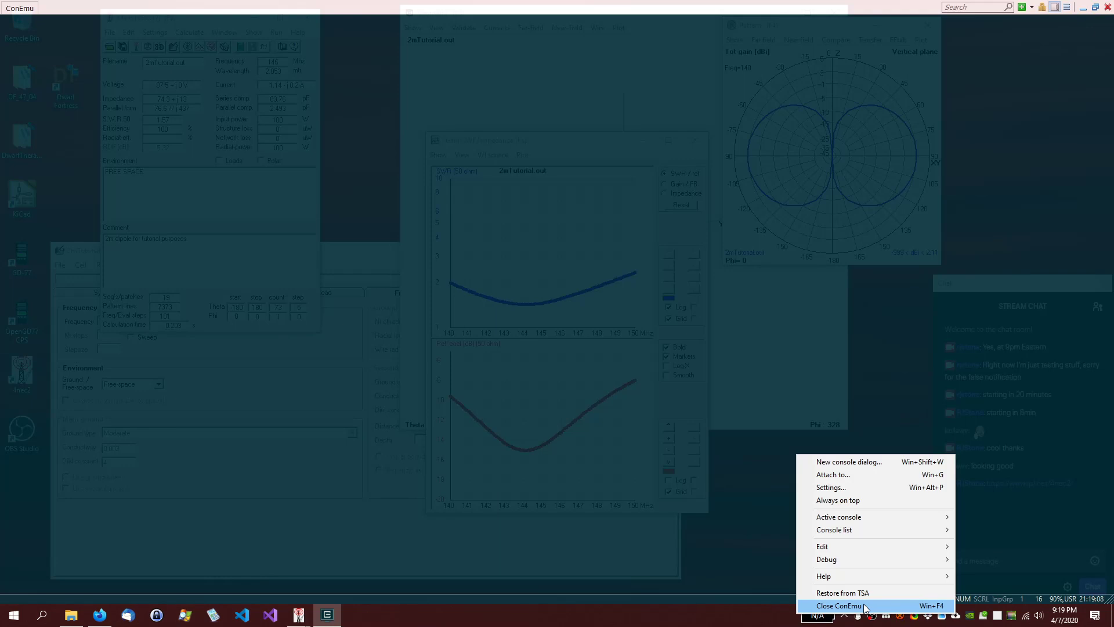
{"action": "left_click", "coordinate": [839, 606]}
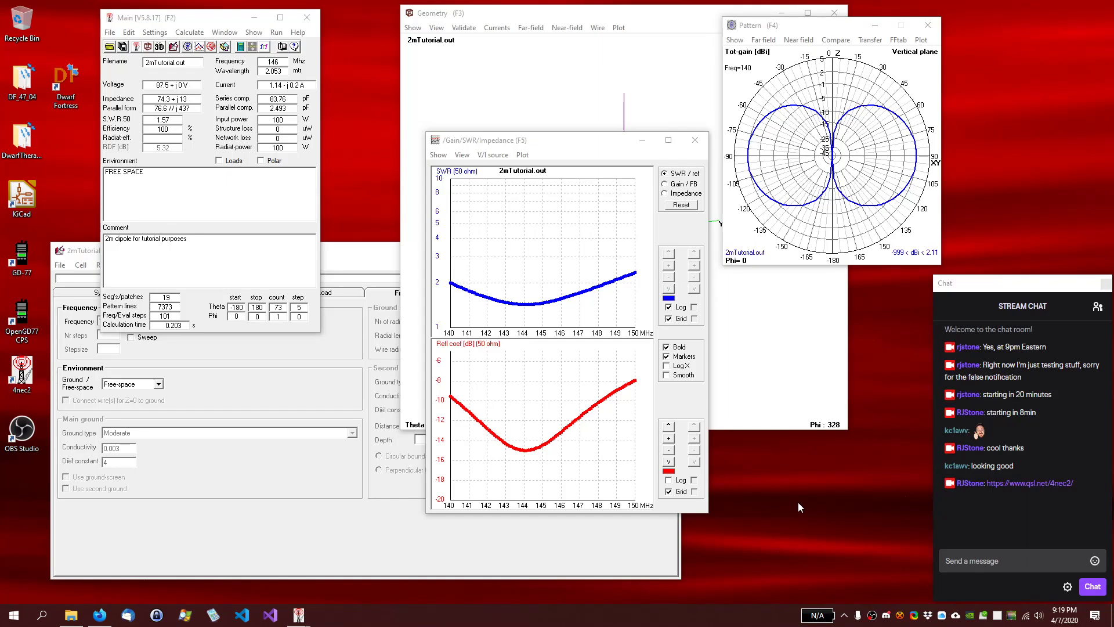
Read the SWR and reflection coefficient at 144 MHz and 146 MHz on the sweep chart
{"action": "left_click_drag", "start_coordinate": [584, 138], "coordinate": [573, 40]}
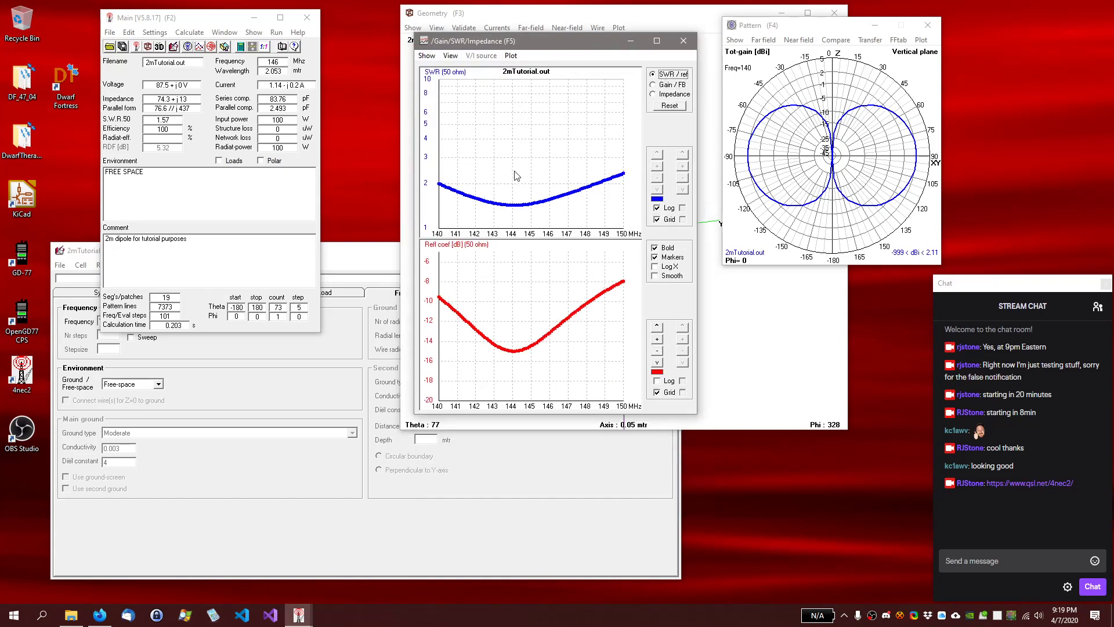
{"action": "left_click_drag", "start_coordinate": [516, 176], "coordinate": [514, 178]}
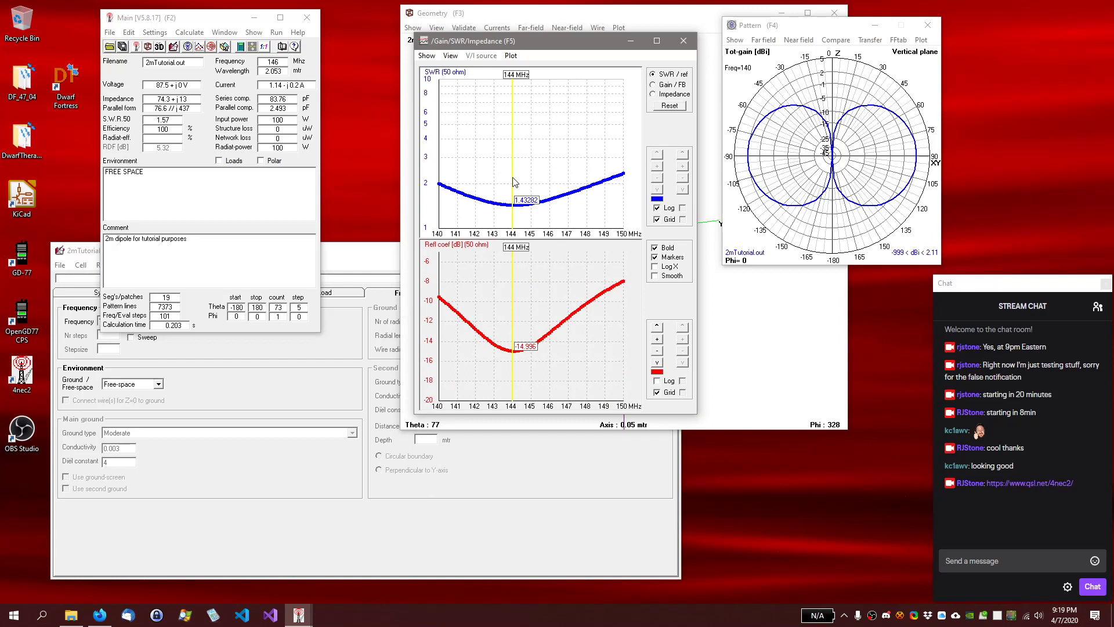
{"action": "left_click_drag", "start_coordinate": [514, 182], "coordinate": [551, 182]}
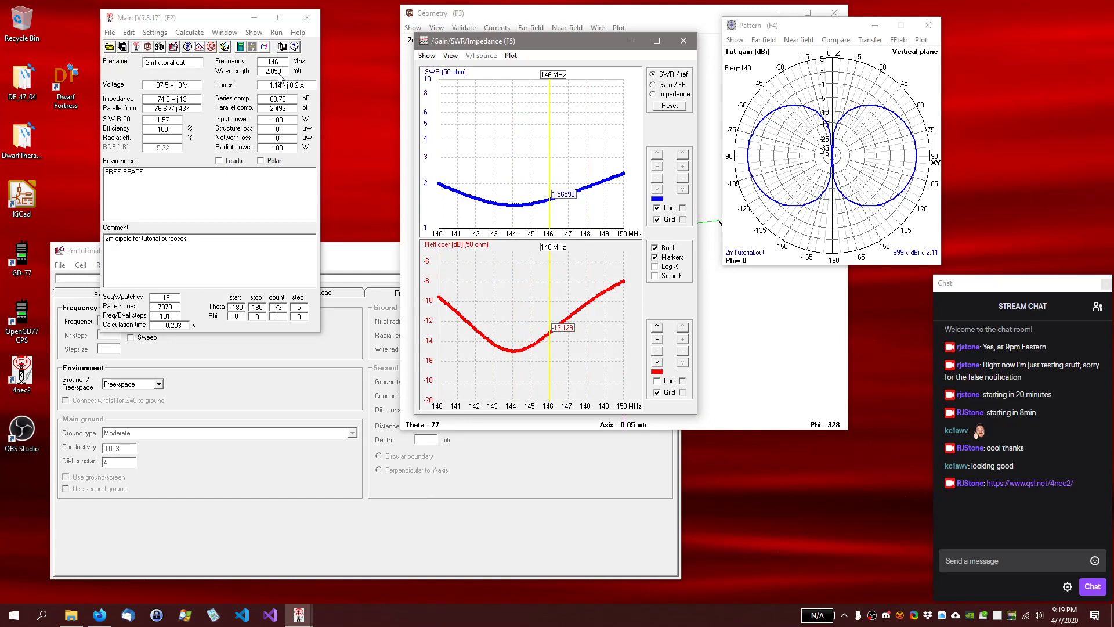
Examine the gain and impedance curves, check the zero-reactance point against the SWR curve, and close the sweep chart
{"action": "left_click", "coordinate": [655, 85]}
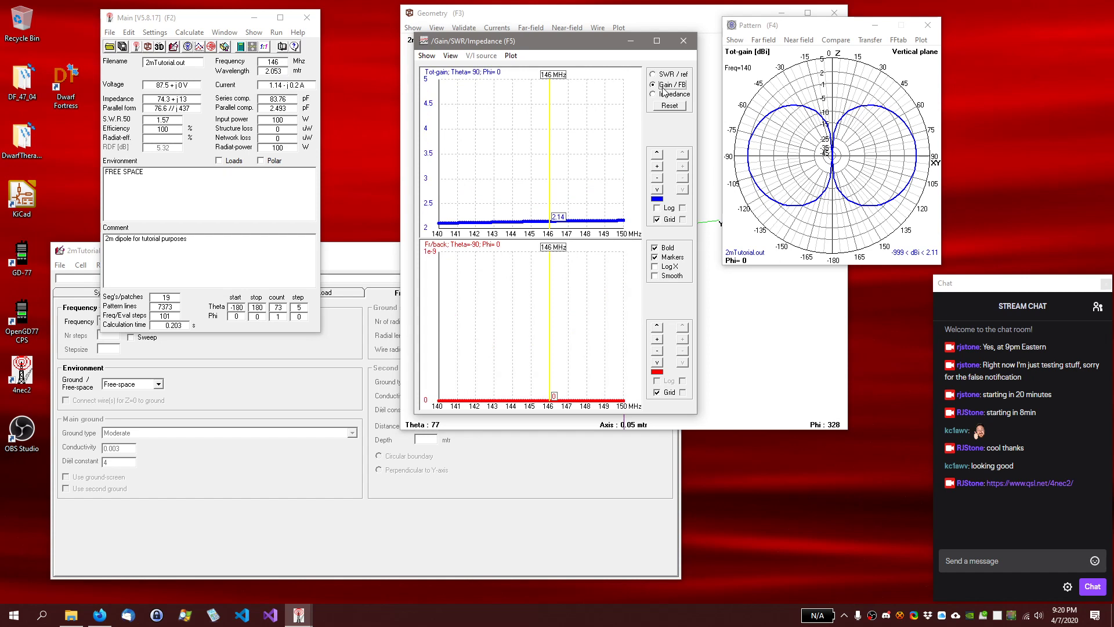
{"action": "left_click", "coordinate": [667, 94]}
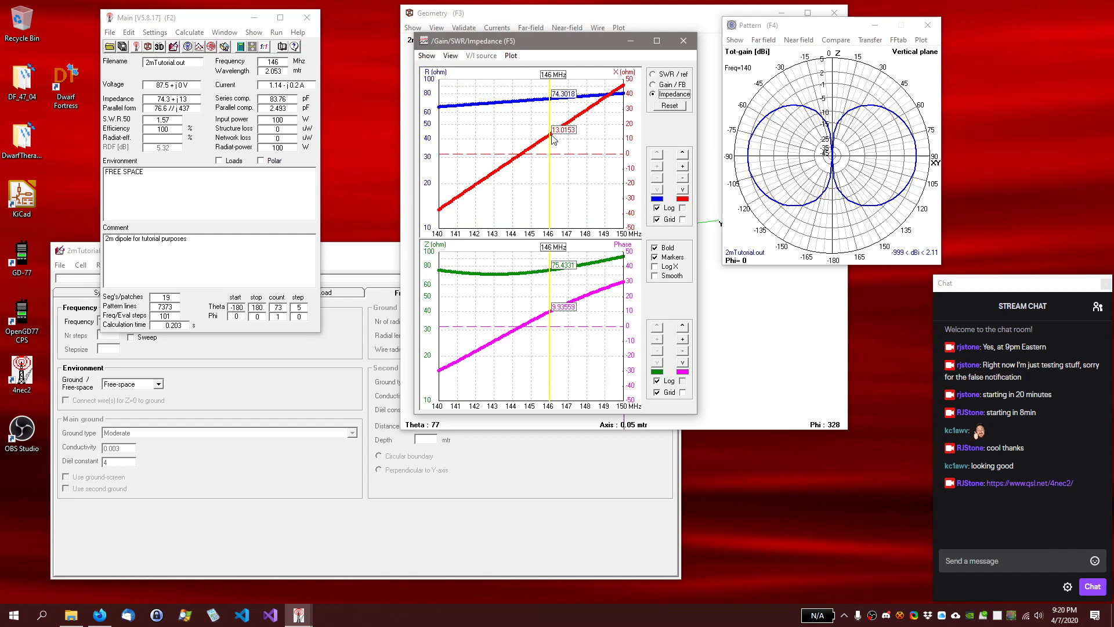
{"action": "left_click", "coordinate": [524, 156]}
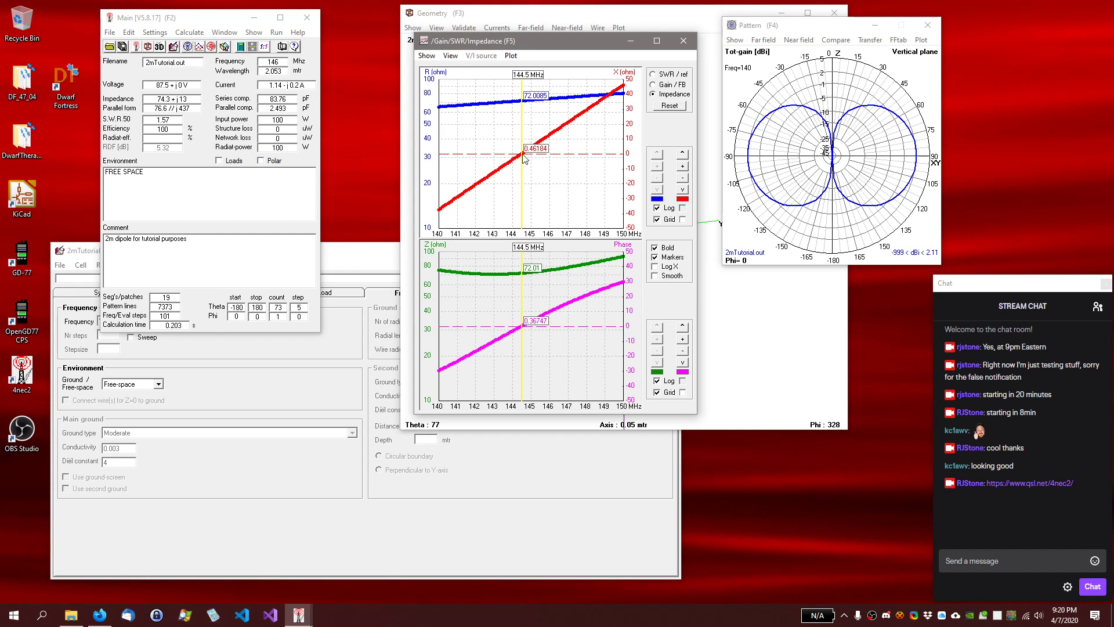
{"action": "left_click", "coordinate": [653, 75]}
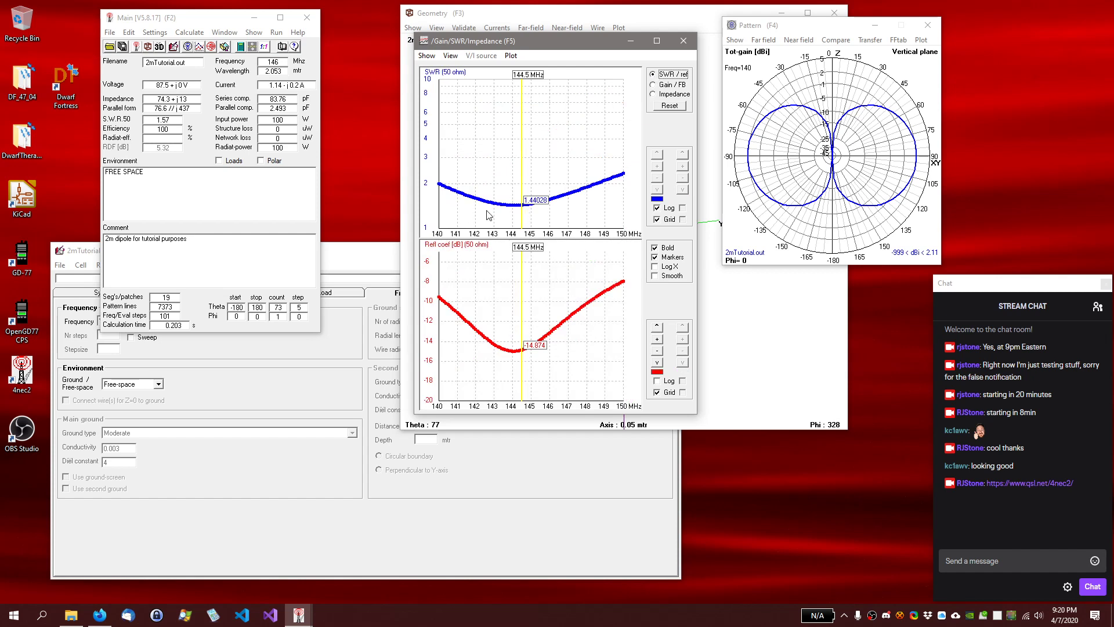
{"action": "left_click", "coordinate": [687, 46]}
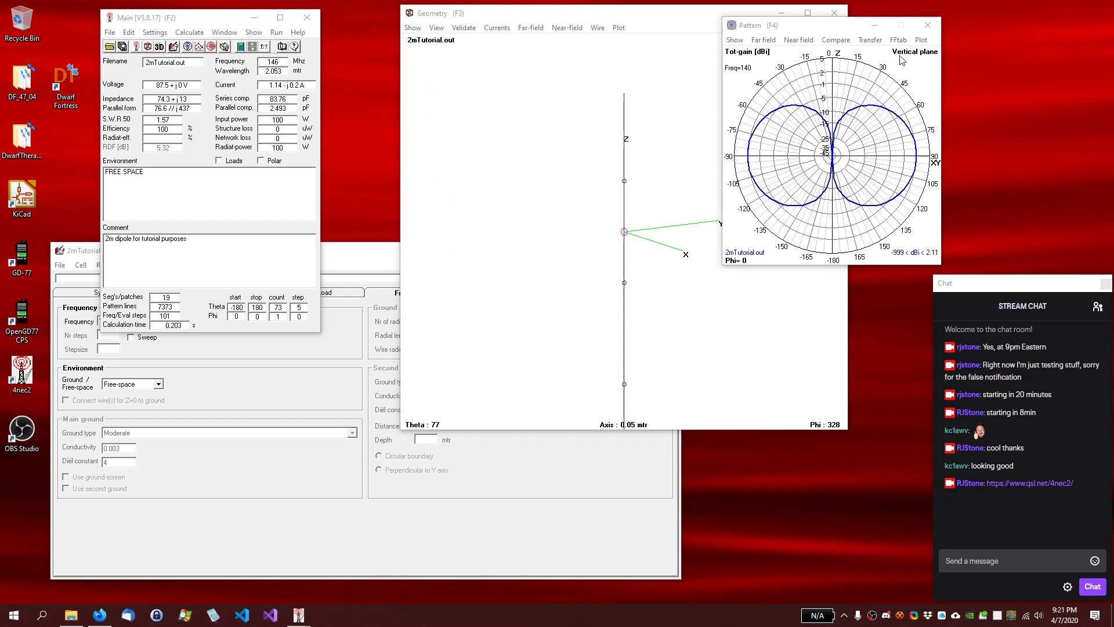
Read the total gain at several angles around the vertical-plane pattern, including 70 and 90 degrees
{"action": "left_click", "coordinate": [908, 131]}
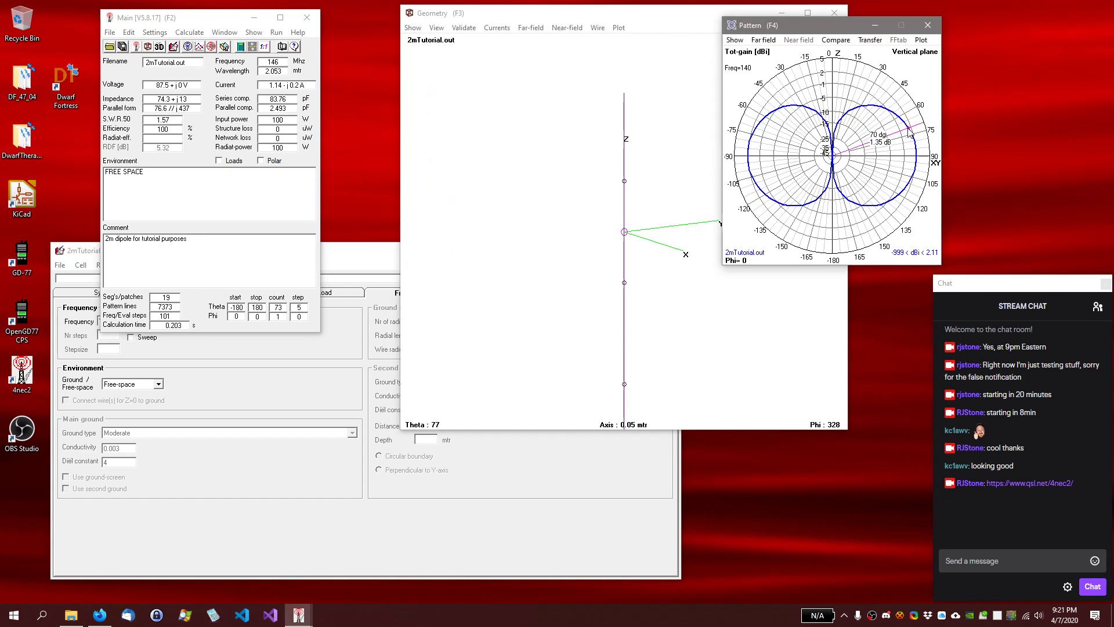
{"action": "left_click_drag", "start_coordinate": [909, 132], "coordinate": [917, 157]}
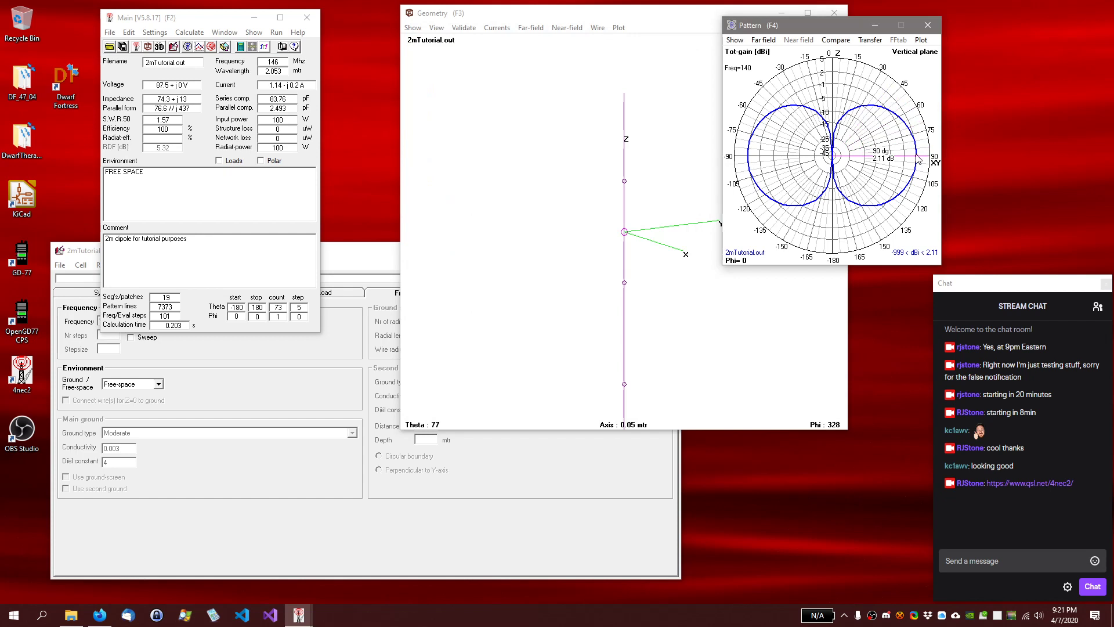
{"action": "left_click_drag", "start_coordinate": [918, 160], "coordinate": [833, 119]}
{"action": "left_click_drag", "start_coordinate": [834, 123], "coordinate": [879, 159]}
Try to switch the far-field pattern from the vertical to the horizontal plane
{"action": "left_click", "coordinate": [762, 40]}
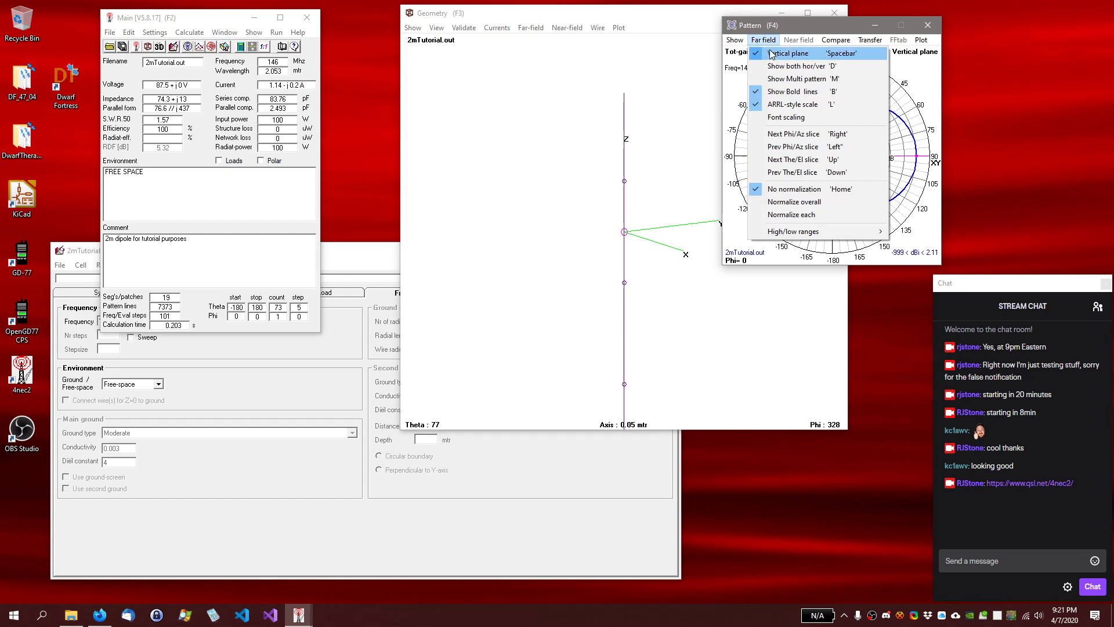
{"action": "left_click", "coordinate": [771, 53]}
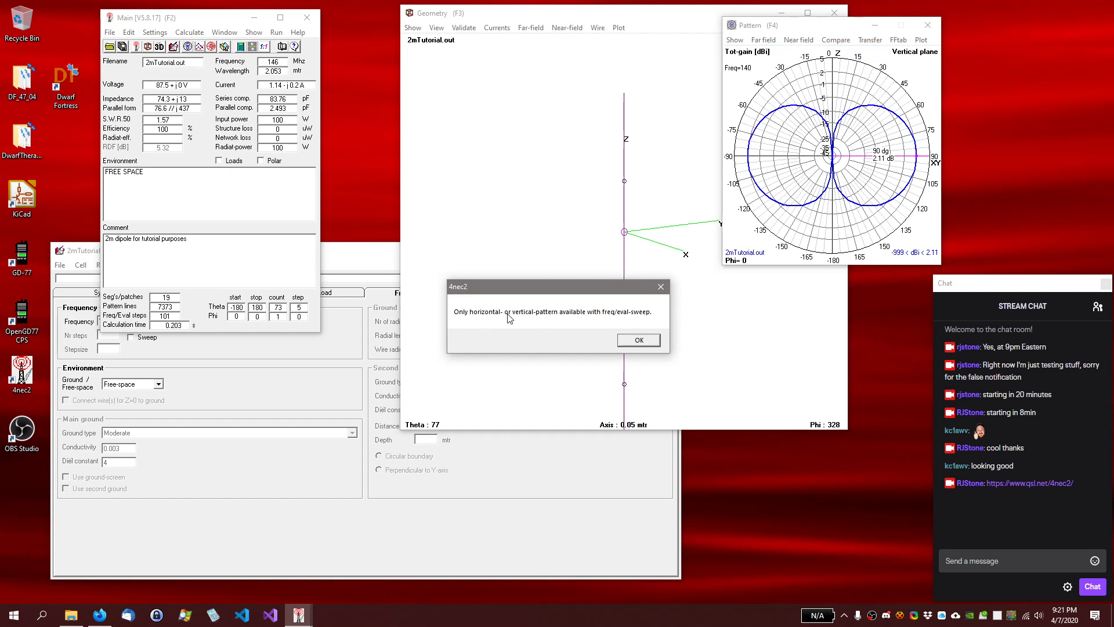
{"action": "left_click", "coordinate": [627, 341]}
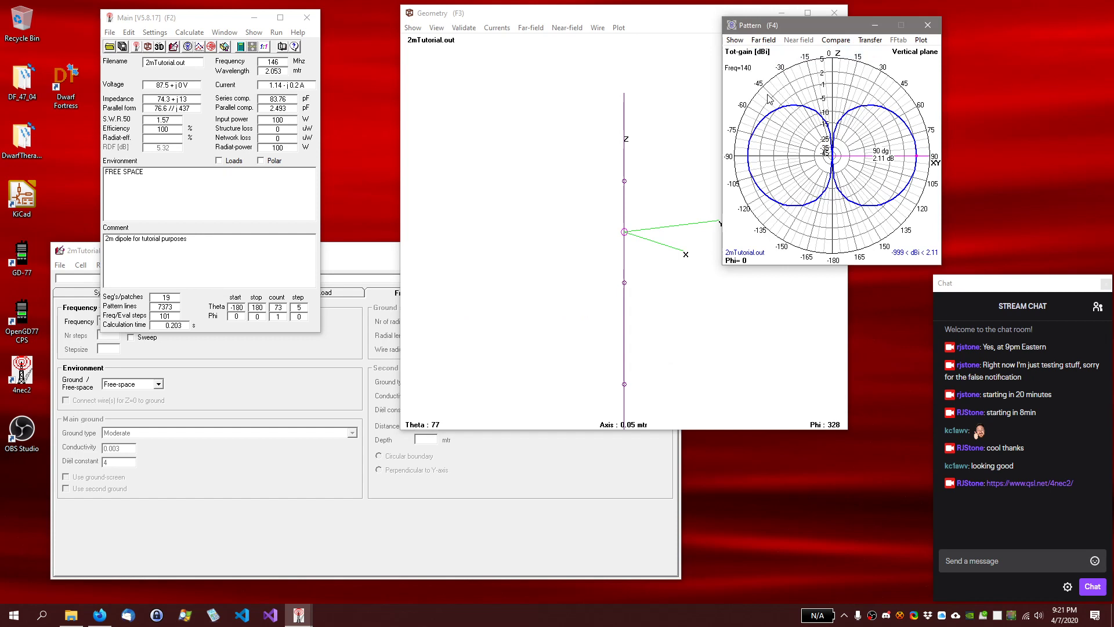
Open the 3D viewer for the sweep results and inspect the radiation pattern in Multi-color display
{"action": "left_click", "coordinate": [224, 34]}
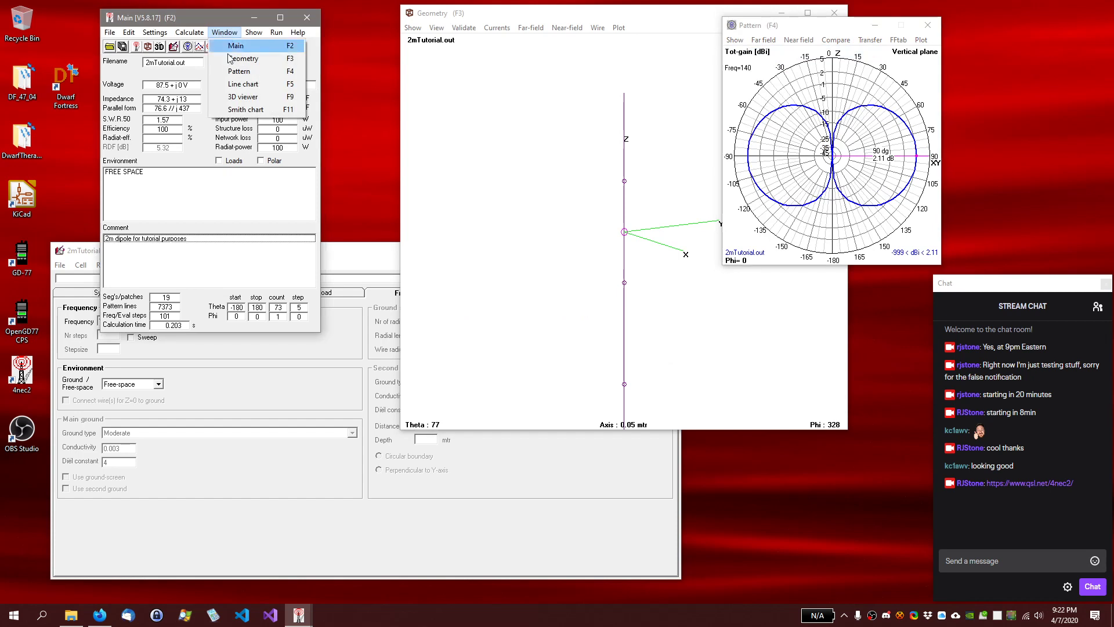
{"action": "left_click", "coordinate": [233, 99]}
{"action": "left_click_drag", "start_coordinate": [323, 96], "coordinate": [524, 102]}
{"action": "left_click_drag", "start_coordinate": [475, 277], "coordinate": [598, 302]}
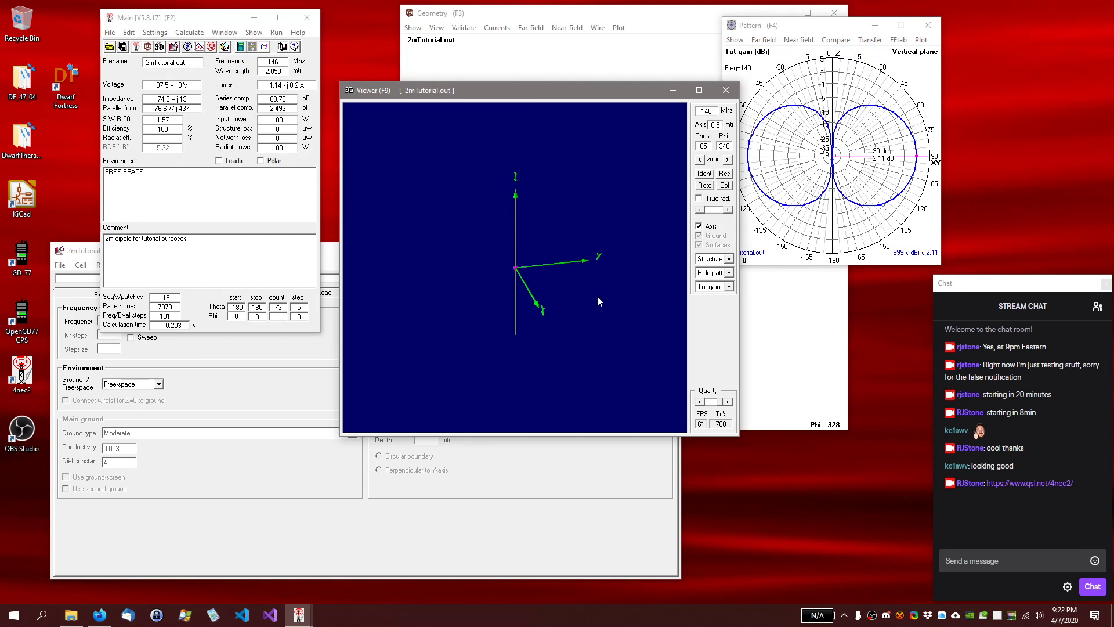
{"action": "left_click", "coordinate": [730, 273]}
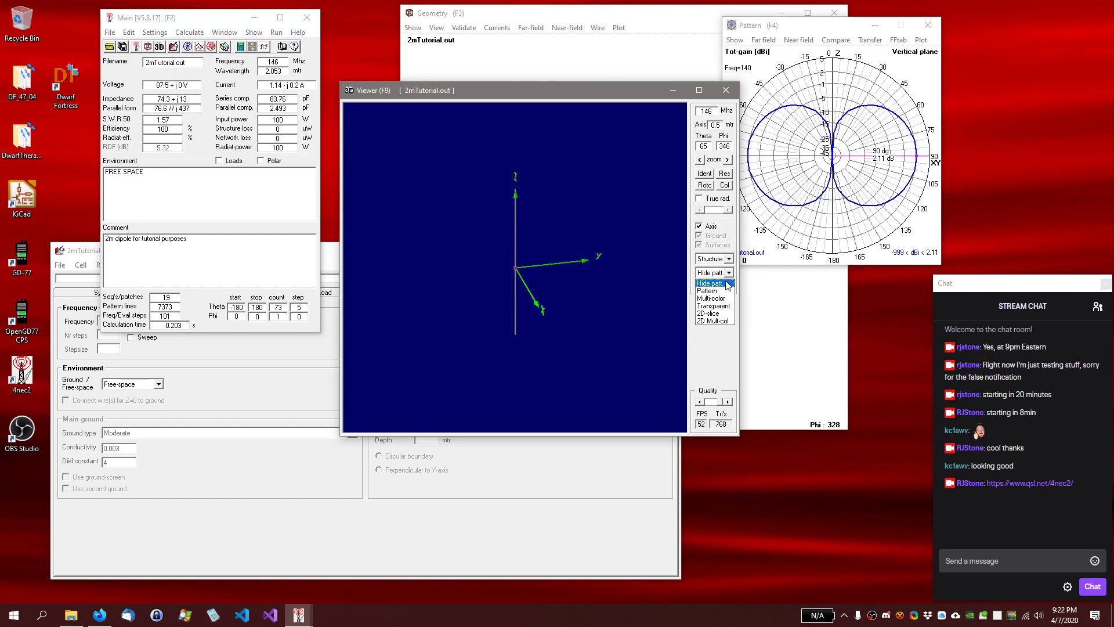
{"action": "left_click", "coordinate": [724, 300]}
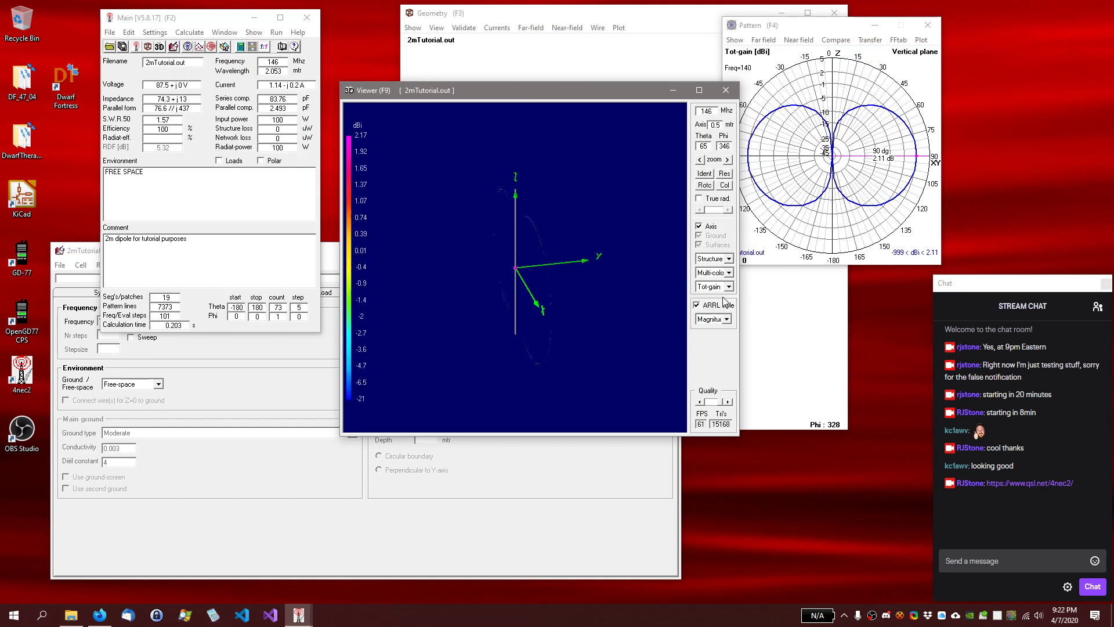
{"action": "left_click_drag", "start_coordinate": [442, 336], "coordinate": [683, 291]}
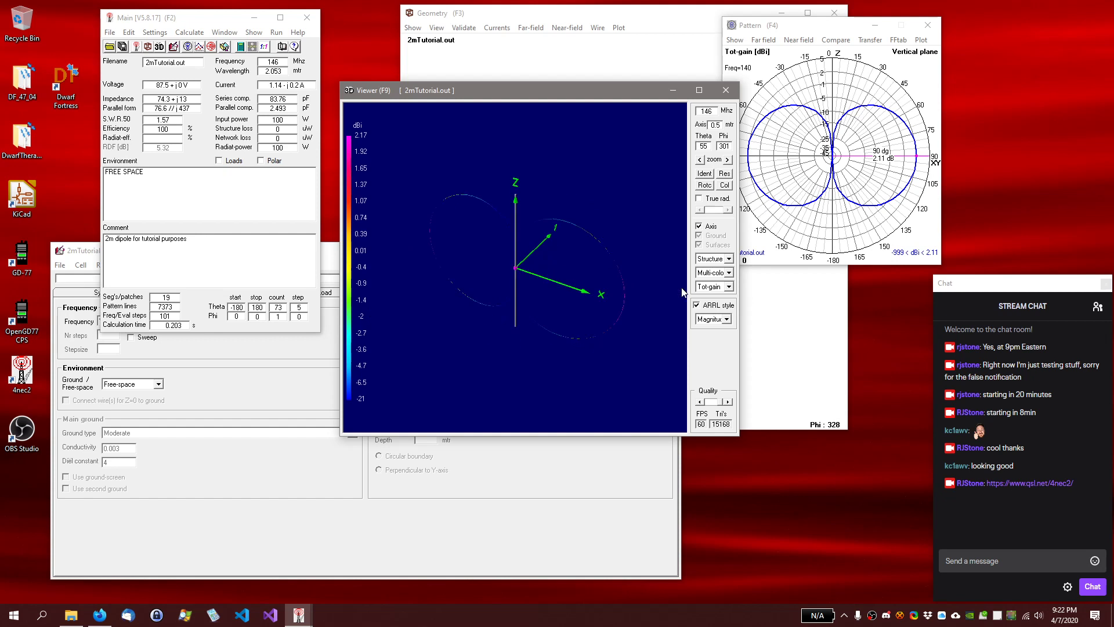
Change the 3D radiation pattern display to Transparent, examine the slice around the dipole, and close the viewer
{"action": "left_click", "coordinate": [729, 272]}
{"action": "left_click", "coordinate": [714, 305]}
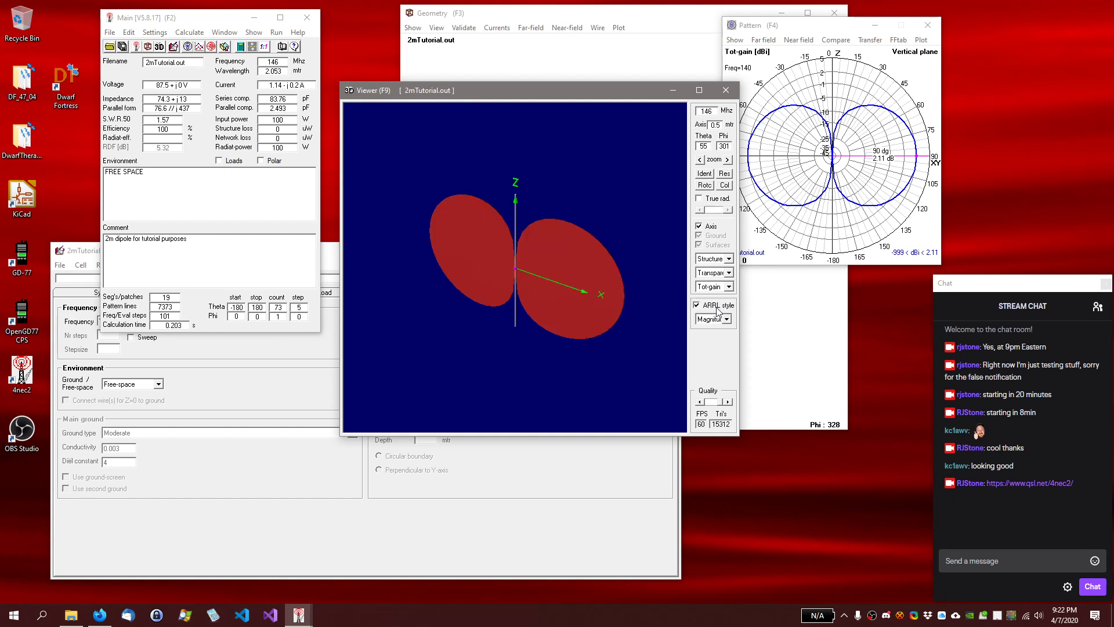
{"action": "mouse_move", "coordinate": [500, 339]}
{"action": "left_mouse_down"}
{"action": "mouse_move", "coordinate": [532, 352]}
{"action": "mouse_move", "coordinate": [521, 336]}
{"action": "mouse_move", "coordinate": [435, 323]}
{"action": "mouse_move", "coordinate": [441, 346]}
{"action": "mouse_move", "coordinate": [523, 350]}
{"action": "mouse_move", "coordinate": [503, 375]}
{"action": "mouse_move", "coordinate": [482, 364]}
{"action": "mouse_move", "coordinate": [483, 338]}
{"action": "mouse_move", "coordinate": [491, 343]}
{"action": "left_mouse_up"}
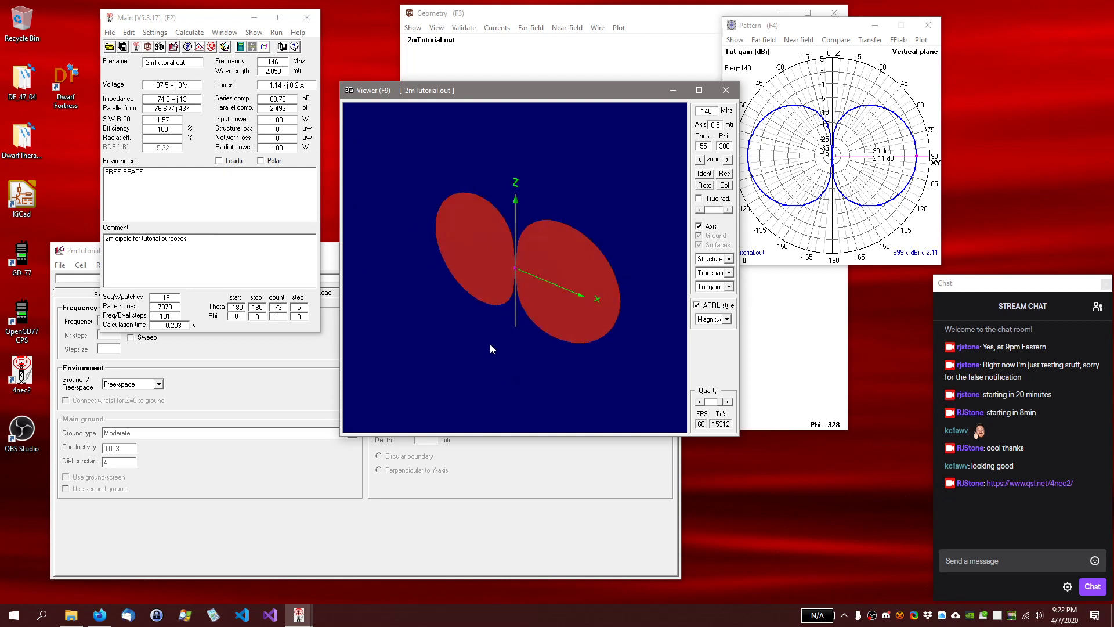
{"action": "left_click", "coordinate": [725, 90]}
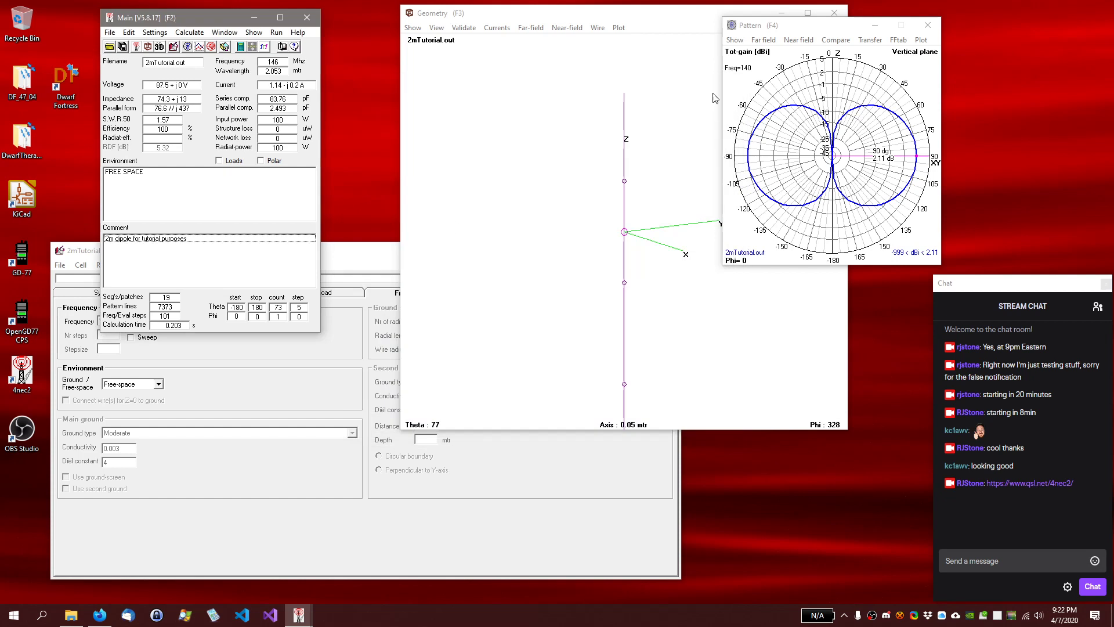
Generate the dipole's full far-field pattern at 146 MHz with 5-degree resolution and no E-field distance
{"action": "left_click", "coordinate": [364, 259]}
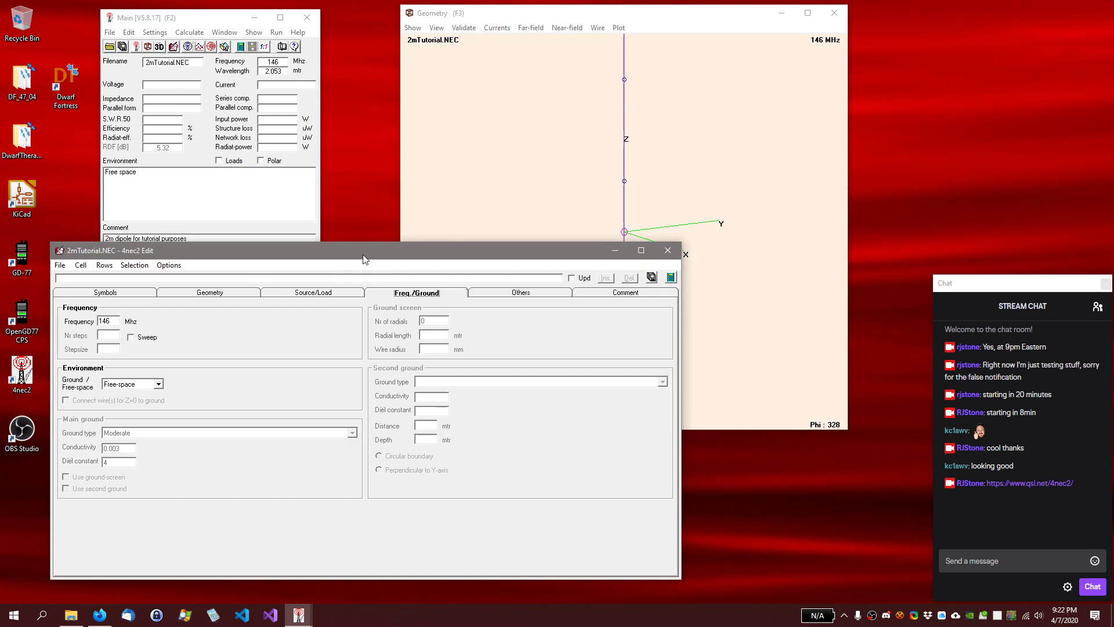
{"action": "left_click", "coordinate": [225, 34]}
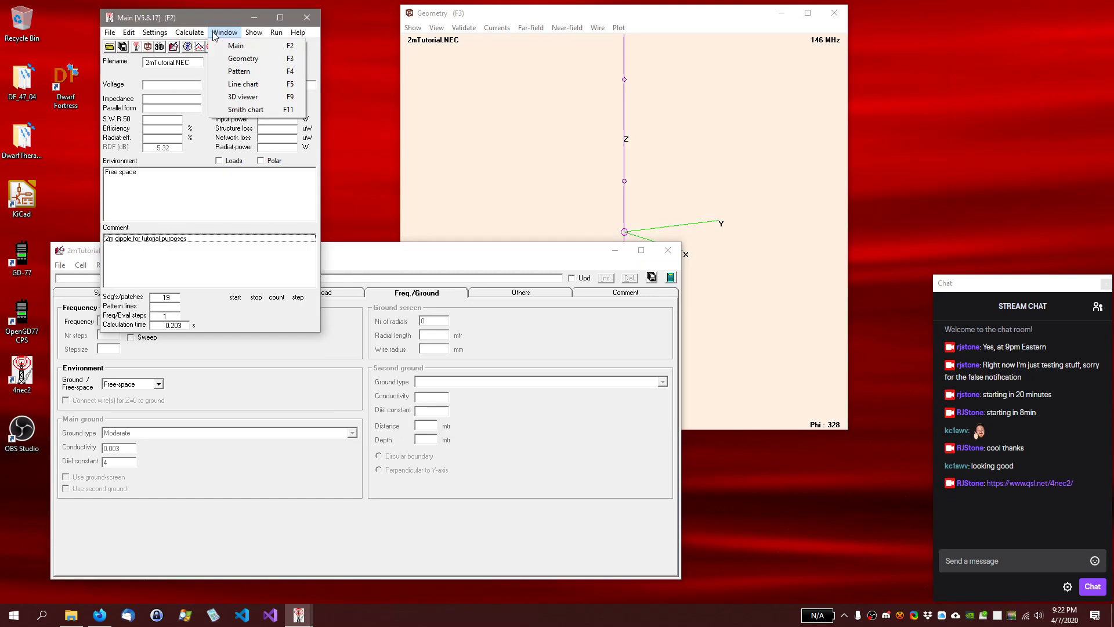
{"action": "mouse_move", "coordinate": [190, 33]}
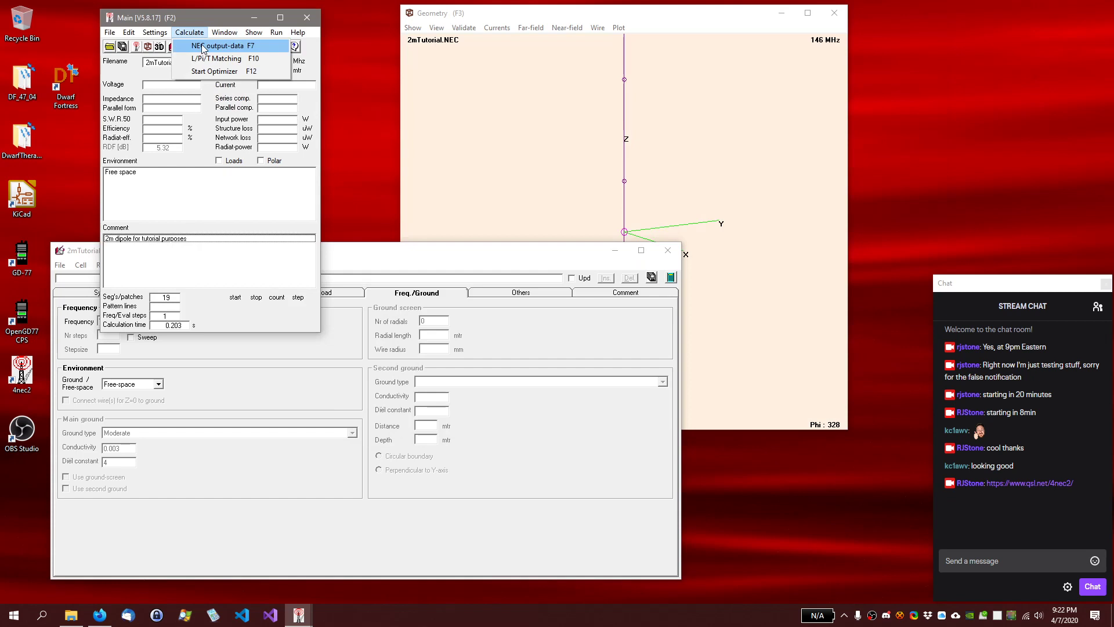
{"action": "left_click", "coordinate": [202, 47]}
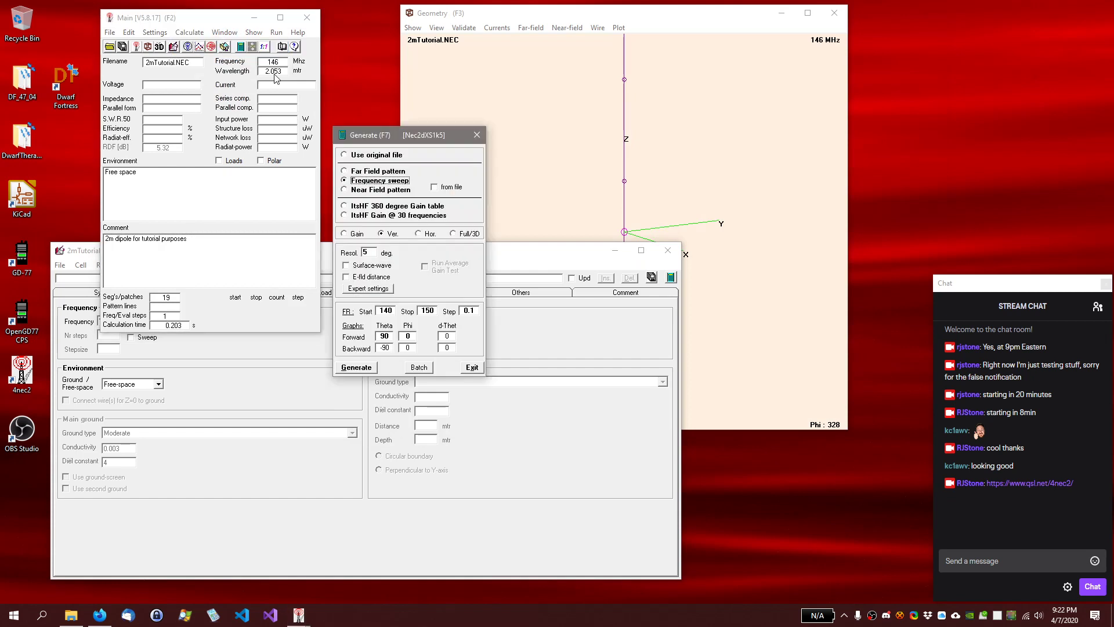
{"action": "left_click", "coordinate": [368, 173]}
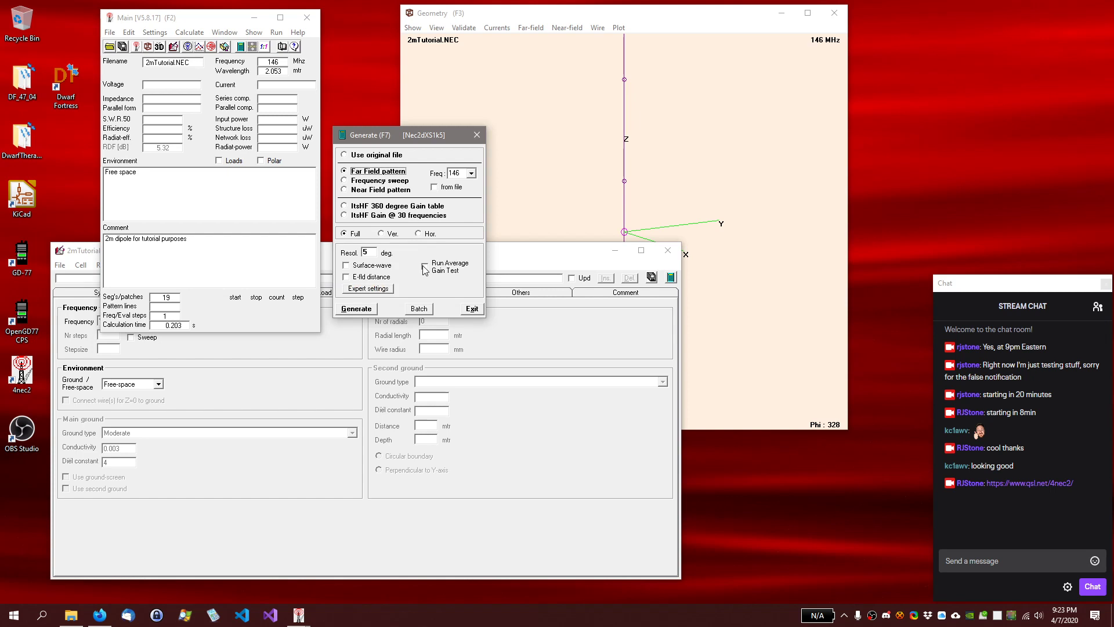
{"action": "left_click", "coordinate": [346, 277]}
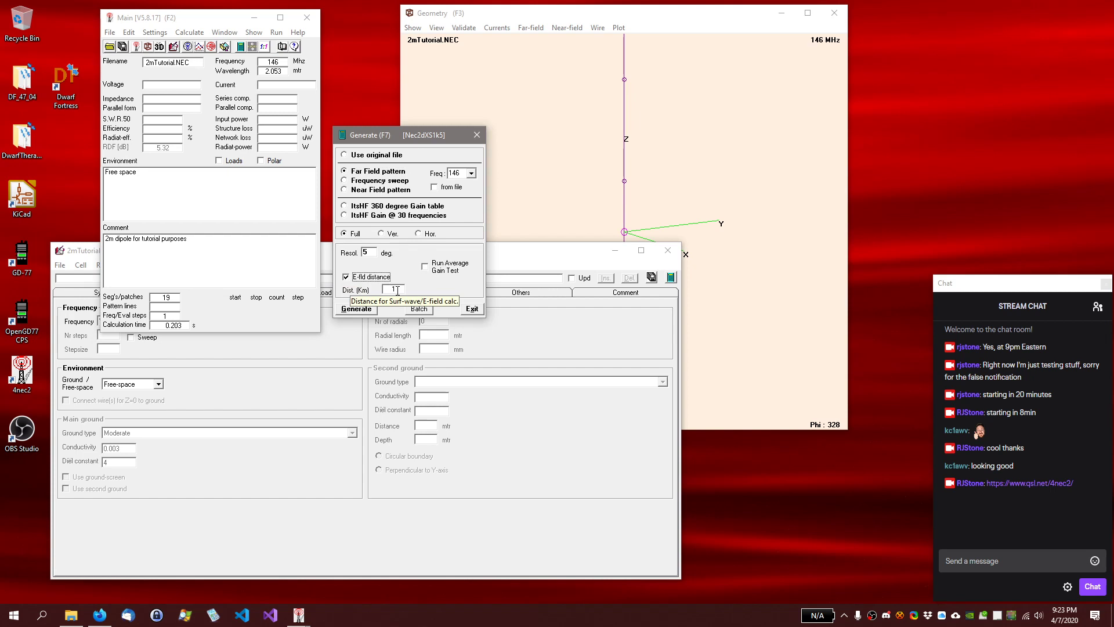
{"action": "left_click", "coordinate": [346, 278]}
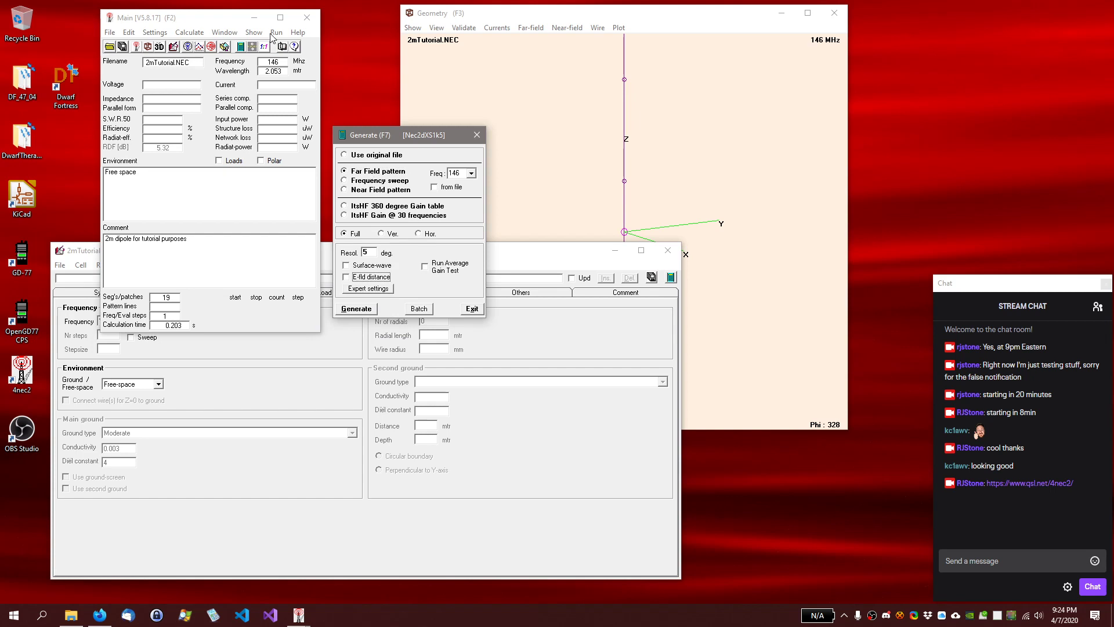
{"action": "left_click", "coordinate": [191, 35]}
{"action": "left_click", "coordinate": [370, 138]}
{"action": "left_click", "coordinate": [359, 310]}
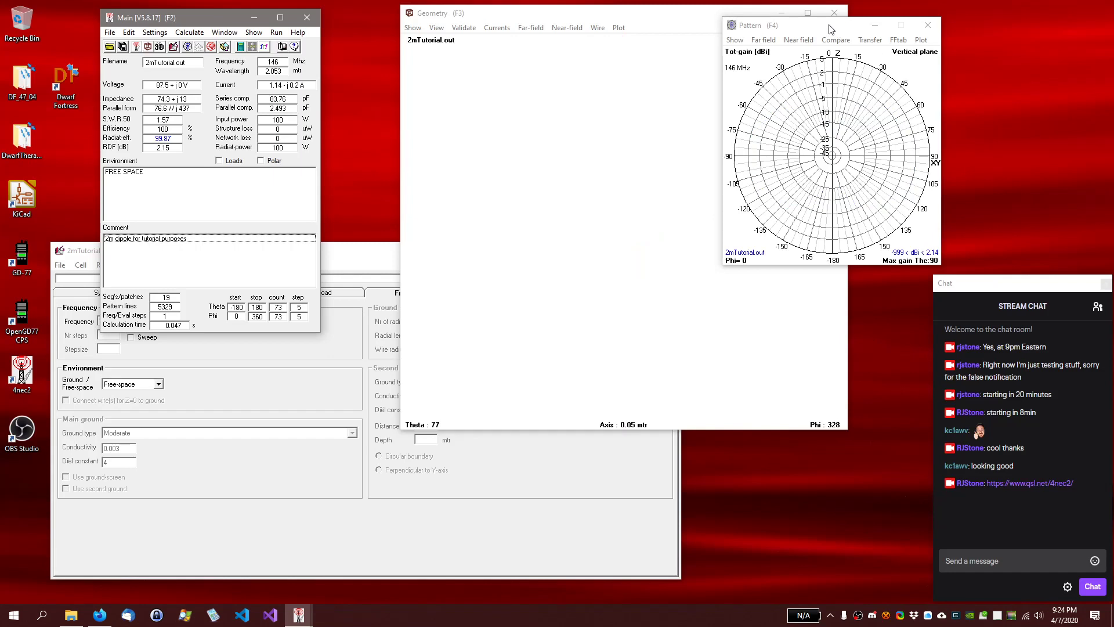
Move the pattern plot clear of the geometry view, and view the far field in the horizontal plane and back in the vertical plane
{"action": "left_click_drag", "start_coordinate": [829, 29], "coordinate": [968, 18]}
{"action": "left_click", "coordinate": [902, 29]}
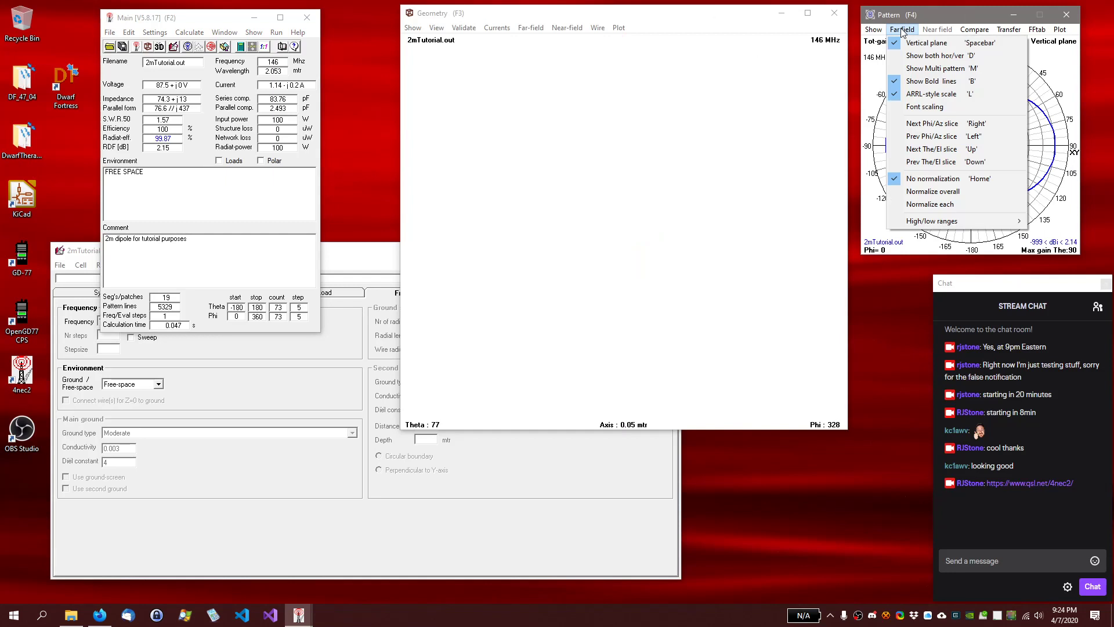
{"action": "left_click", "coordinate": [904, 46]}
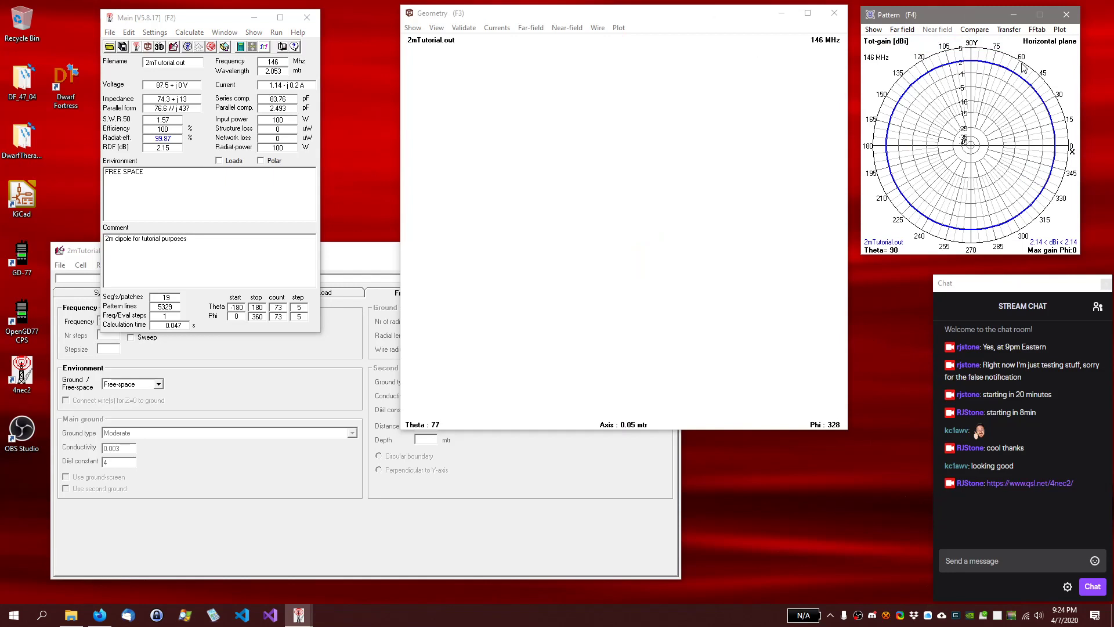
{"action": "left_click", "coordinate": [902, 29]}
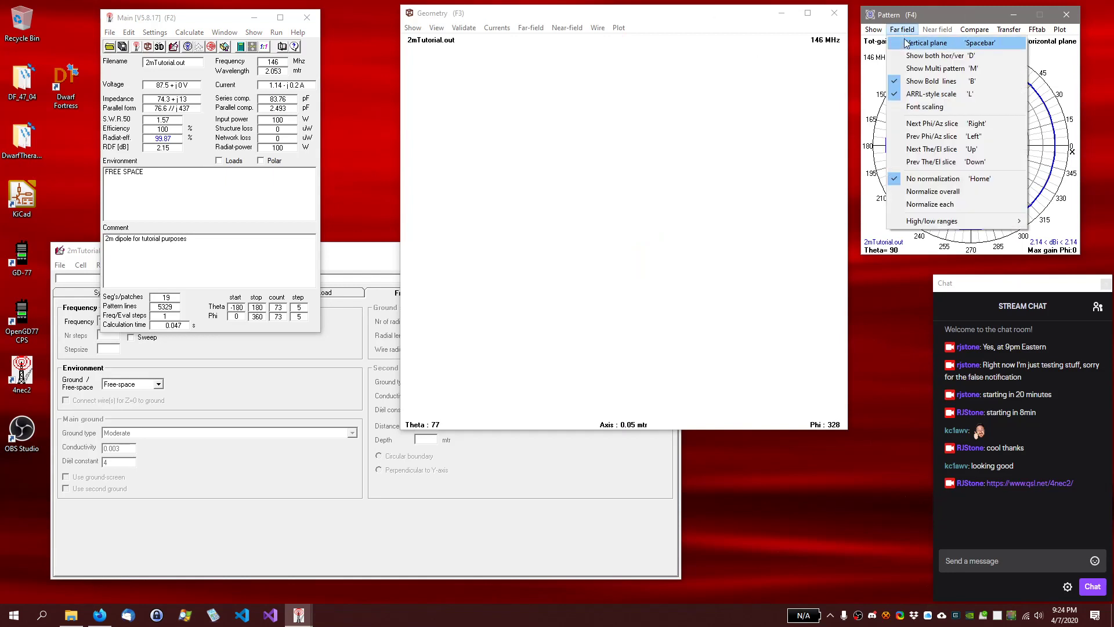
{"action": "left_click", "coordinate": [905, 46]}
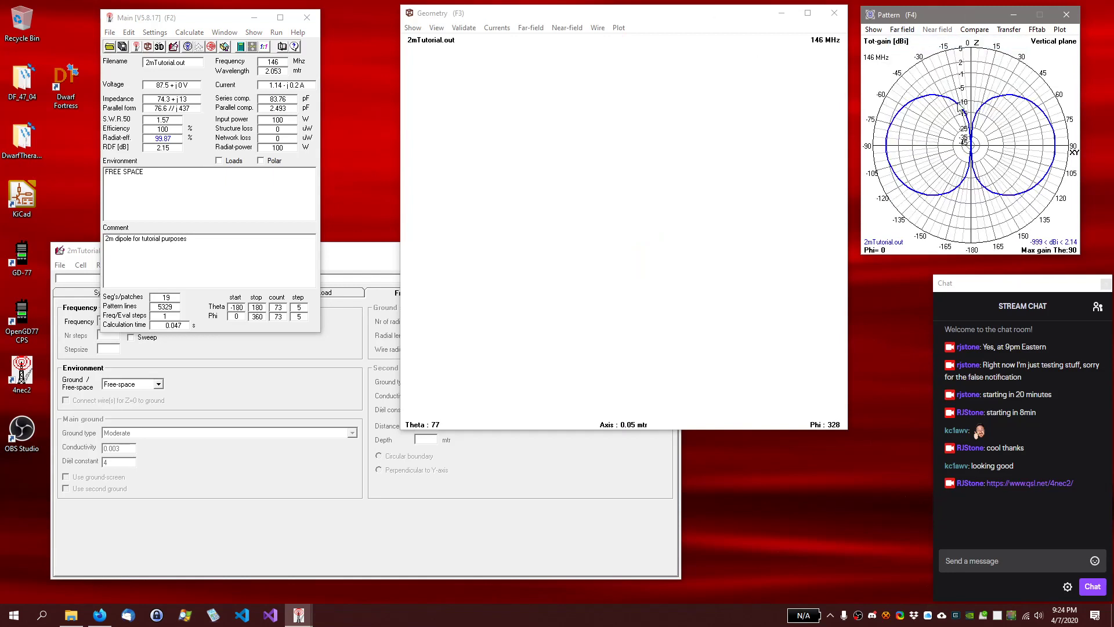
Show the horizontal and vertical far-field patterns together and inspect the wireframe pattern around the dipole in the geometry view
{"action": "left_click", "coordinate": [908, 30]}
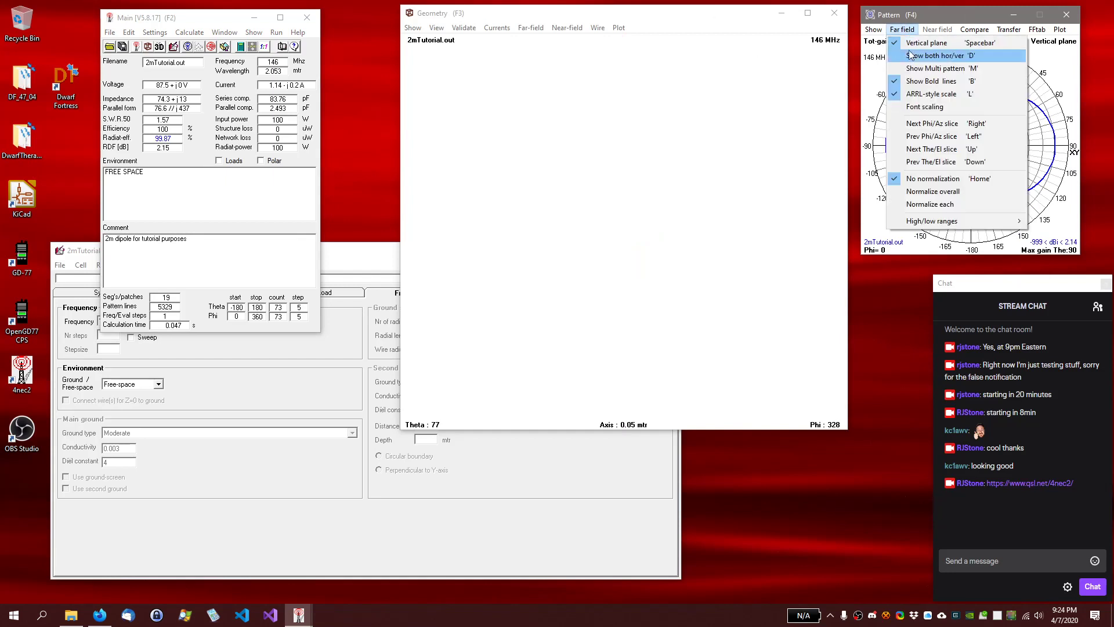
{"action": "left_click", "coordinate": [912, 55]}
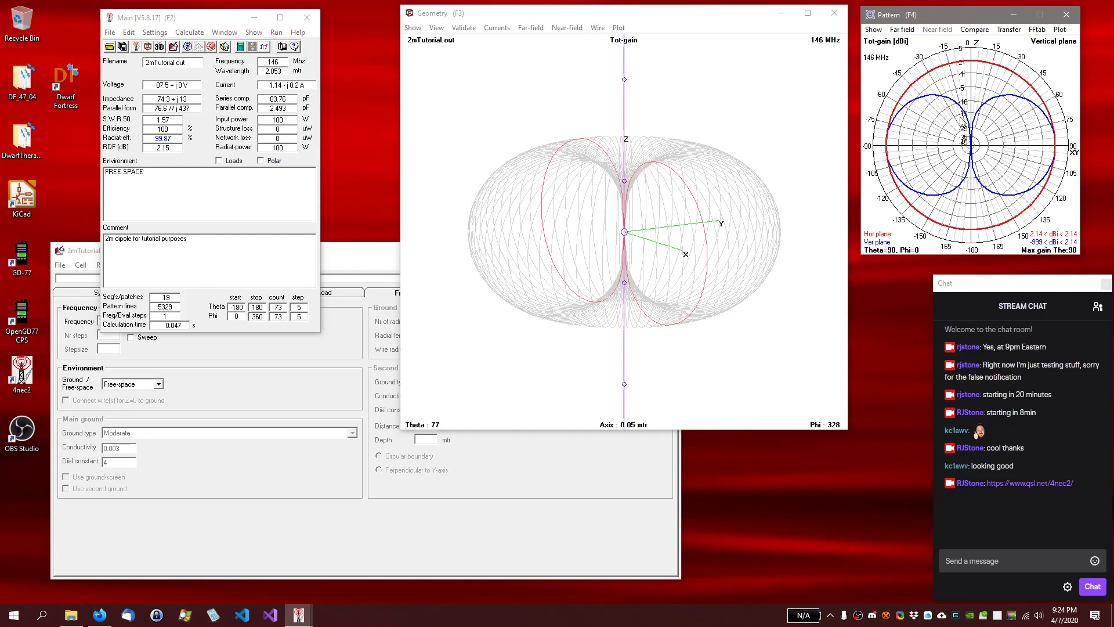
{"action": "left_click_drag", "start_coordinate": [734, 124], "coordinate": [695, 123]}
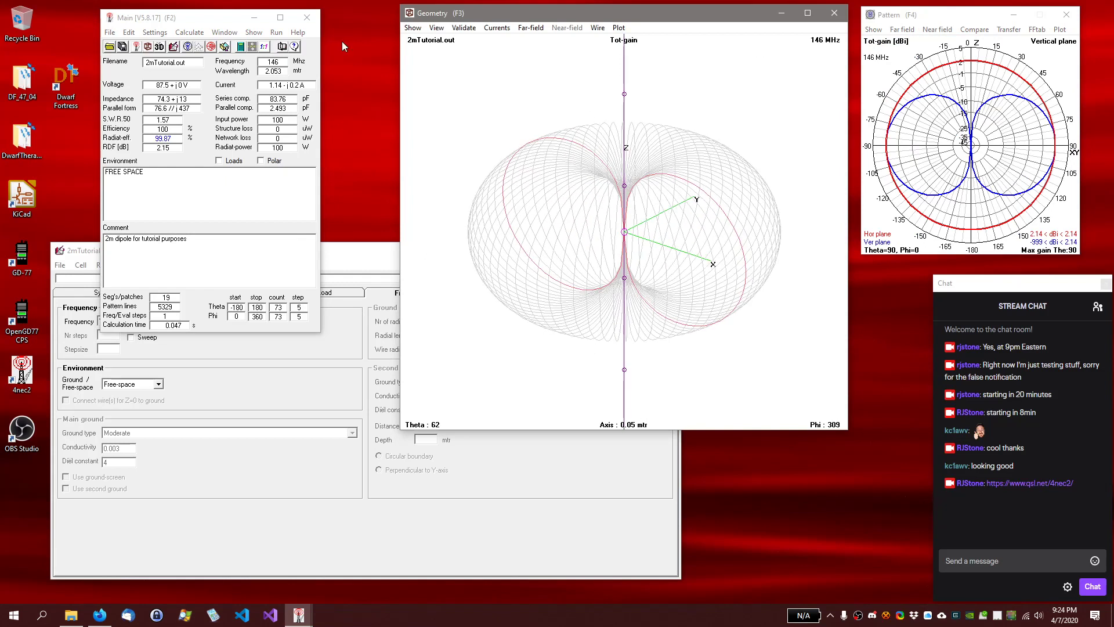
Open the 3D viewer for the full far-field results and inspect the pattern in Multi-color display
{"action": "left_click", "coordinate": [222, 34]}
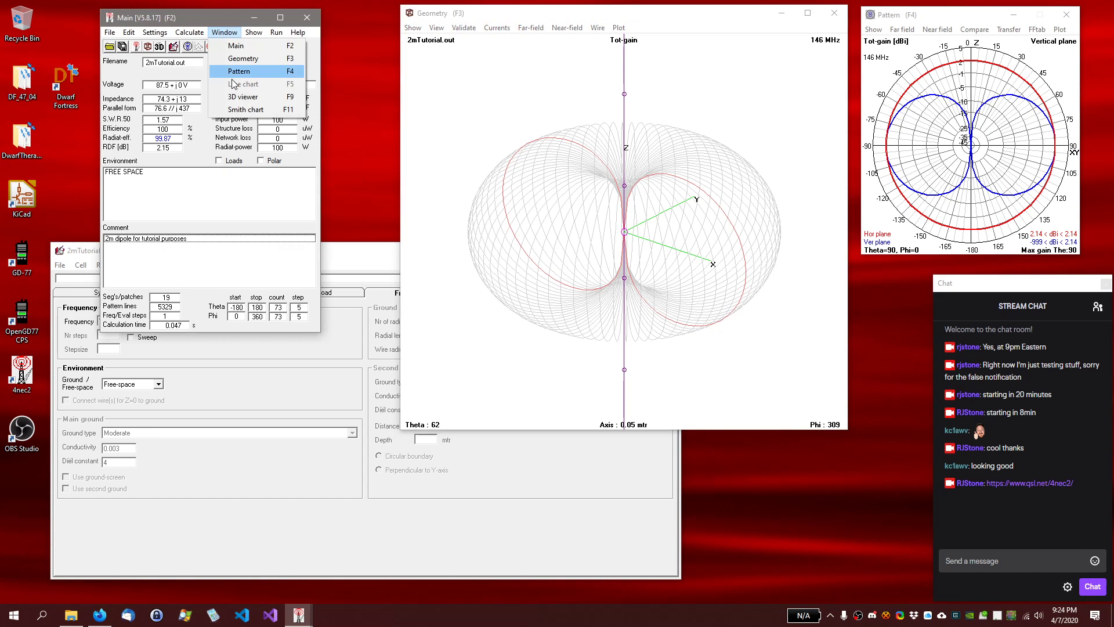
{"action": "left_click", "coordinate": [242, 99]}
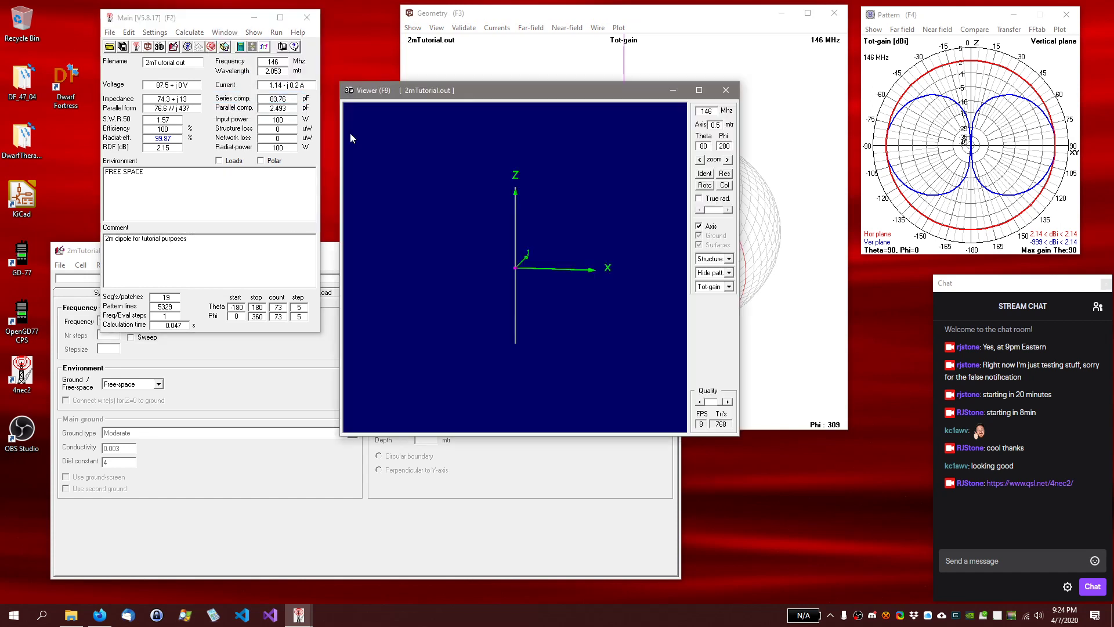
{"action": "left_click", "coordinate": [729, 274]}
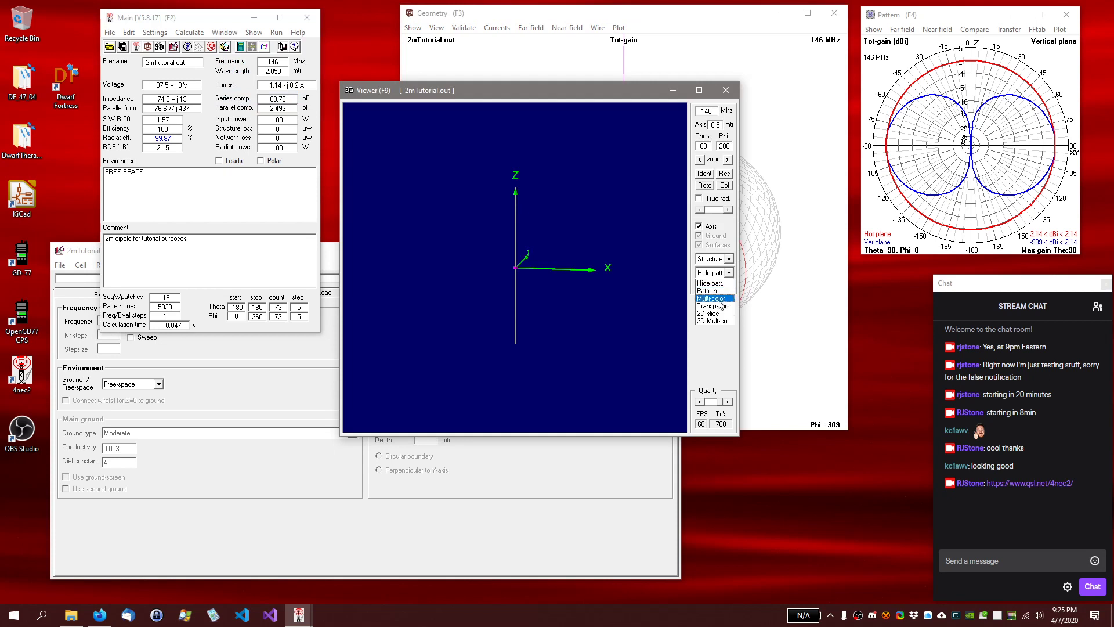
{"action": "left_click", "coordinate": [718, 299]}
{"action": "left_click_drag", "start_coordinate": [625, 214], "coordinate": [641, 243]}
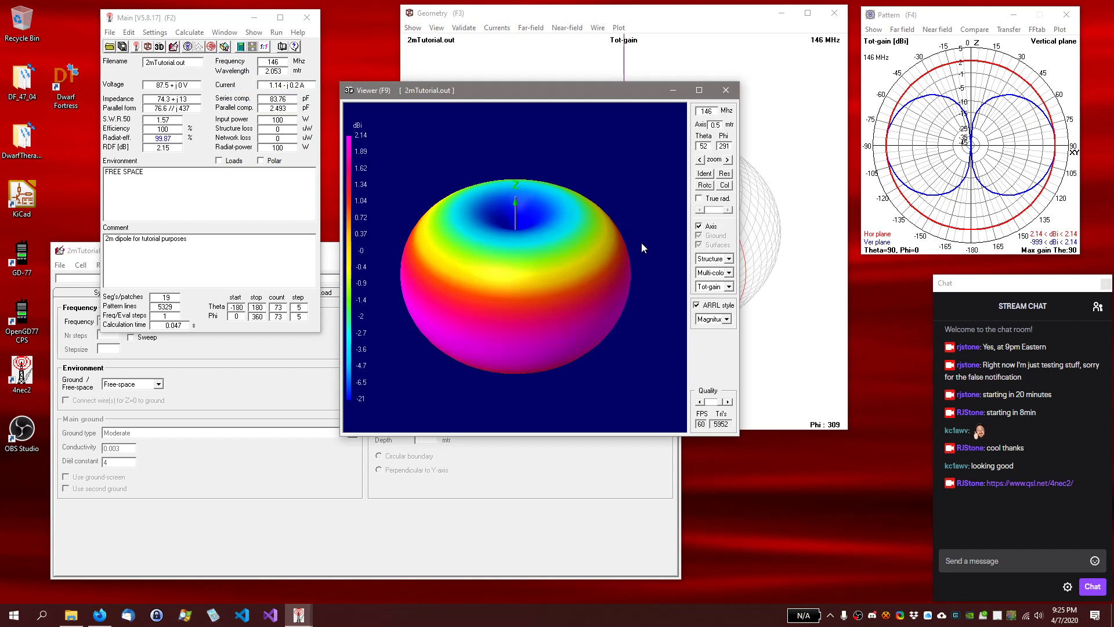
Switch the full 3D pattern to Transparent, examine it from several angles around the dipole, and close the viewer
{"action": "left_click", "coordinate": [729, 273]}
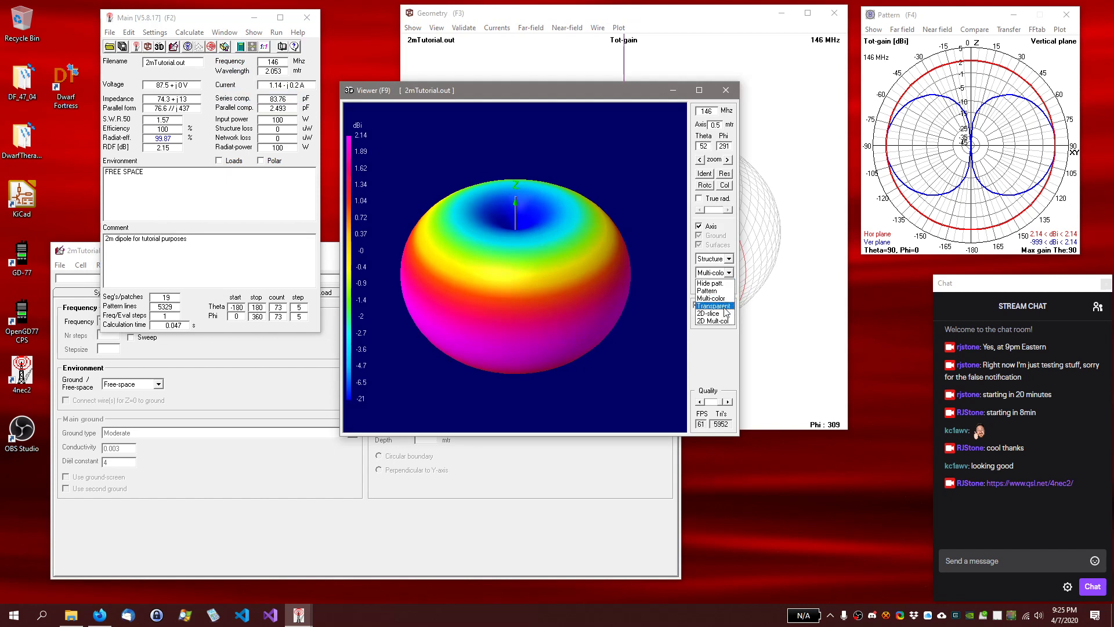
{"action": "left_click", "coordinate": [714, 306]}
{"action": "left_click_drag", "start_coordinate": [635, 263], "coordinate": [324, 281]}
{"action": "left_click_drag", "start_coordinate": [506, 306], "coordinate": [547, 301]}
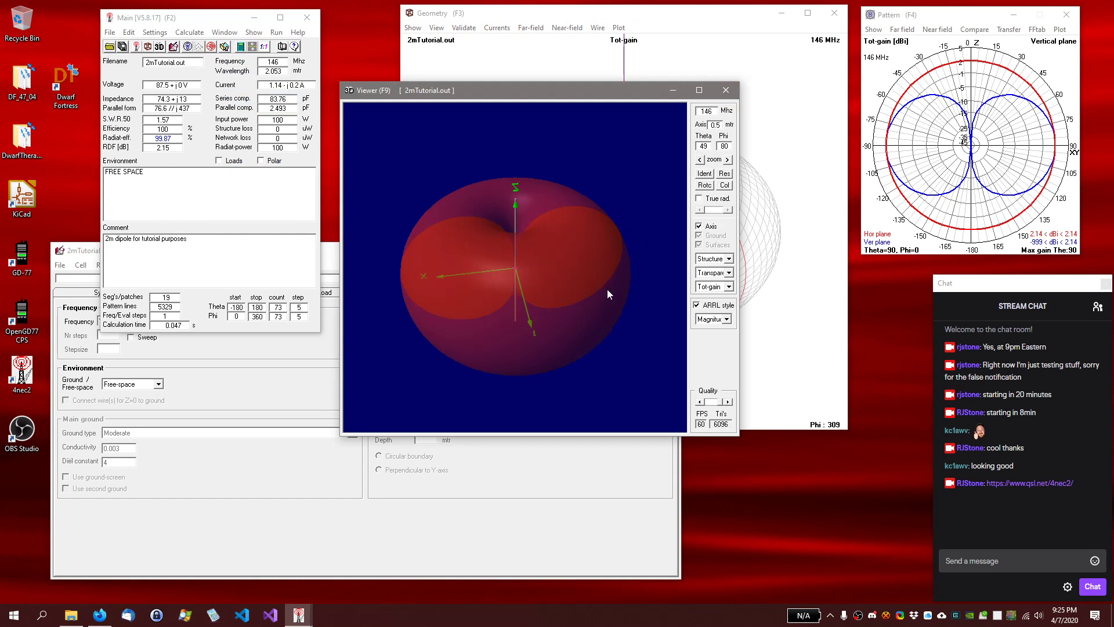
{"action": "left_click_drag", "start_coordinate": [607, 289], "coordinate": [575, 321]}
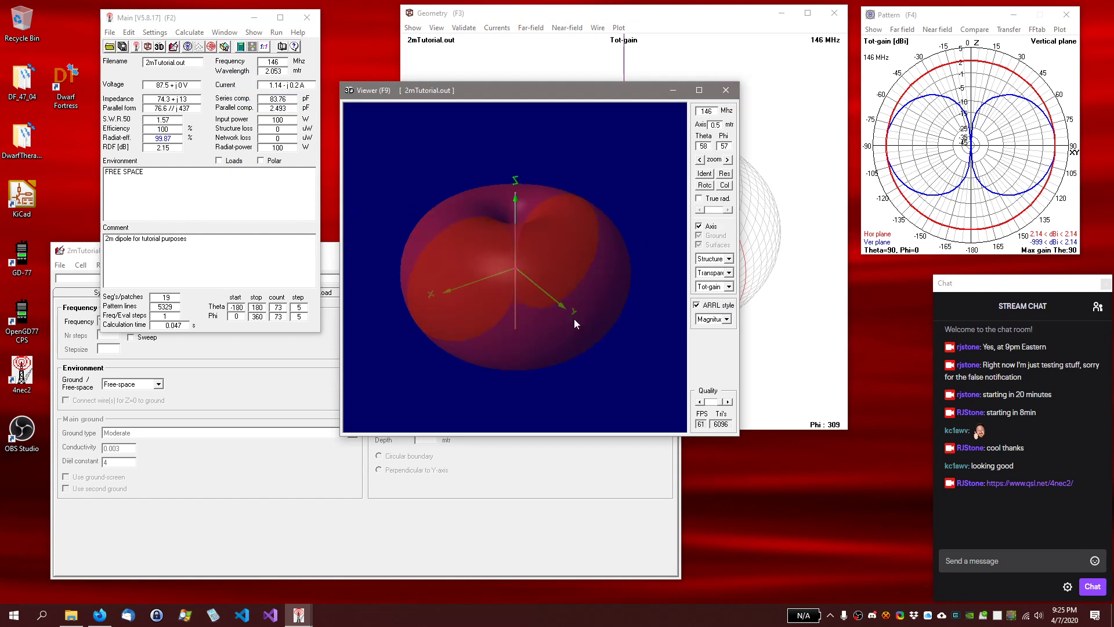
{"action": "left_click", "coordinate": [731, 95]}
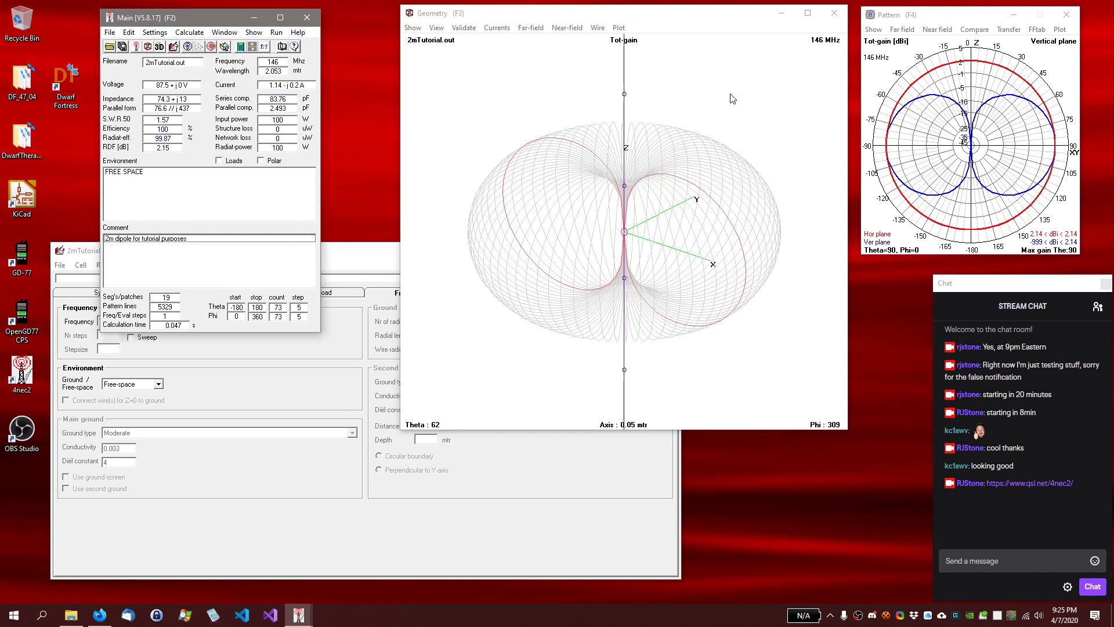
Define the symbol Len=1 in the antenna file with the comment "length of dipole"
{"action": "left_click", "coordinate": [366, 254]}
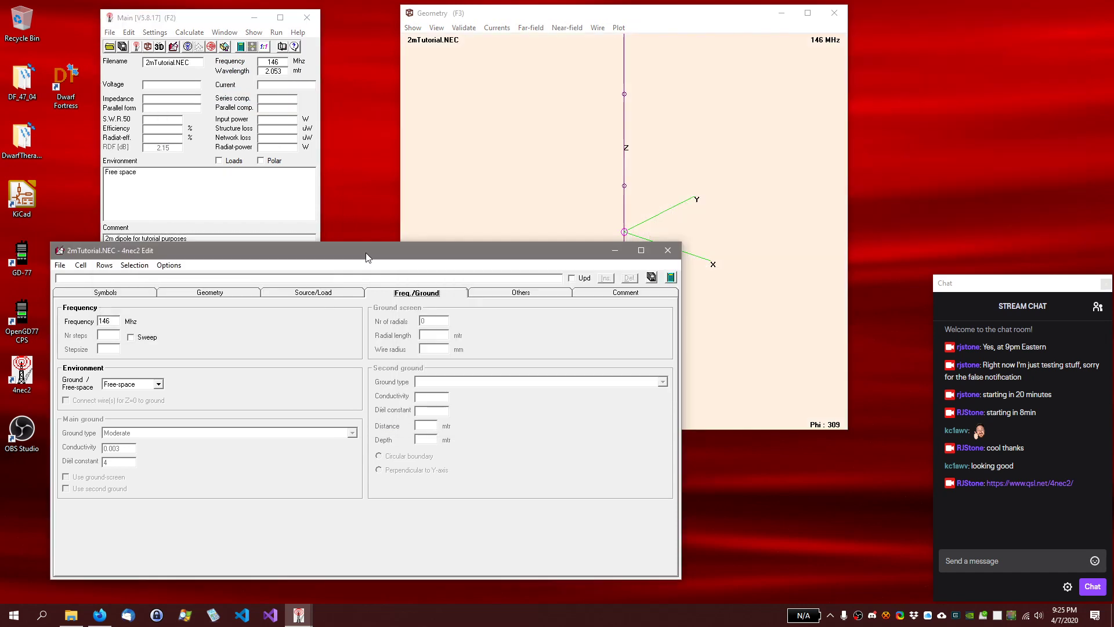
{"action": "left_click", "coordinate": [196, 295]}
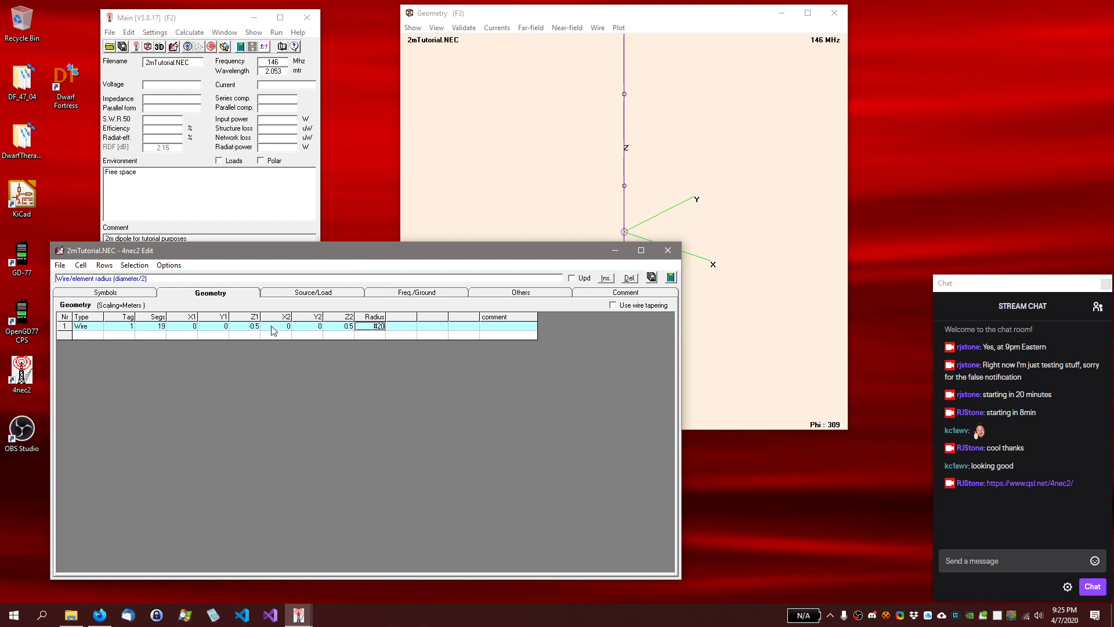
{"action": "left_click", "coordinate": [117, 297]}
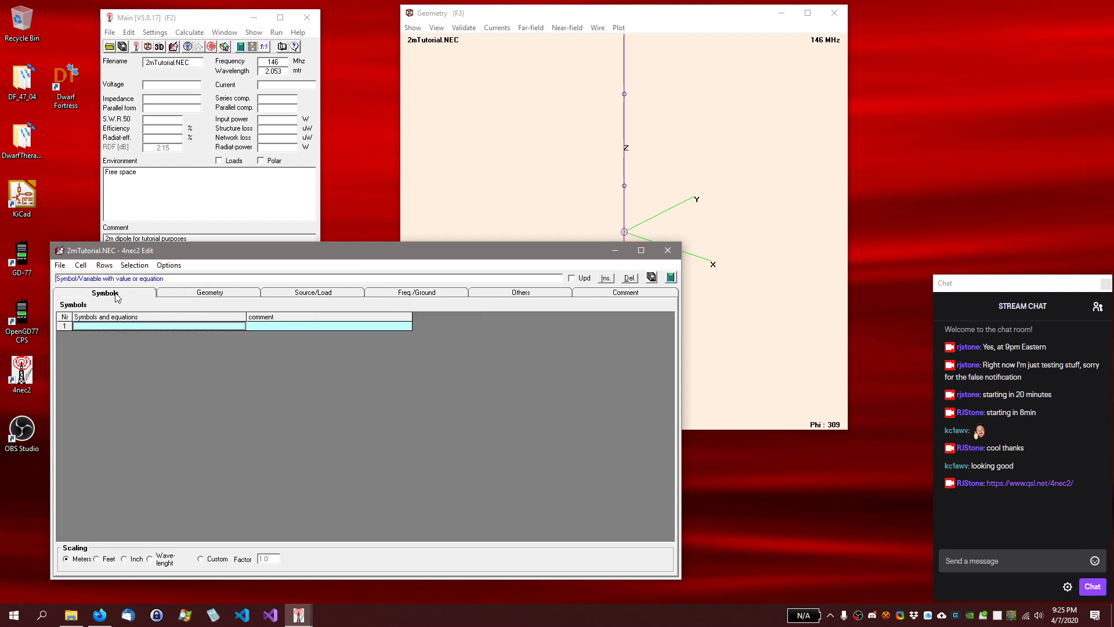
{"action": "left_click", "coordinate": [96, 326]}
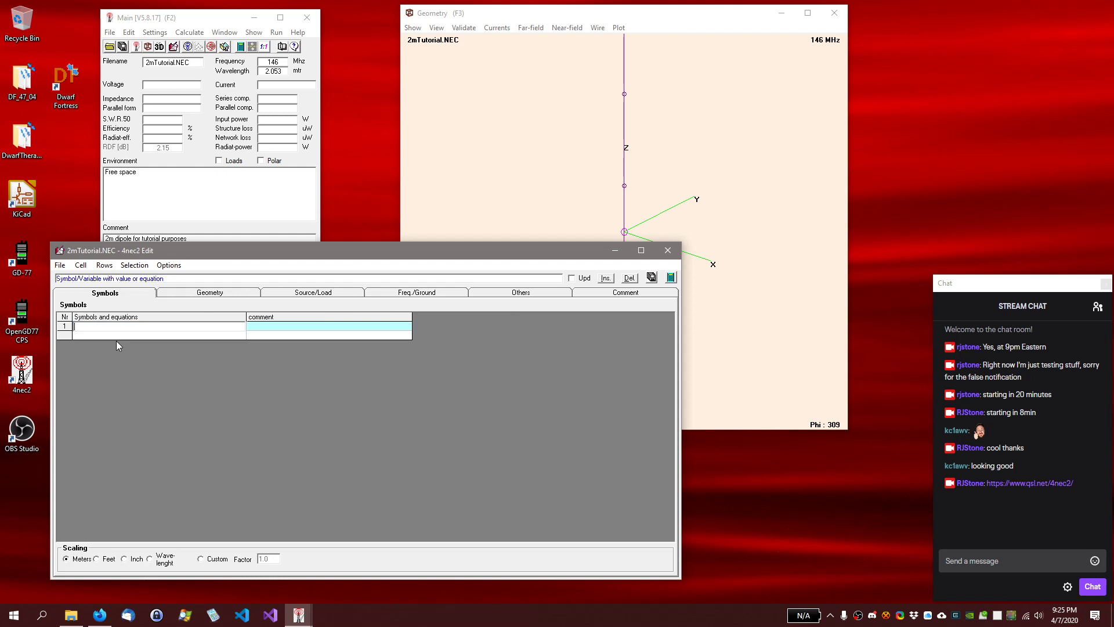
{"action": "type", "text": "Len=1"}
{"action": "key", "text": "Return"}
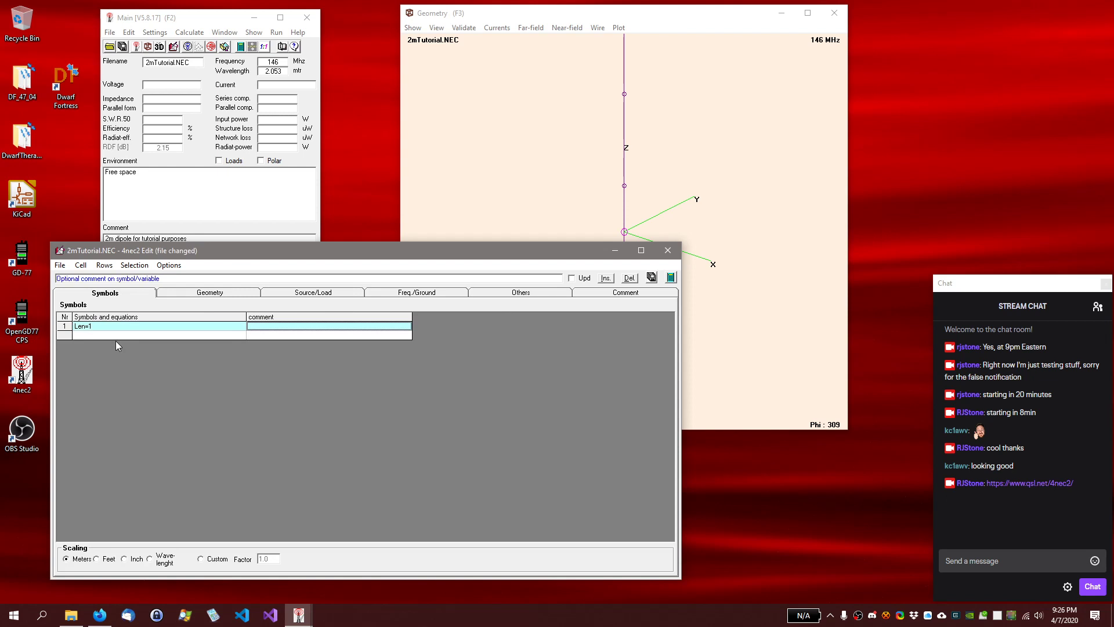
{"action": "type", "text": "length"}
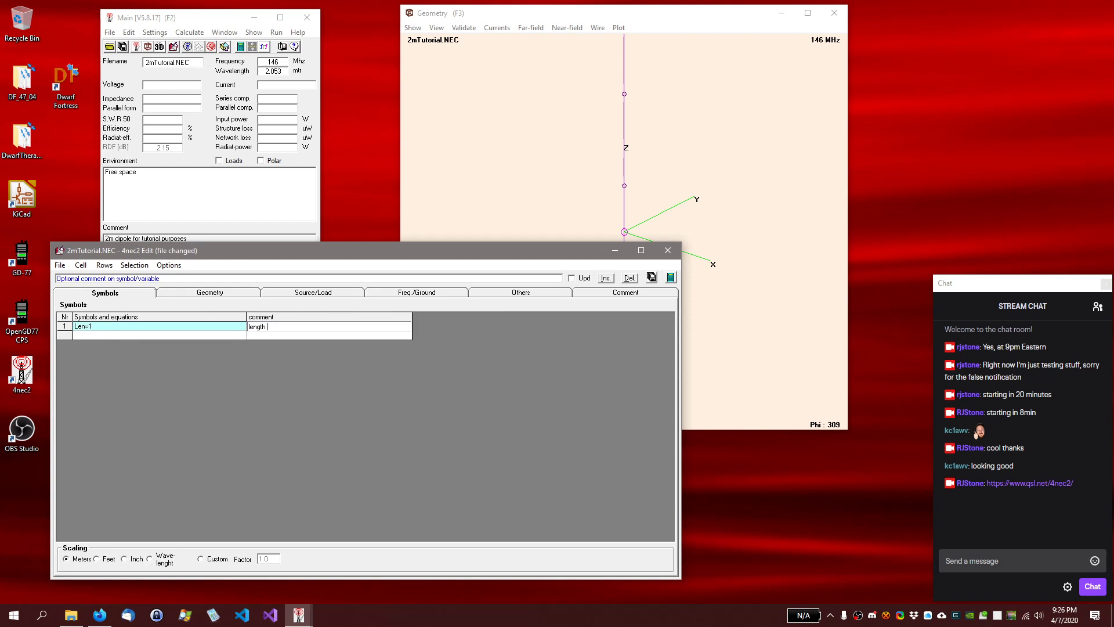
{"action": "type", "text": " of dipole"}
{"action": "key", "text": "Return"}
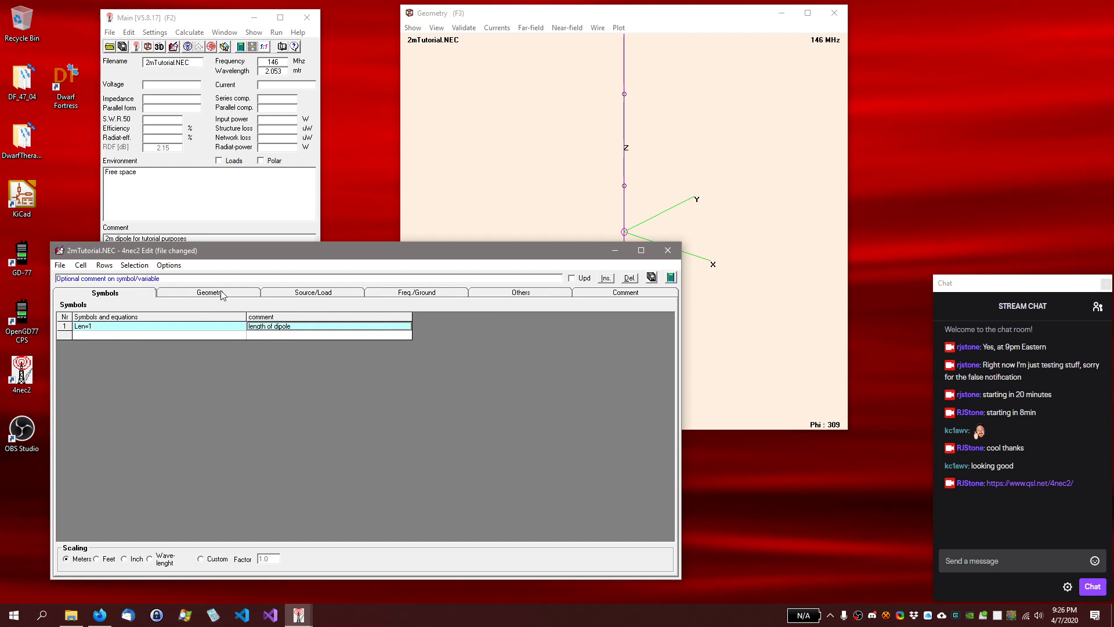
Set the dipole wire's Z1 coordinate to -(Len/2) and its Z2 coordinate to (Len/2)
{"action": "left_click", "coordinate": [295, 296]}
{"action": "left_click", "coordinate": [231, 296]}
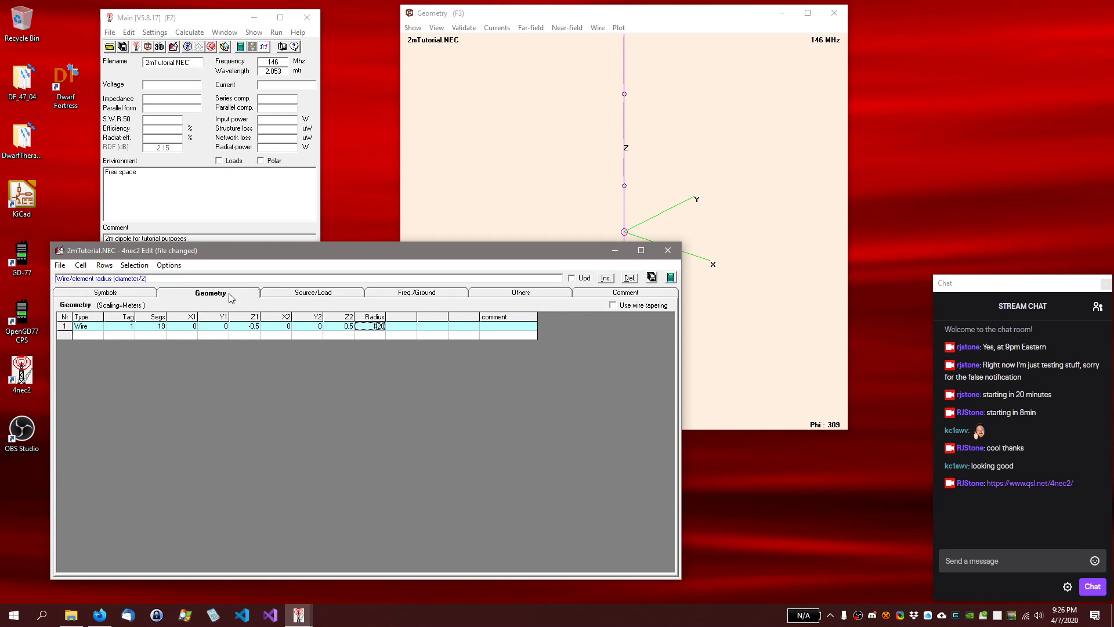
{"action": "left_click", "coordinate": [246, 327]}
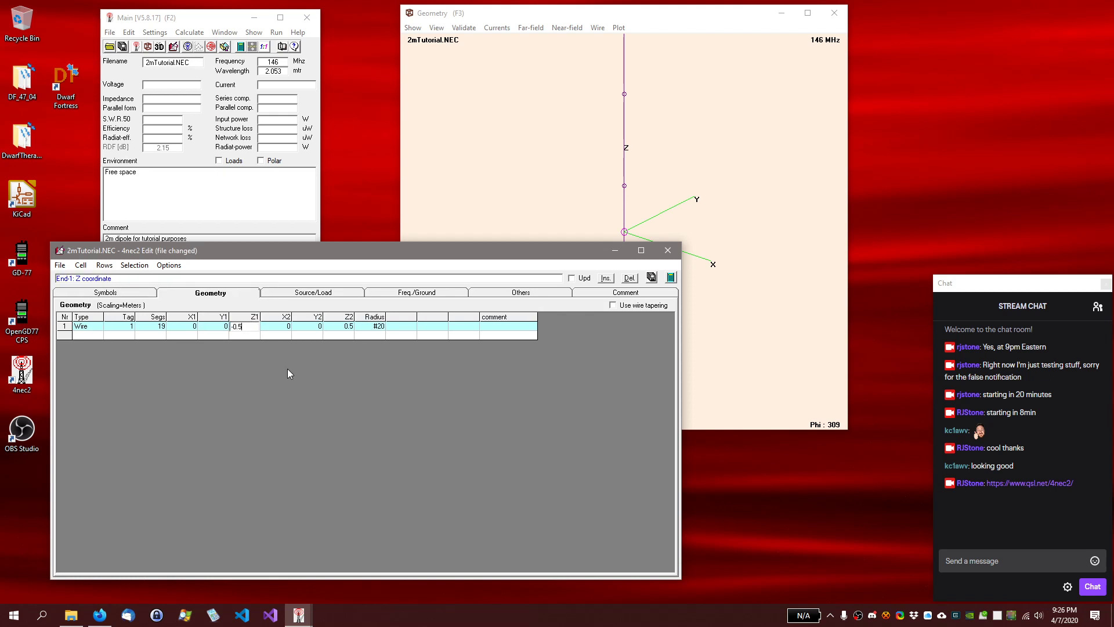
{"action": "key", "text": "BackSpace"}
{"action": "key", "text": "BackSpace"}
{"action": "key", "text": "BackSpace"}
{"action": "type", "text": "(Len/2)"}
{"action": "key", "text": "Tab"}
{"action": "key", "text": "Tab"}
{"action": "key", "text": "Tab"}
{"action": "type", "text": "(Len/2"}
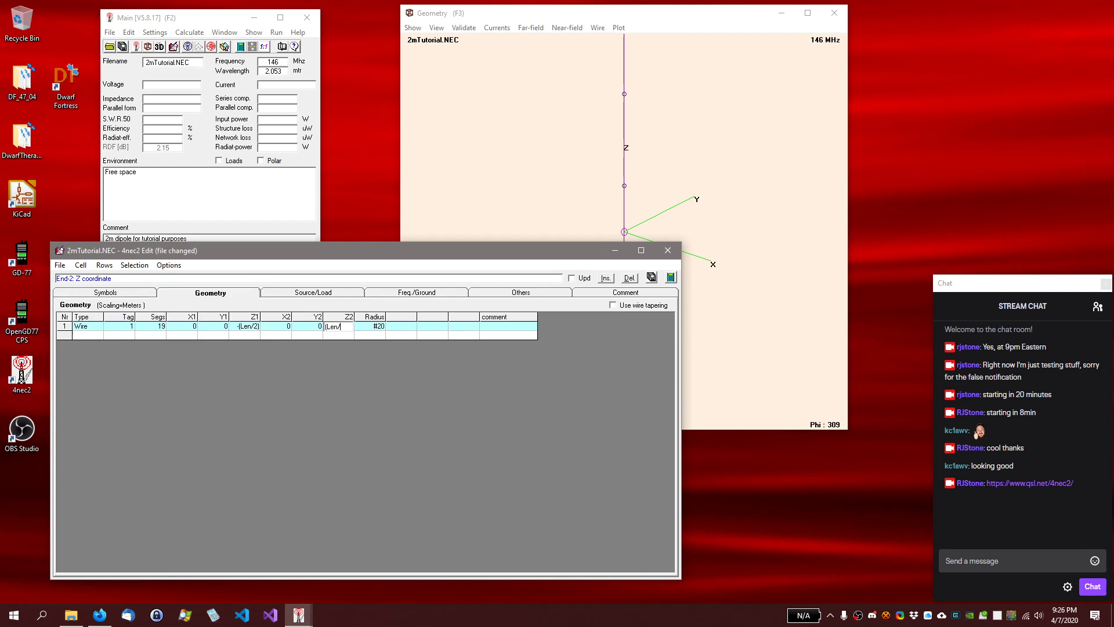
{"action": "type", "text": ")"}
{"action": "key", "text": "Return"}
Review the end coordinate expressions along the dipole's wire row
{"action": "key", "text": "Left"}
{"action": "key", "text": "Left"}
{"action": "key", "text": "Left"}
{"action": "key", "text": "Right"}
{"action": "key", "text": "Right"}
{"action": "key", "text": "Right"}
{"action": "key", "text": "Left"}
{"action": "key", "text": "Left"}
{"action": "key", "text": "Left"}
{"action": "key", "text": "Left"}
{"action": "key", "text": "Right"}
Start a second row in the symbols table and delete that empty row again
{"action": "left_click", "coordinate": [101, 293]}
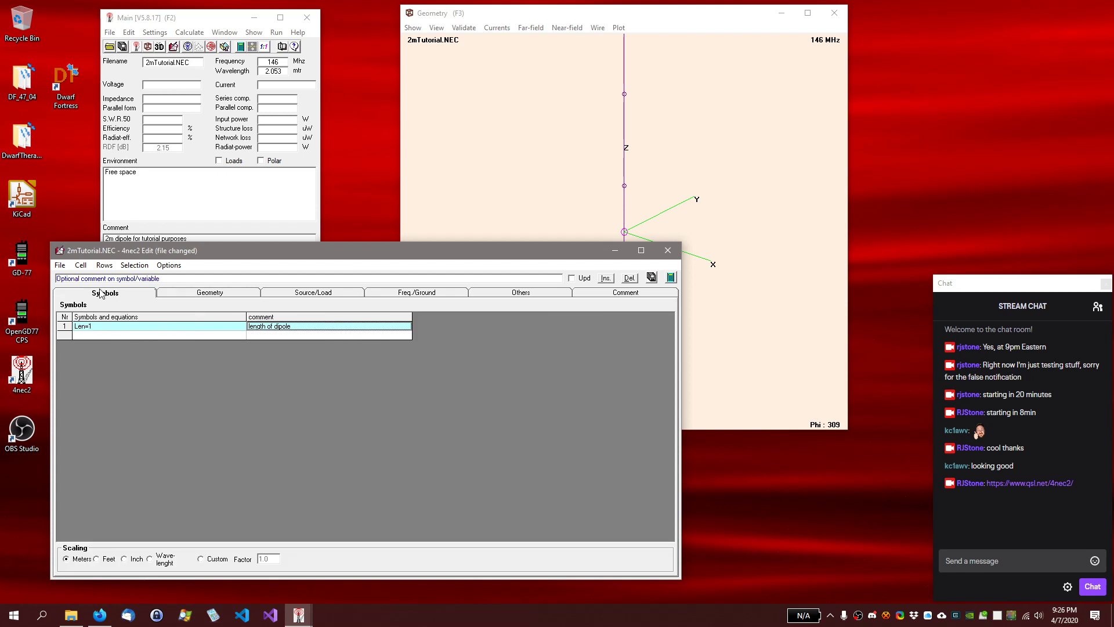
{"action": "left_click", "coordinate": [88, 334]}
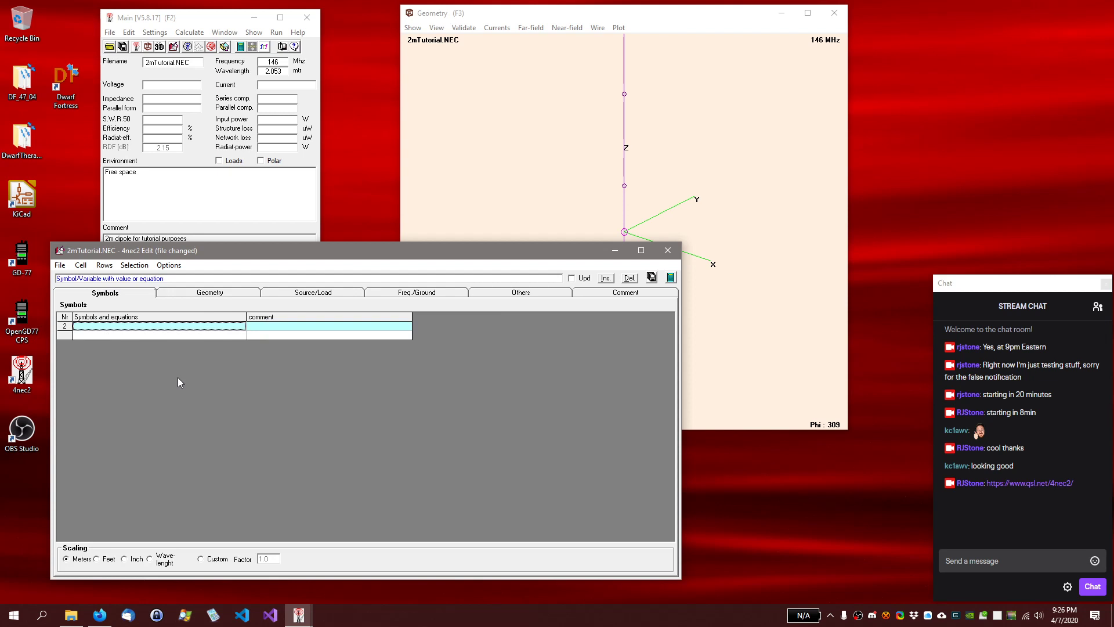
{"action": "left_click", "coordinate": [64, 317]}
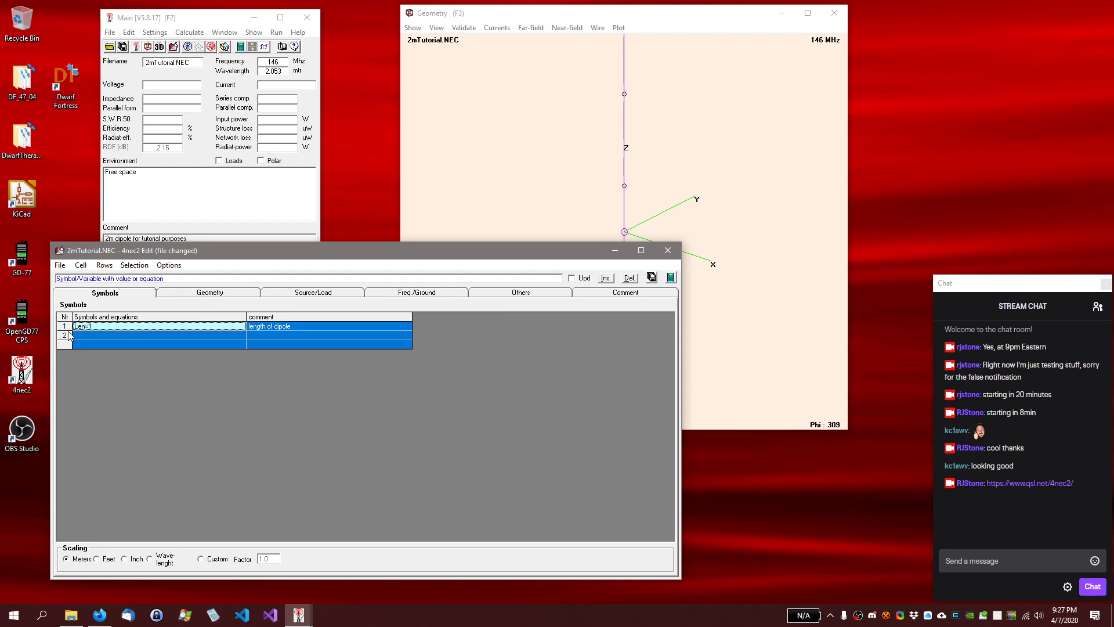
{"action": "left_click", "coordinate": [66, 336]}
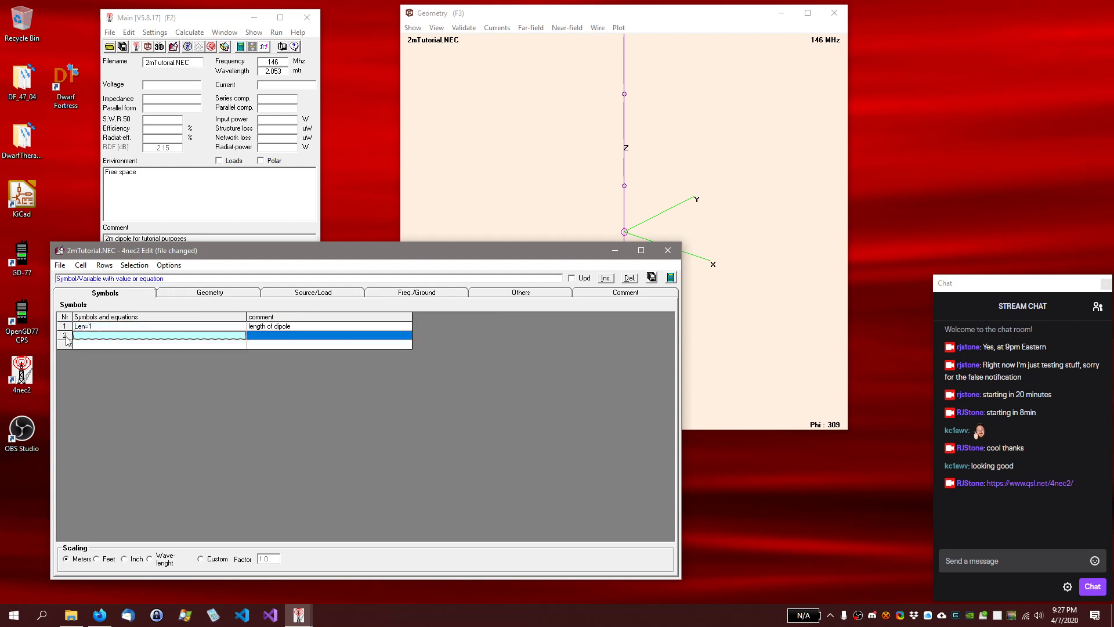
{"action": "key", "text": "Delete"}
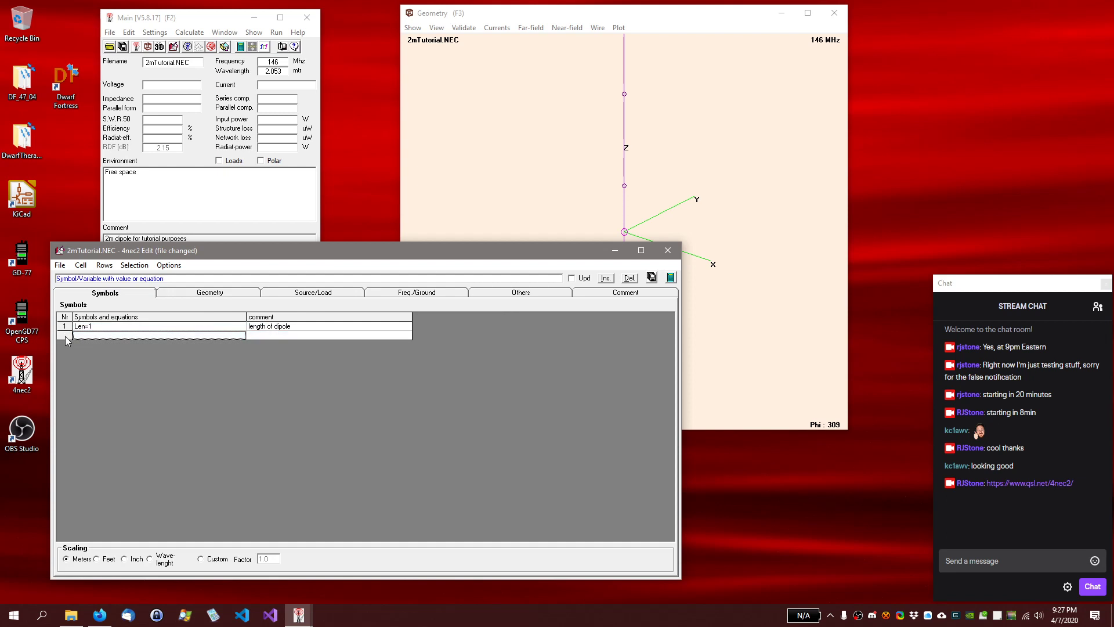
Check the wire's Len-based end coordinates and view the whole dipole in the geometry view
{"action": "left_click", "coordinate": [231, 295]}
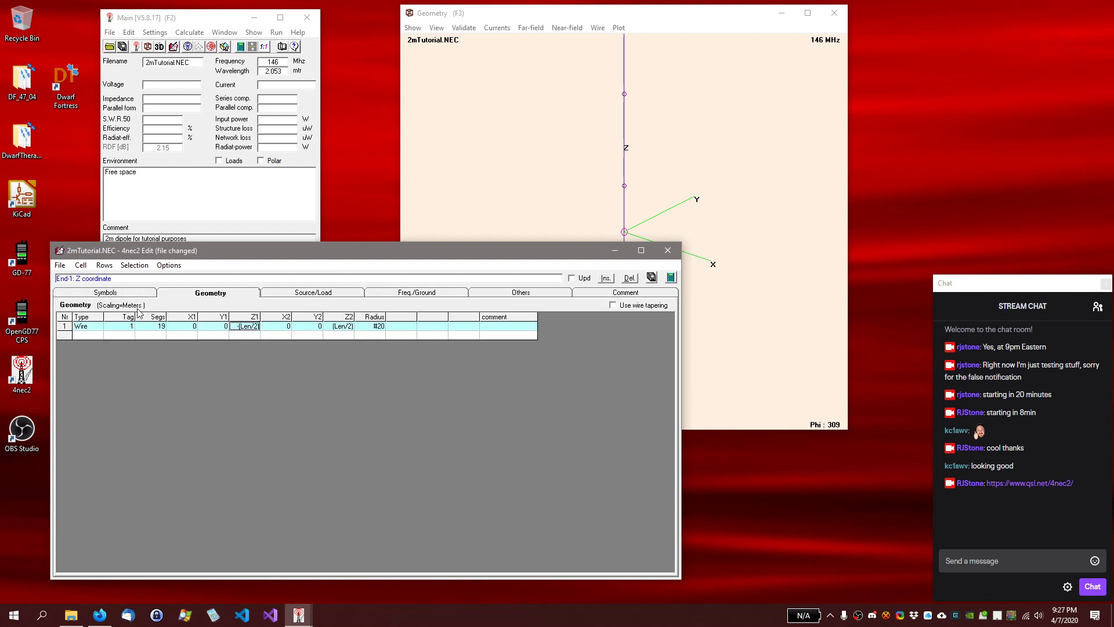
{"action": "left_click", "coordinate": [688, 18]}
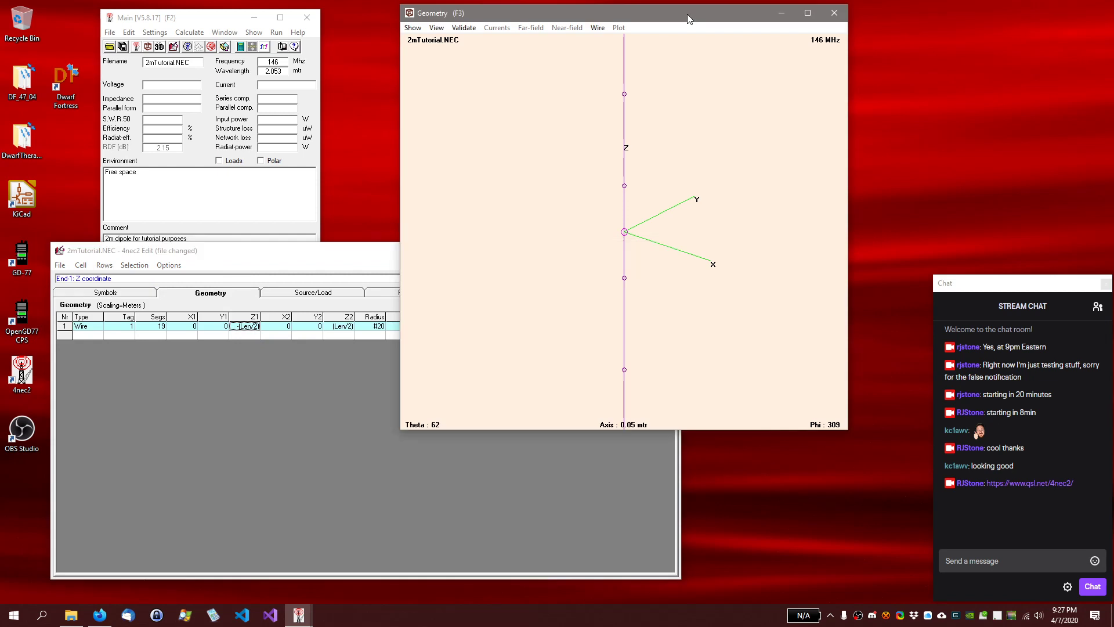
{"action": "scroll", "coordinate": [619, 246], "scroll_direction": "up", "scroll_amount": 5}
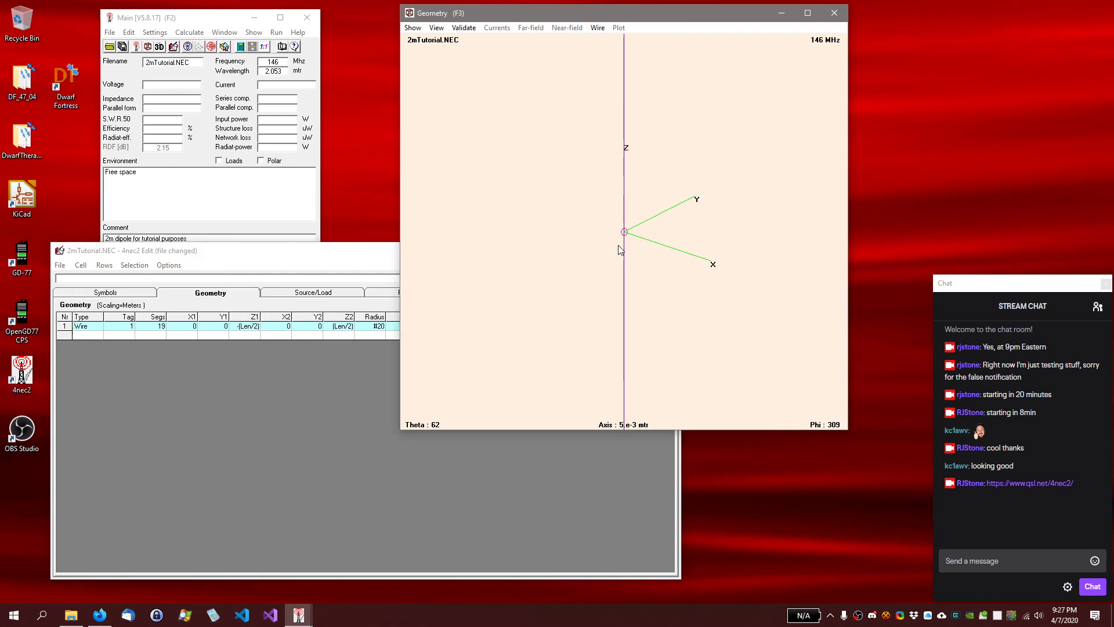
{"action": "scroll", "coordinate": [620, 250], "scroll_direction": "down", "scroll_amount": 6}
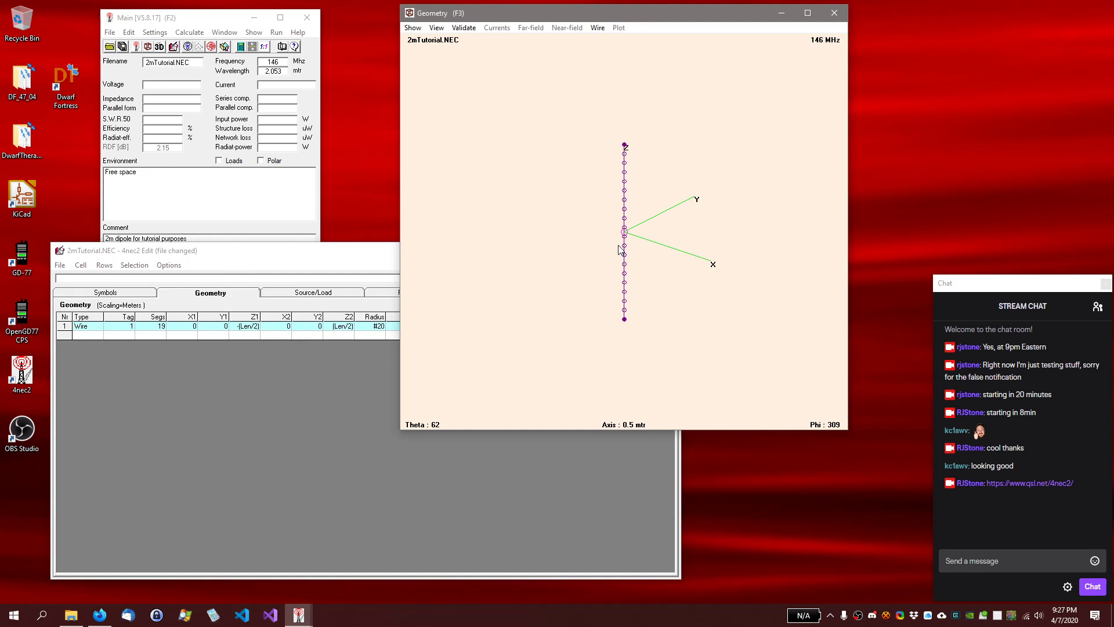
Change the dipole length symbol to Len=2 and check the dipole in the geometry view
{"action": "left_click", "coordinate": [120, 293]}
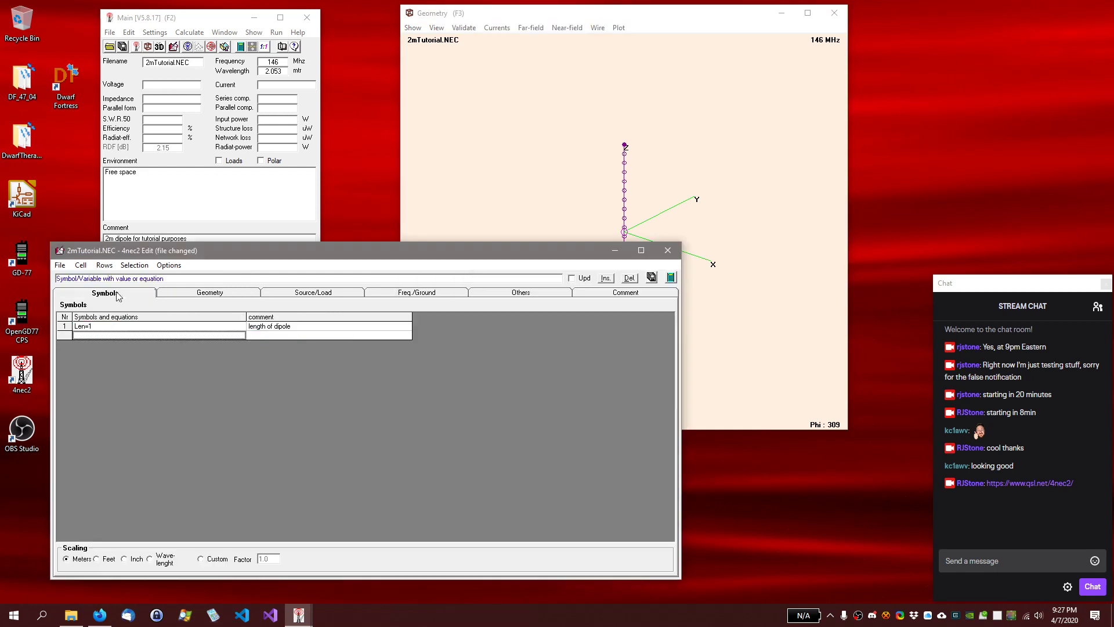
{"action": "left_click", "coordinate": [107, 326]}
{"action": "key", "text": "BackSpace"}
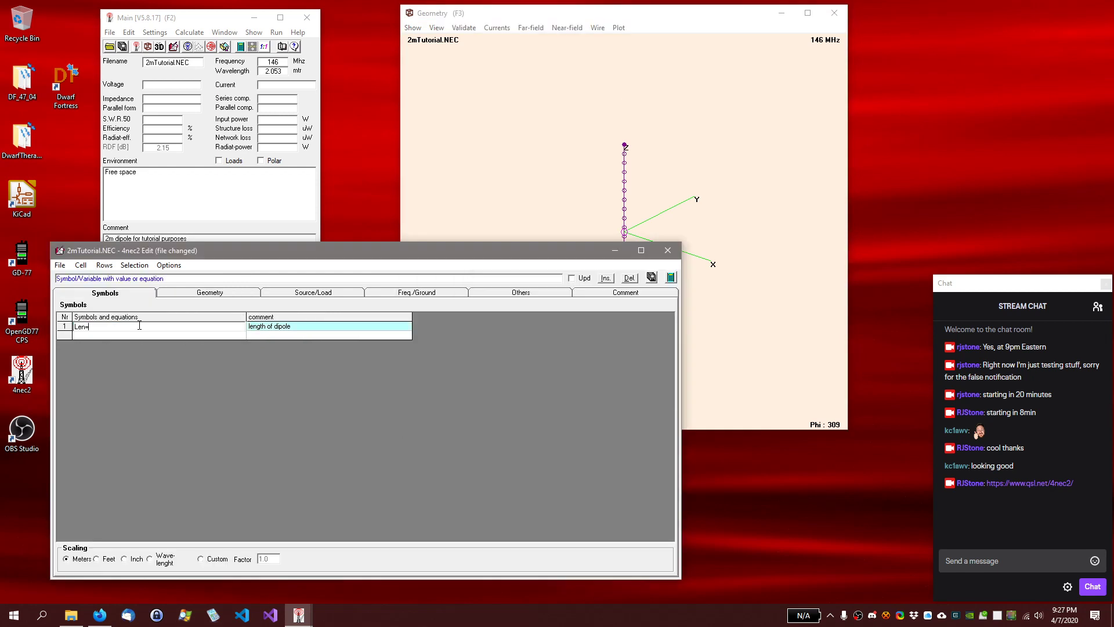
{"action": "type", "text": "2"}
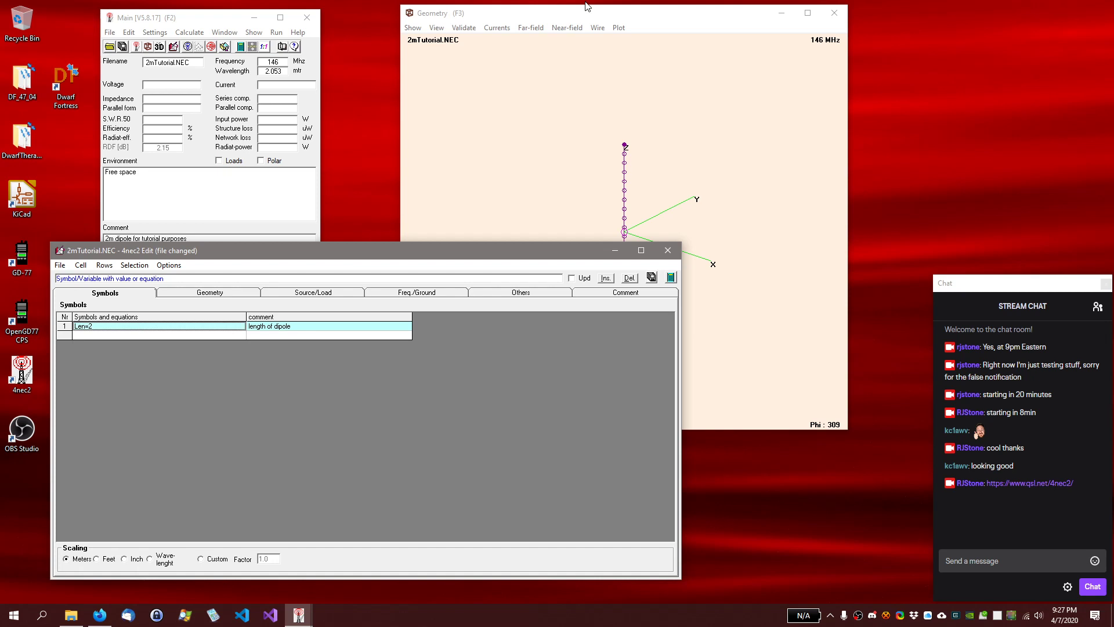
{"action": "left_click", "coordinate": [618, 15]}
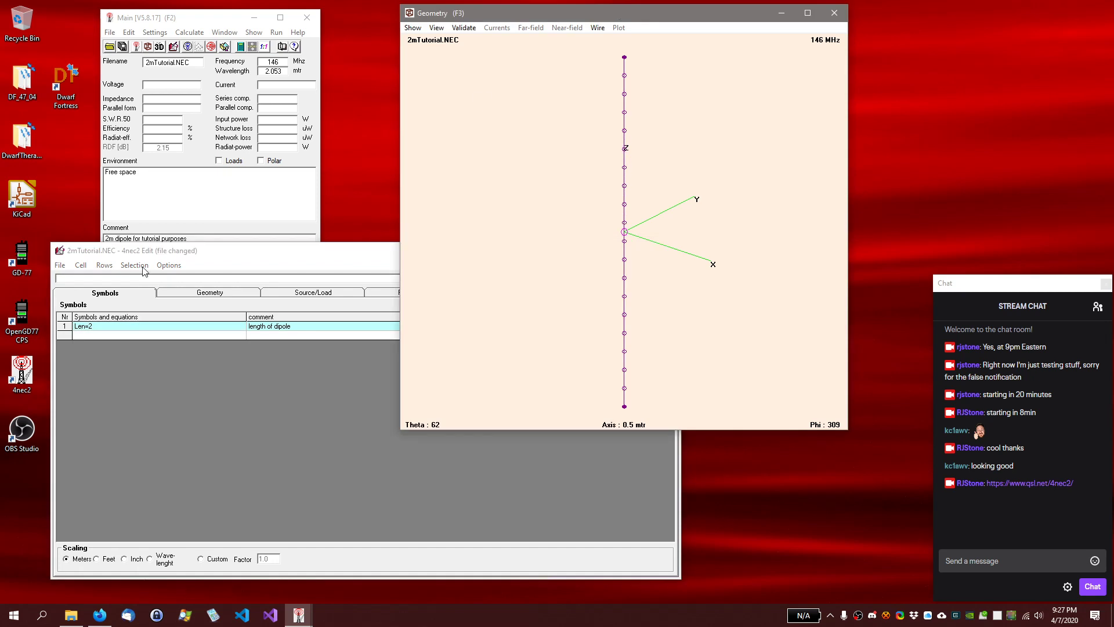
Set the dipole length symbol back to Len=1 and refresh the geometry view
{"action": "left_click", "coordinate": [101, 331]}
{"action": "left_click", "coordinate": [100, 326]}
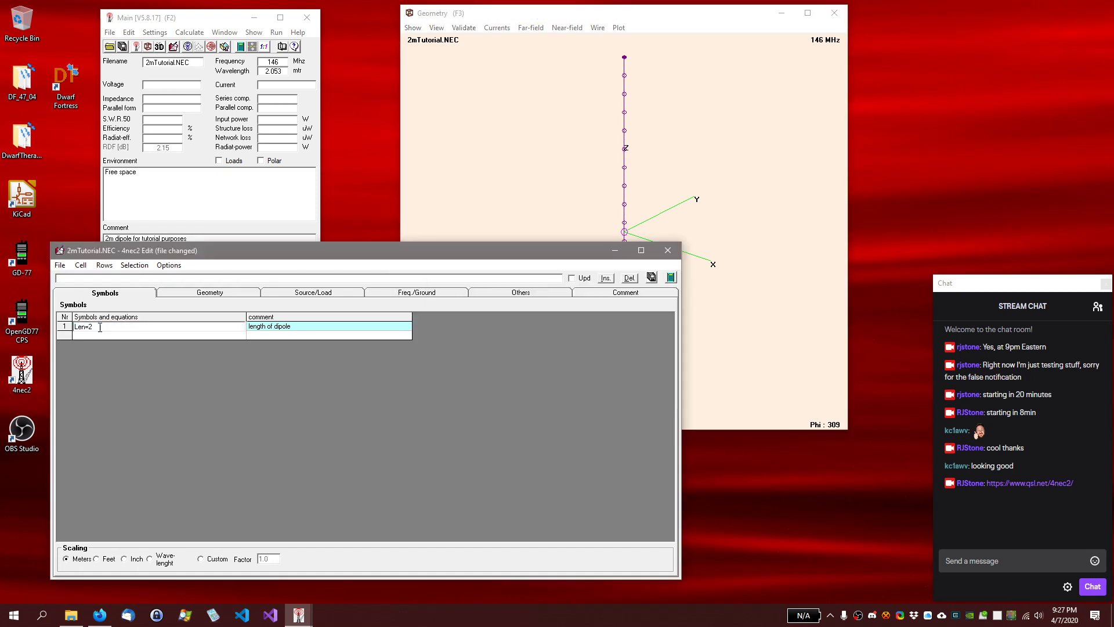
{"action": "key", "text": "Return"}
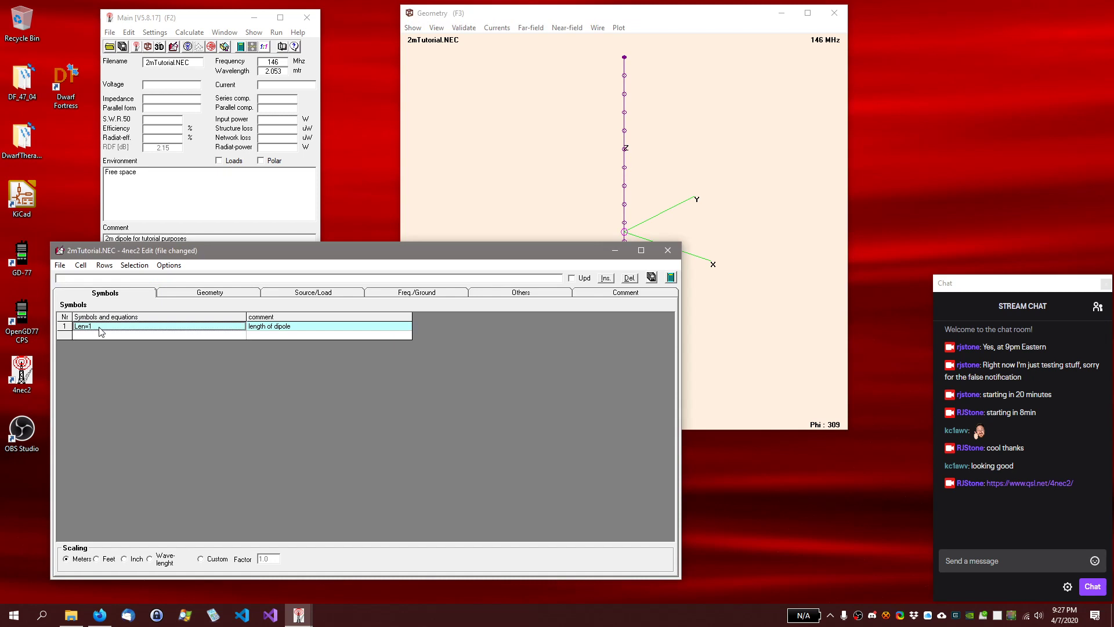
{"action": "left_click", "coordinate": [680, 20]}
Add a wire-conductivity load to the antenna file and assign it to the wire with tag 1
{"action": "left_click", "coordinate": [287, 293]}
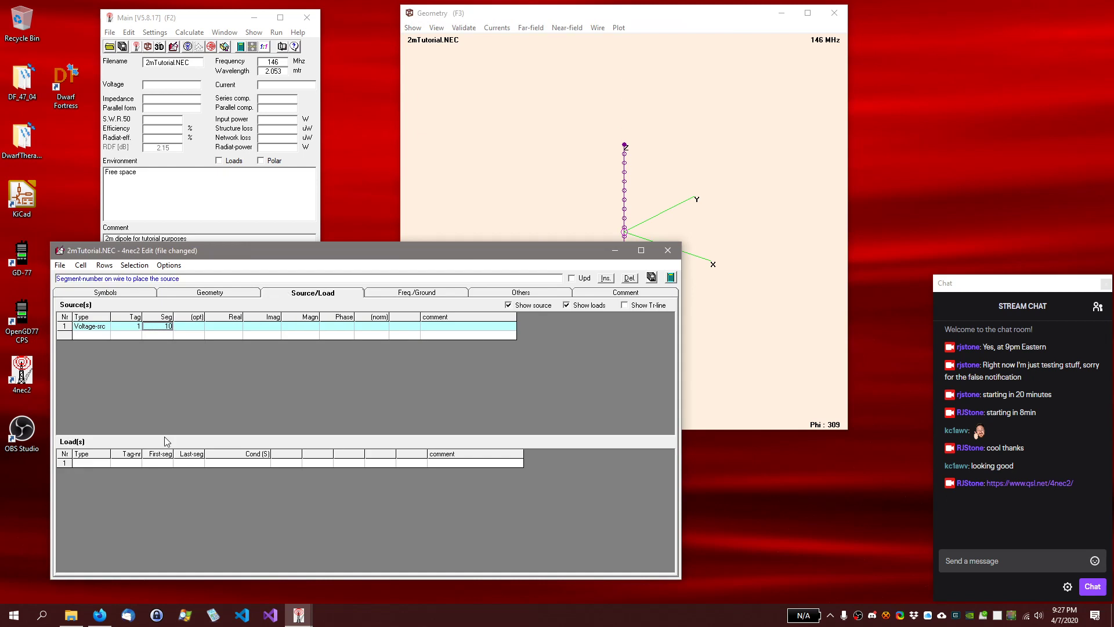
{"action": "left_click", "coordinate": [99, 462]}
{"action": "left_click", "coordinate": [104, 464]}
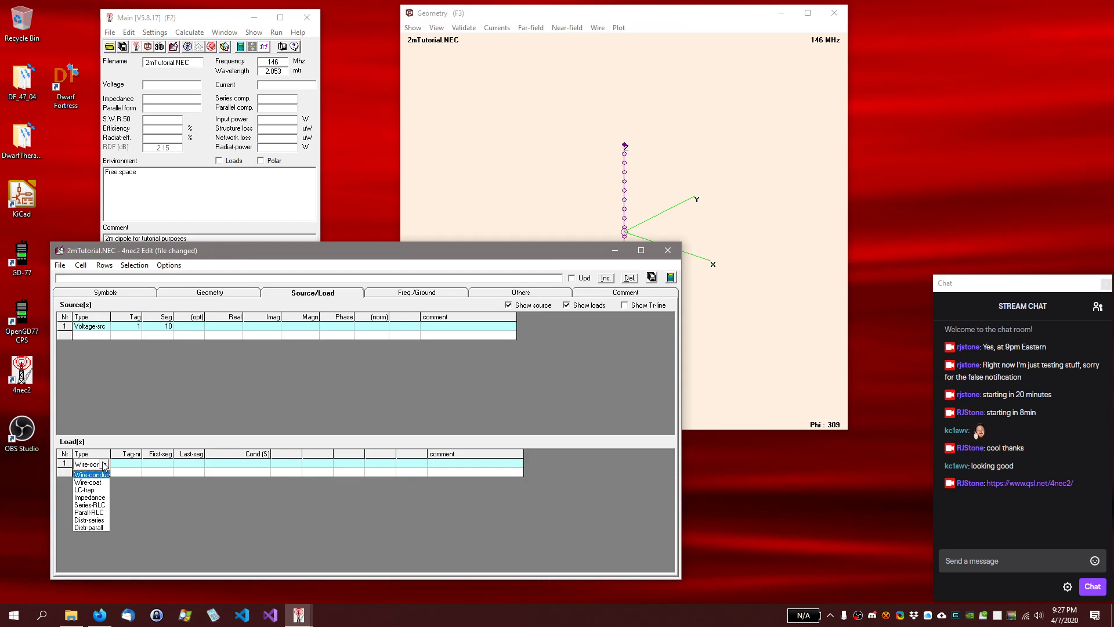
{"action": "left_click", "coordinate": [96, 482]}
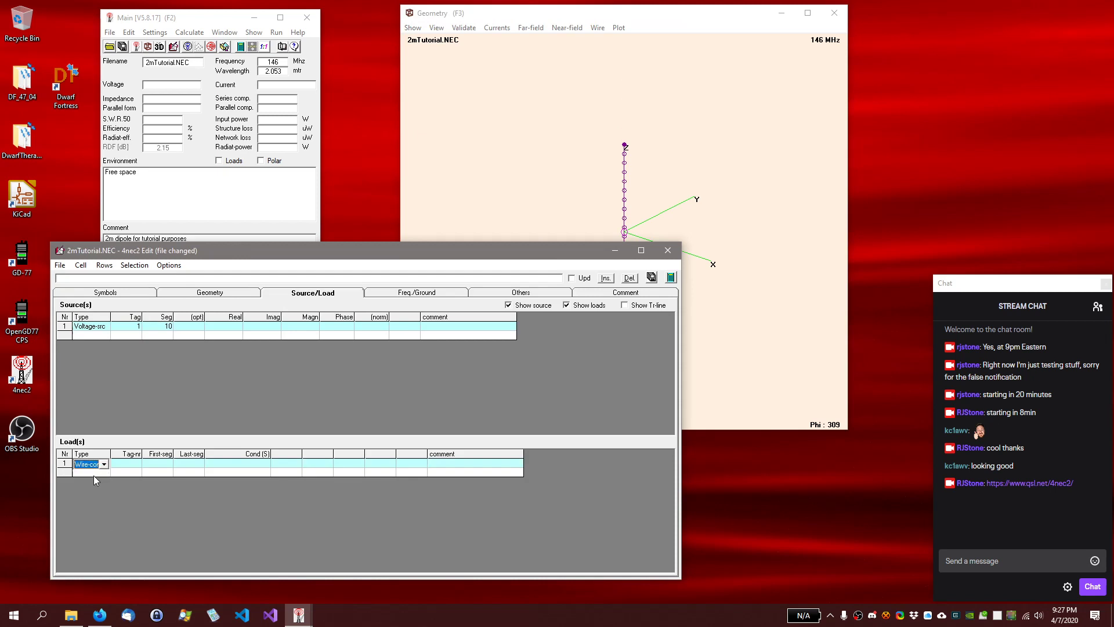
{"action": "left_click", "coordinate": [130, 464]}
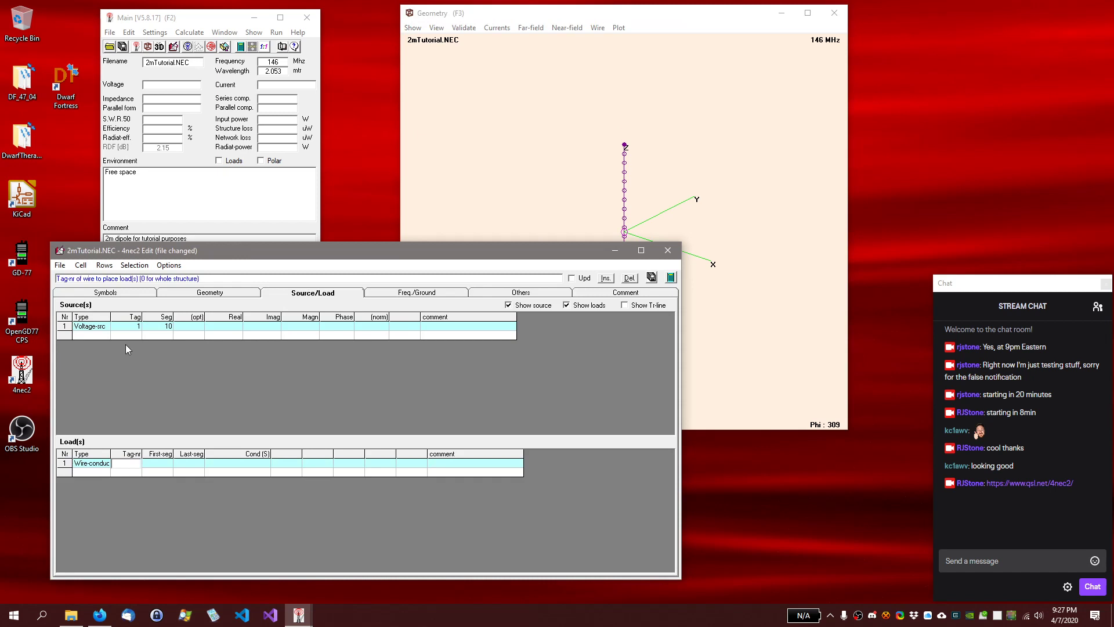
{"action": "type", "text": "1"}
Set the wire-conductivity load's first segment to 1 and its last segment to 19
{"action": "left_click", "coordinate": [161, 462]}
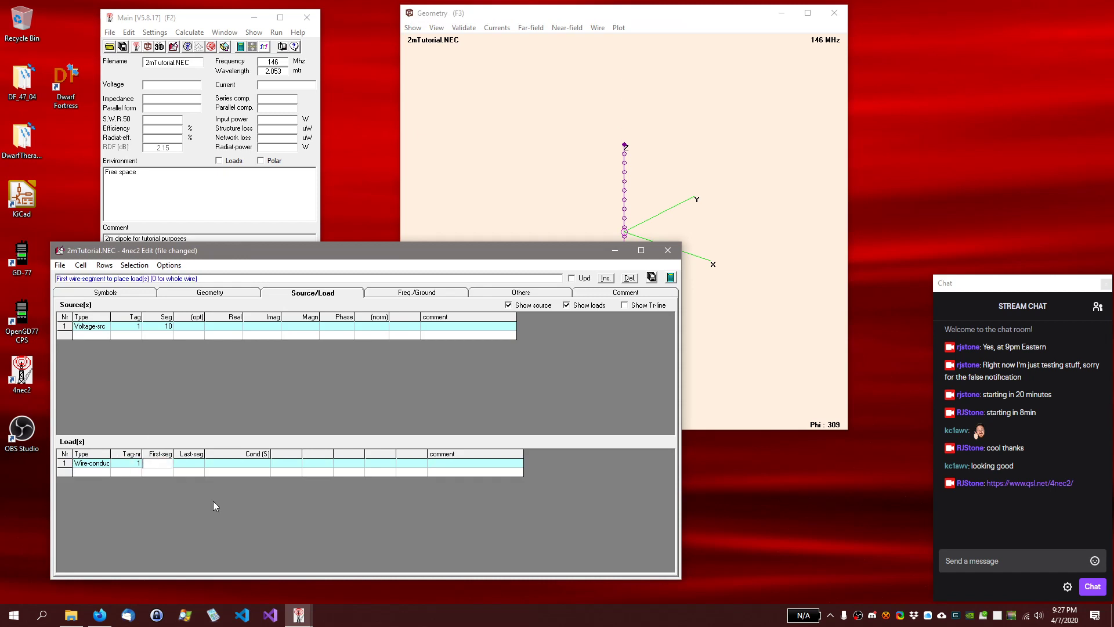
{"action": "type", "text": "1"}
{"action": "key", "text": "Tab"}
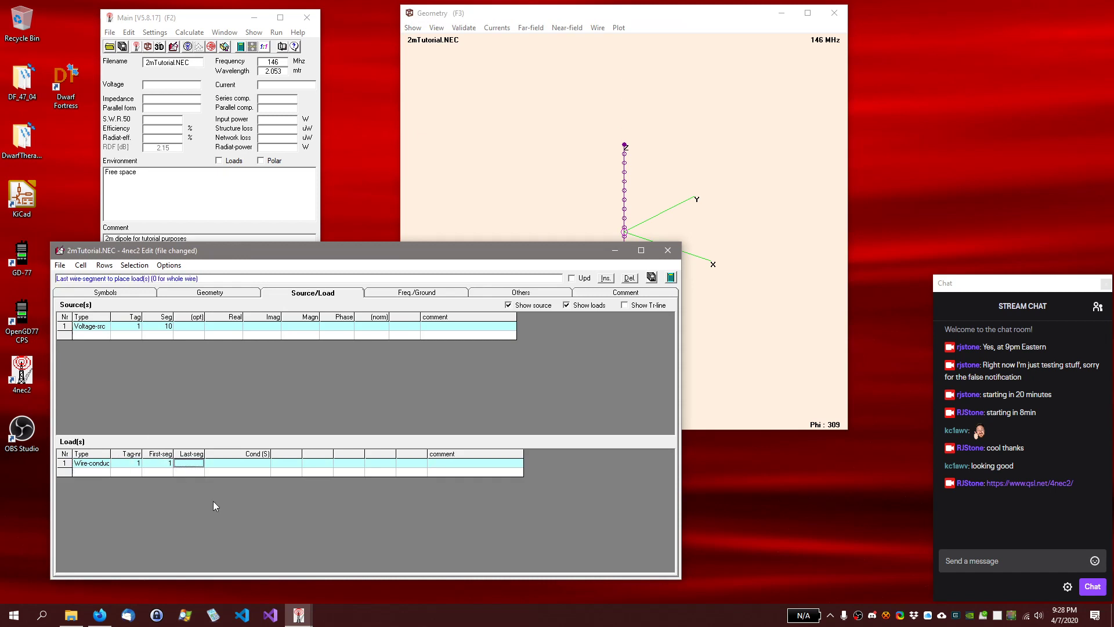
{"action": "type", "text": "19"}
{"action": "key", "text": "Return"}
{"action": "key", "text": "Tab"}
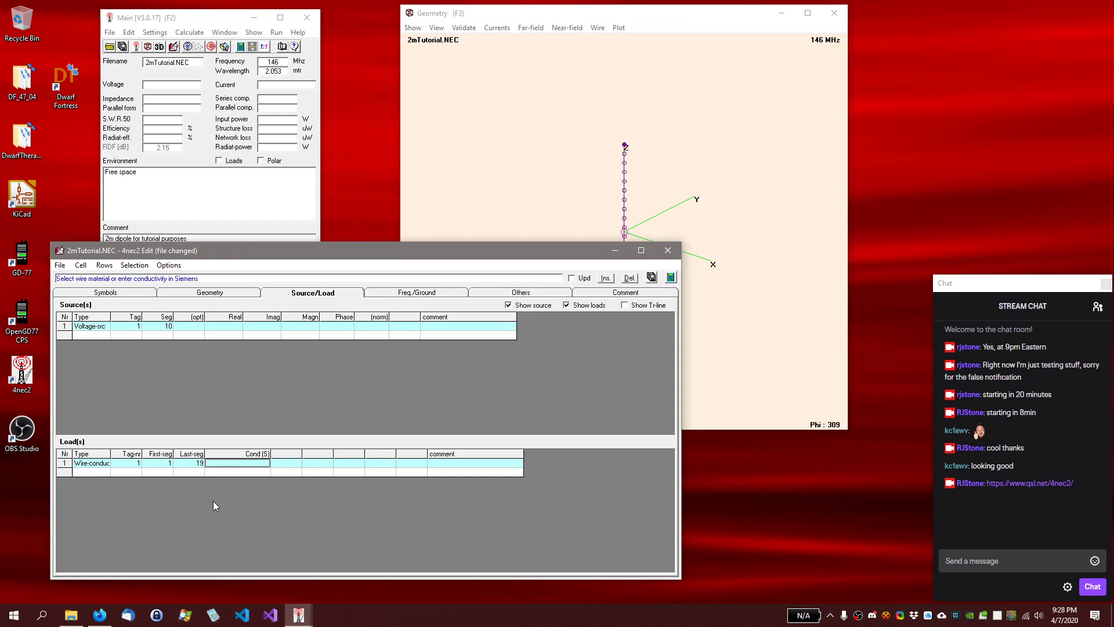
Choose Copper as the load's wire material and save the antenna file
{"action": "left_click", "coordinate": [270, 468]}
{"action": "left_click", "coordinate": [264, 466]}
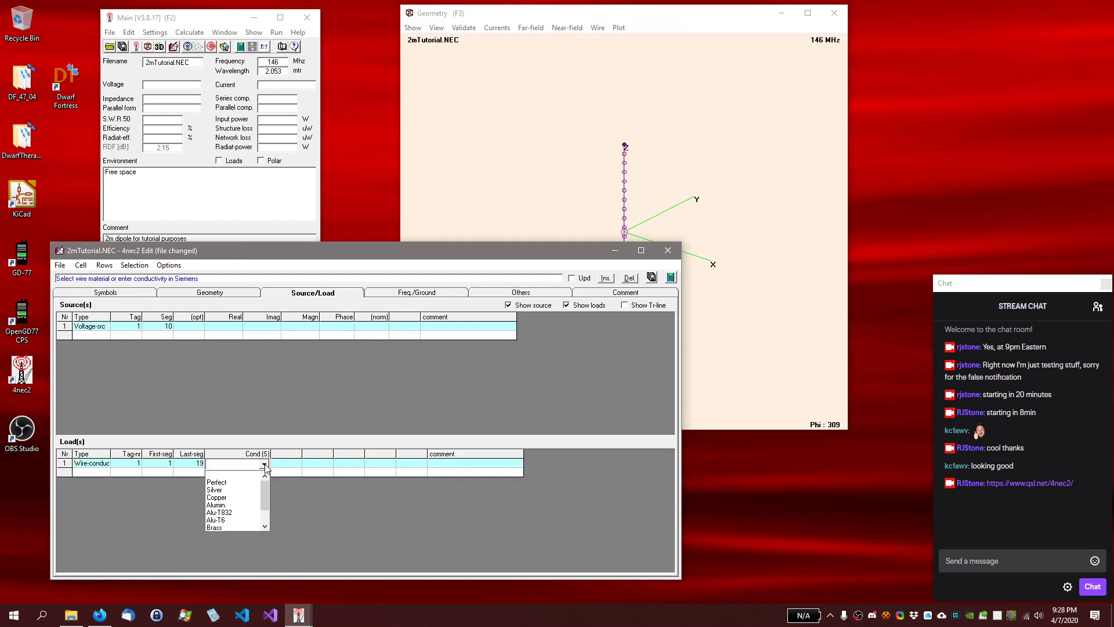
{"action": "left_click", "coordinate": [239, 498]}
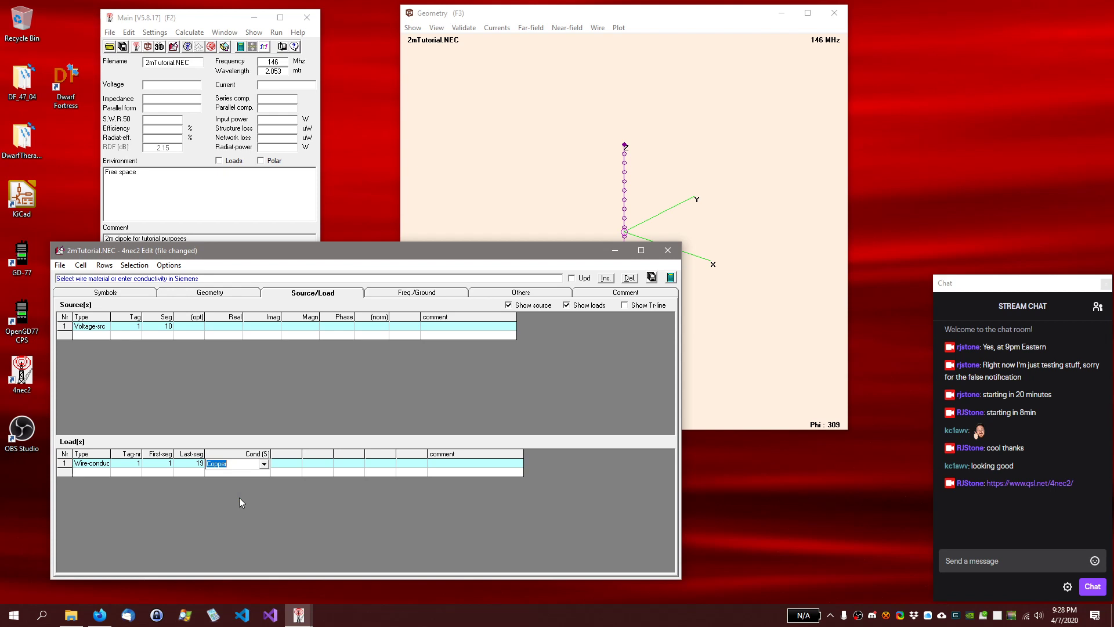
{"action": "key", "text": "ctrl+s"}
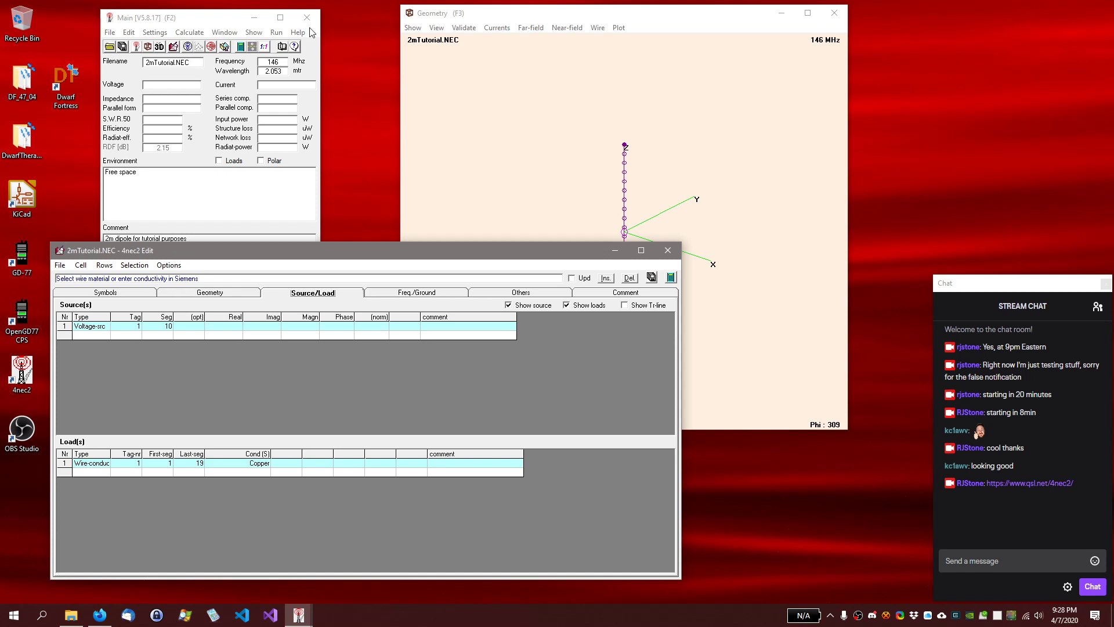
Generate a vertical-plane frequency sweep of the dipole from 140 to 150 MHz in 0.1 MHz steps
{"action": "left_click", "coordinate": [231, 21]}
{"action": "left_click", "coordinate": [223, 33]}
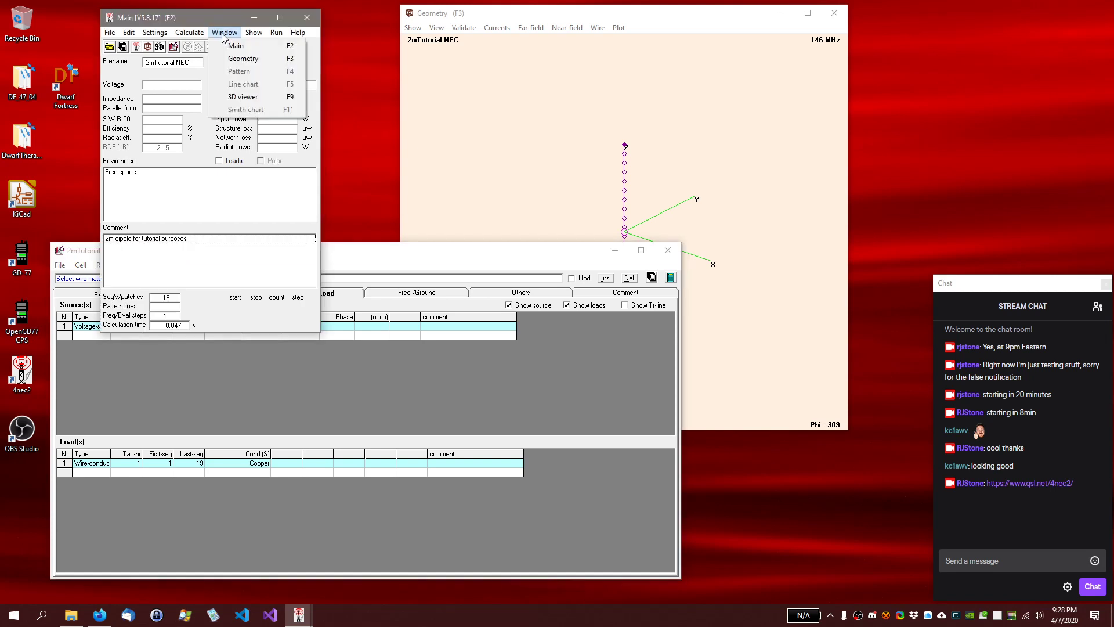
{"action": "mouse_move", "coordinate": [191, 33]}
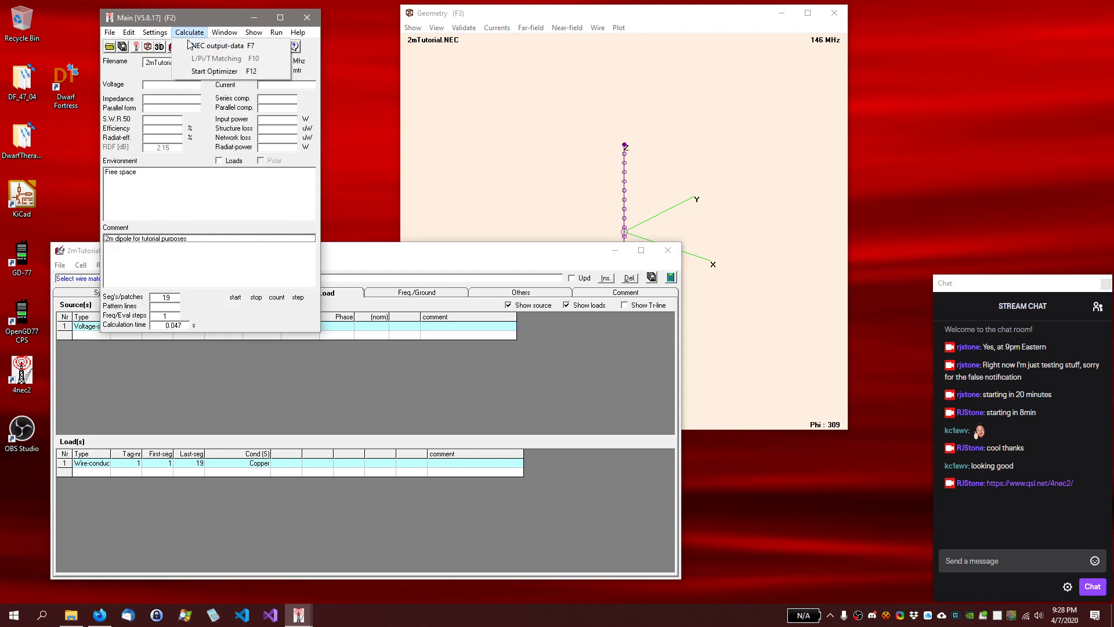
{"action": "left_click", "coordinate": [190, 48]}
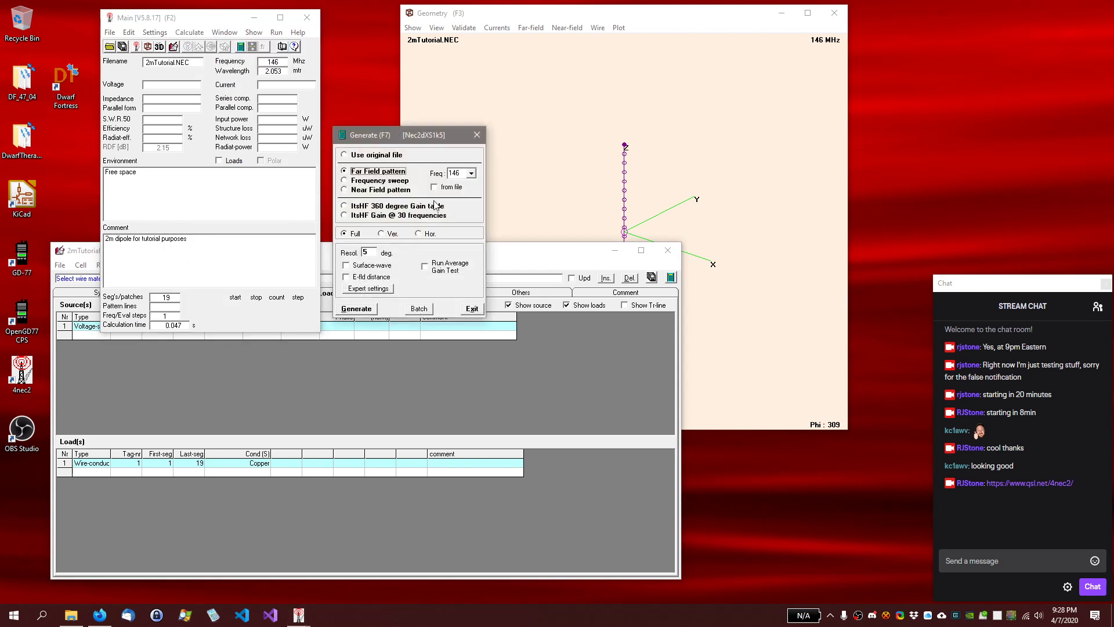
{"action": "left_click", "coordinate": [383, 183]}
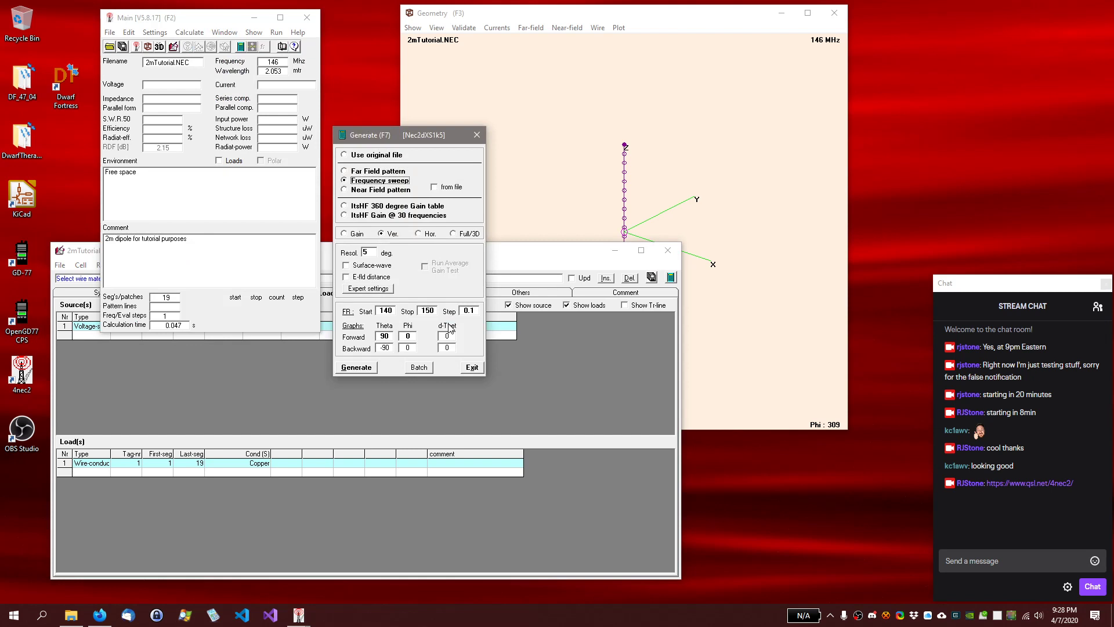
{"action": "left_click", "coordinate": [354, 369]}
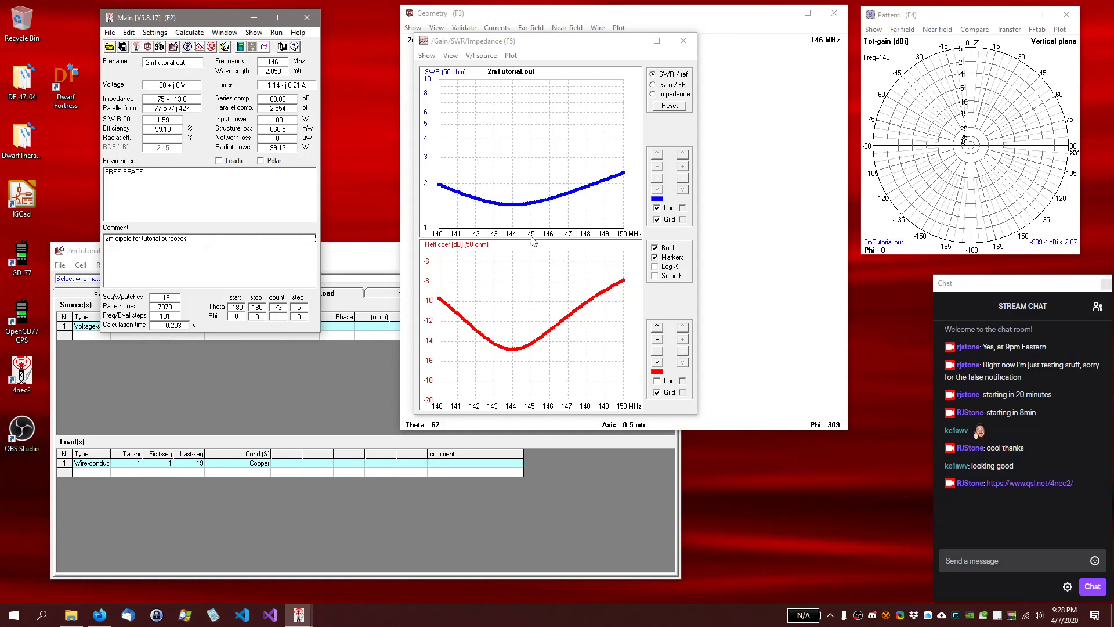
Read the SWR at its minimum and at 146 MHz, and the impedance near zero reactance and at 146 MHz
{"action": "left_click", "coordinate": [516, 214]}
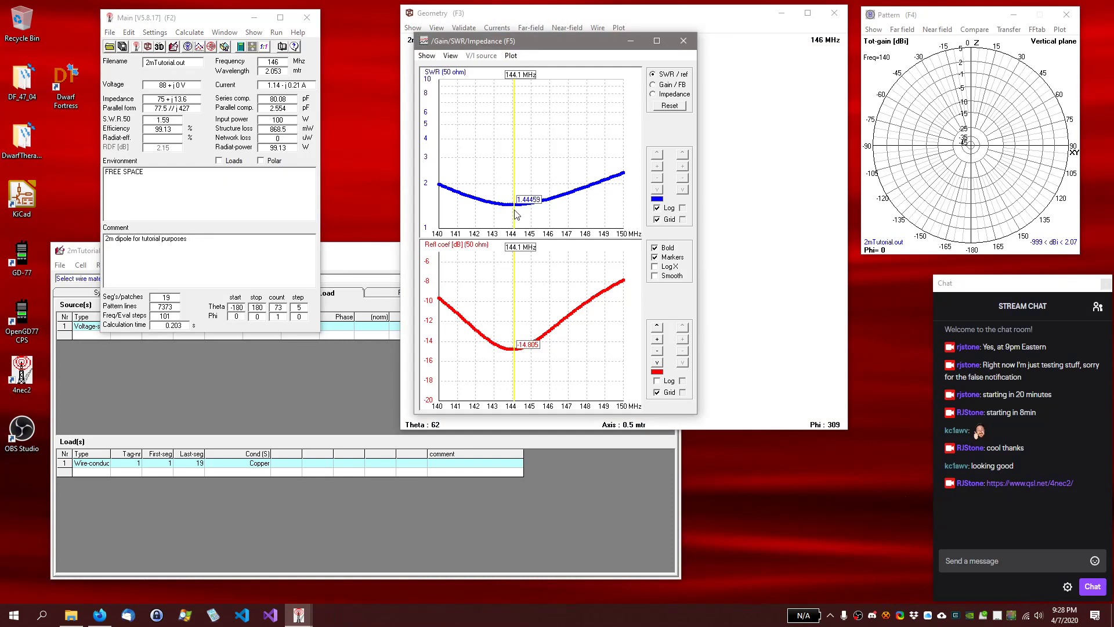
{"action": "mouse_move", "coordinate": [518, 214]}
{"action": "left_mouse_down"}
{"action": "mouse_move", "coordinate": [573, 210]}
{"action": "mouse_move", "coordinate": [552, 211]}
{"action": "left_mouse_up"}
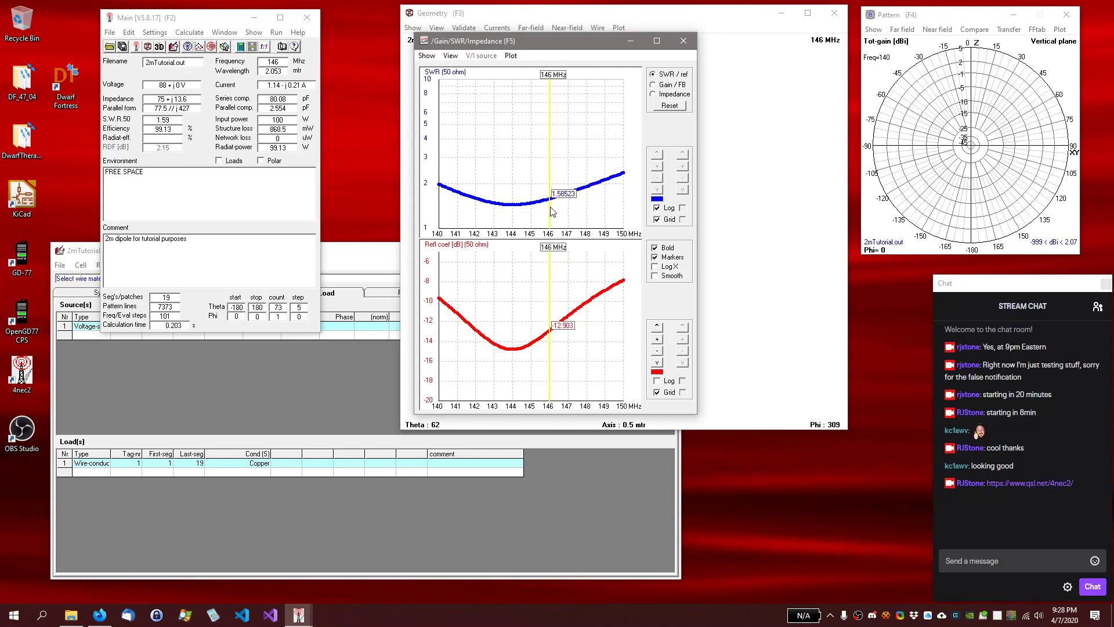
{"action": "left_click", "coordinate": [666, 97]}
{"action": "left_click", "coordinate": [519, 165]}
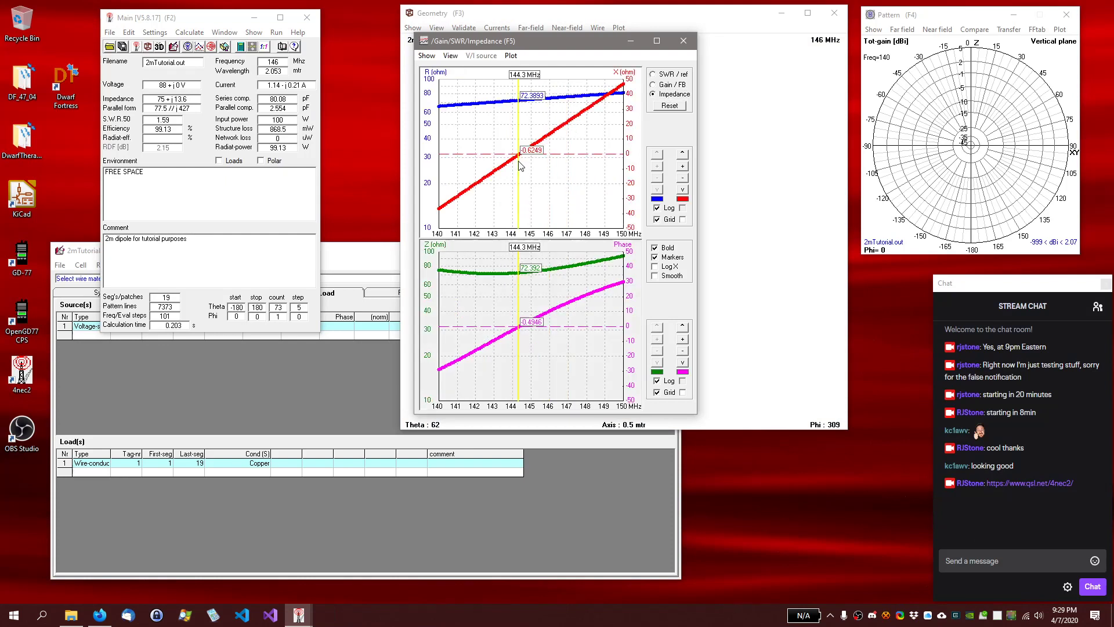
{"action": "left_click_drag", "start_coordinate": [517, 162], "coordinate": [520, 162]}
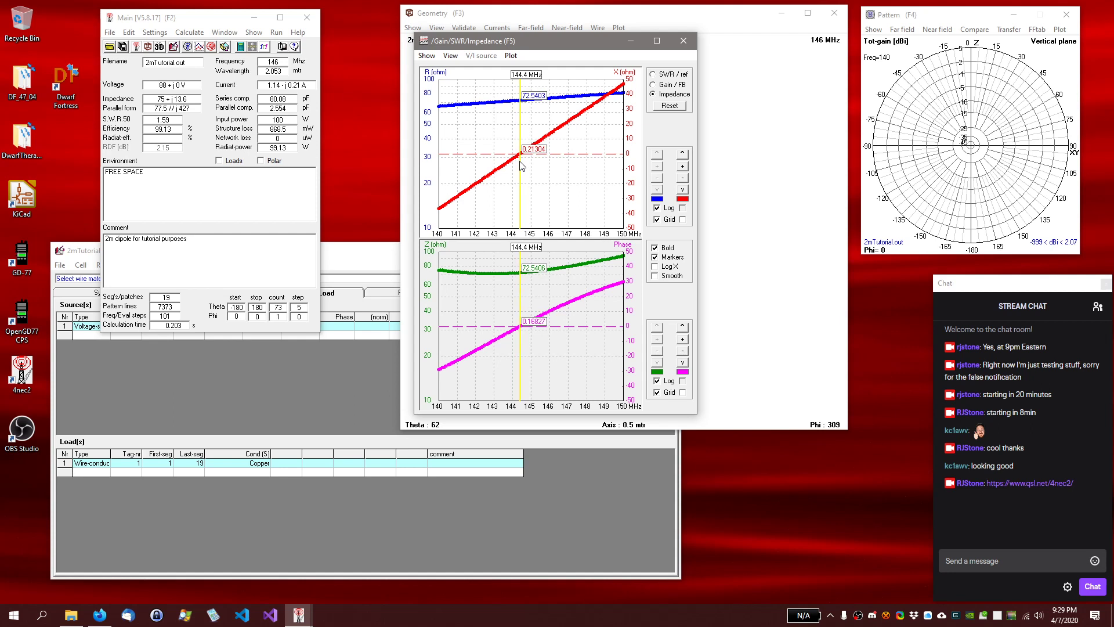
{"action": "left_click_drag", "start_coordinate": [522, 166], "coordinate": [551, 166]}
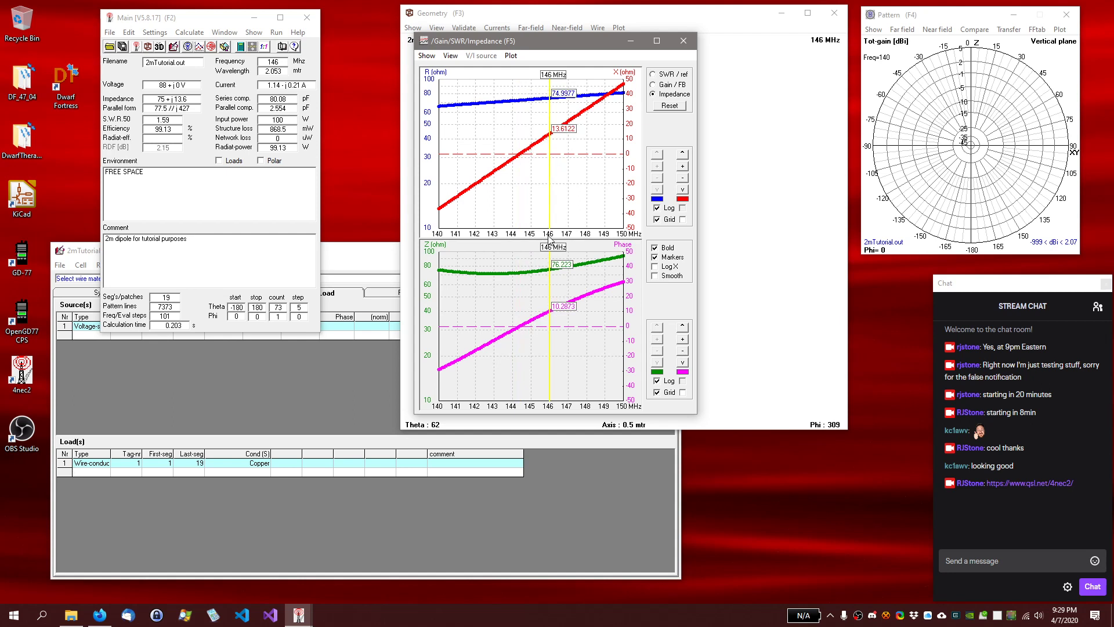
Show the dipole's SWR and reflection plots and examine the SWR curve from its minimum up to 147 MHz
{"action": "left_click", "coordinate": [662, 76]}
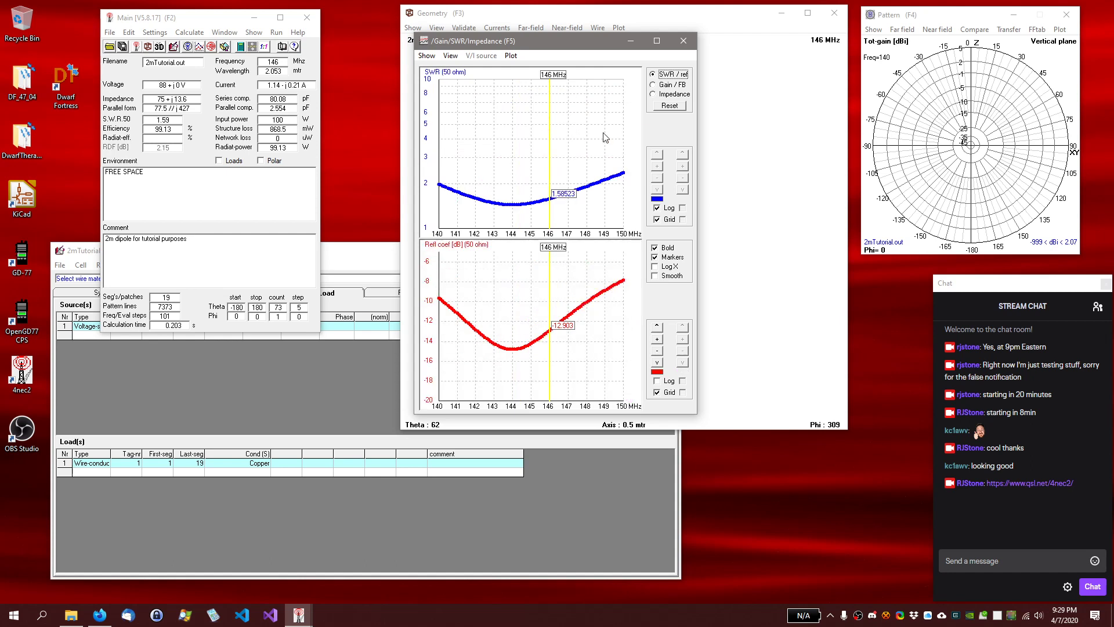
{"action": "left_click_drag", "start_coordinate": [504, 208], "coordinate": [551, 210]}
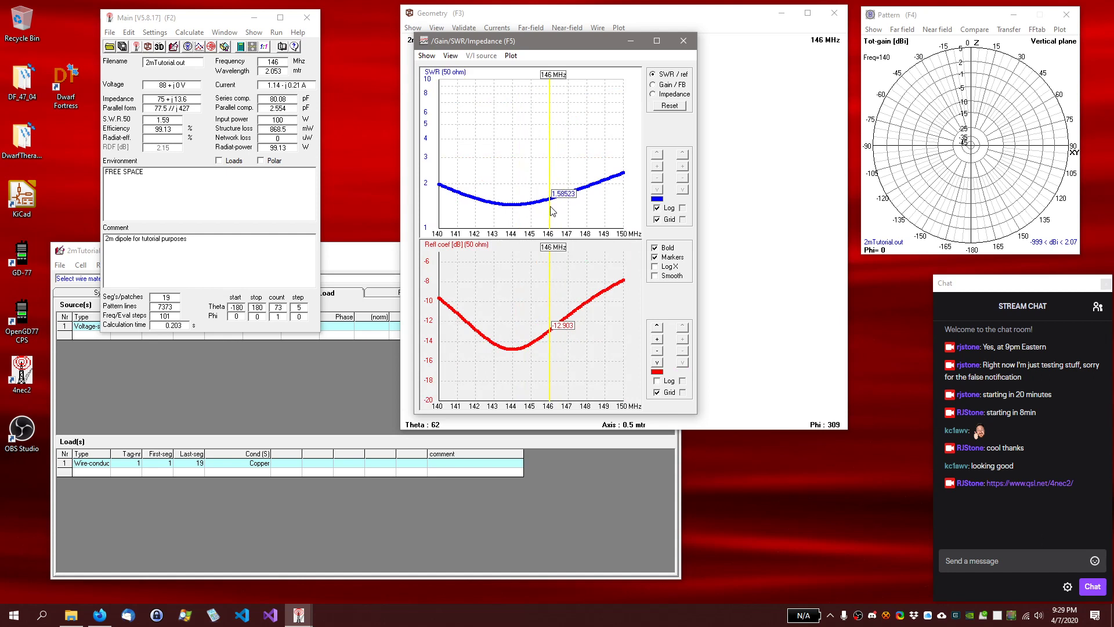
{"action": "left_click", "coordinate": [513, 223]}
{"action": "mouse_move", "coordinate": [513, 225]}
{"action": "left_mouse_down"}
{"action": "mouse_move", "coordinate": [588, 225]}
{"action": "mouse_move", "coordinate": [512, 226]}
{"action": "mouse_move", "coordinate": [568, 226]}
{"action": "left_mouse_up"}
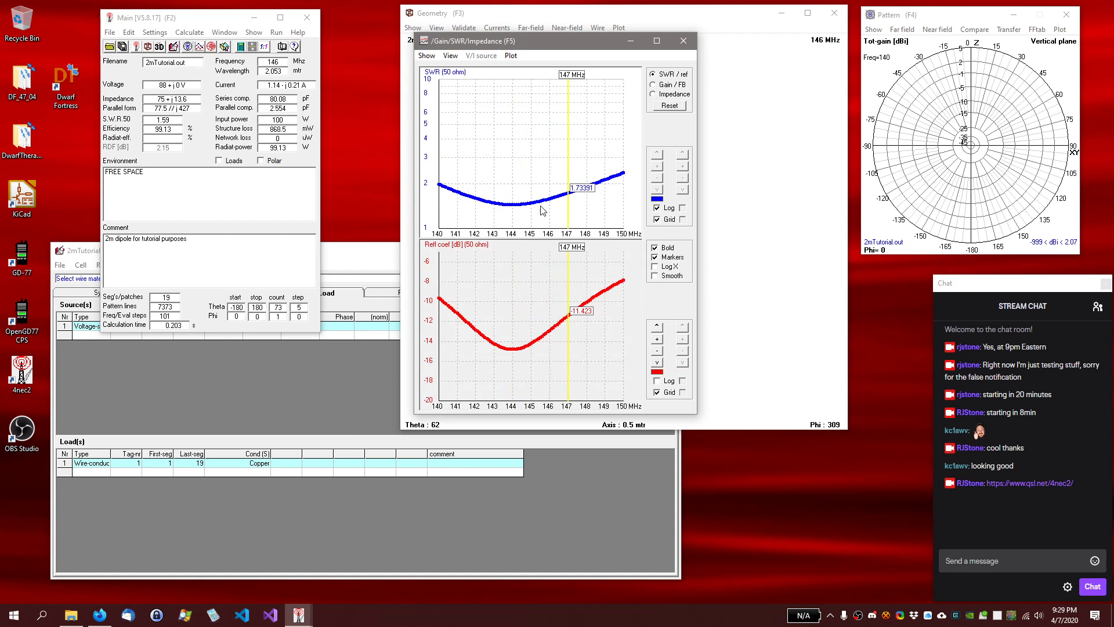
Review the antenna file's length symbol, source and load, and wire geometry, and close the editor
{"action": "left_click", "coordinate": [370, 255]}
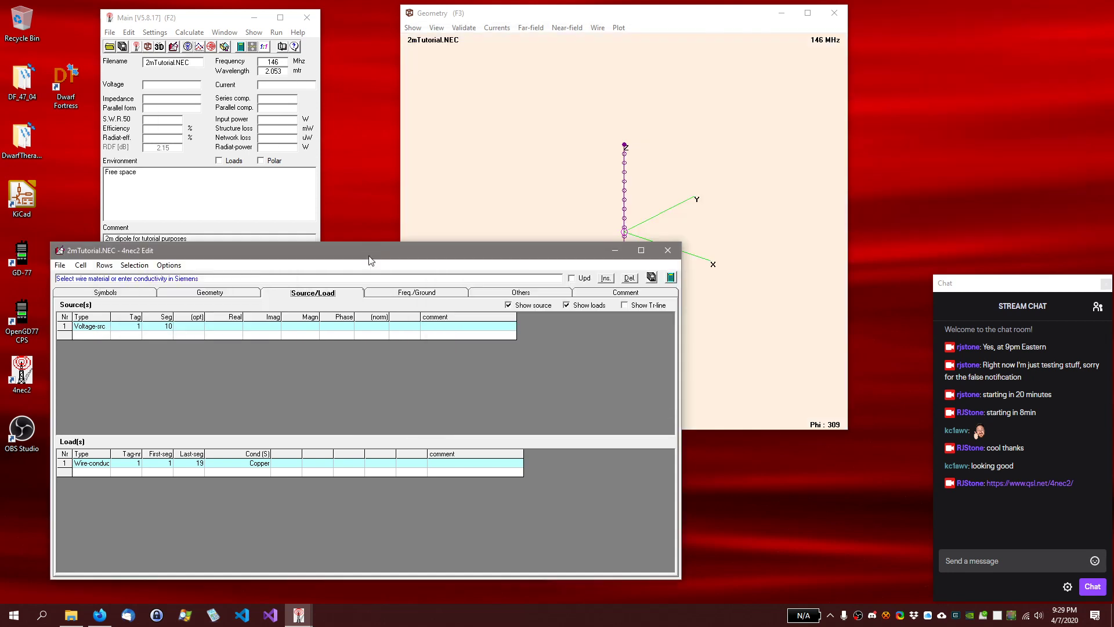
{"action": "left_click", "coordinate": [132, 295]}
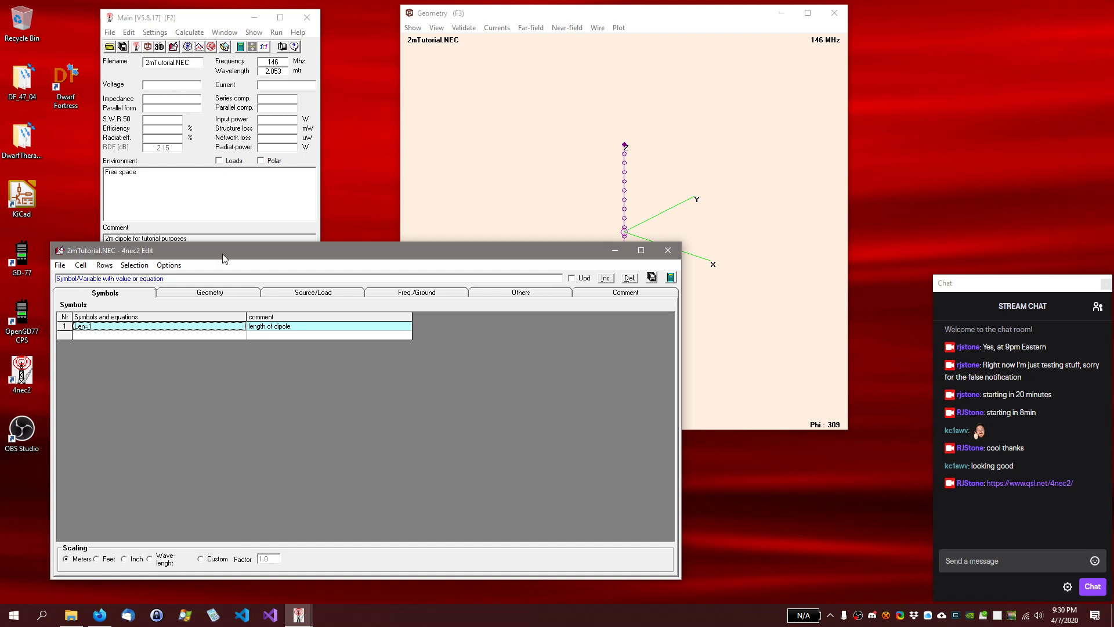
{"action": "mouse_move", "coordinate": [221, 254]}
{"action": "left_mouse_down"}
{"action": "mouse_move", "coordinate": [283, 230]}
{"action": "mouse_move", "coordinate": [234, 234]}
{"action": "mouse_move", "coordinate": [232, 244]}
{"action": "left_mouse_up"}
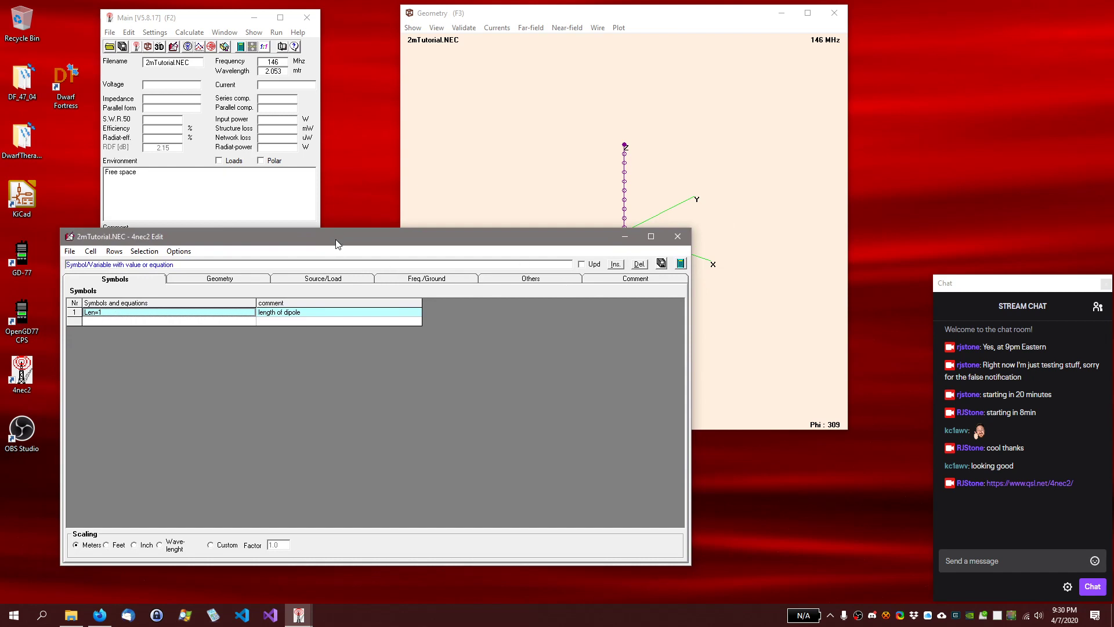
{"action": "left_click", "coordinate": [318, 281]}
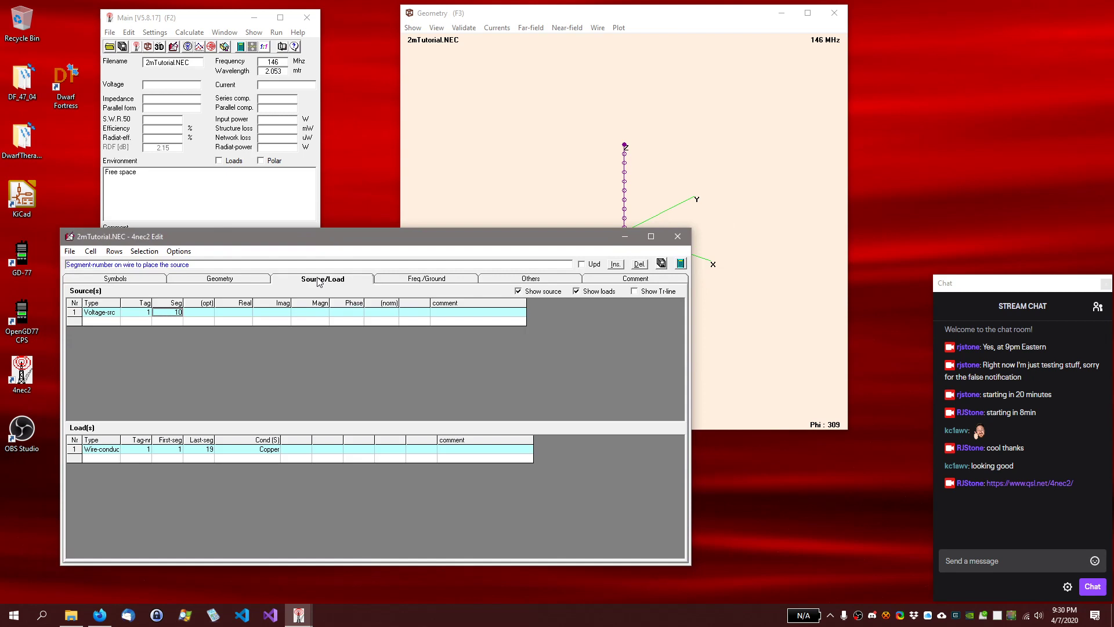
{"action": "left_click", "coordinate": [247, 278]}
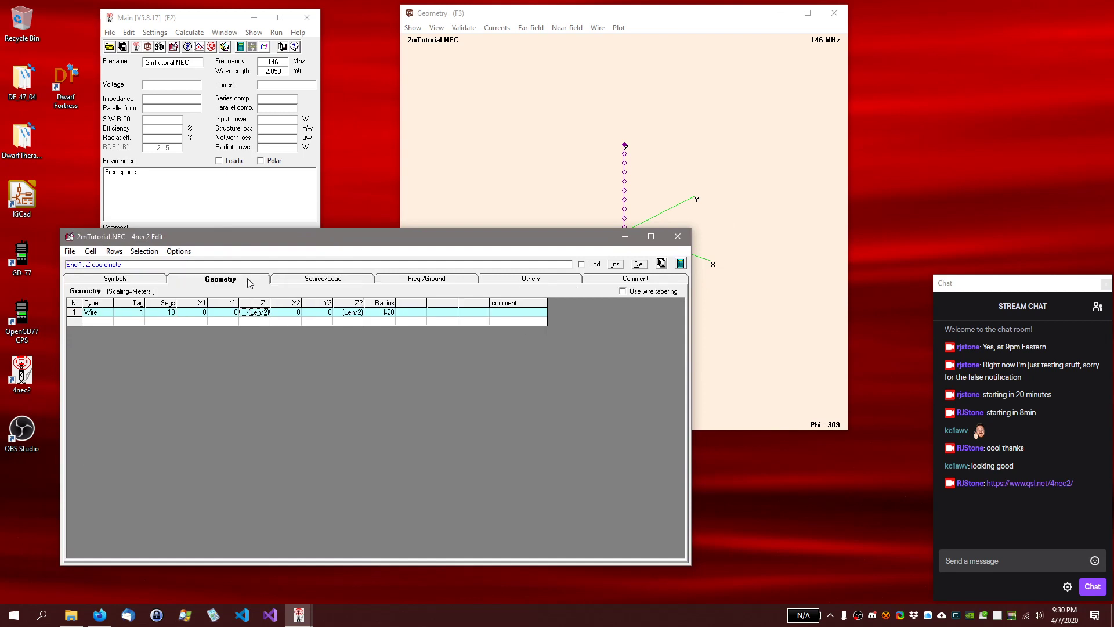
{"action": "left_click", "coordinate": [140, 280]}
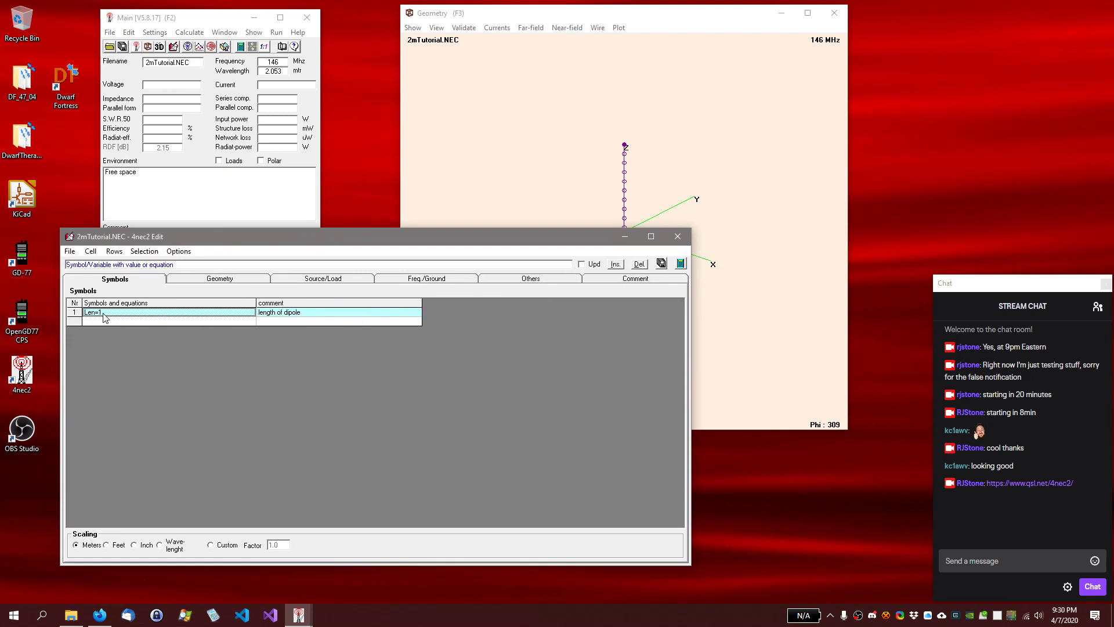
{"action": "left_click", "coordinate": [679, 236]}
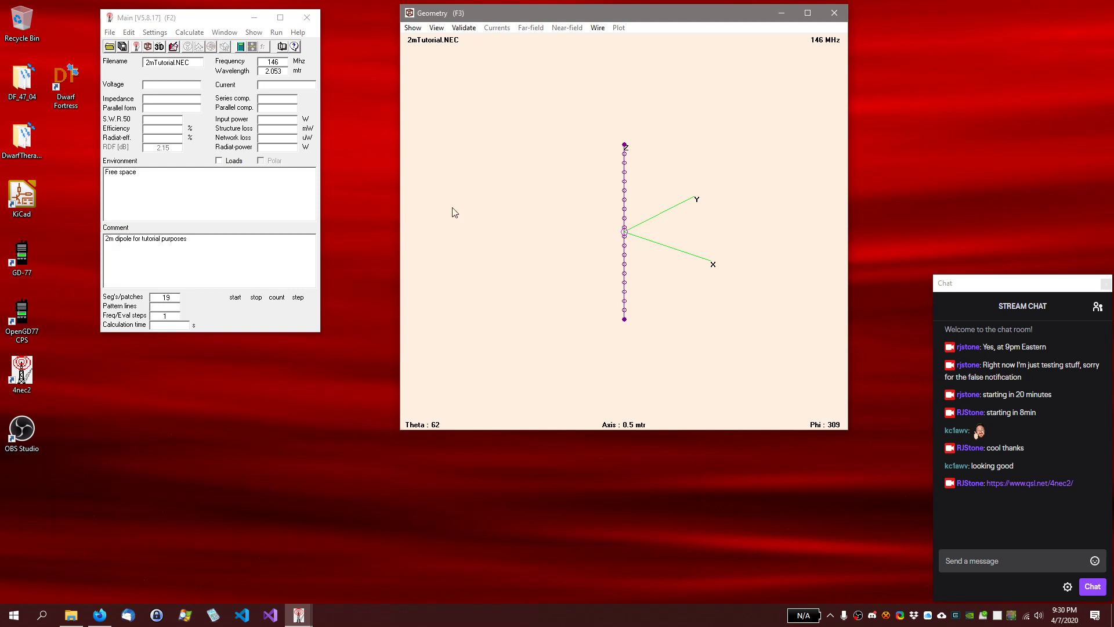
Start the optimizer and select the dipole length symbol Len as the variable to optimize
{"action": "left_click", "coordinate": [192, 32]}
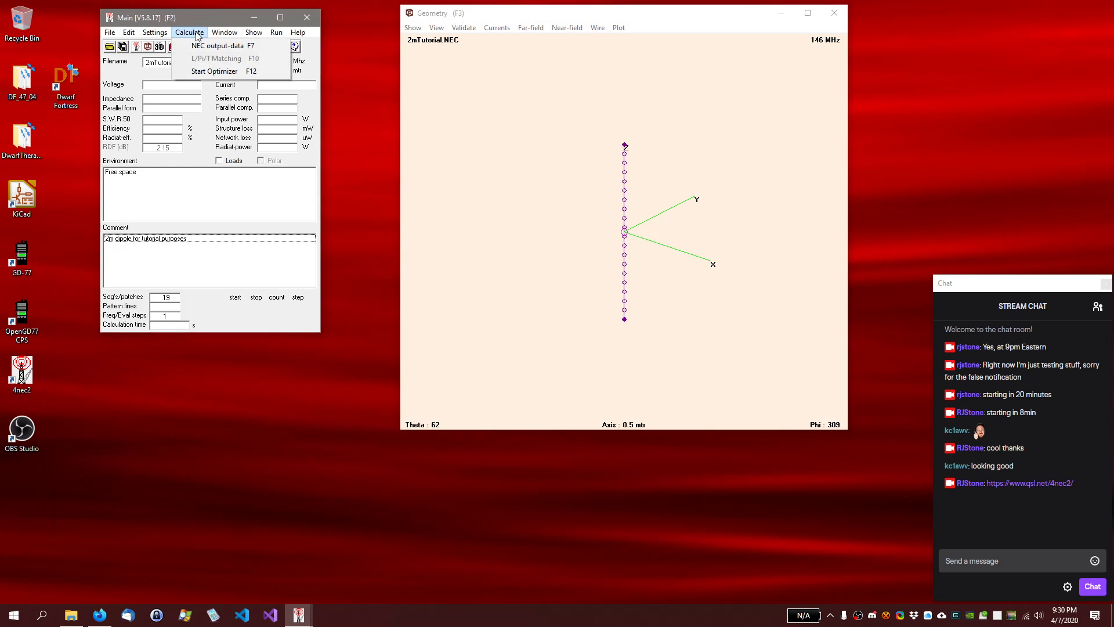
{"action": "left_click", "coordinate": [217, 71]}
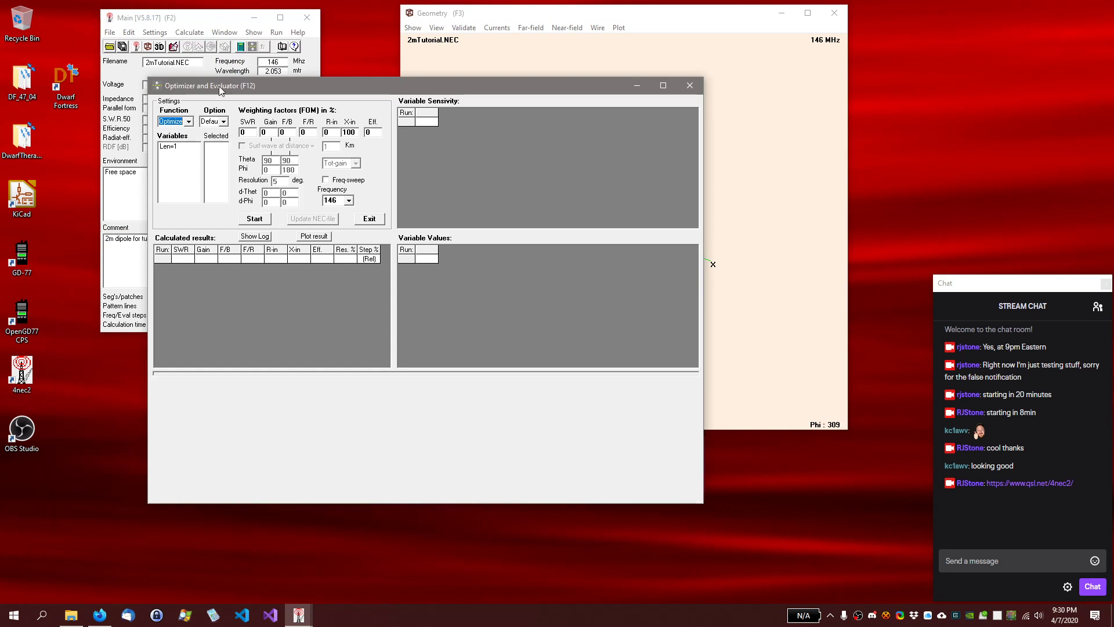
{"action": "mouse_move", "coordinate": [297, 86]}
{"action": "left_mouse_down"}
{"action": "mouse_move", "coordinate": [298, 113]}
{"action": "mouse_move", "coordinate": [303, 106]}
{"action": "left_mouse_up"}
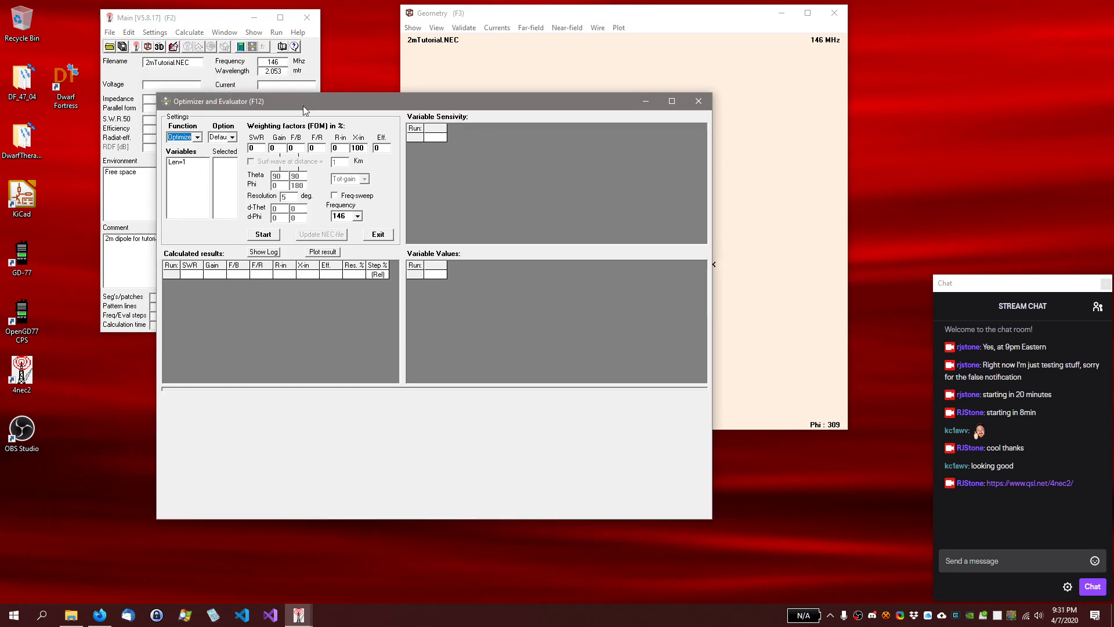
{"action": "left_click", "coordinate": [179, 163]}
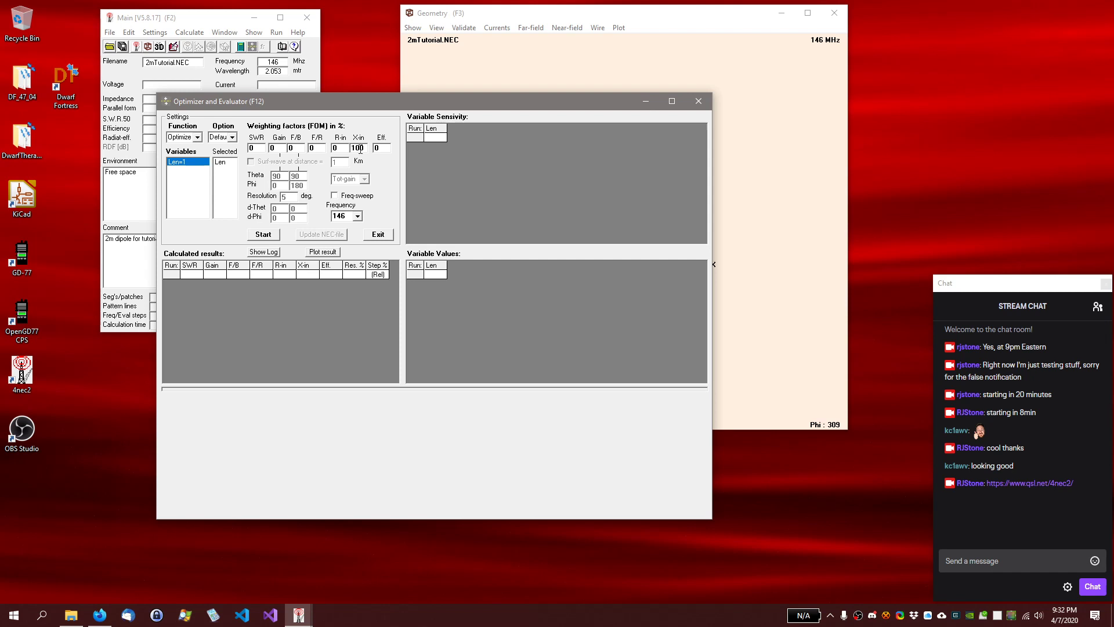
Set the optimizer's SWR and X-in weighting factors to 100% each and run the optimization at 146 MHz
{"action": "double_click", "coordinate": [256, 149]}
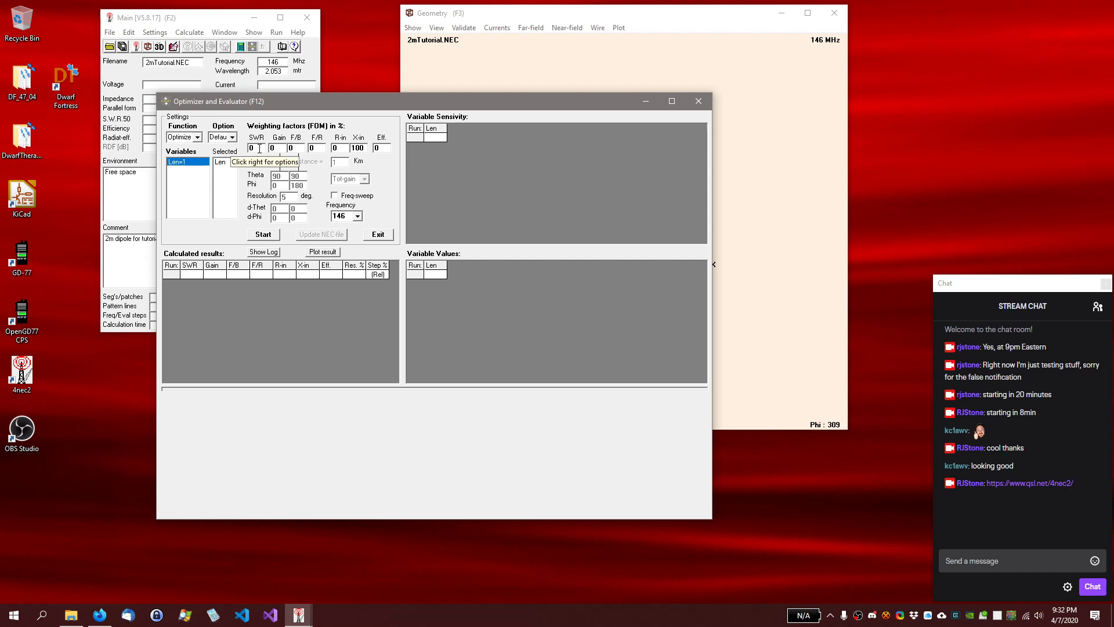
{"action": "type", "text": "100"}
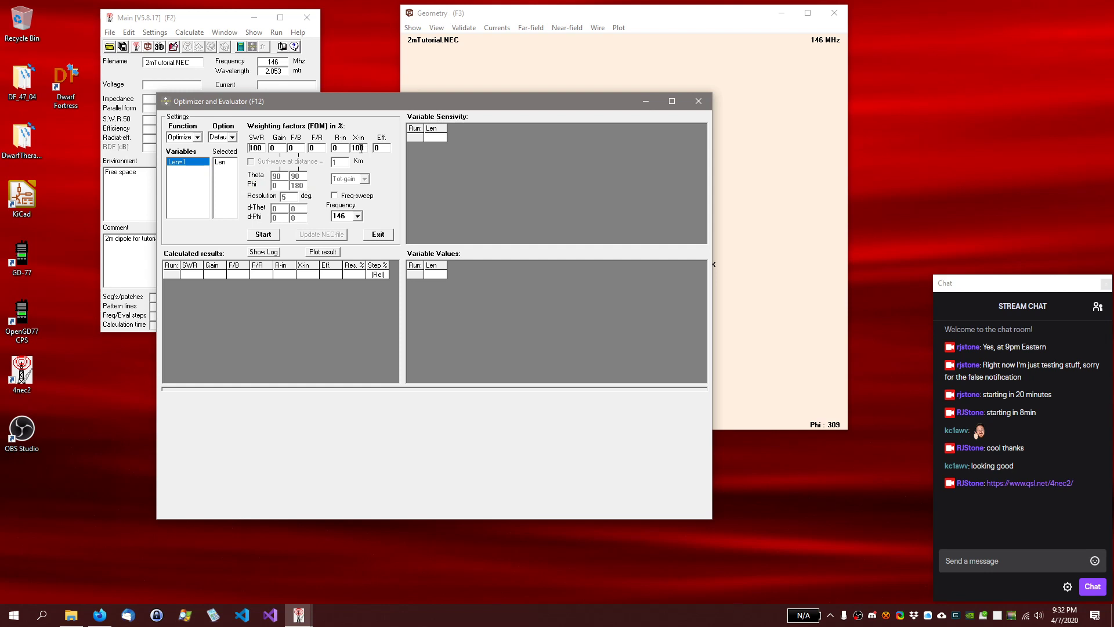
{"action": "double_click", "coordinate": [360, 149]}
{"action": "type", "text": "050"}
{"action": "double_click", "coordinate": [364, 148]}
{"action": "type", "text": "100"}
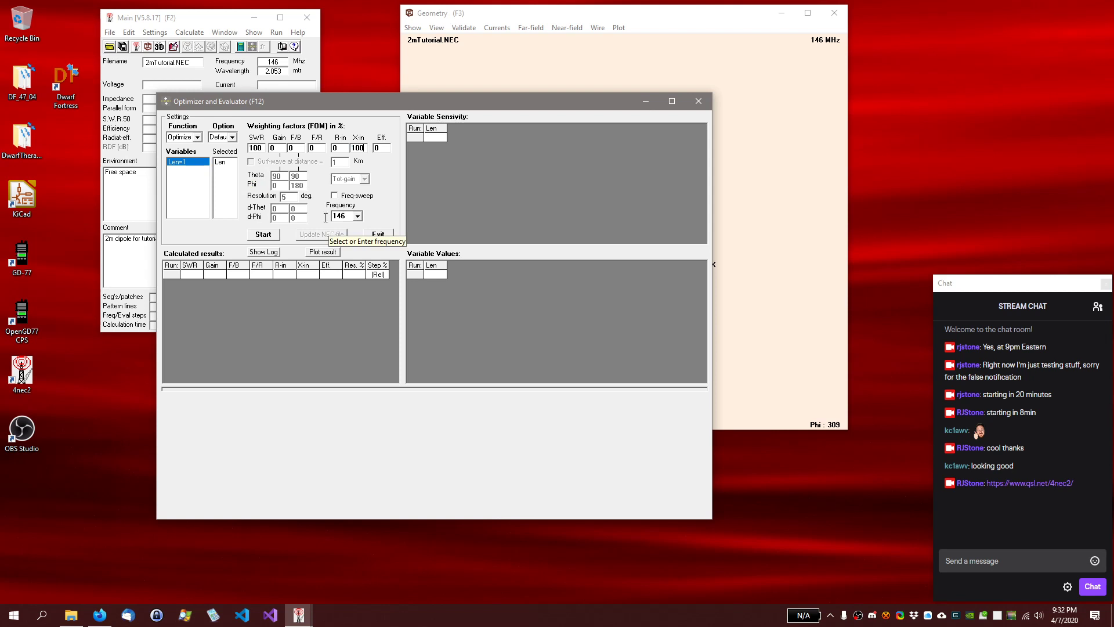
{"action": "left_click", "coordinate": [259, 241]}
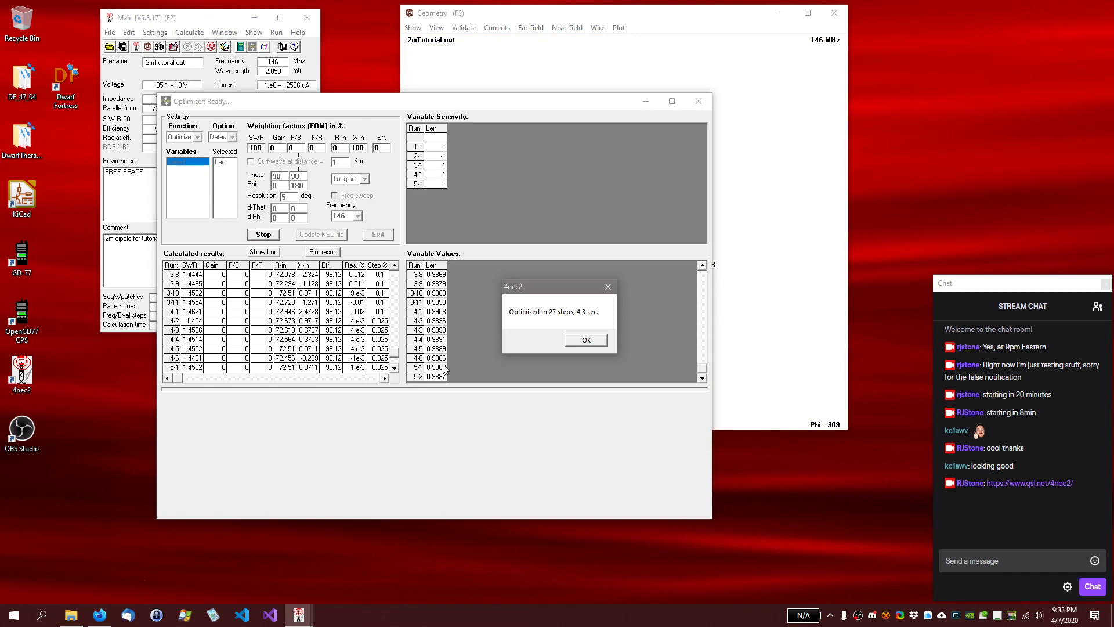
{"action": "left_click", "coordinate": [587, 342]}
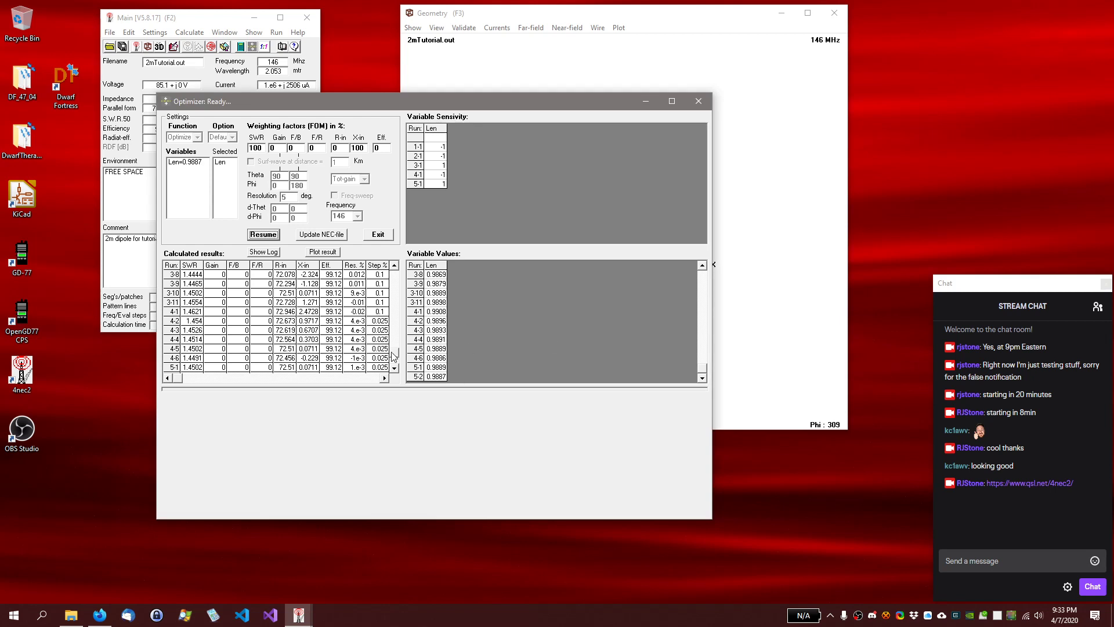
Compare SWR, R-in, X-in and the Len values from the first to the last optimization run
{"action": "left_click_drag", "start_coordinate": [394, 354], "coordinate": [395, 277]}
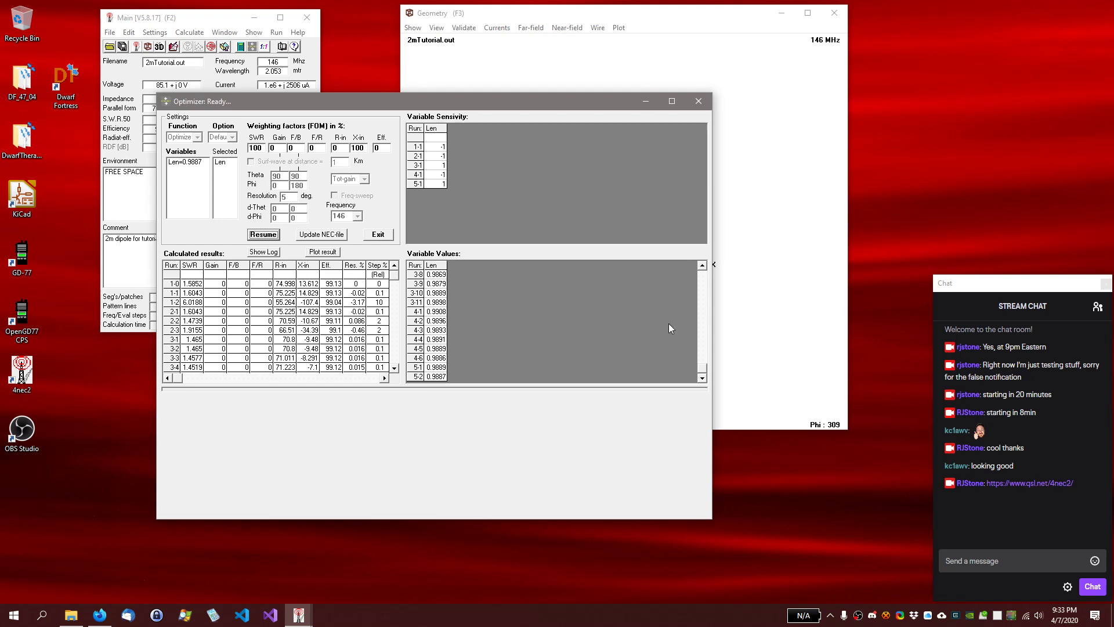
{"action": "left_click_drag", "start_coordinate": [698, 364], "coordinate": [701, 273]}
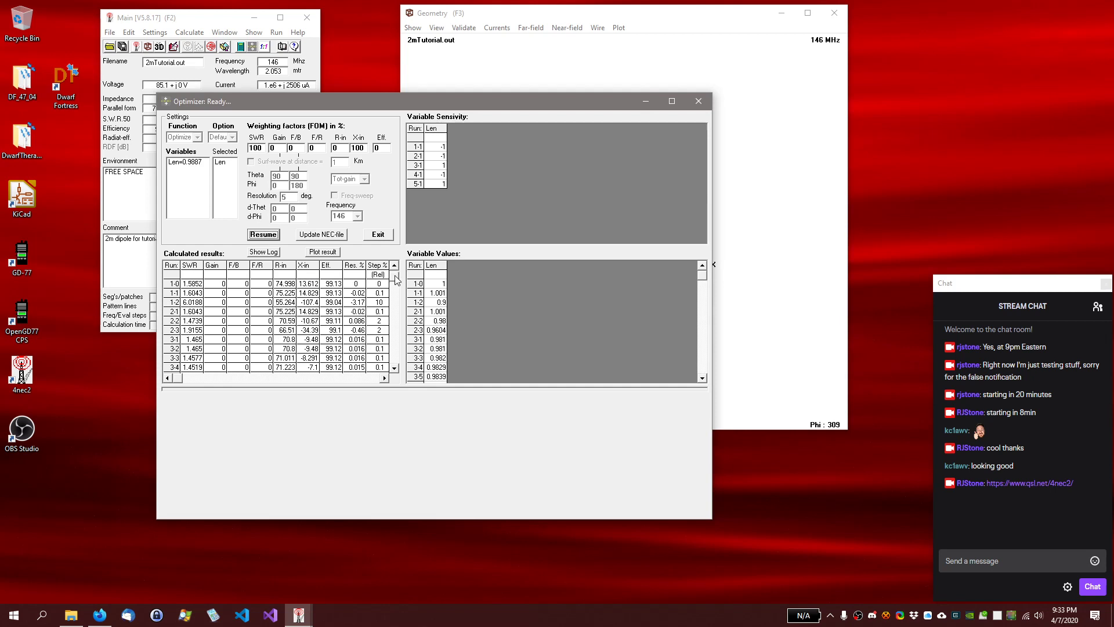
{"action": "left_click", "coordinate": [194, 302]}
{"action": "left_click_drag", "start_coordinate": [397, 280], "coordinate": [405, 369]}
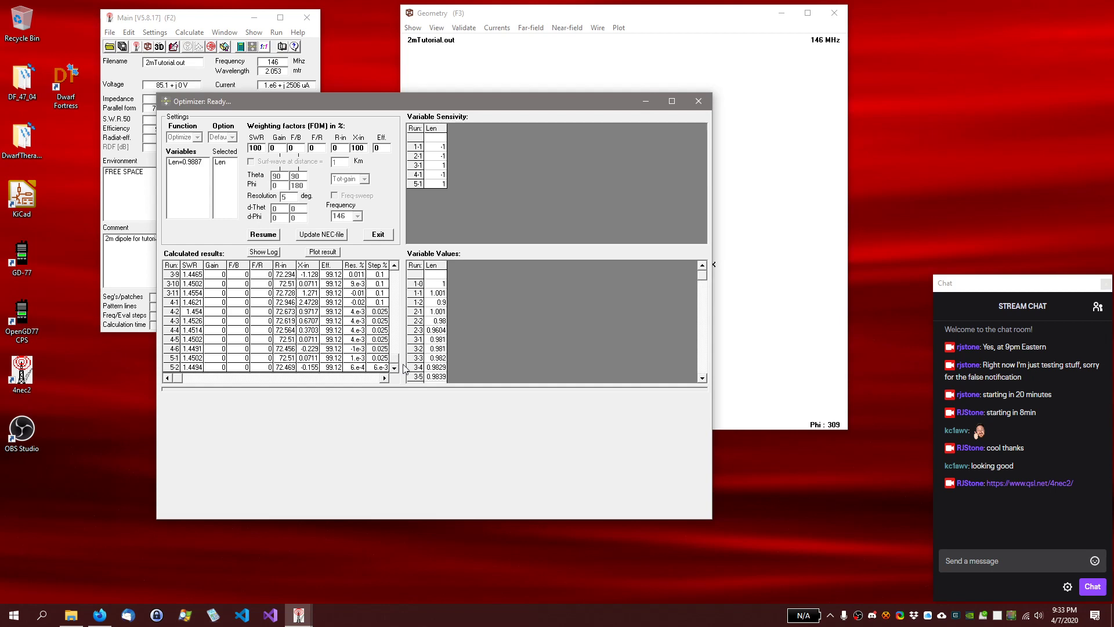
{"action": "left_click", "coordinate": [194, 369]}
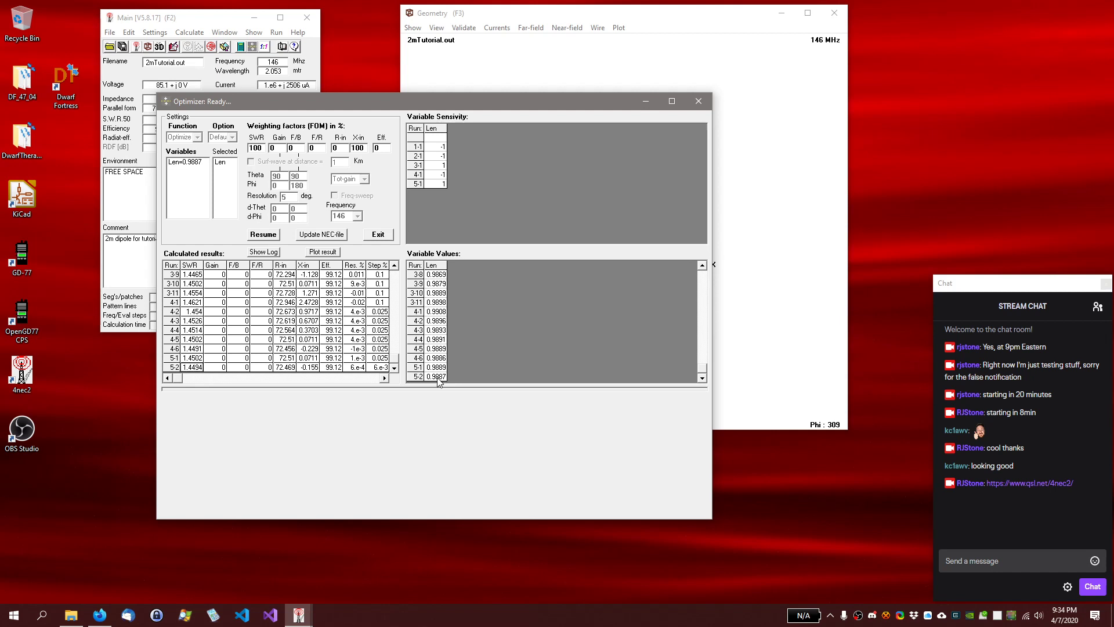
Update the NEC file with the optimized length, overwriting 2mTutorial.NEC, and close the optimizer
{"action": "left_click", "coordinate": [317, 237]}
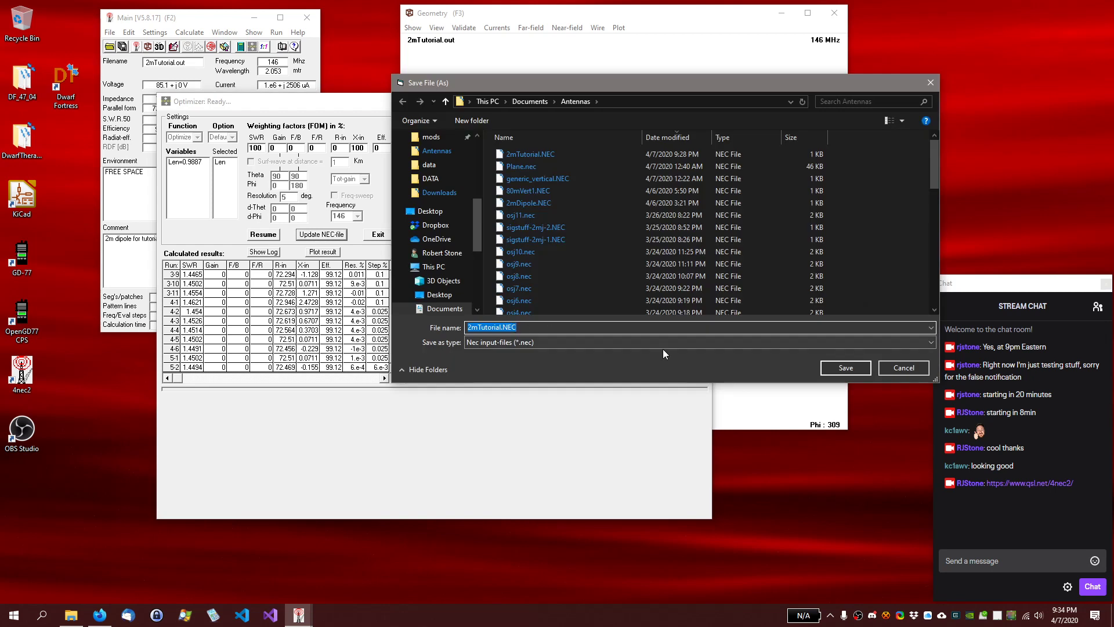
{"action": "left_click", "coordinate": [844, 369]}
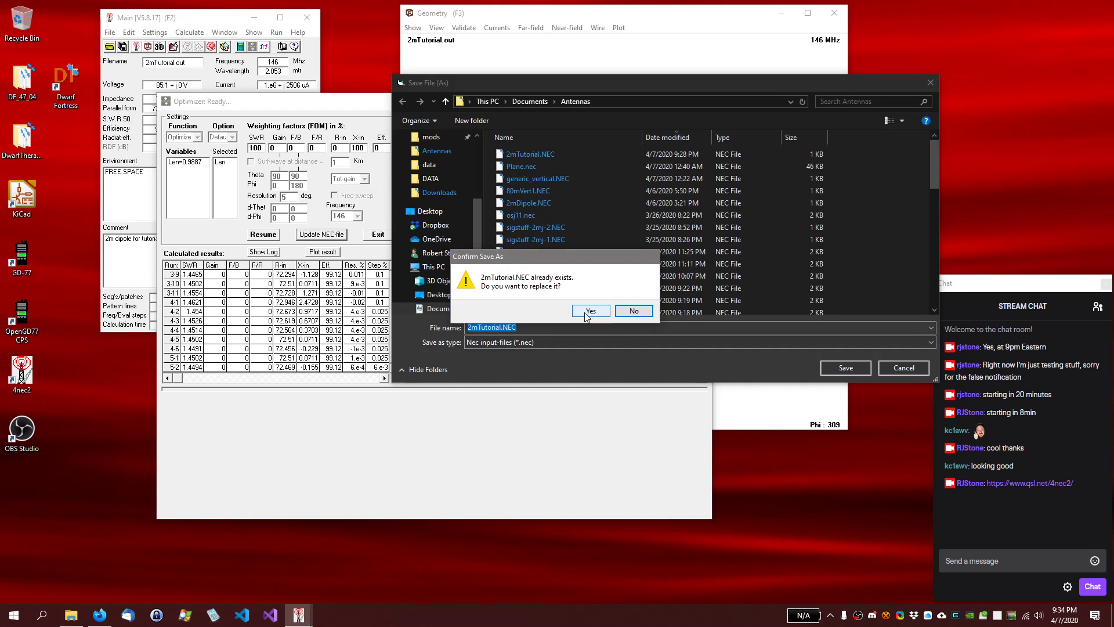
{"action": "left_click", "coordinate": [590, 311]}
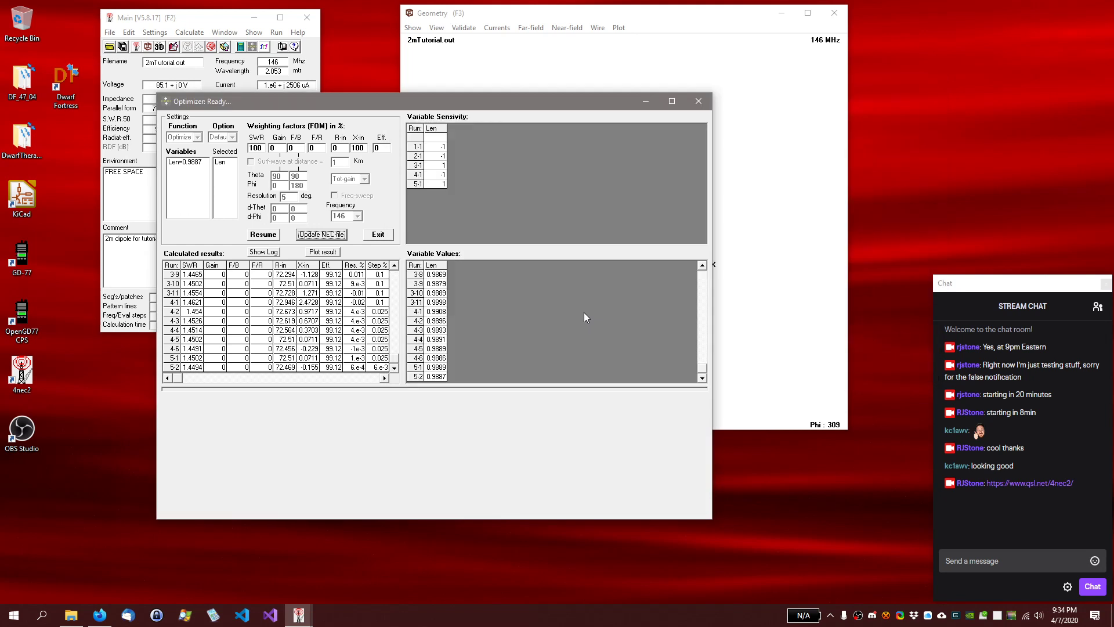
{"action": "left_click", "coordinate": [698, 101]}
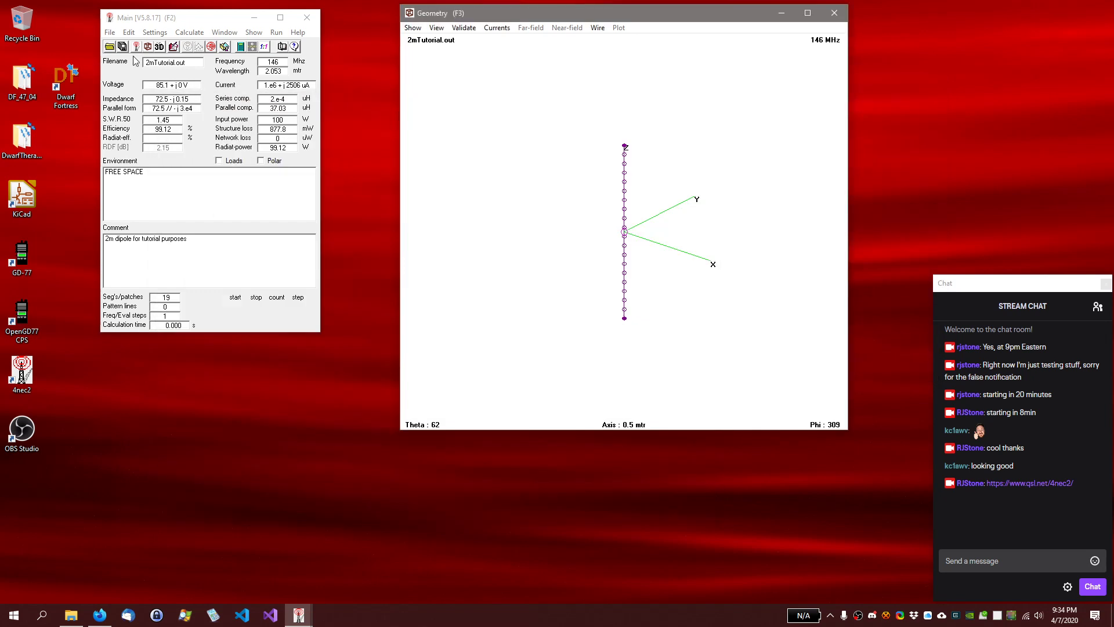
Open the 2 m dipole's input (.nec) file for editing
{"action": "left_click", "coordinate": [109, 34]}
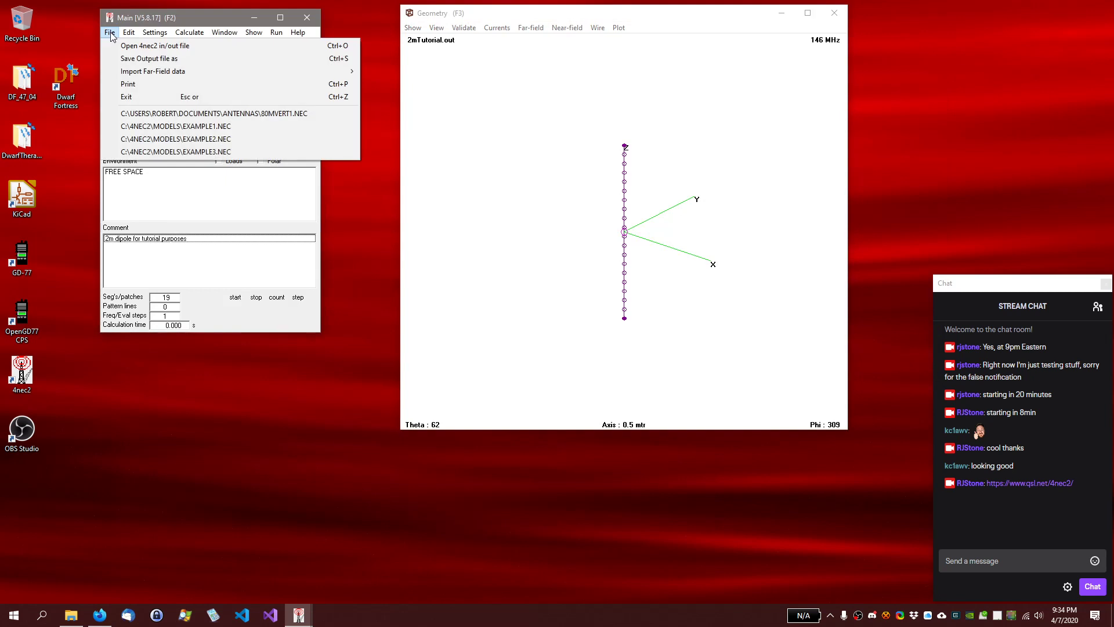
{"action": "mouse_move", "coordinate": [146, 34]}
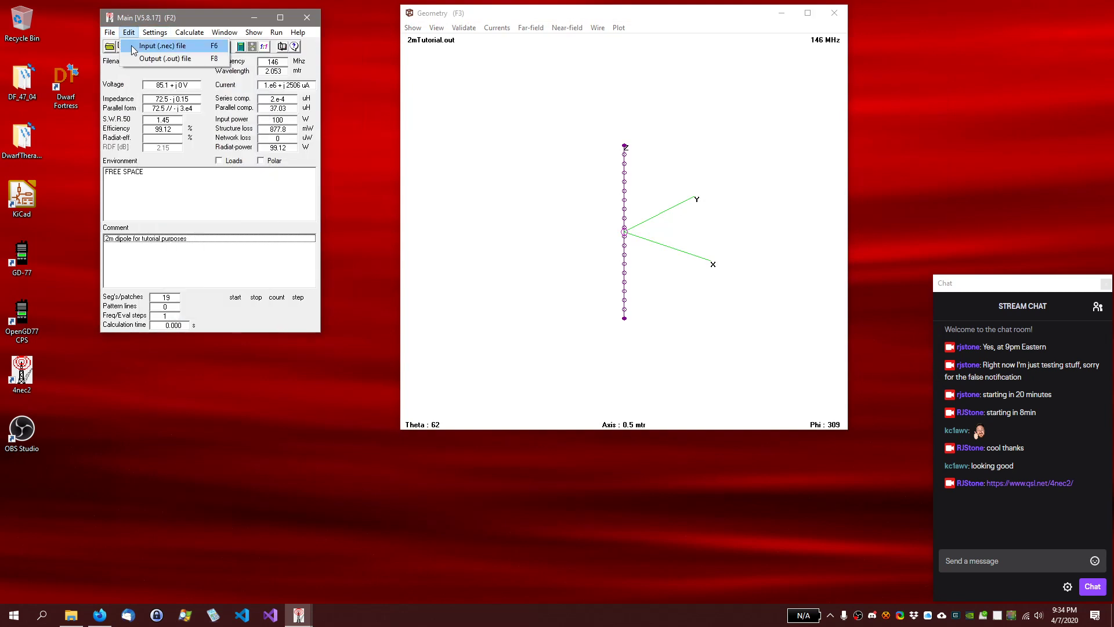
{"action": "left_click", "coordinate": [151, 46]}
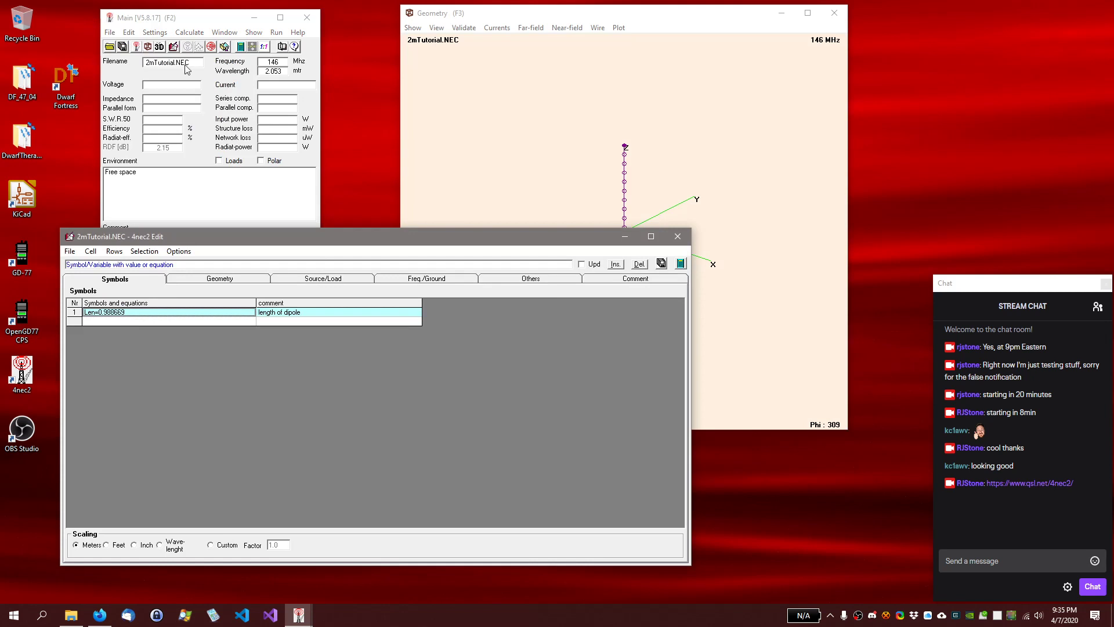
Generate a vertical frequency sweep of the dipole from 140 to 150 MHz in 0.1 MHz steps
{"action": "left_click", "coordinate": [222, 35]}
{"action": "left_click", "coordinate": [215, 45]}
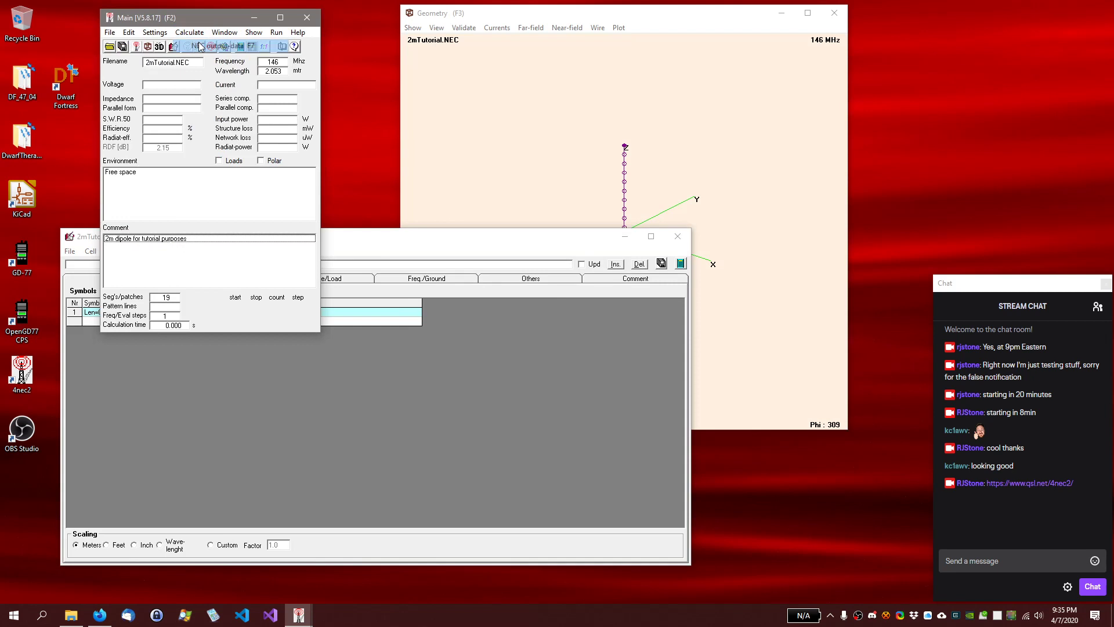
{"action": "left_click", "coordinate": [374, 181]}
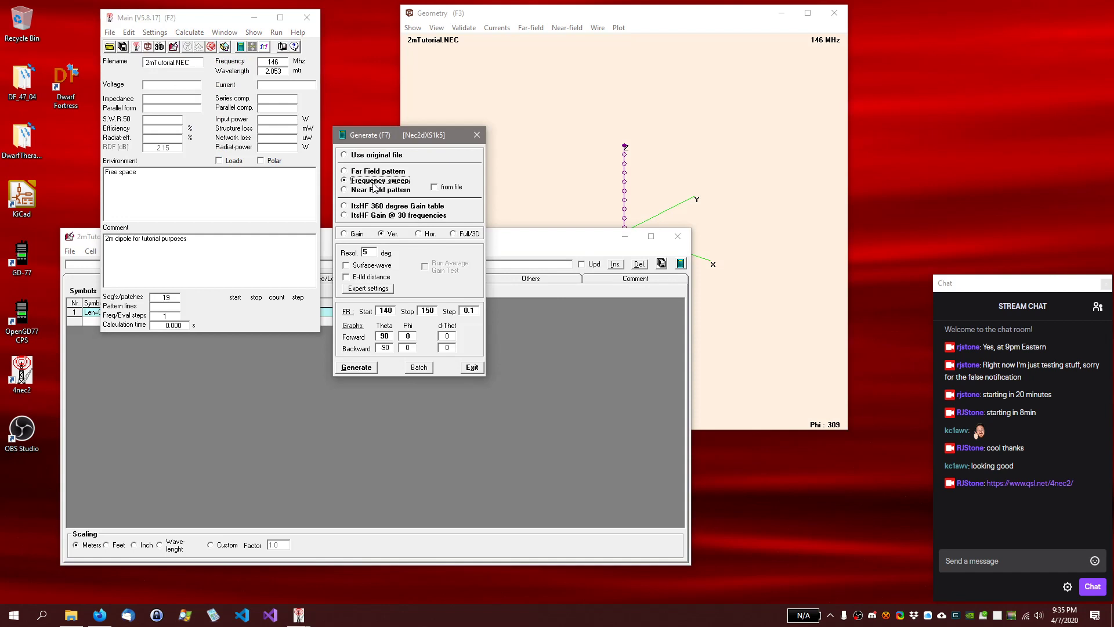
{"action": "left_click", "coordinate": [360, 366]}
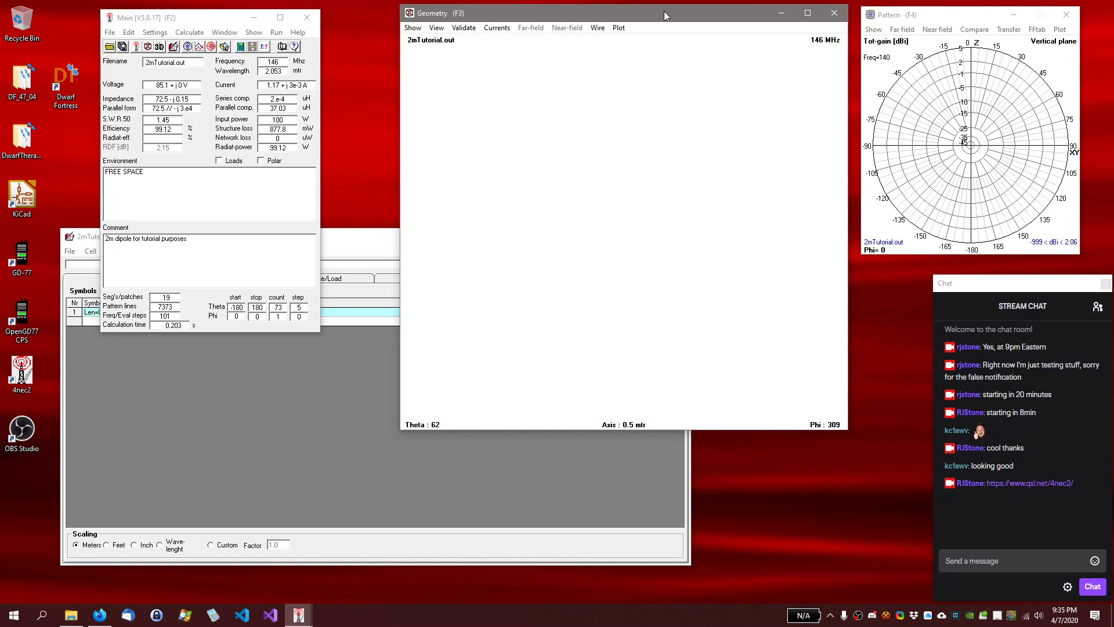
Rearrange the result windows so the SWR and reflection coefficient plots are in front and unobstructed
{"action": "left_click_drag", "start_coordinate": [664, 11], "coordinate": [393, 104]}
{"action": "left_click_drag", "start_coordinate": [539, 49], "coordinate": [716, 164]}
{"action": "left_click_drag", "start_coordinate": [453, 111], "coordinate": [653, 22]}
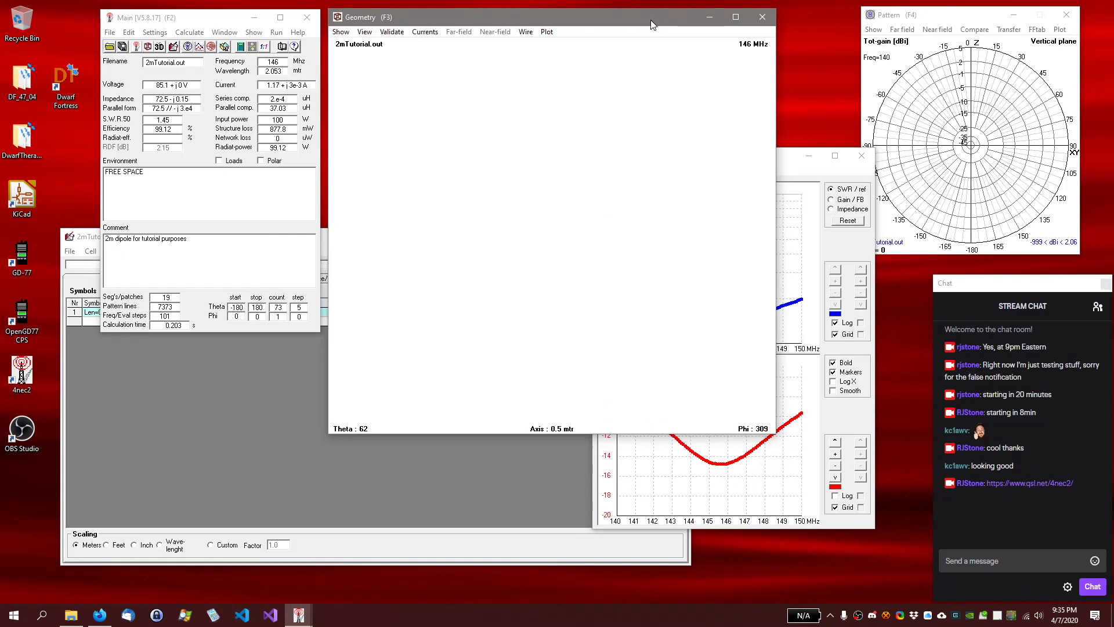
{"action": "left_click", "coordinate": [787, 157]}
{"action": "left_click_drag", "start_coordinate": [785, 155], "coordinate": [782, 137]}
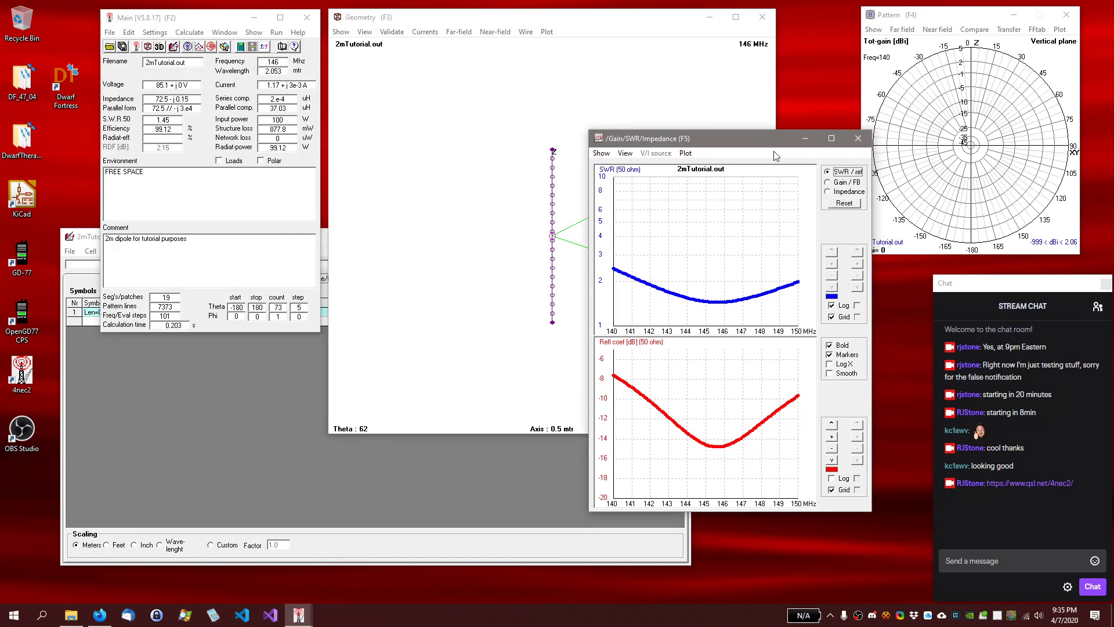
Read the SWR and reflection coefficient at 146 MHz on the sweep plots, and close the plot window
{"action": "left_click", "coordinate": [687, 329]}
{"action": "mouse_move", "coordinate": [687, 329]}
{"action": "left_mouse_down"}
{"action": "mouse_move", "coordinate": [771, 329]}
{"action": "mouse_move", "coordinate": [726, 329]}
{"action": "left_mouse_up"}
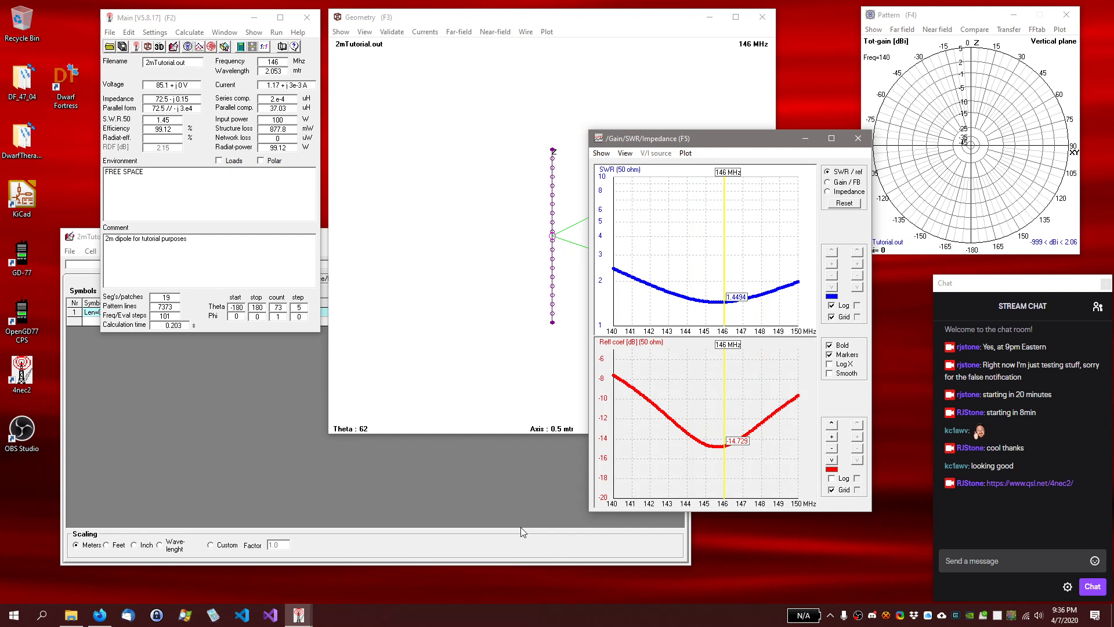
{"action": "left_click", "coordinate": [857, 140]}
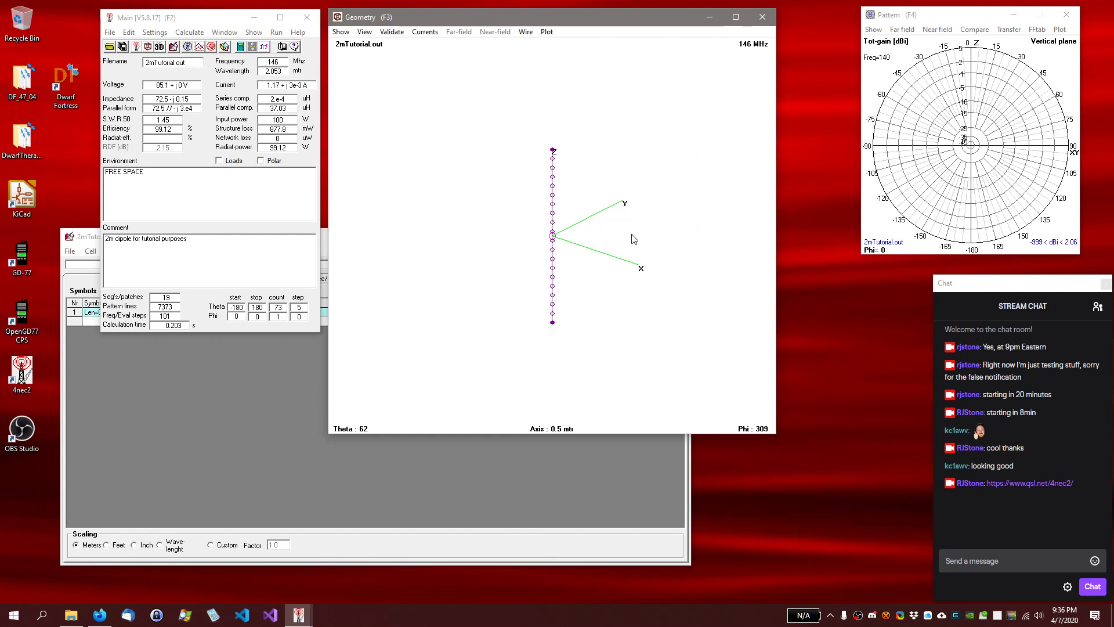
Return to the input file editor and add a second symbol row containing DirSpace=
{"action": "left_click", "coordinate": [424, 544]}
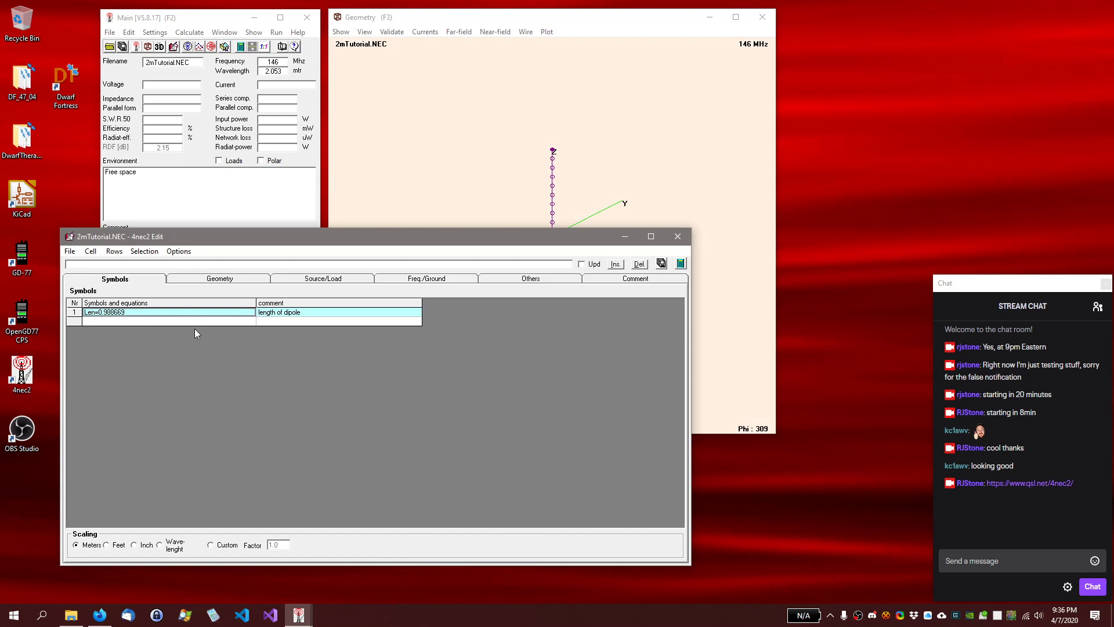
{"action": "left_click", "coordinate": [128, 320]}
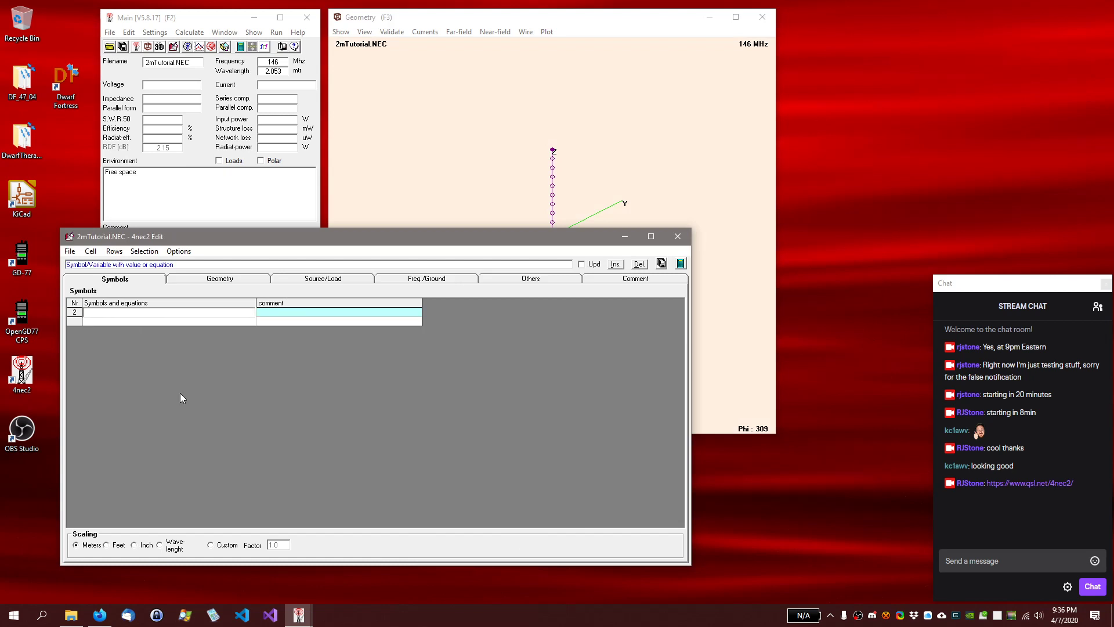
{"action": "type", "text": "DirSpac"}
{"action": "key", "text": "Up"}
{"action": "key", "text": "Up"}
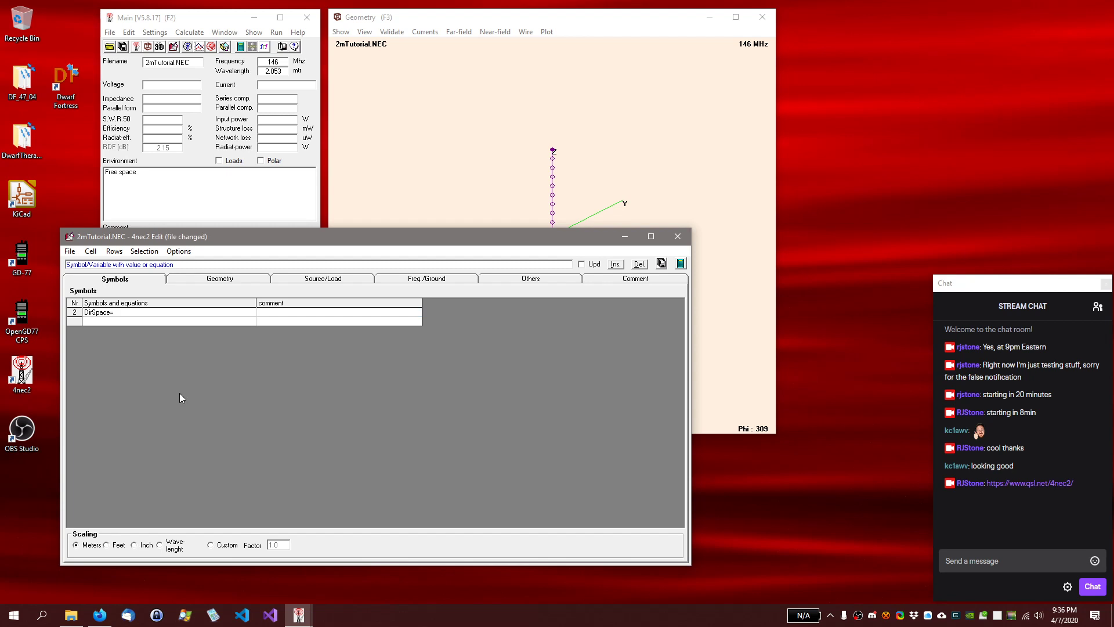
{"action": "key", "text": "Down"}
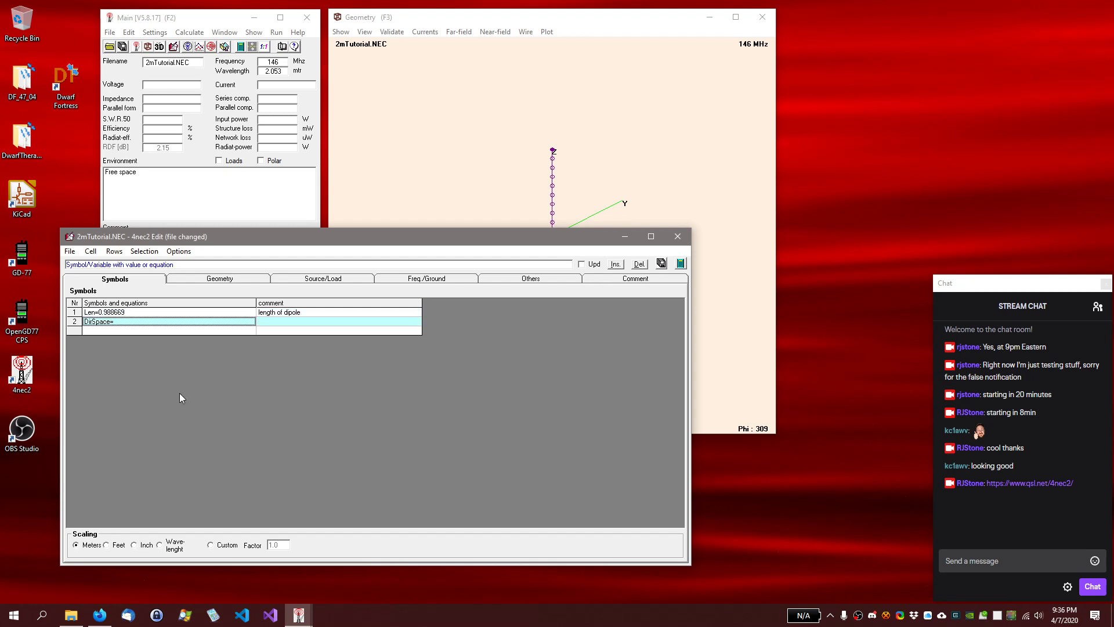
Set the value of the DirSpace symbol to 0.25
{"action": "key", "text": "Return"}
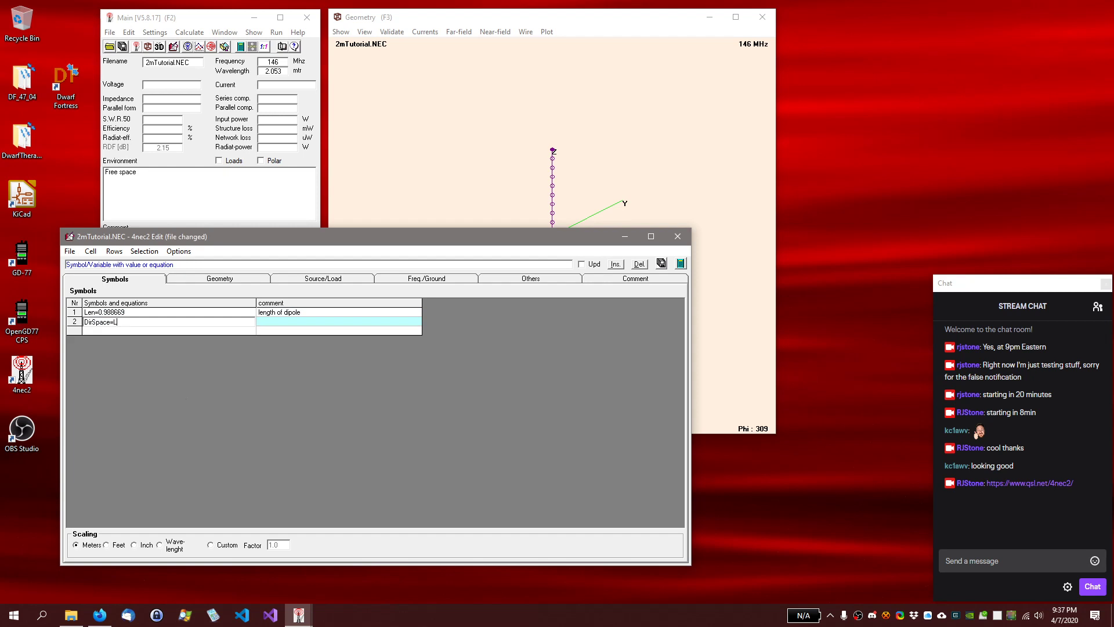
{"action": "type", "text": "Len/2"}
{"action": "key", "text": "BackSpace"}
{"action": "key", "text": "BackSpace"}
{"action": "key", "text": "BackSpace"}
{"action": "key", "text": "BackSpace"}
{"action": "type", "text": "0"}
{"action": "type", "text": "25"}
{"action": "key", "text": "Return"}
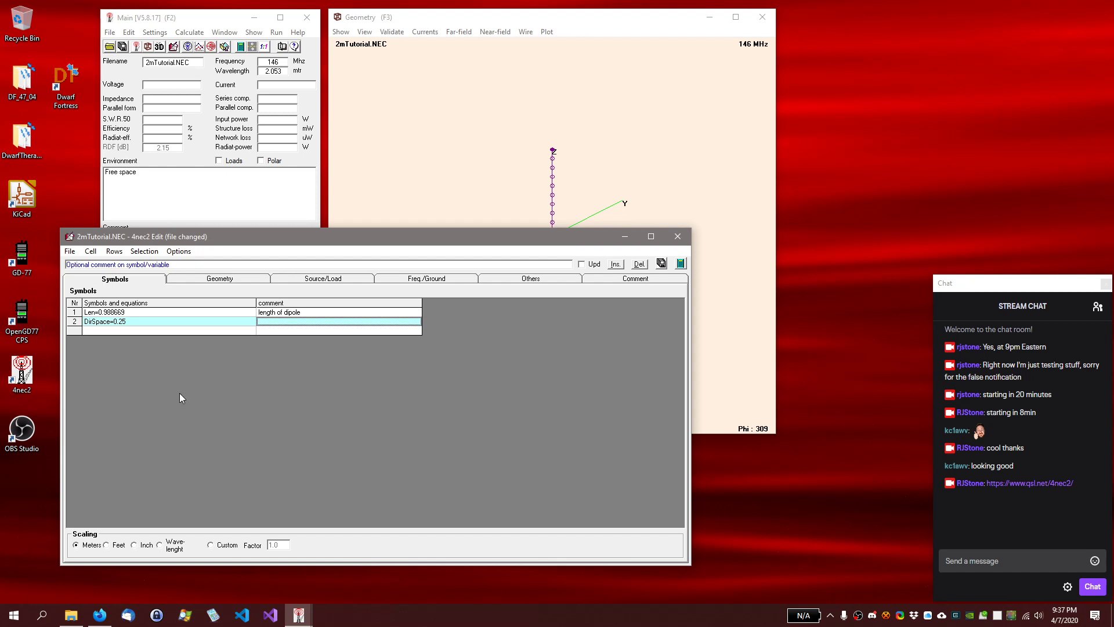
Add the comment "spacng between director and driven" to the DirSpace symbol
{"action": "type", "text": "spacng"}
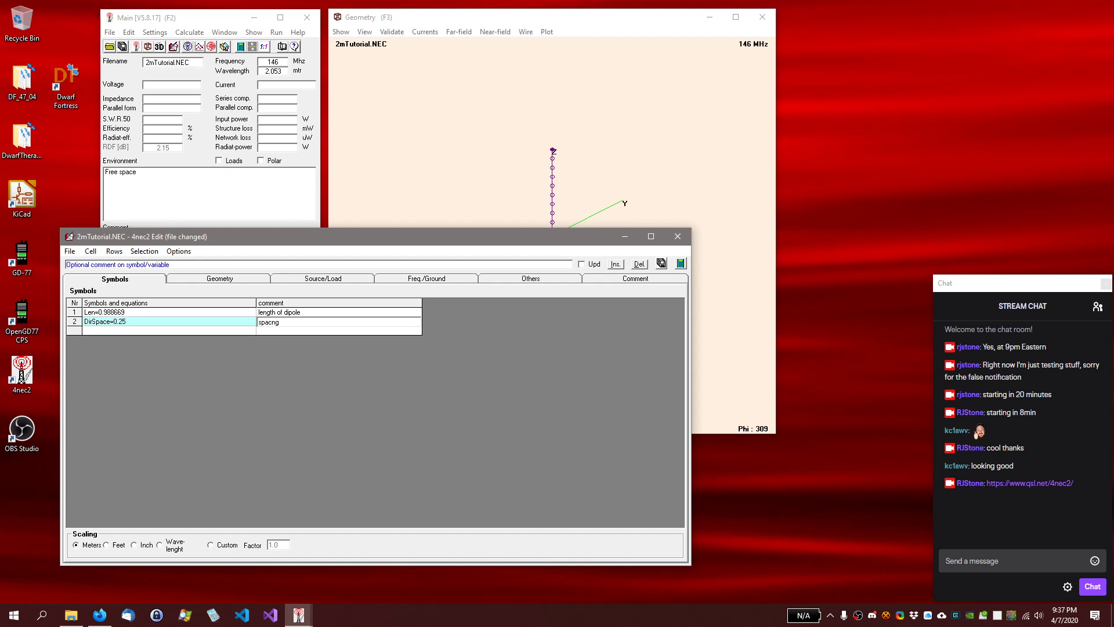
{"action": "type", "text": " between director and driven"}
{"action": "key", "text": "Return"}
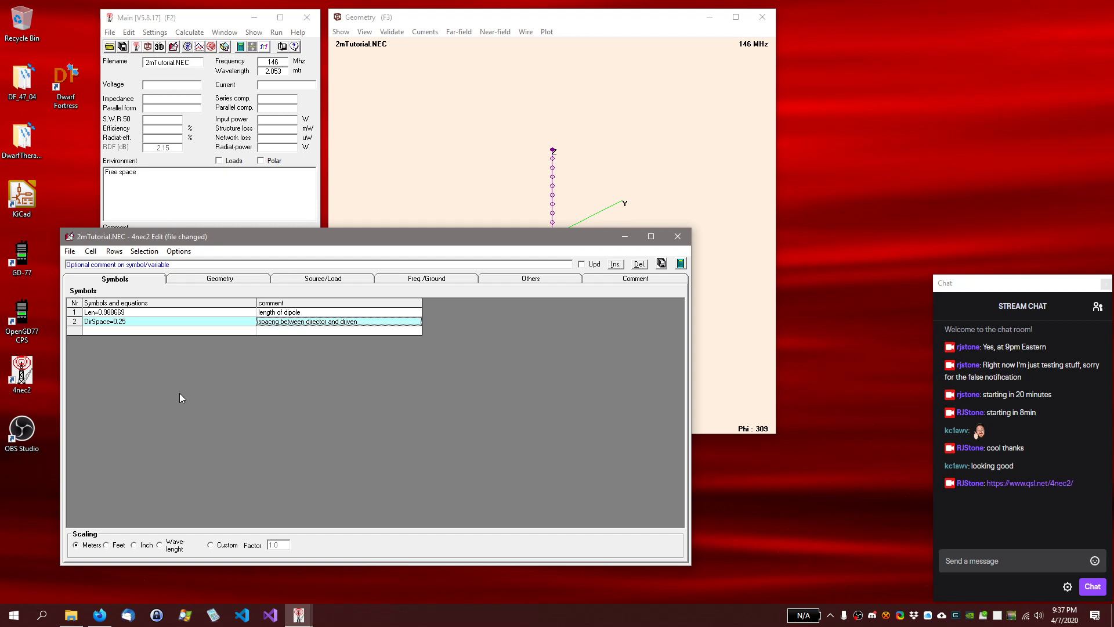
Rename the dipole length symbol from Len to DELen
{"action": "key", "text": "Up"}
{"action": "key", "text": "Right"}
{"action": "key", "text": "Left"}
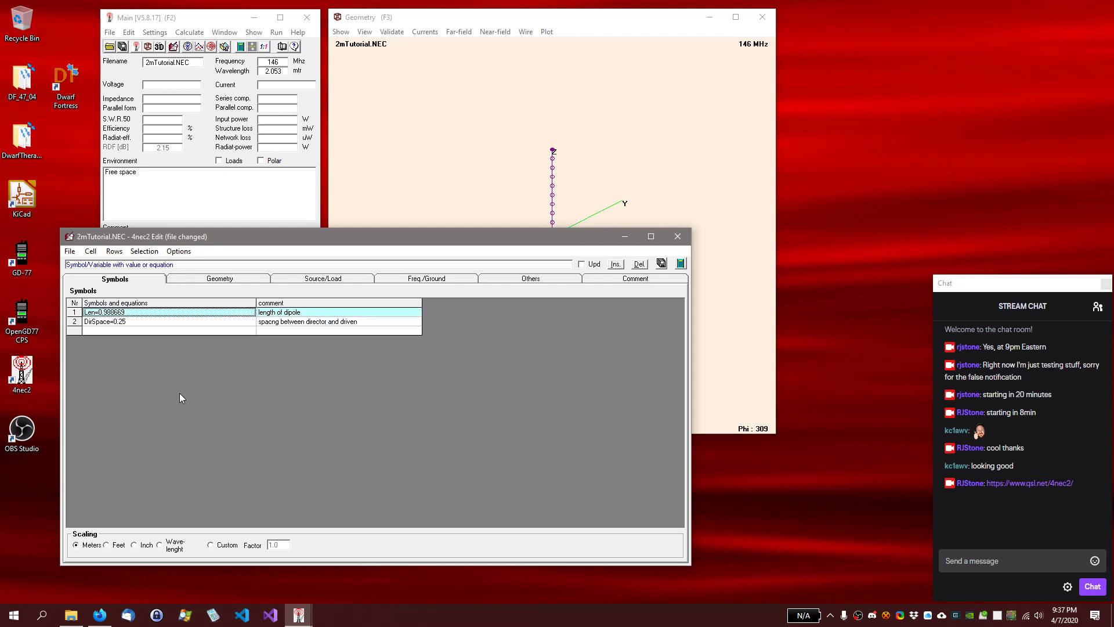
{"action": "key", "text": "Return"}
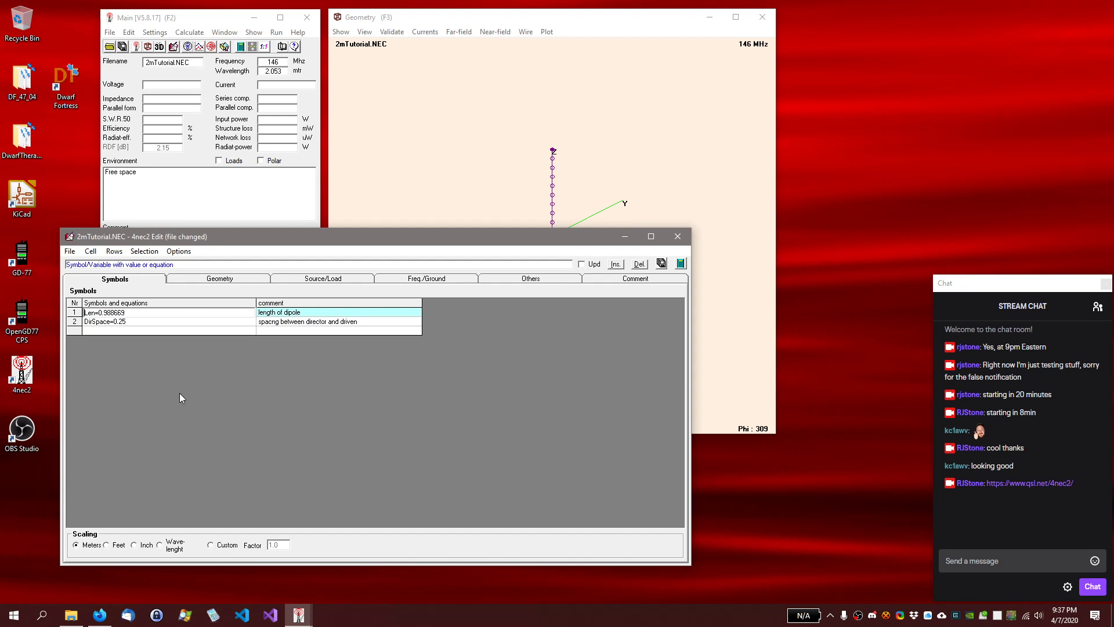
{"action": "type", "text": "DE"}
{"action": "key", "text": "Return"}
Replace "director" with "reflector" in the comment of the DirSpace symbol
{"action": "key", "text": "Down"}
{"action": "key", "text": "Down"}
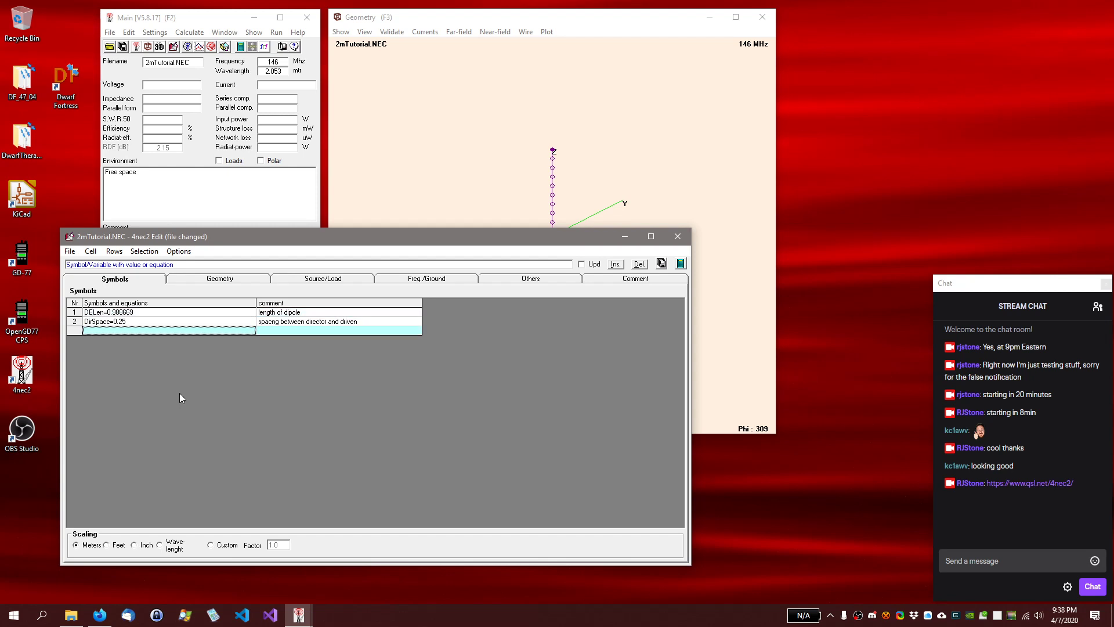
{"action": "key", "text": "Up"}
{"action": "key", "text": "Right"}
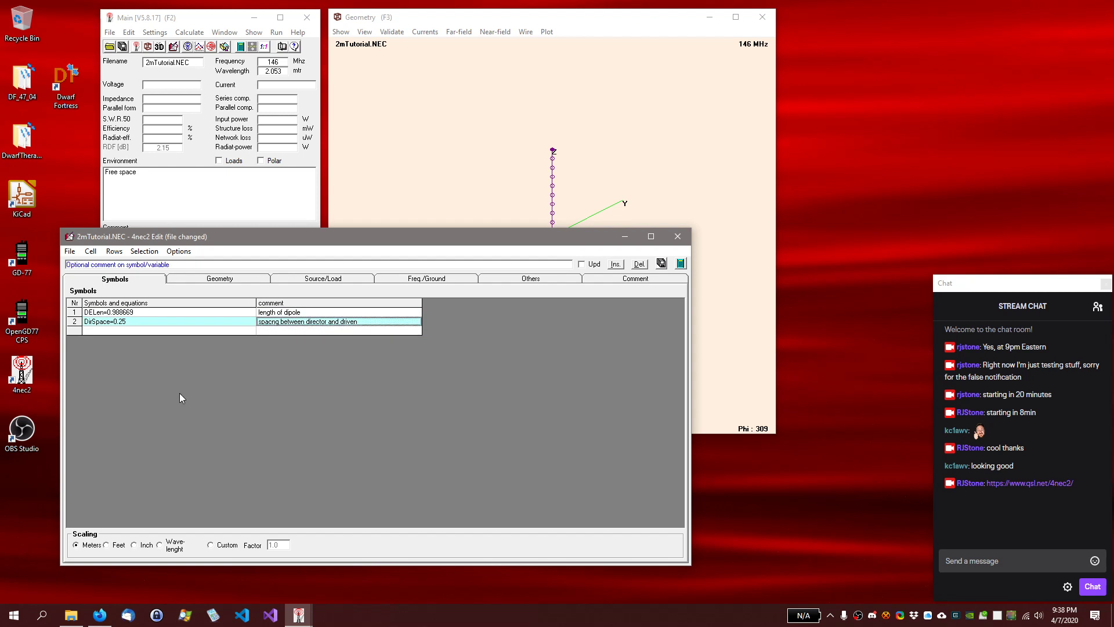
{"action": "key", "text": "Return"}
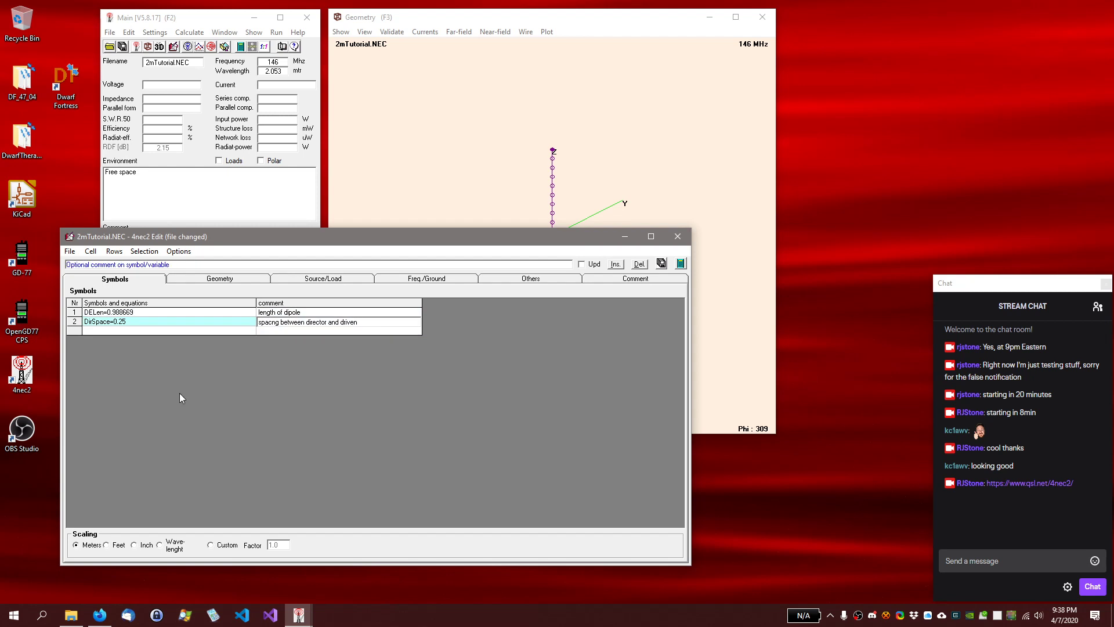
{"action": "key", "text": "BackSpace"}
{"action": "key", "text": "BackSpace"}
{"action": "key", "text": "BackSpace"}
{"action": "key", "text": "BackSpace"}
{"action": "key", "text": "BackSpace"}
{"action": "key", "text": "BackSpace"}
{"action": "key", "text": "BackSpace"}
{"action": "key", "text": "BackSpace"}
{"action": "type", "text": "reflector"}
{"action": "key", "text": "Return"}
Rename the DirSpace symbol to RSpace
{"action": "key", "text": "Left"}
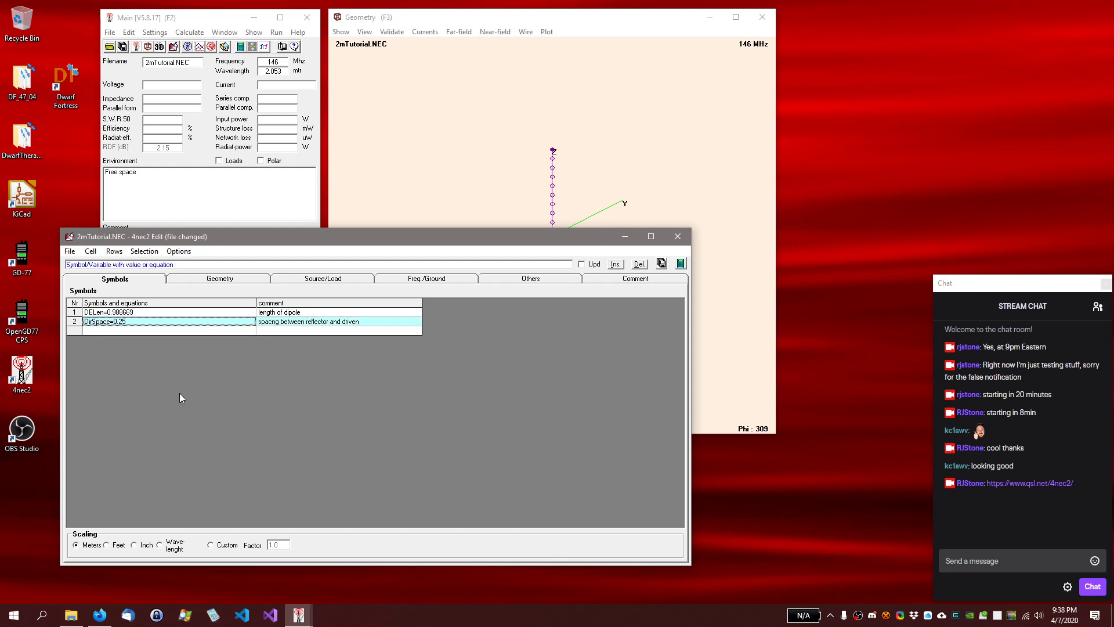
{"action": "key", "text": "F2"}
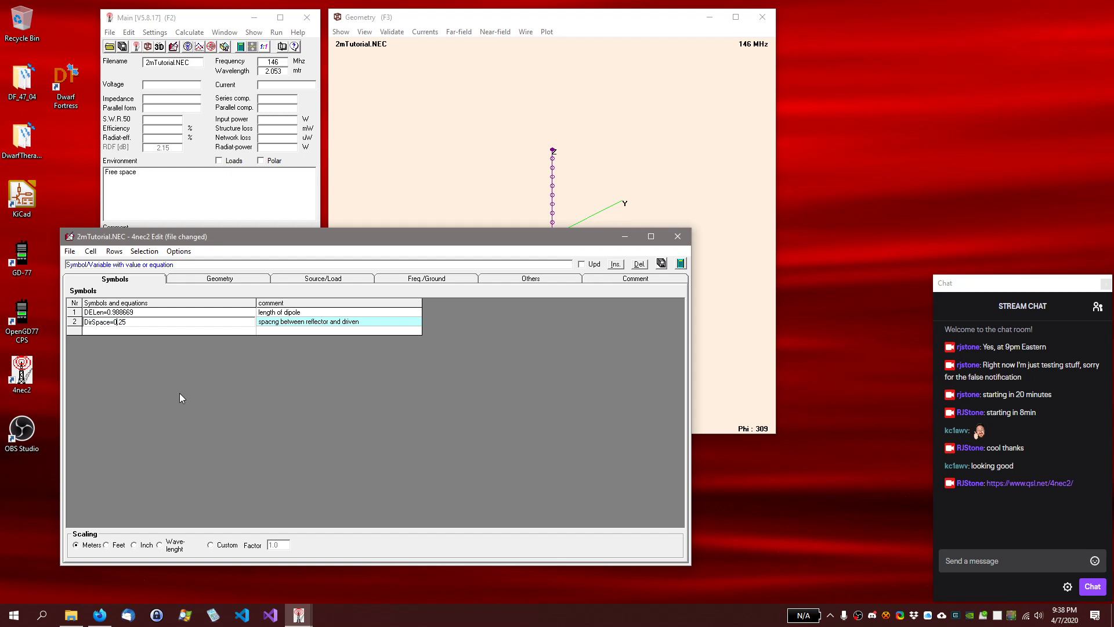
{"action": "key", "text": "BackSpace"}
{"action": "key", "text": "BackSpace"}
{"action": "key", "text": "BackSpace"}
{"action": "type", "text": "R"}
{"action": "key", "text": "Return"}
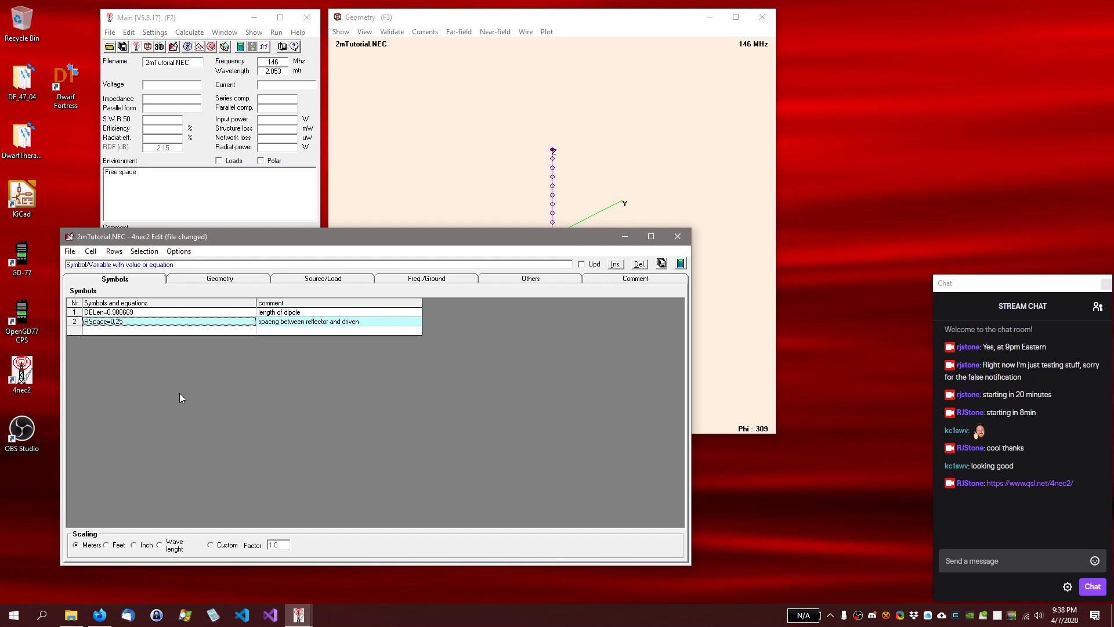
Add a third symbol, RLen=1.1, below the reflector spacing
{"action": "key", "text": "Down"}
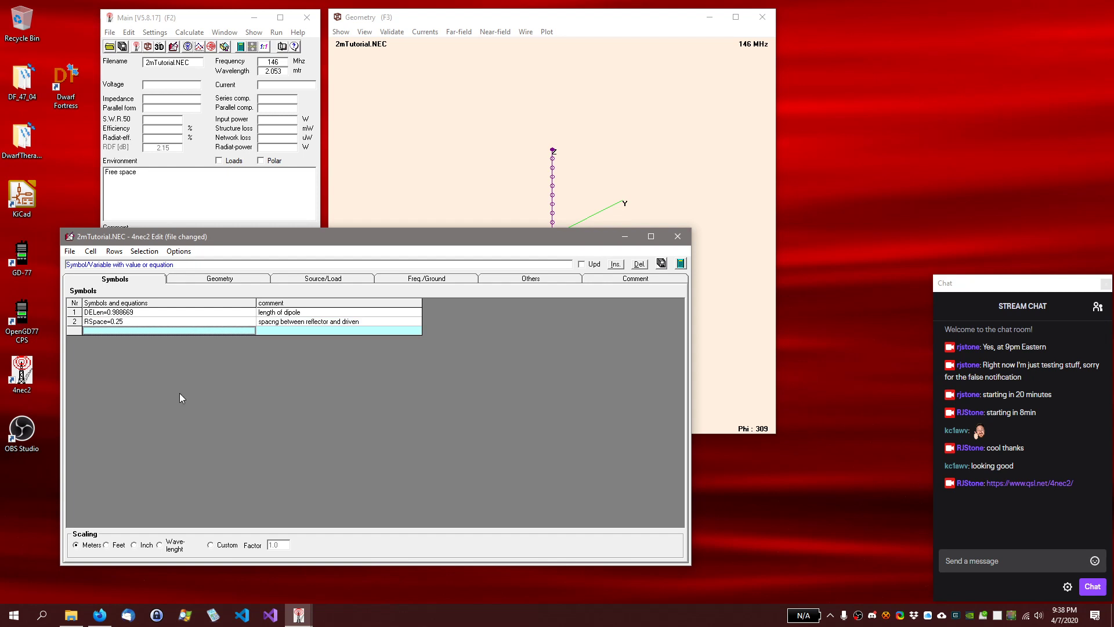
{"action": "type", "text": "RLen"}
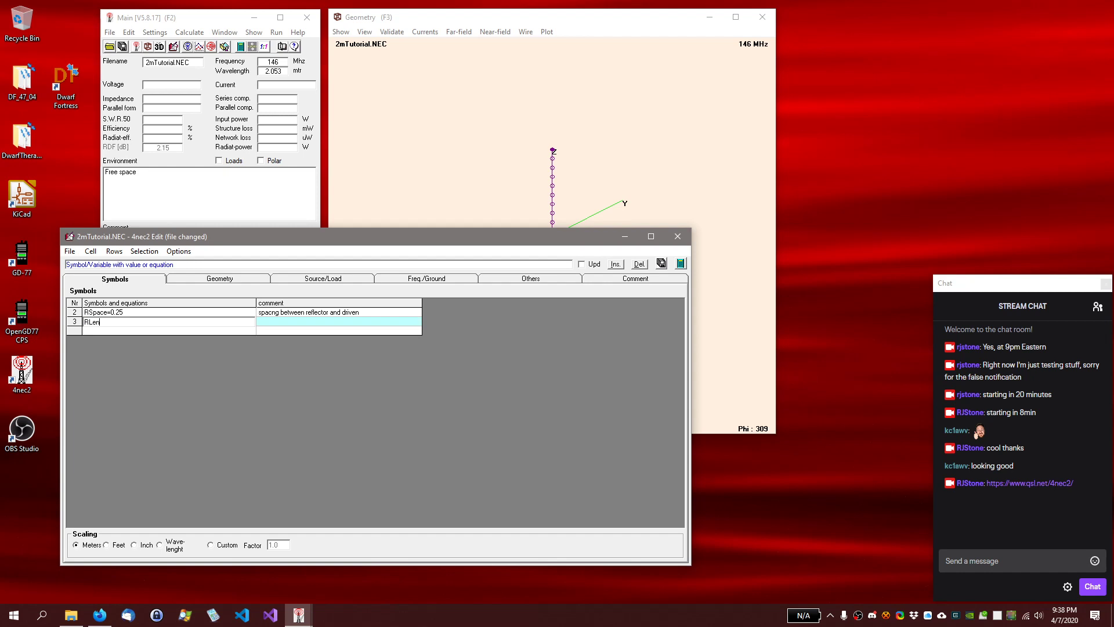
{"action": "type", "text": "="}
{"action": "key", "text": "Return"}
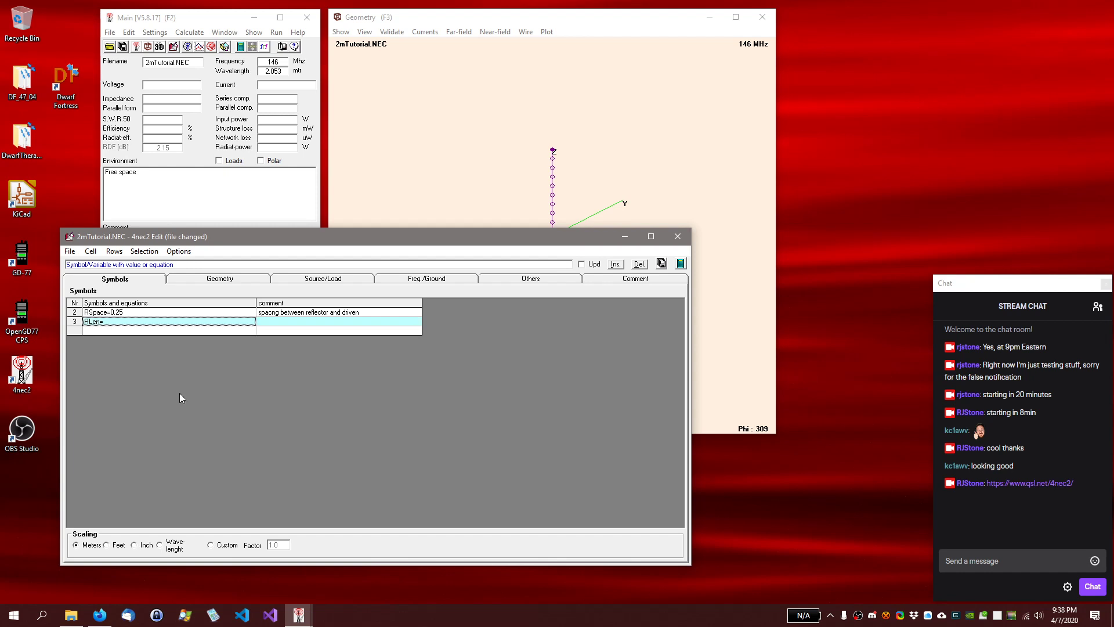
{"action": "key", "text": "Up"}
{"action": "key", "text": "Up"}
{"action": "key", "text": "Down"}
{"action": "key", "text": "Down"}
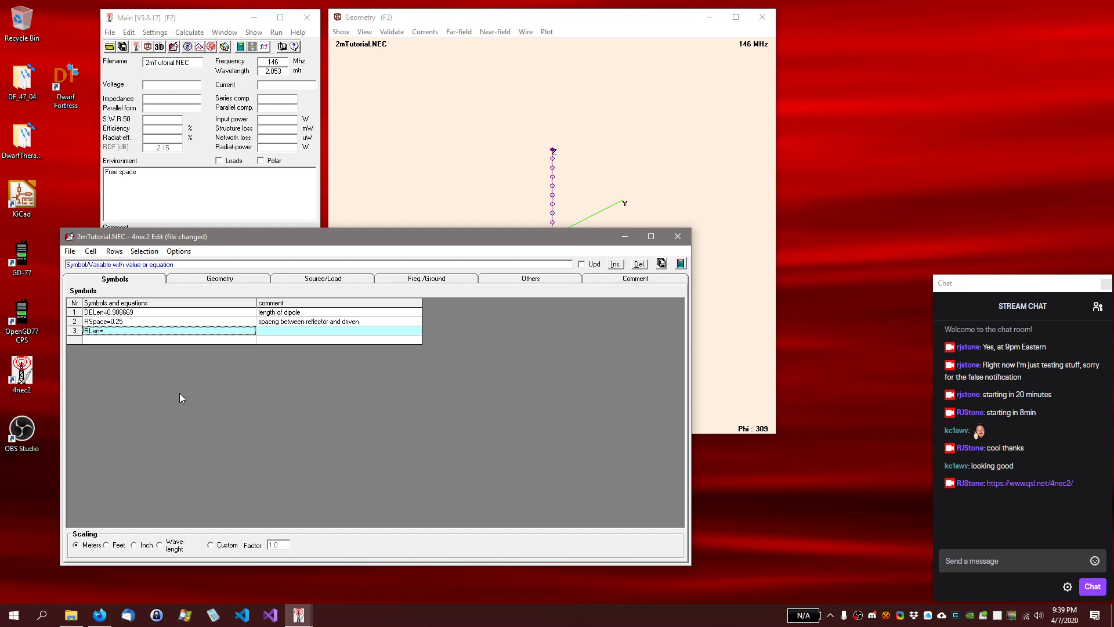
{"action": "key", "text": "Return"}
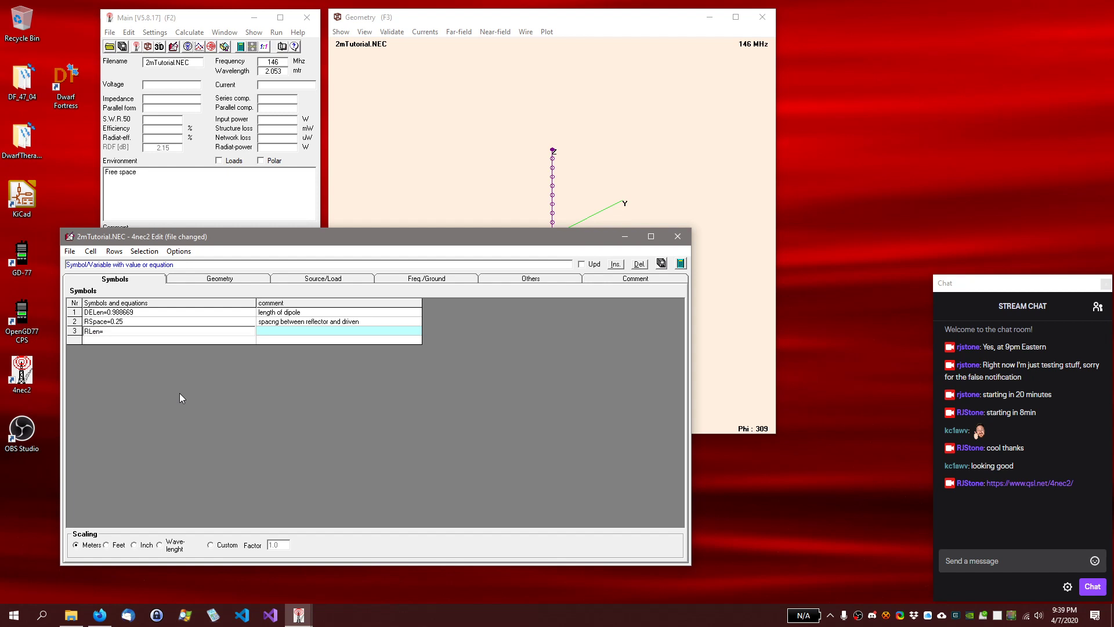
{"action": "type", "text": "1.1"}
{"action": "key", "text": "Return"}
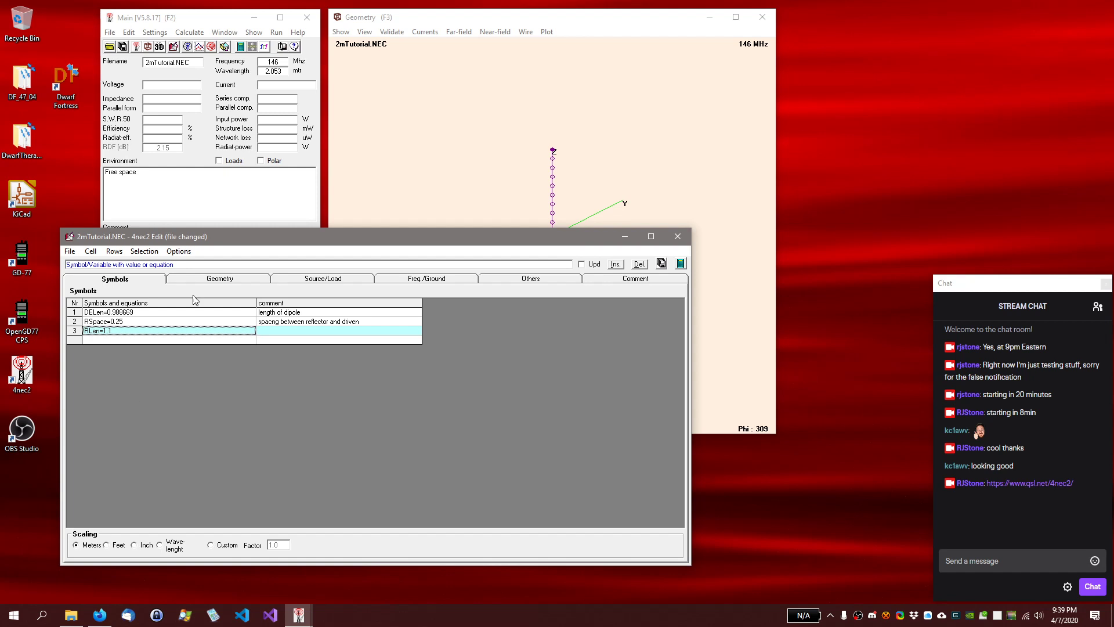
Add a second wire to the geometry table with tag 2 and 19 segments
{"action": "left_click", "coordinate": [236, 278]}
{"action": "left_click", "coordinate": [107, 321]}
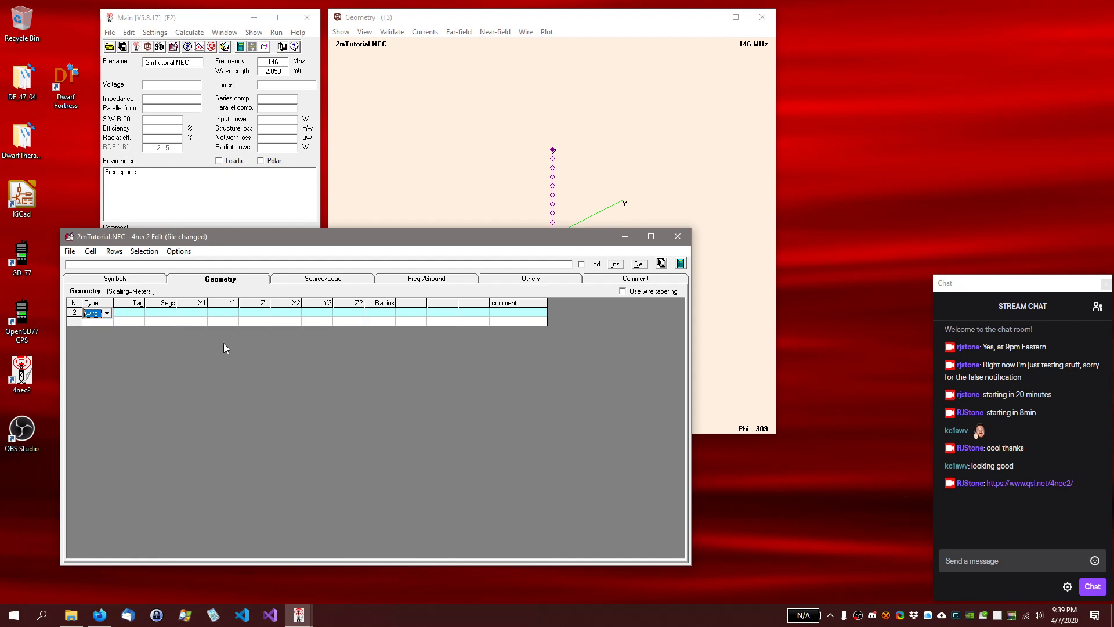
{"action": "key", "text": "Tab"}
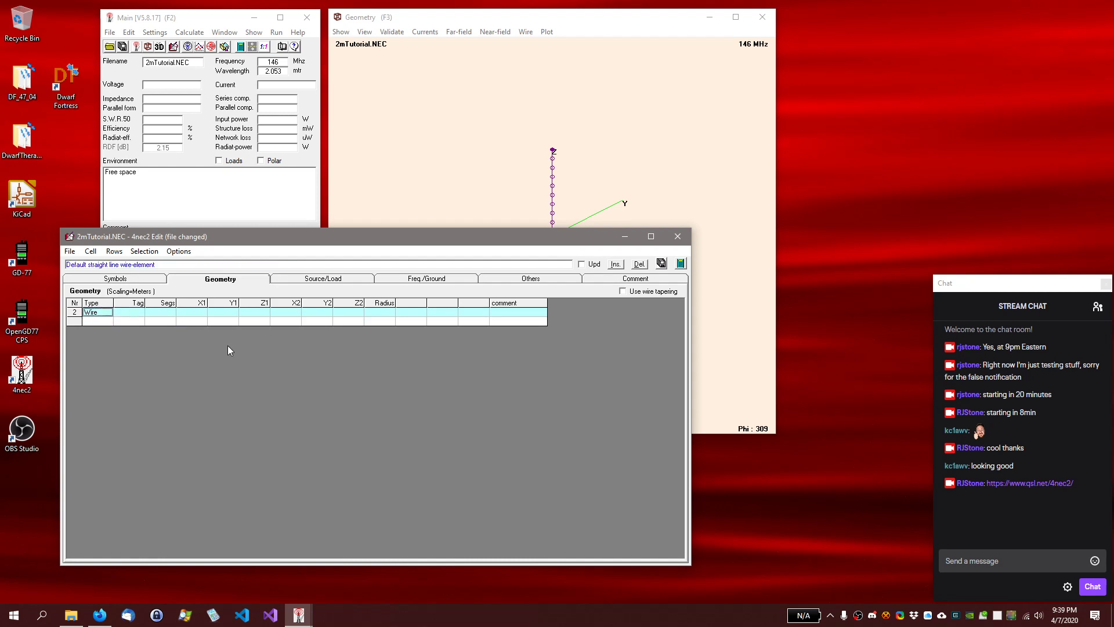
{"action": "key", "text": "Up"}
{"action": "key", "text": "Down"}
{"action": "key", "text": "Left"}
{"action": "key", "text": "Right"}
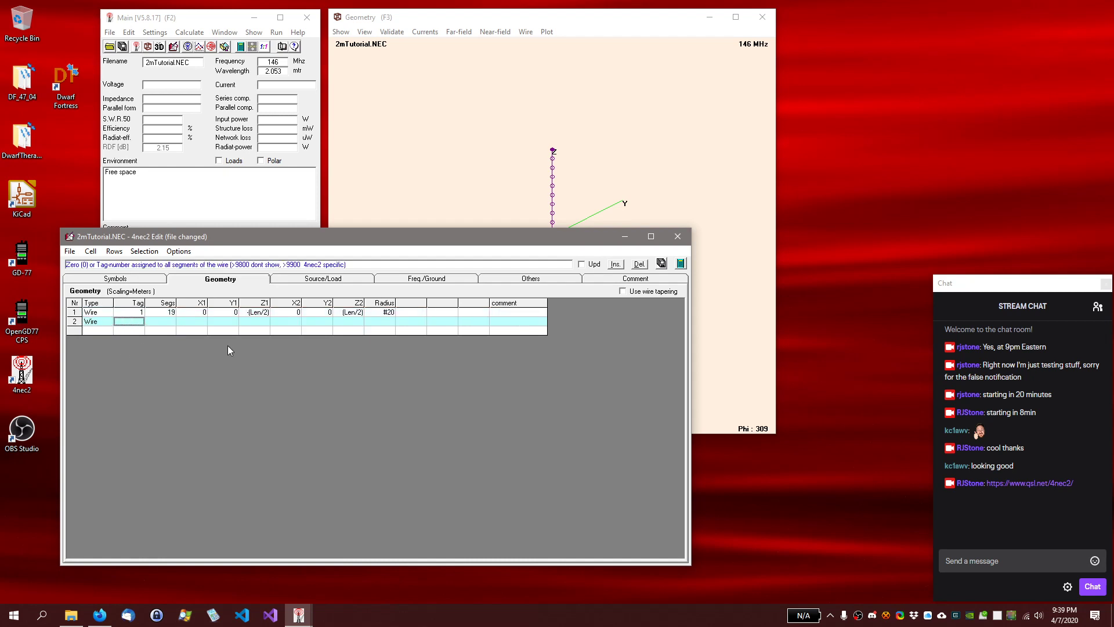
{"action": "type", "text": "2"}
{"action": "key", "text": "Tab"}
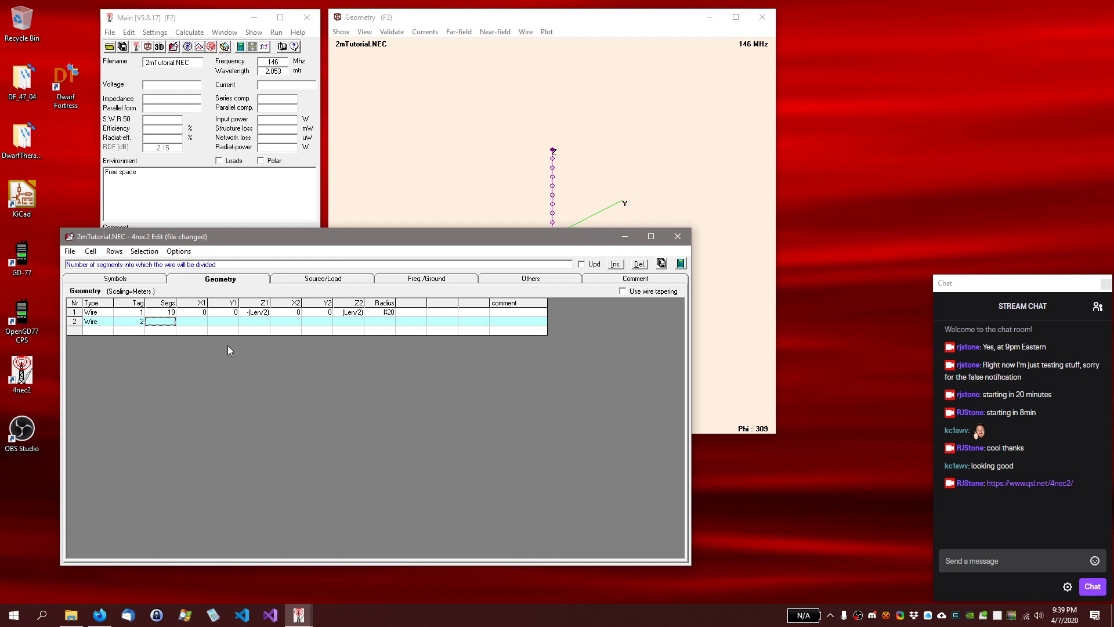
{"action": "type", "text": "19"}
{"action": "key", "text": "Return"}
Check the model in the Geometry window and dismiss the error messages
{"action": "left_click", "coordinate": [628, 21]}
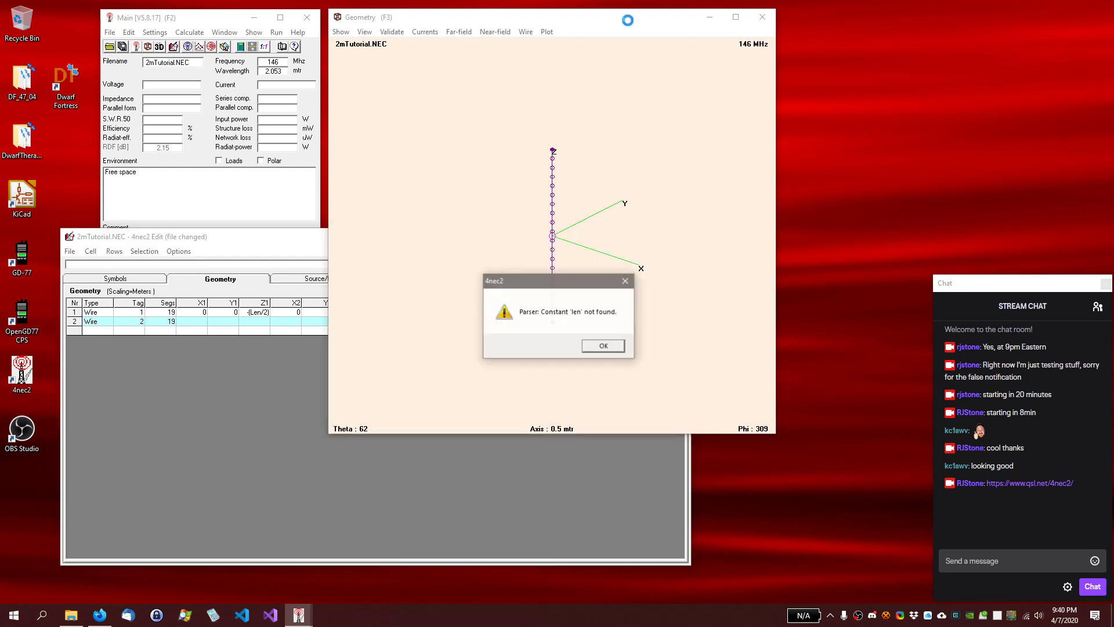
{"action": "left_click", "coordinate": [600, 348]}
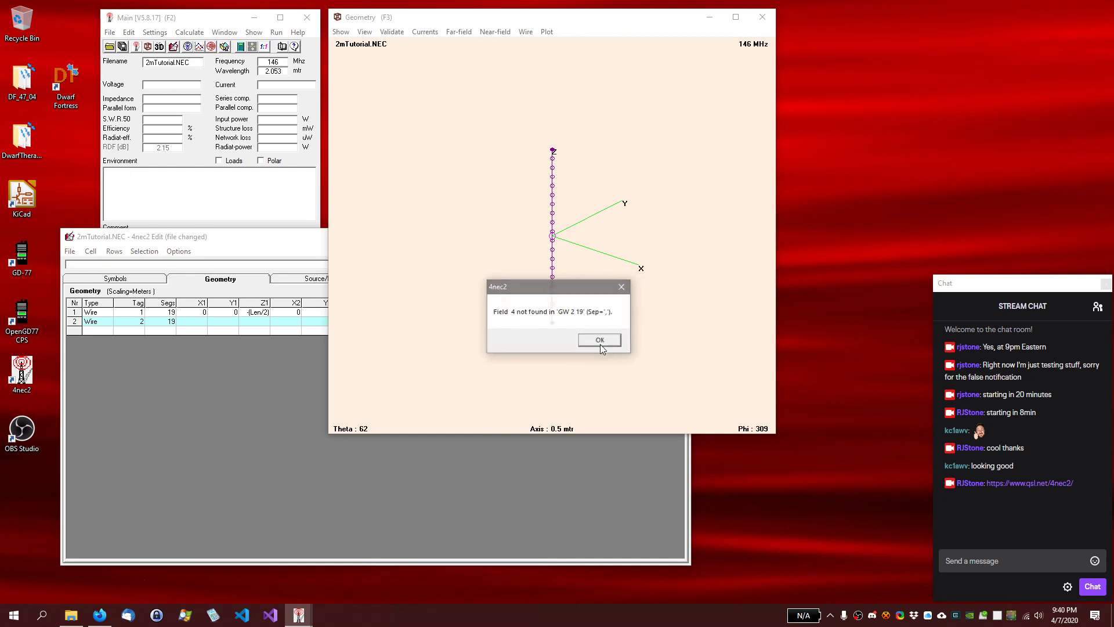
{"action": "left_click", "coordinate": [588, 344]}
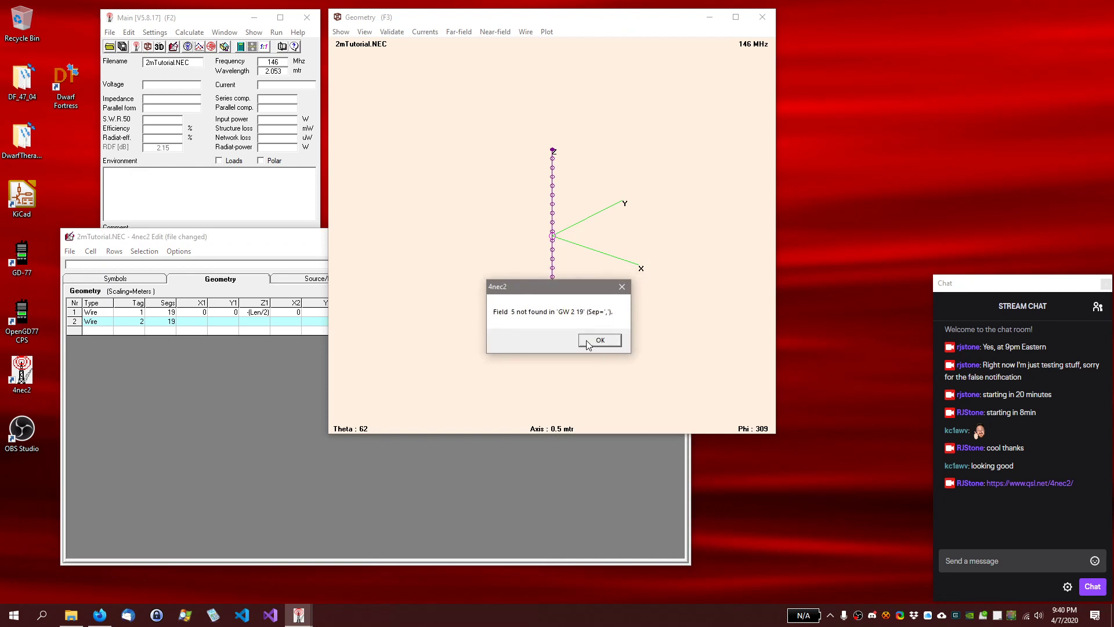
{"action": "left_click", "coordinate": [587, 345]}
{"action": "left_click", "coordinate": [600, 340]}
{"action": "left_click", "coordinate": [601, 341]}
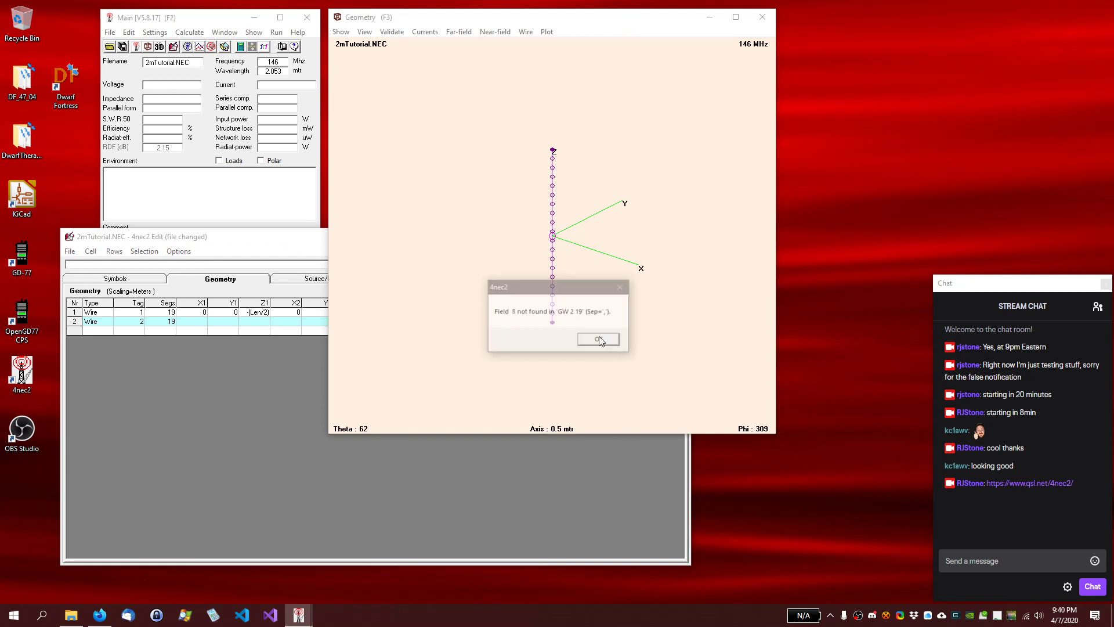
{"action": "left_click", "coordinate": [601, 341]}
Update wire 1's Z1 and Z2 expressions to use DELen instead of Len
{"action": "left_click", "coordinate": [286, 238]}
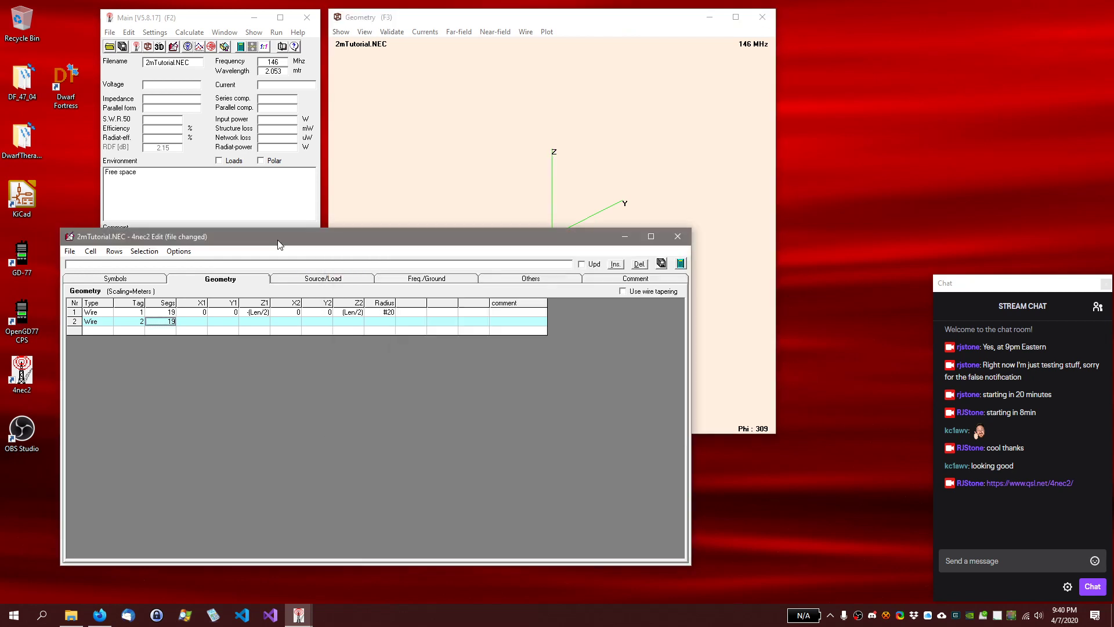
{"action": "left_click", "coordinate": [262, 313]}
{"action": "left_click", "coordinate": [262, 313]}
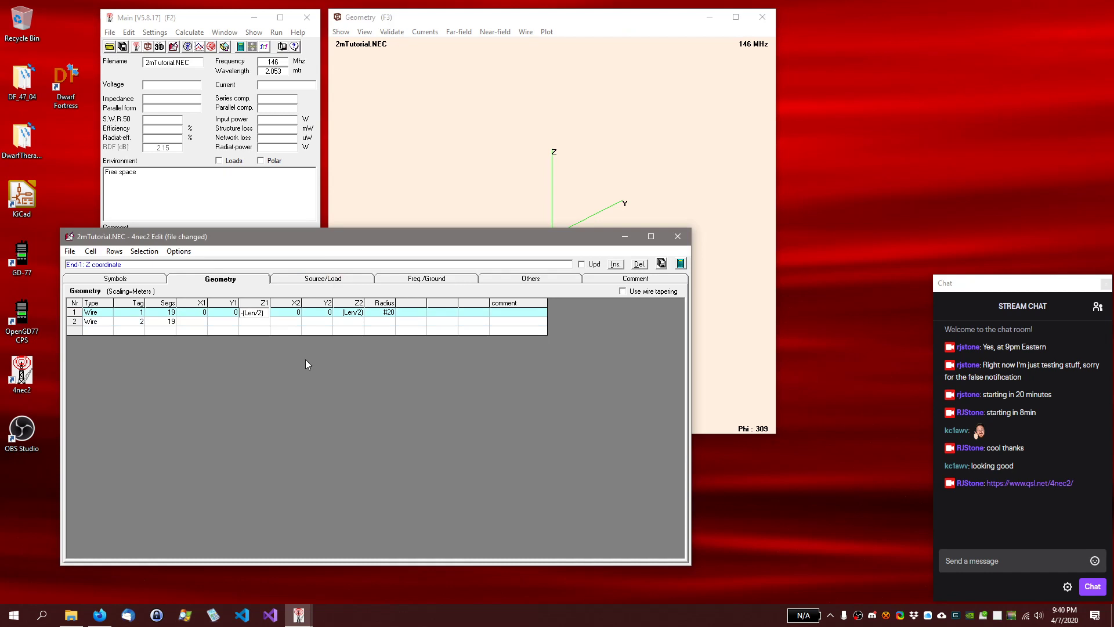
{"action": "type", "text": "DE"}
{"action": "key", "text": "Return"}
{"action": "key", "text": "Tab"}
{"action": "key", "text": "Tab"}
{"action": "key", "text": "Tab"}
{"action": "key", "text": "F2"}
{"action": "type", "text": "DE"}
{"action": "key", "text": "Return"}
{"action": "key", "text": "Tab"}
{"action": "key", "text": "Left"}
{"action": "key", "text": "Left"}
{"action": "key", "text": "Left"}
{"action": "key", "text": "Left"}
{"action": "key", "text": "Left"}
{"action": "key", "text": "Left"}
{"action": "key", "text": "Down"}
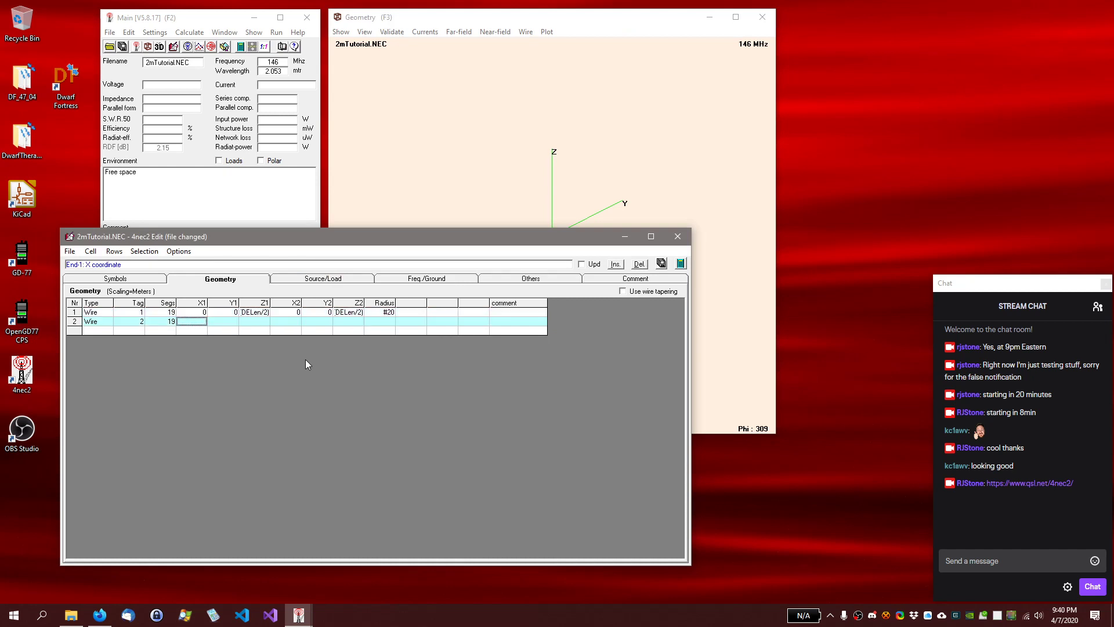
Dismiss the errors in the Geometry window and rotate the model to examine the axis directions
{"action": "left_click", "coordinate": [545, 29]}
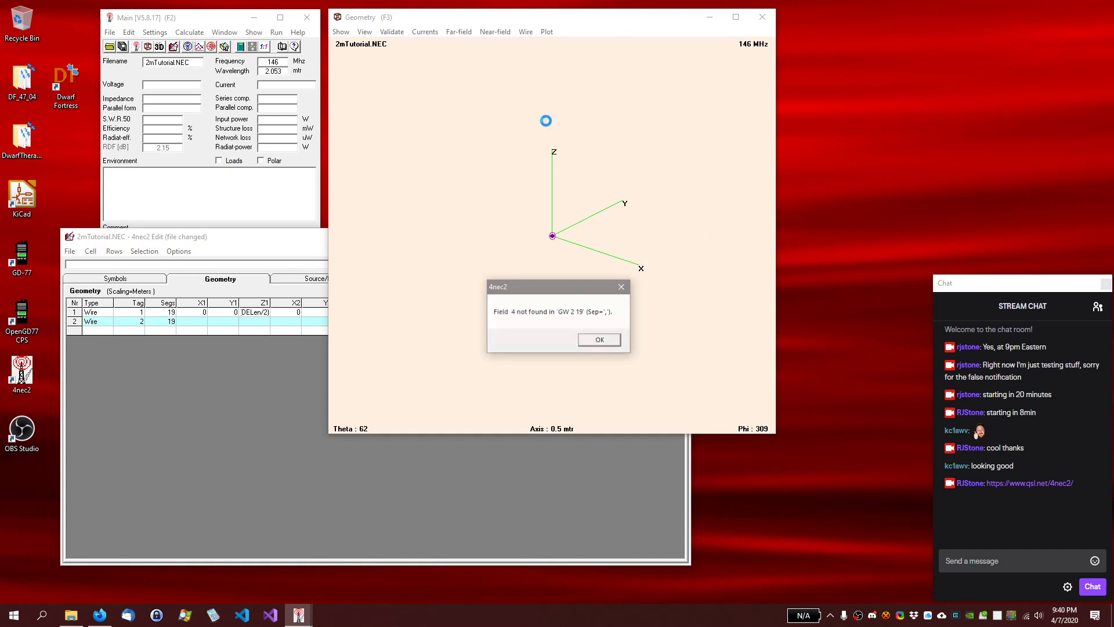
{"action": "left_click", "coordinate": [601, 342]}
{"action": "left_click", "coordinate": [601, 341]}
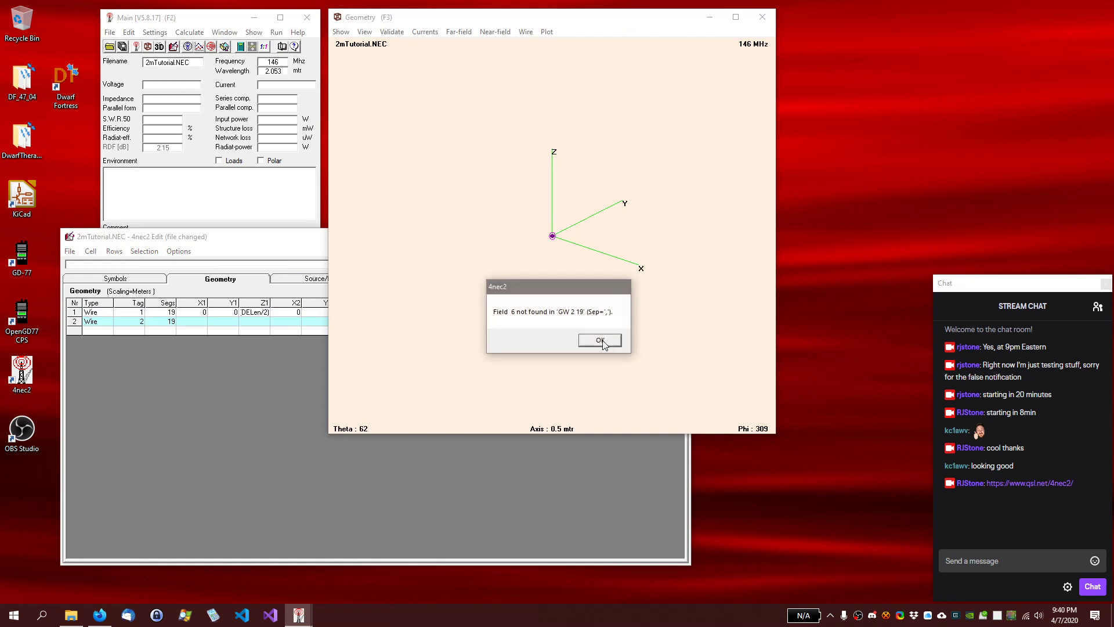
{"action": "left_click", "coordinate": [601, 342]}
{"action": "left_click", "coordinate": [601, 340]}
{"action": "left_click", "coordinate": [601, 340]}
{"action": "left_click", "coordinate": [602, 340]}
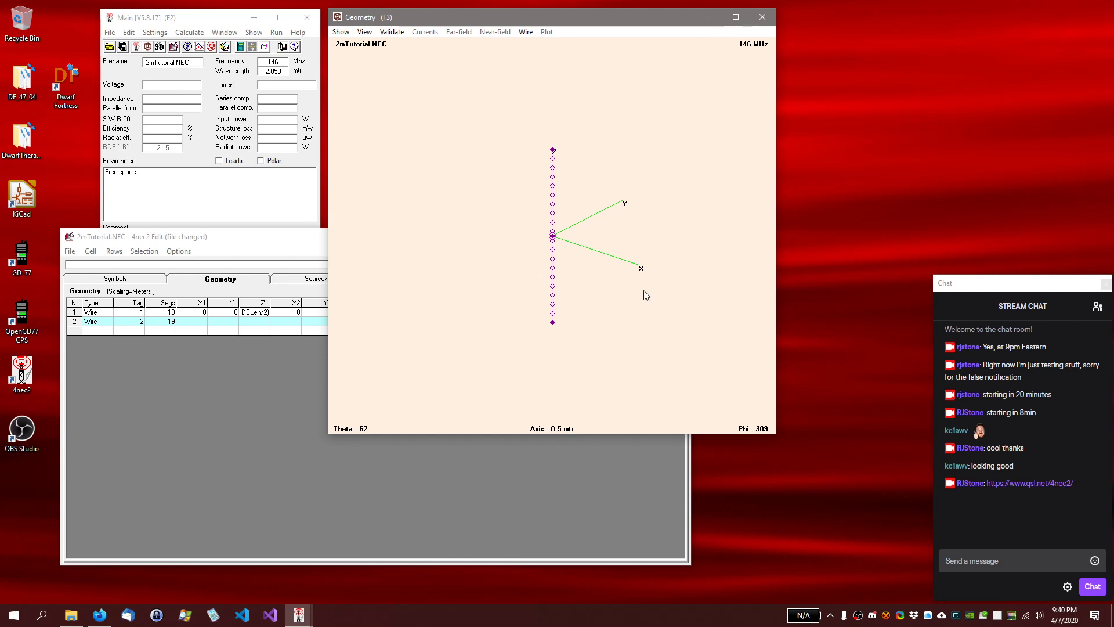
{"action": "left_click_drag", "start_coordinate": [644, 293], "coordinate": [702, 303]}
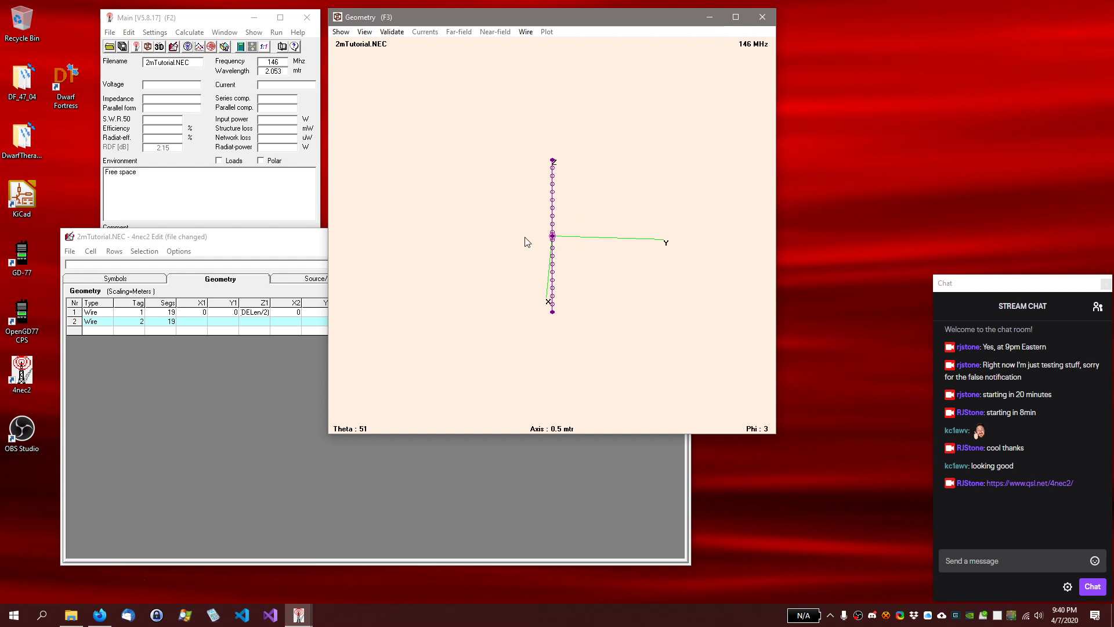
Set wire 2's first end to X1 0, Y1 -Rspace and Z1 -(RLen/2), checking the spacing symbol's name
{"action": "left_click", "coordinate": [299, 236]}
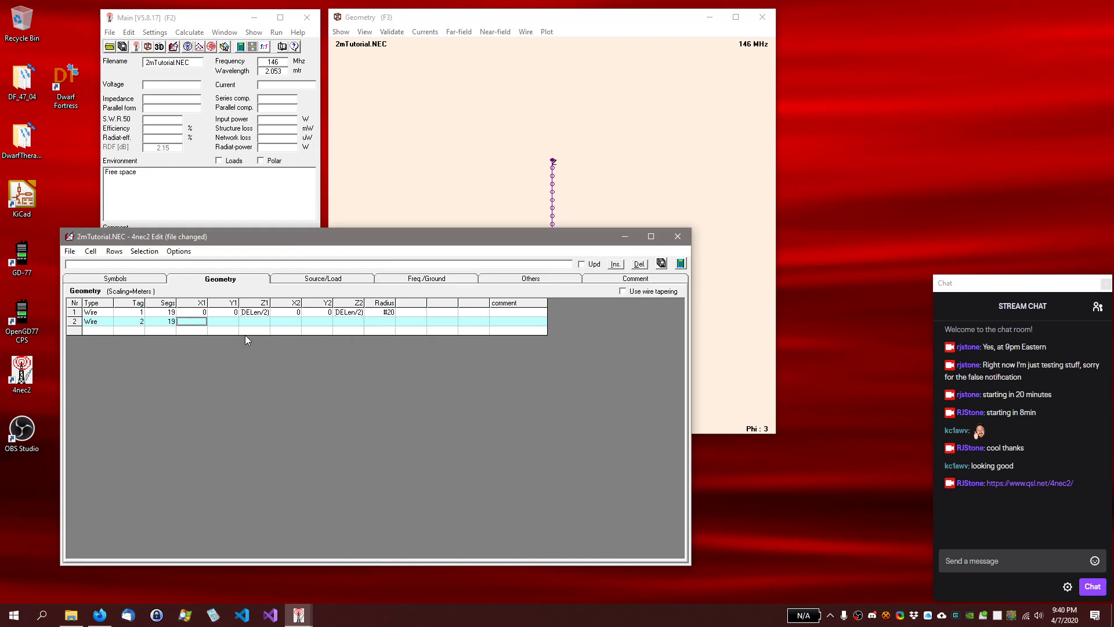
{"action": "type", "text": "0"}
{"action": "key", "text": "Tab"}
{"action": "type", "text": "-"}
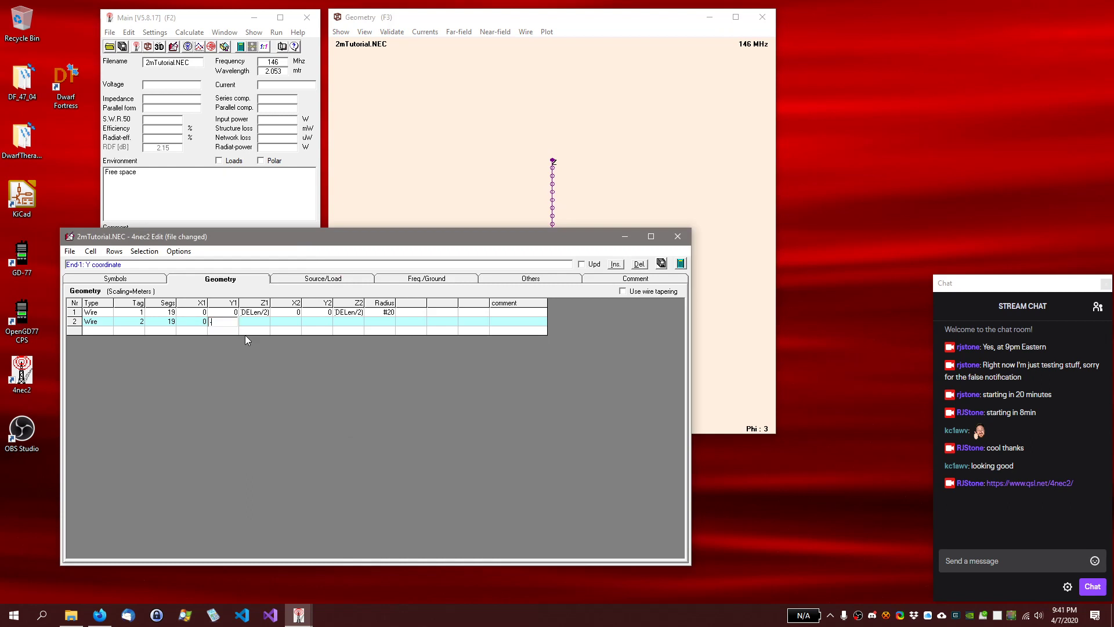
{"action": "type", "text": "Rspace"}
{"action": "left_click", "coordinate": [138, 283]}
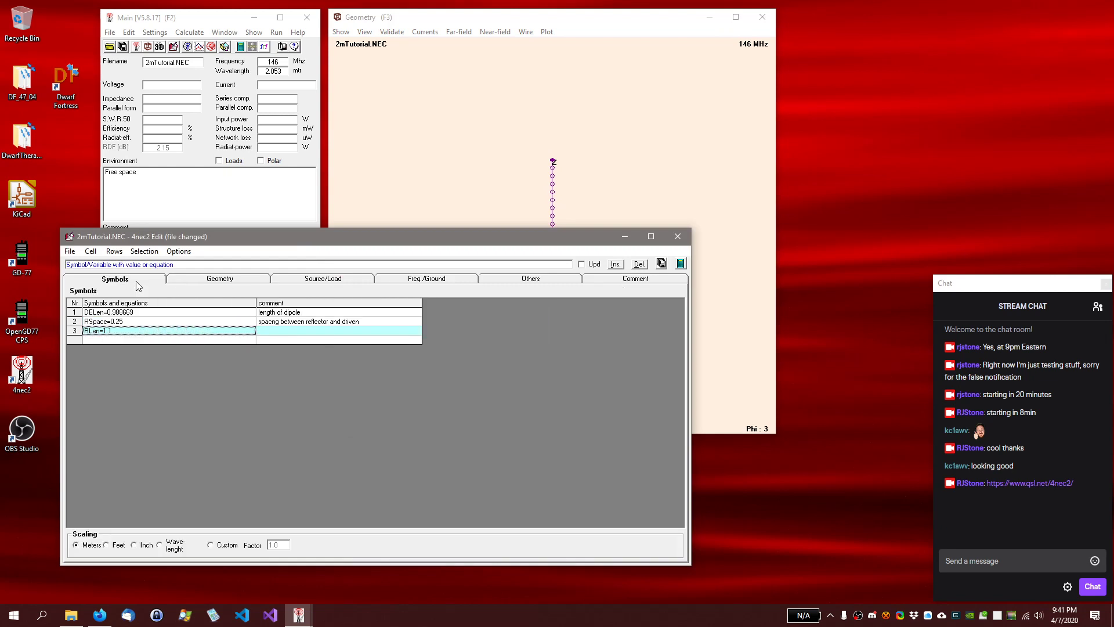
{"action": "left_click", "coordinate": [221, 280]}
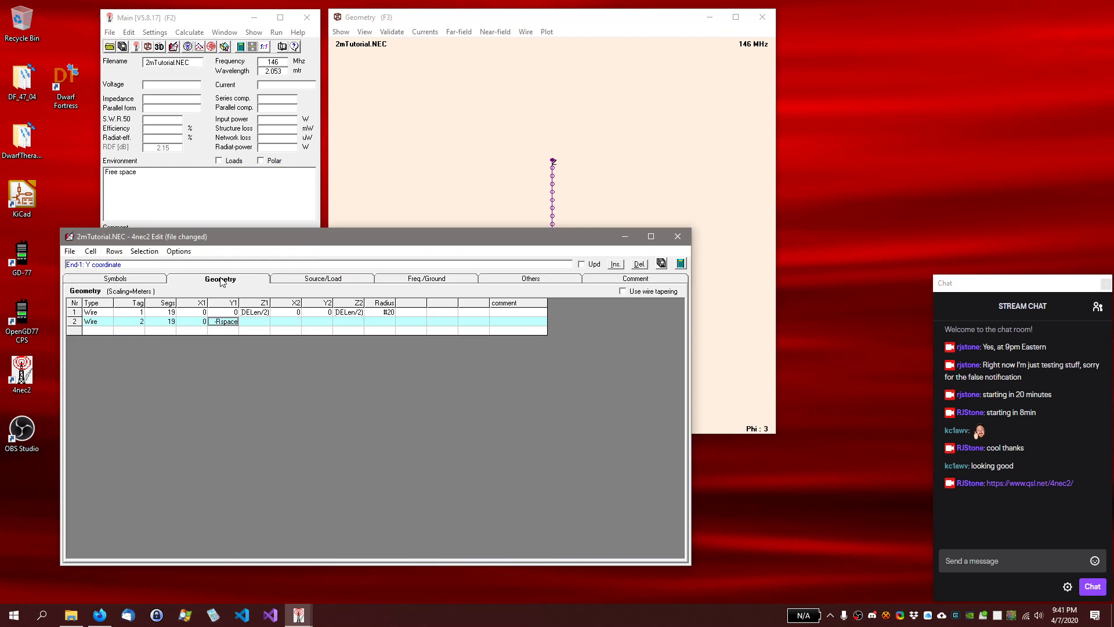
{"action": "left_click", "coordinate": [262, 322]}
{"action": "type", "text": "-(RLen/2)"}
{"action": "key", "text": "Return"}
Set wire 2's second end to X2 0, Y2 -RSpace and Z2 (RLen/2)
{"action": "key", "text": "Tab"}
{"action": "type", "text": "0"}
{"action": "key", "text": "Tab"}
{"action": "type", "text": "-R"}
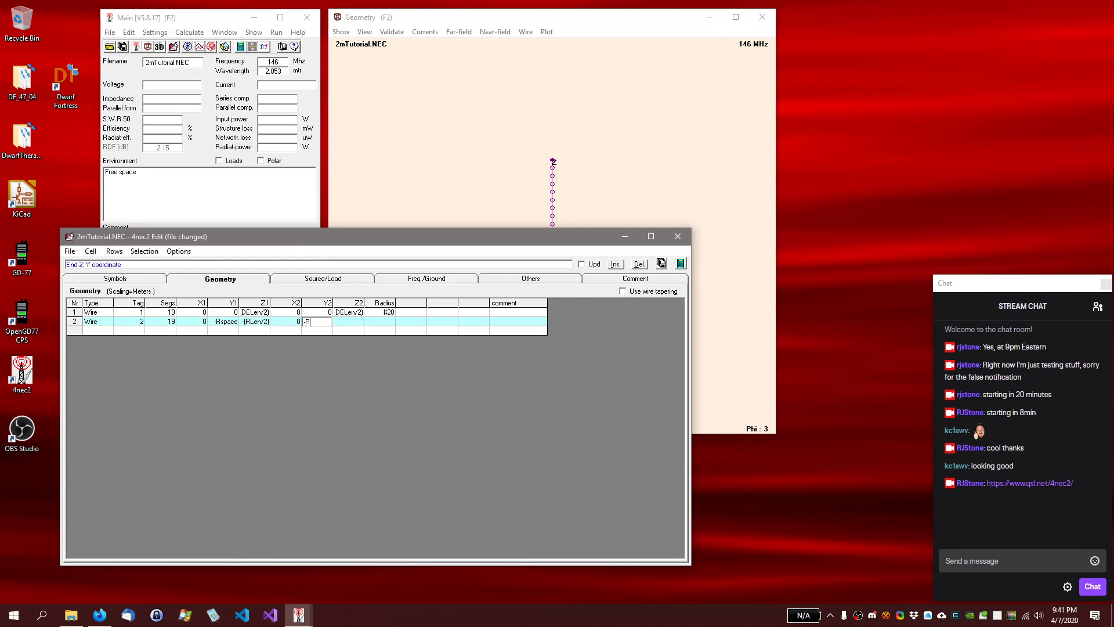
{"action": "type", "text": "Space"}
{"action": "key", "text": "Return"}
{"action": "key", "text": "Tab"}
{"action": "type", "text": "(RLen"}
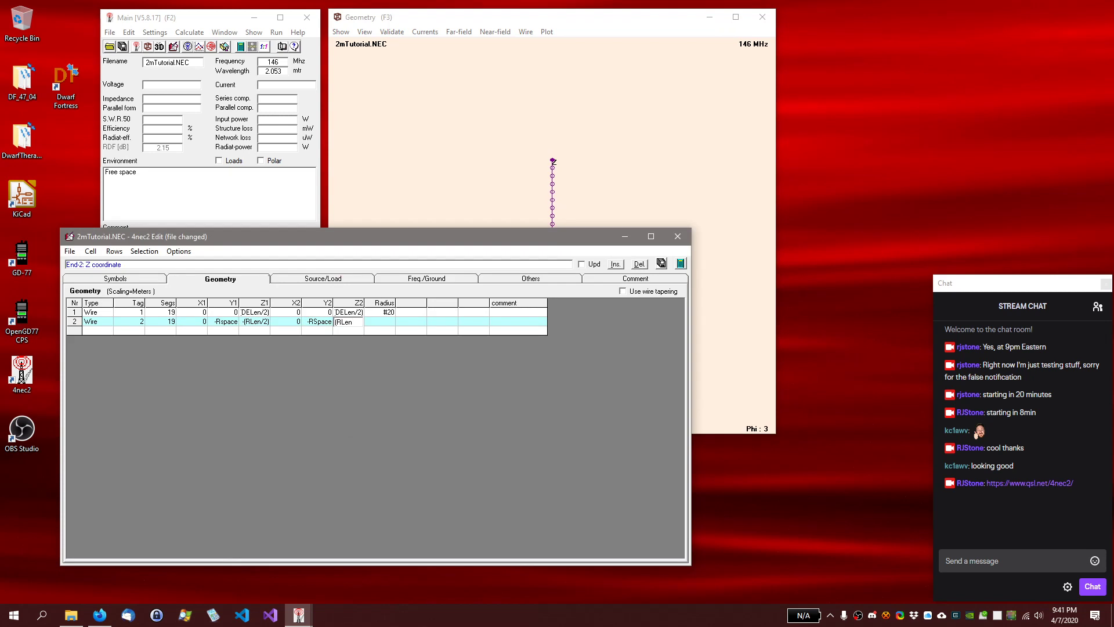
{"action": "key", "text": "Tab"}
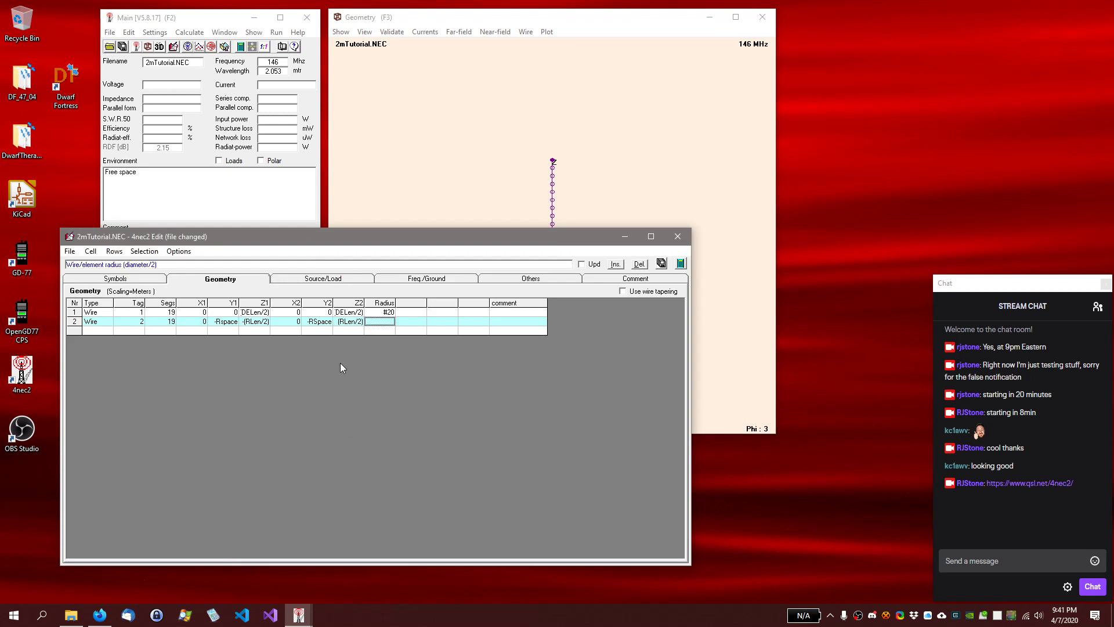
Set wire 2's radius to #20
{"action": "type", "text": "#20"}
{"action": "key", "text": "Return"}
Set the radius of both wires to #4
{"action": "key", "text": "Up"}
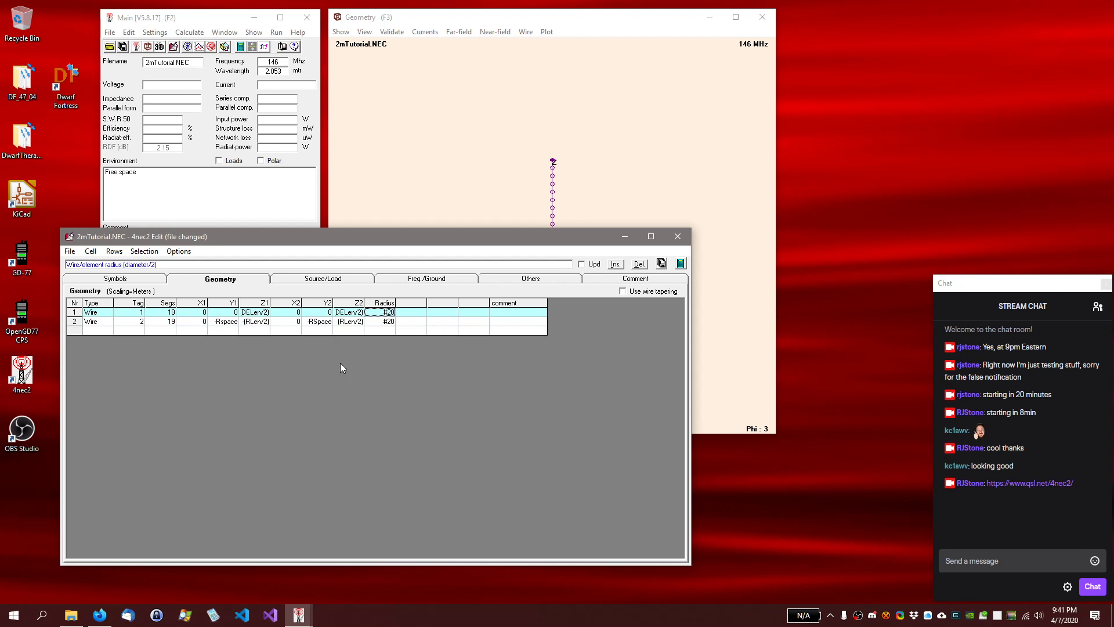
{"action": "type", "text": "#4"}
{"action": "key", "text": "Return"}
{"action": "type", "text": "#4"}
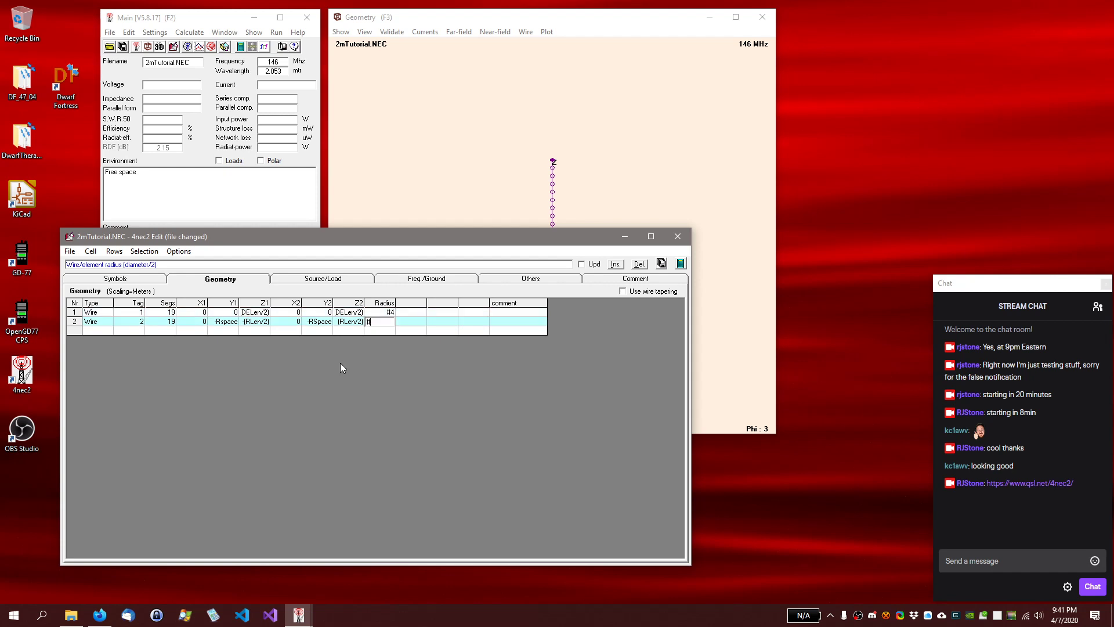
{"action": "key", "text": "Return"}
{"action": "key", "text": "Left"}
{"action": "key", "text": "Left"}
{"action": "key", "text": "Left"}
{"action": "key", "text": "Left"}
{"action": "key", "text": "Left"}
{"action": "key", "text": "Left"}
{"action": "key", "text": "Left"}
{"action": "key", "text": "Left"}
{"action": "key", "text": "Left"}
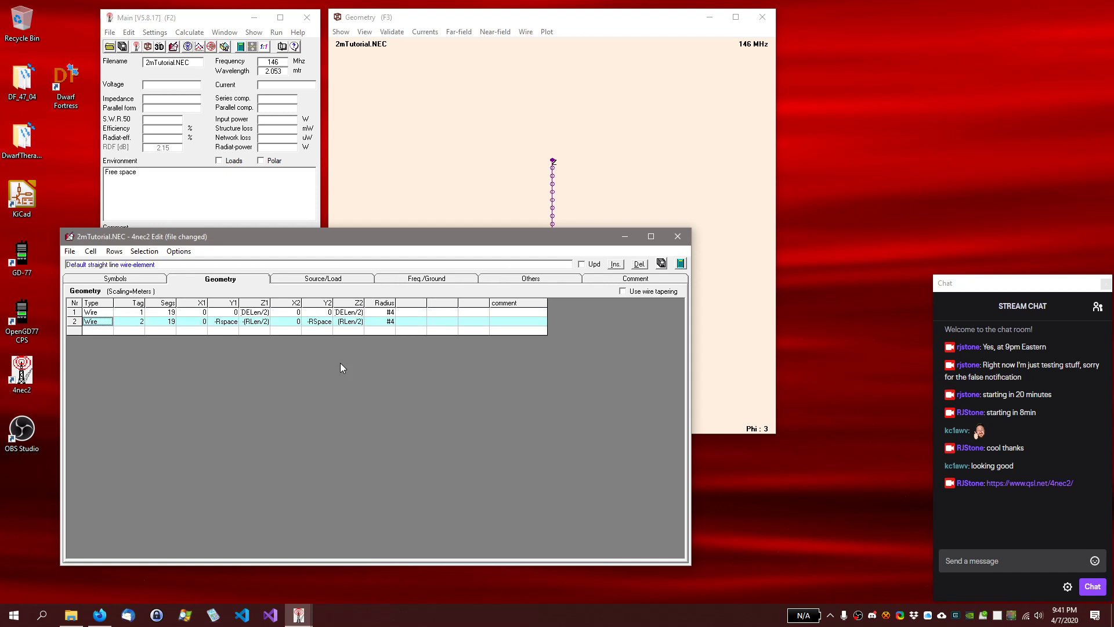
Rotate the model in the Geometry window to examine the reflector's placement beside the driven element
{"action": "left_click", "coordinate": [622, 19]}
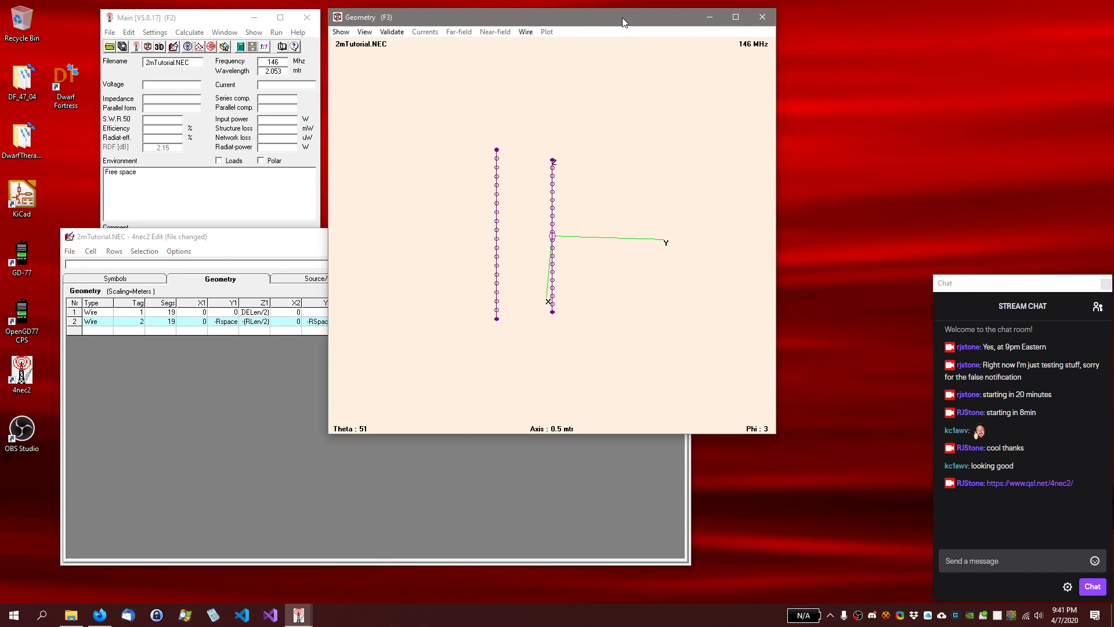
{"action": "left_click_drag", "start_coordinate": [622, 299], "coordinate": [623, 266]}
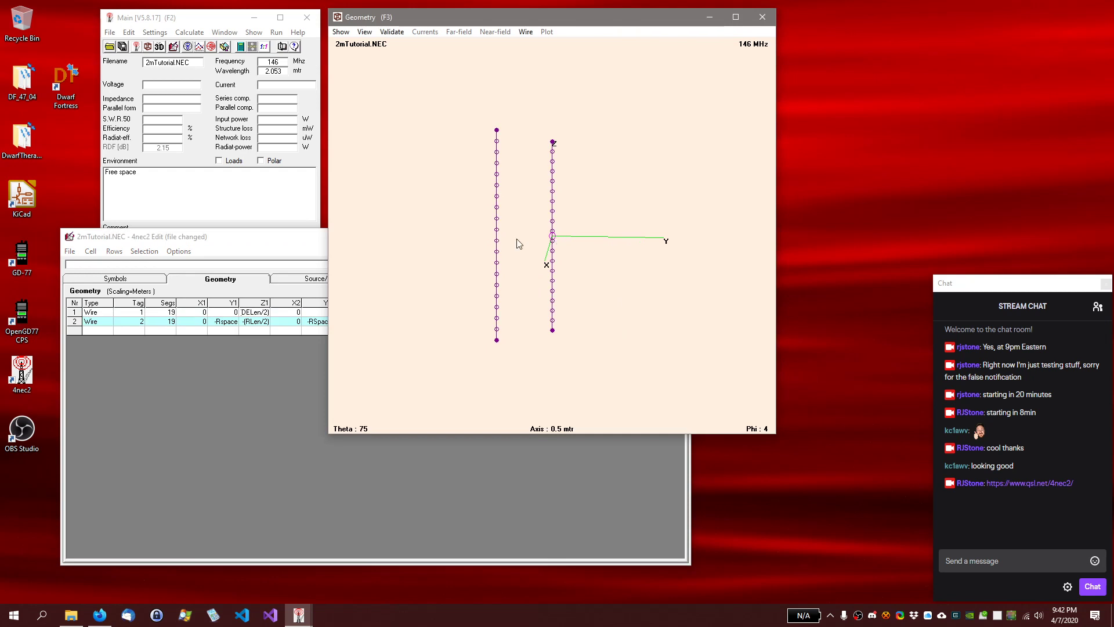
{"action": "mouse_move", "coordinate": [567, 288]}
{"action": "left_mouse_down"}
{"action": "mouse_move", "coordinate": [587, 302]}
{"action": "mouse_move", "coordinate": [563, 305]}
{"action": "left_mouse_up"}
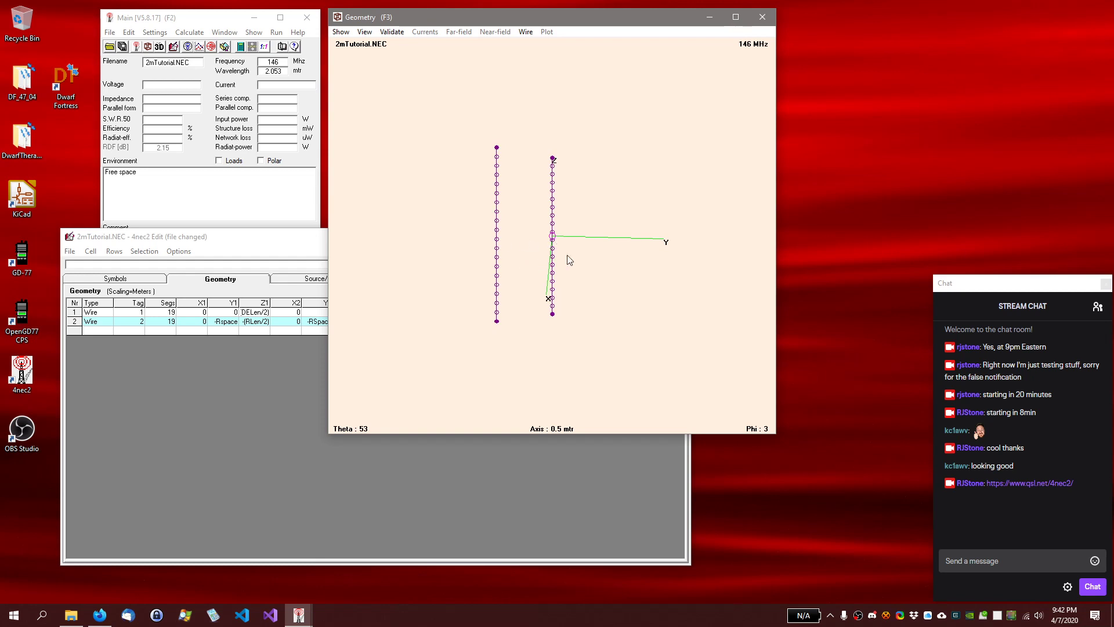
{"action": "mouse_move", "coordinate": [567, 256]}
{"action": "left_mouse_down"}
{"action": "mouse_move", "coordinate": [584, 251]}
{"action": "mouse_move", "coordinate": [567, 254]}
{"action": "left_mouse_up"}
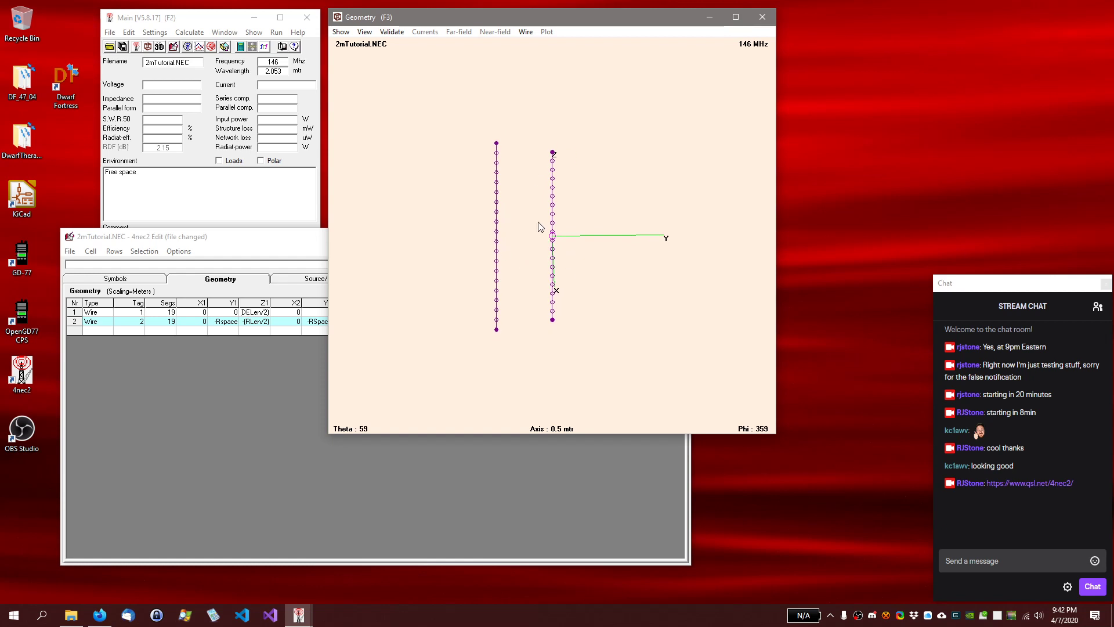
Set the antenna environment to Real ground
{"action": "left_click", "coordinate": [267, 242]}
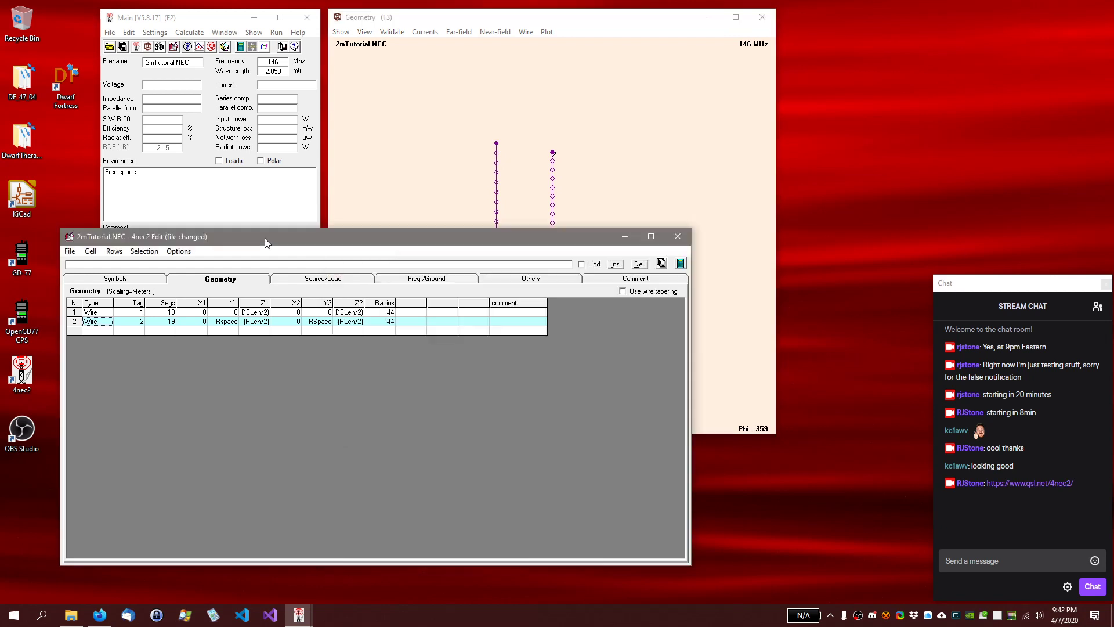
{"action": "left_click", "coordinate": [415, 281]}
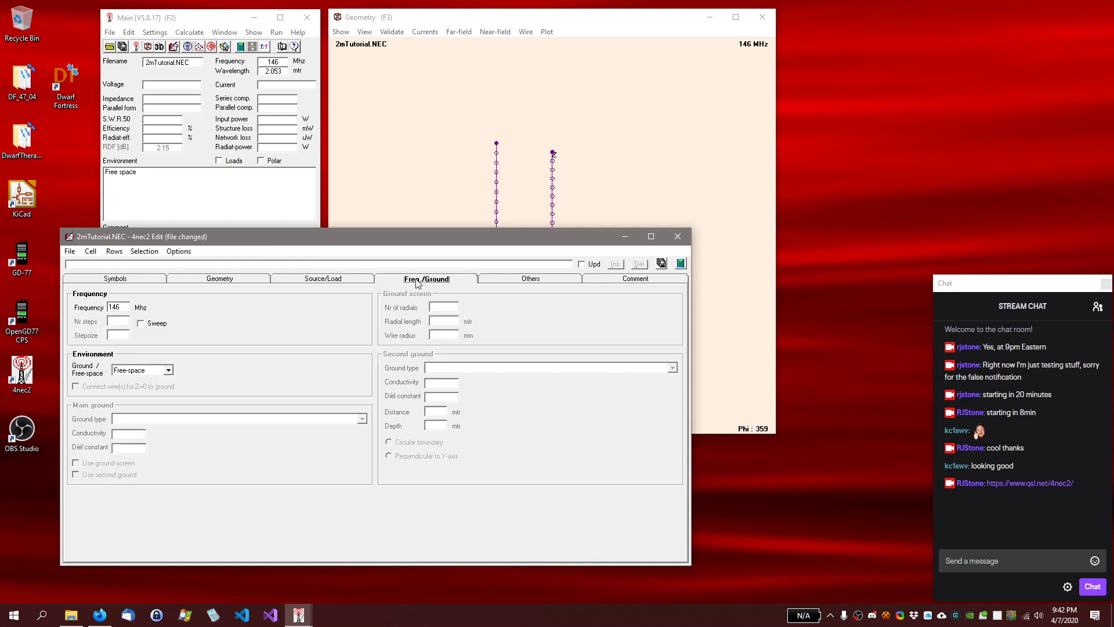
{"action": "left_click", "coordinate": [170, 372]}
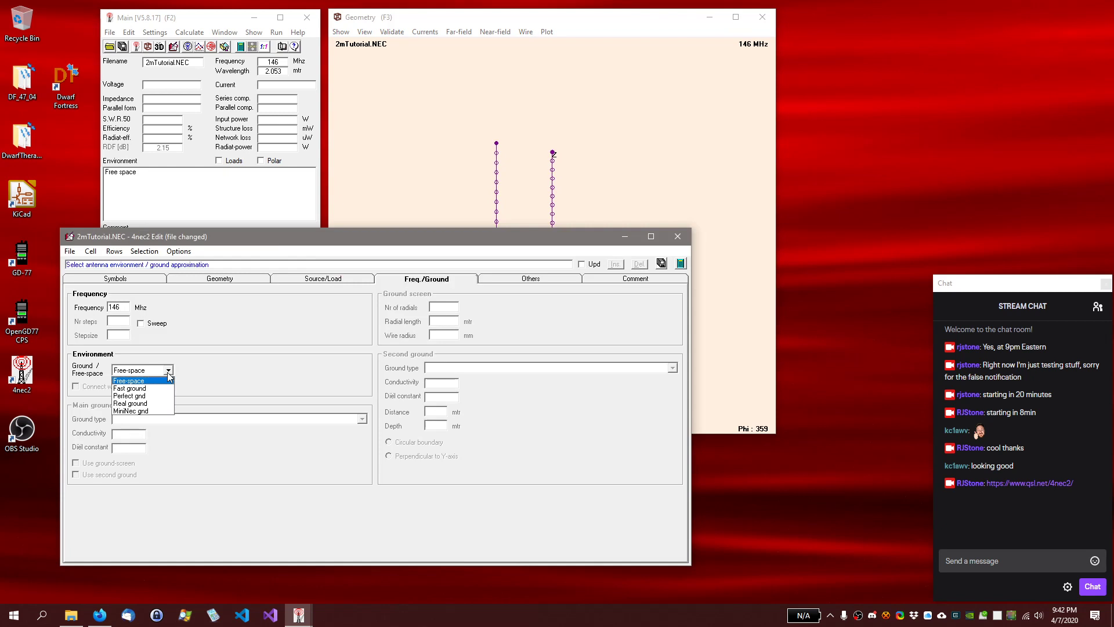
{"action": "left_click", "coordinate": [157, 402]}
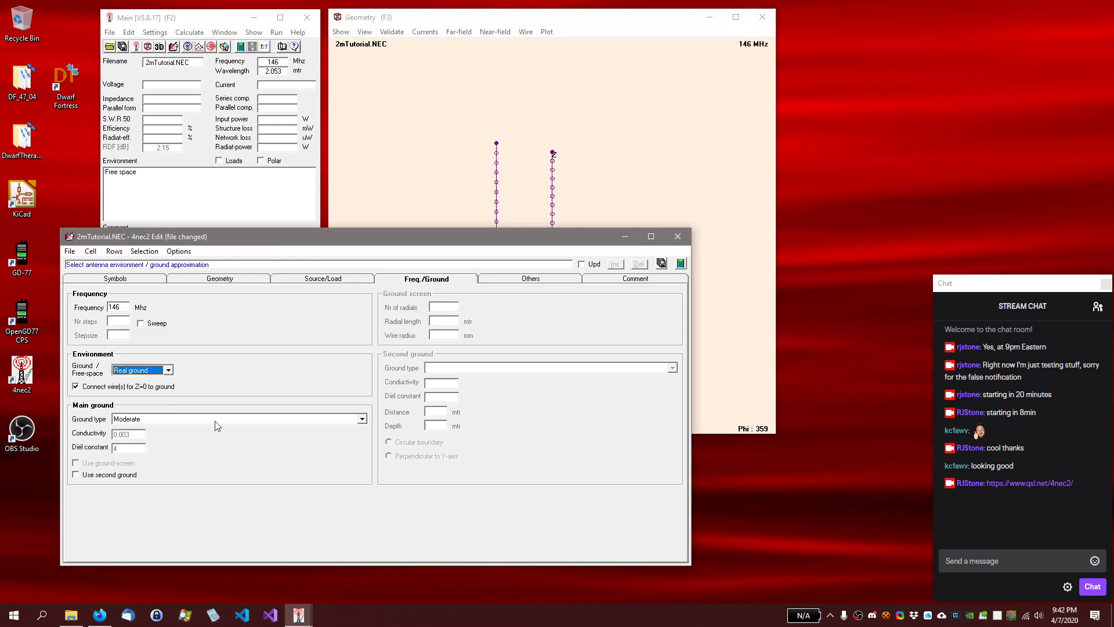
Set the main ground type to Average, without a second ground
{"action": "left_click", "coordinate": [362, 418]}
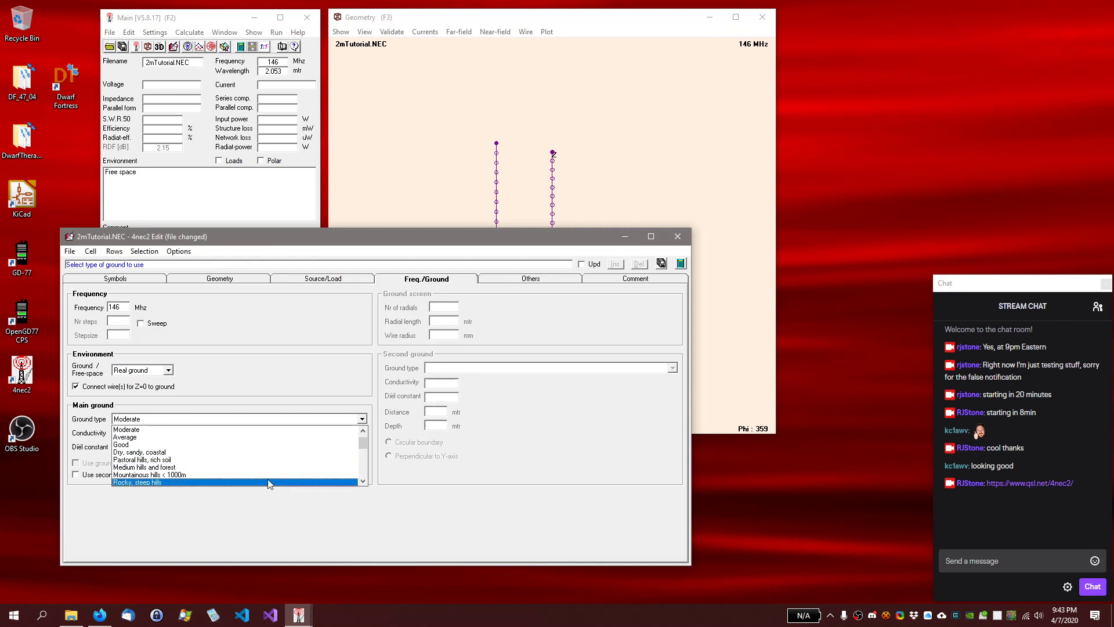
{"action": "scroll", "coordinate": [267, 483], "scroll_direction": "down", "scroll_amount": 3}
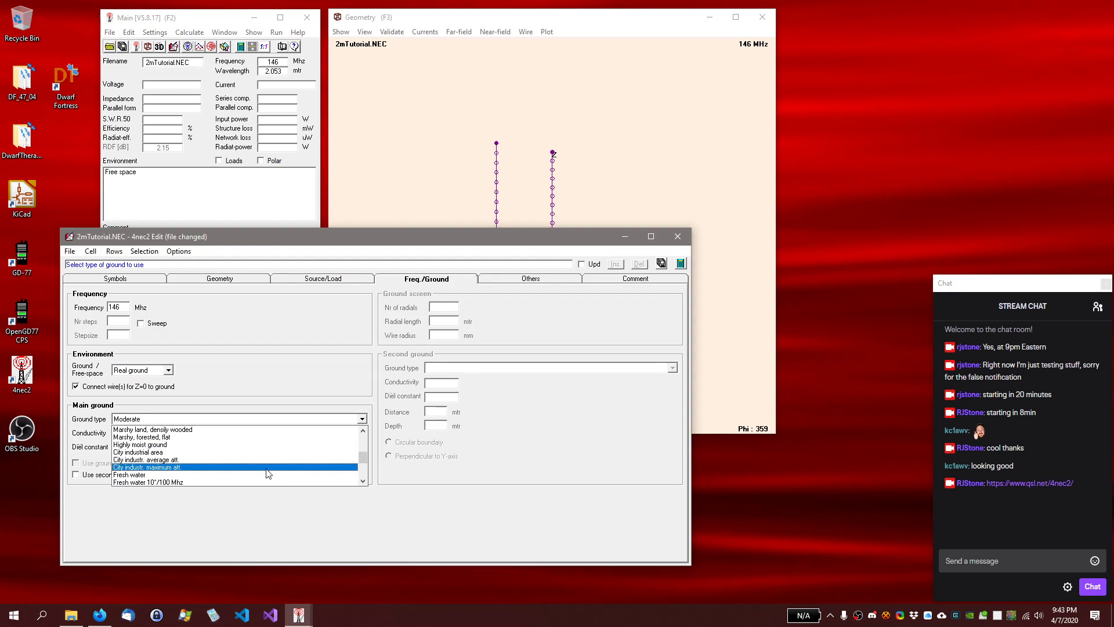
{"action": "scroll", "coordinate": [268, 473], "scroll_direction": "down", "scroll_amount": 2}
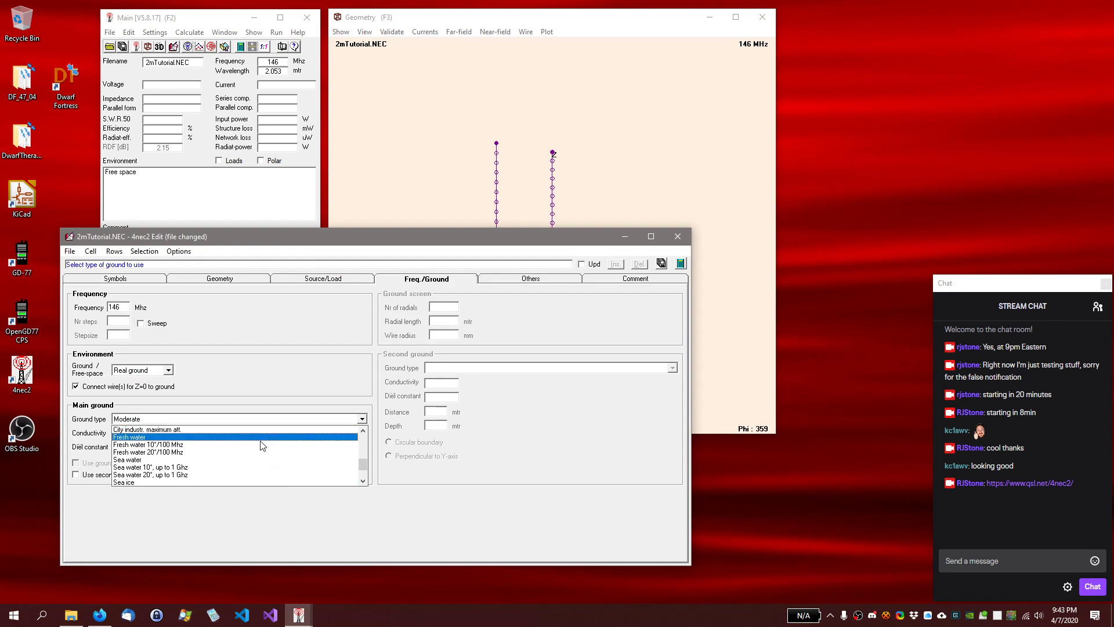
{"action": "scroll", "coordinate": [257, 458], "scroll_direction": "up", "scroll_amount": 2}
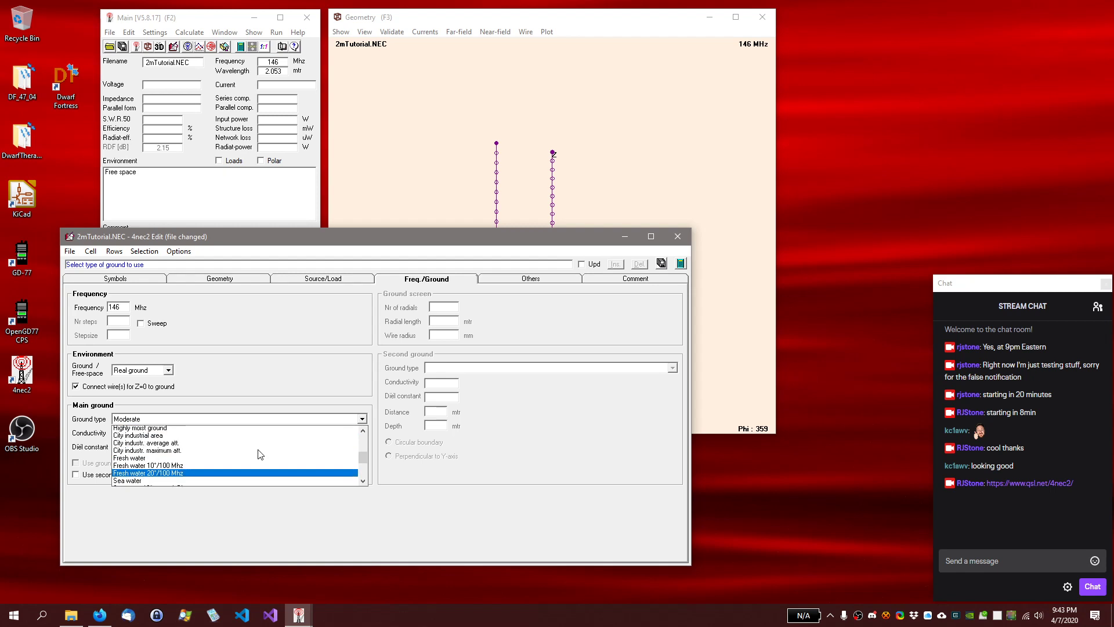
{"action": "scroll", "coordinate": [260, 454], "scroll_direction": "up", "scroll_amount": 2}
{"action": "scroll", "coordinate": [259, 455], "scroll_direction": "up", "scroll_amount": 2}
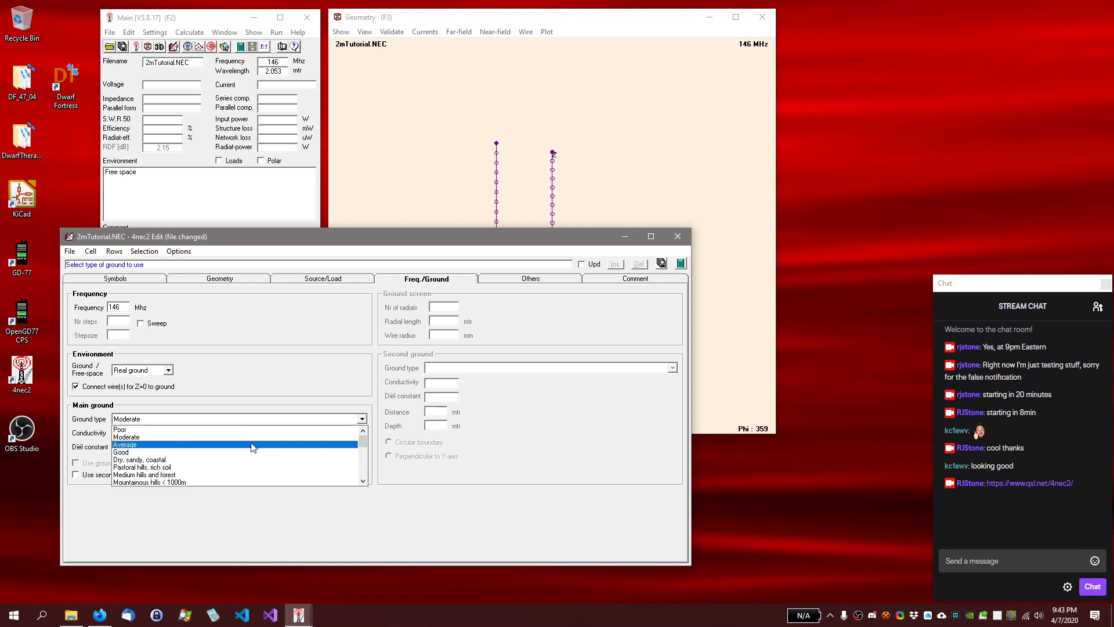
{"action": "left_click", "coordinate": [252, 444]}
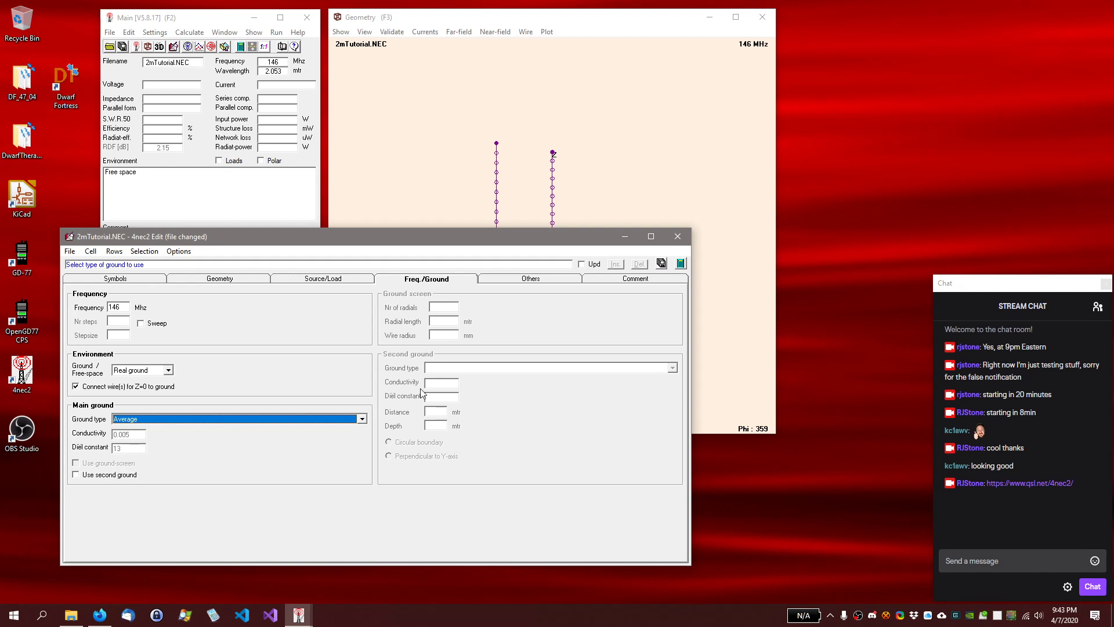
{"action": "left_click", "coordinate": [76, 475]}
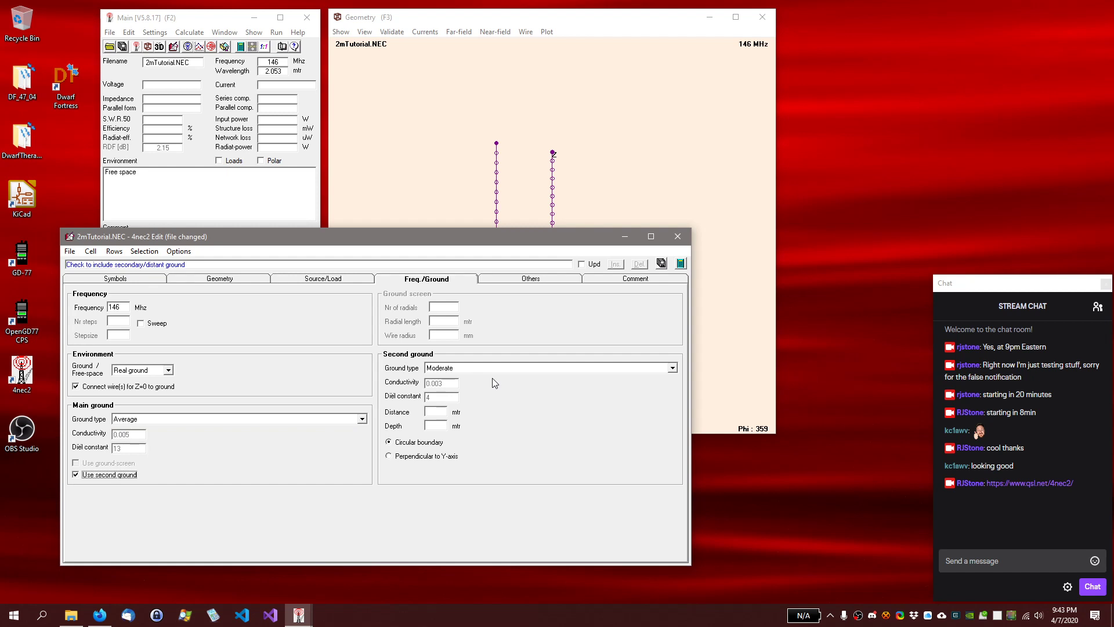
{"action": "left_click", "coordinate": [76, 475]}
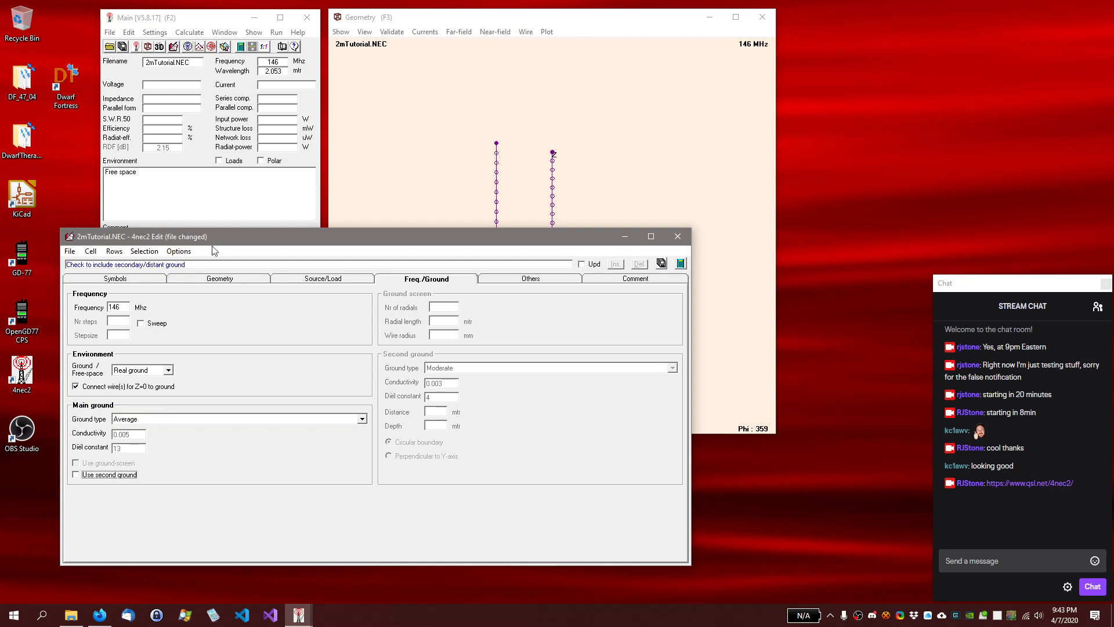
Save the antenna file and rotate the Geometry view to examine the wires against the ground plane
{"action": "left_click", "coordinate": [69, 253]}
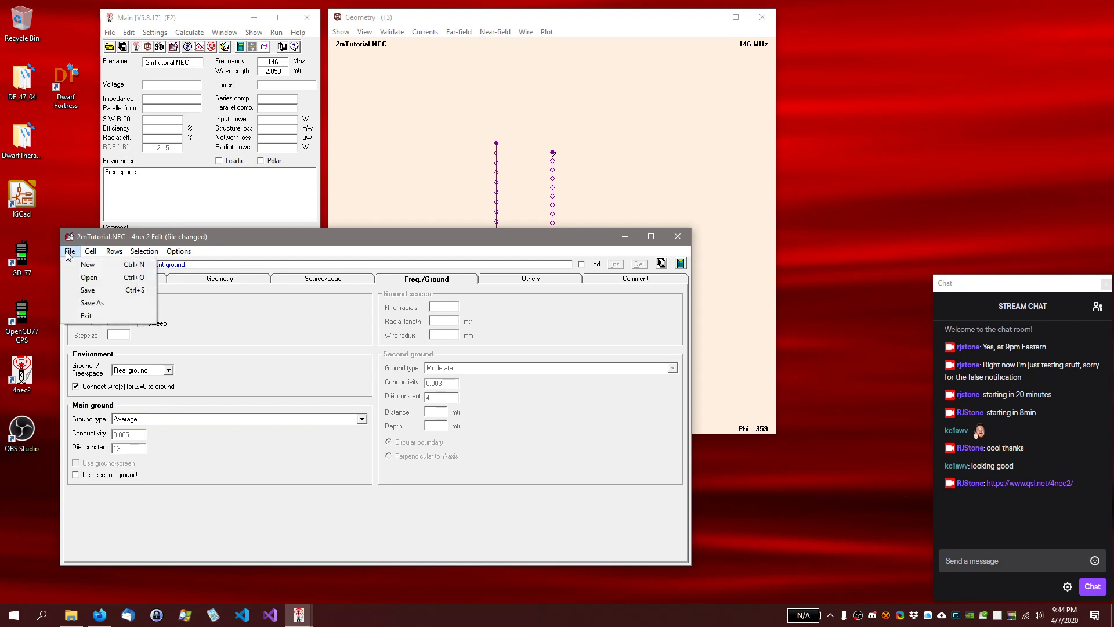
{"action": "left_click", "coordinate": [93, 290]}
{"action": "left_click", "coordinate": [556, 30]}
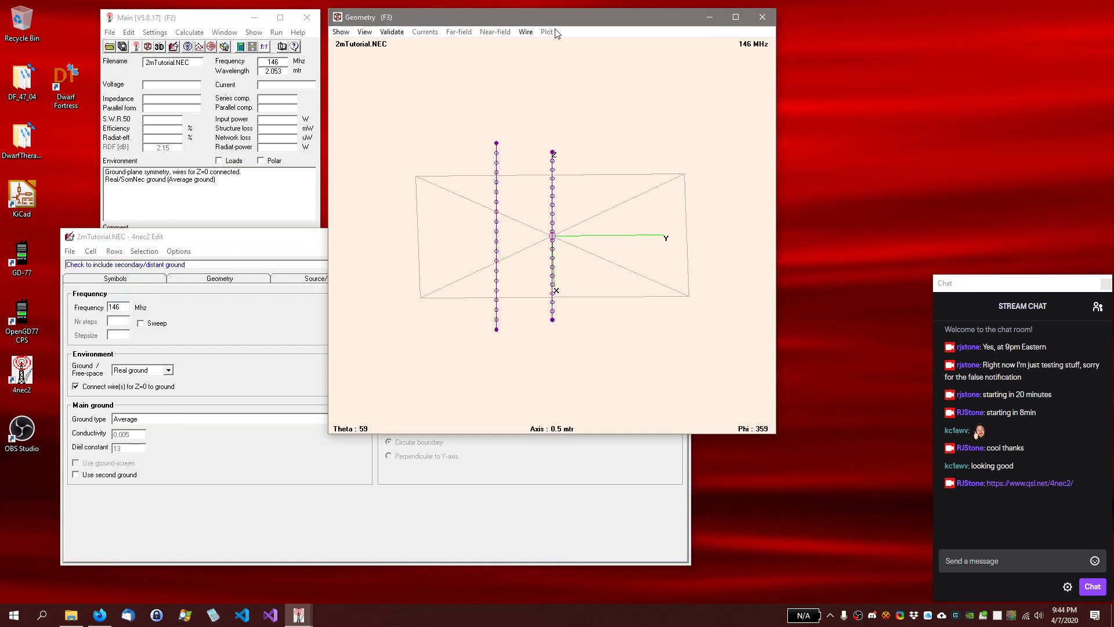
{"action": "left_click_drag", "start_coordinate": [593, 244], "coordinate": [599, 348]}
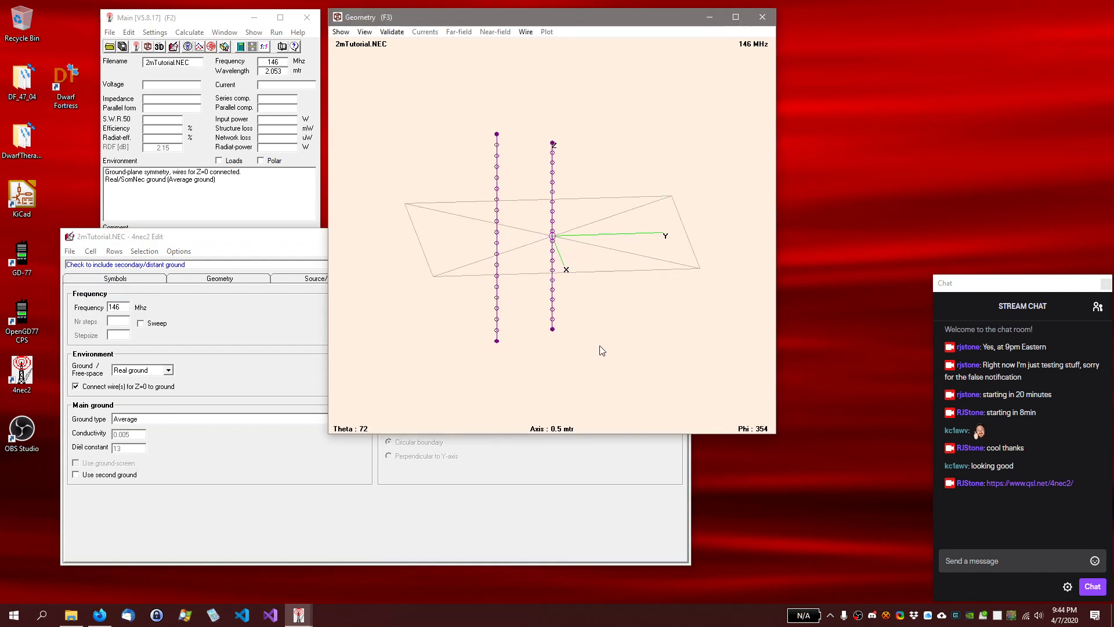
Add the symbol Height=2.5 below the existing antenna symbols
{"action": "left_click", "coordinate": [235, 240]}
{"action": "left_click", "coordinate": [222, 280]}
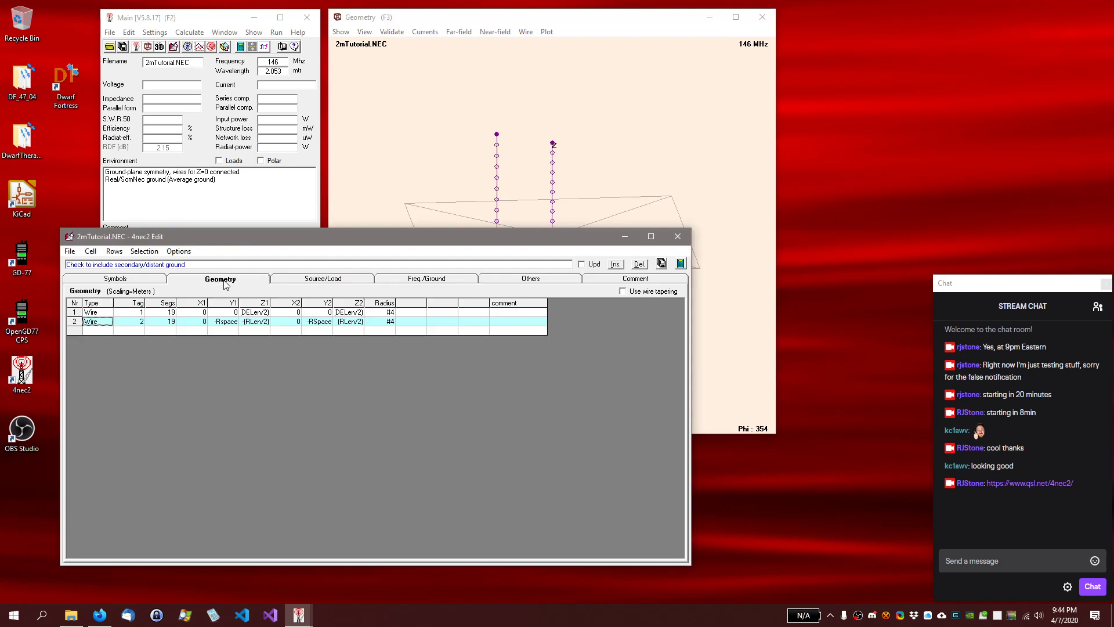
{"action": "left_click", "coordinate": [108, 281]}
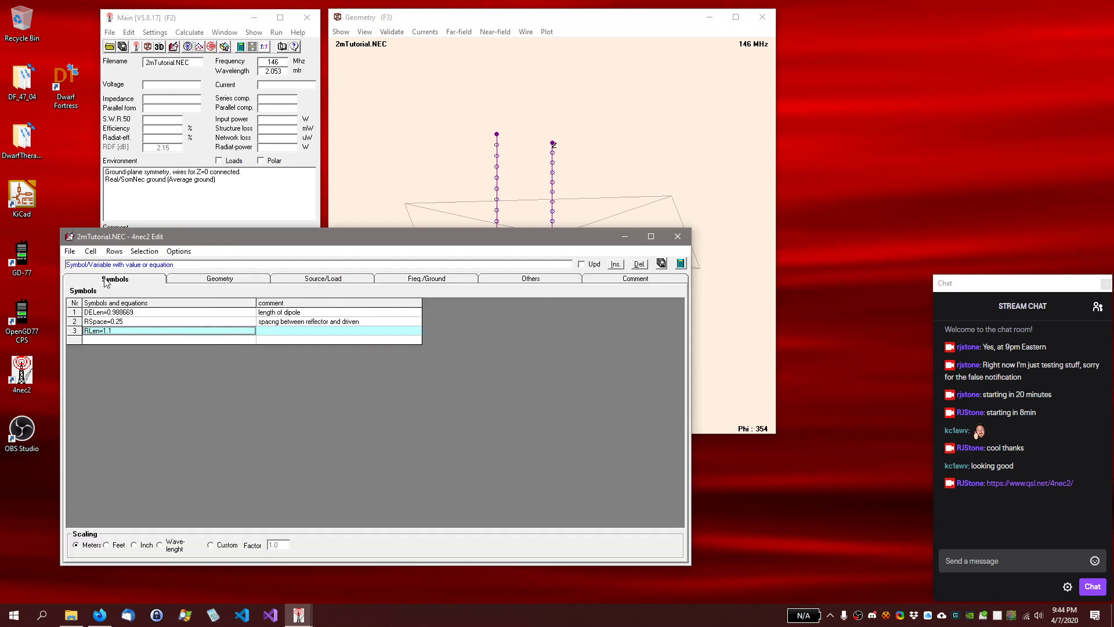
{"action": "left_click", "coordinate": [111, 339]}
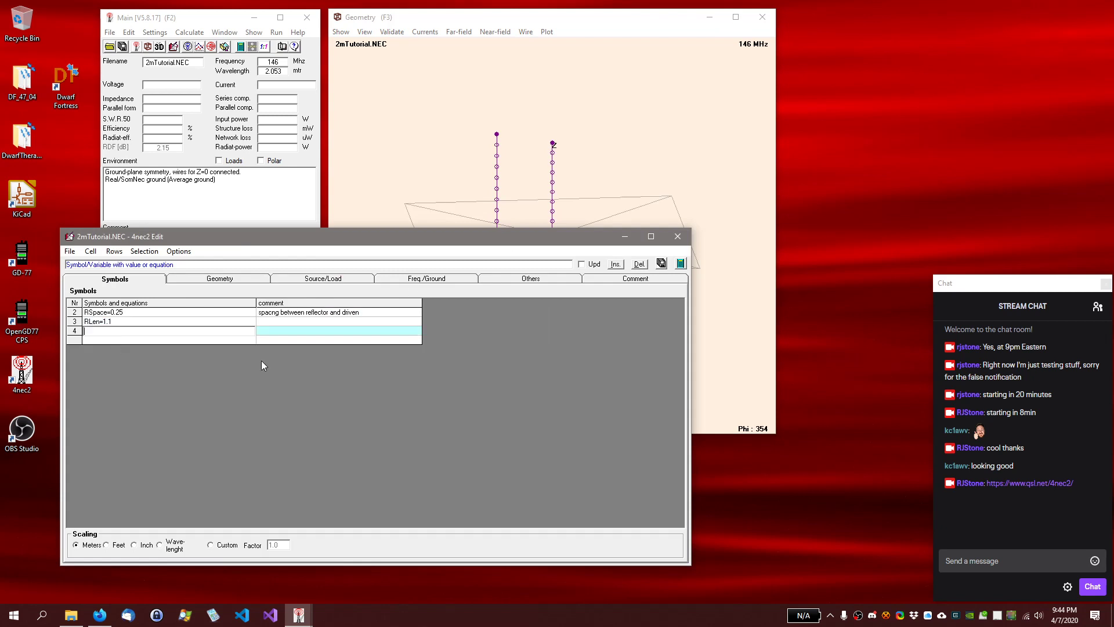
{"action": "type", "text": "Height"}
{"action": "type", "text": "=2.5"}
{"action": "key", "text": "Return"}
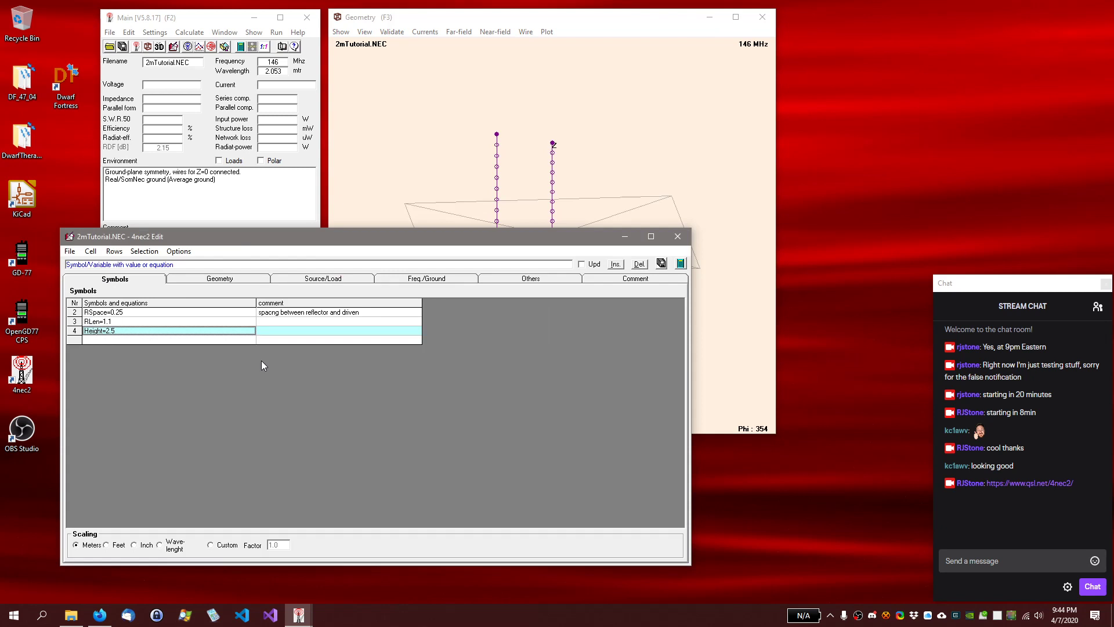
{"action": "left_click", "coordinate": [676, 22]}
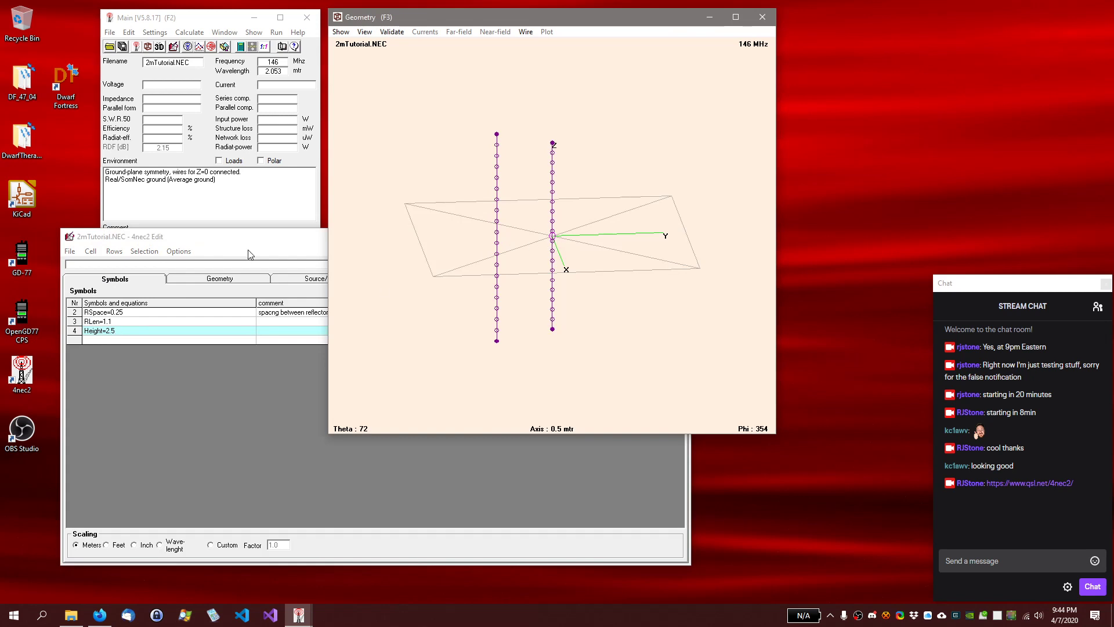
Add a Copy/move row below the two wires with tag increment 0 and 0 new structures
{"action": "left_click", "coordinate": [221, 279]}
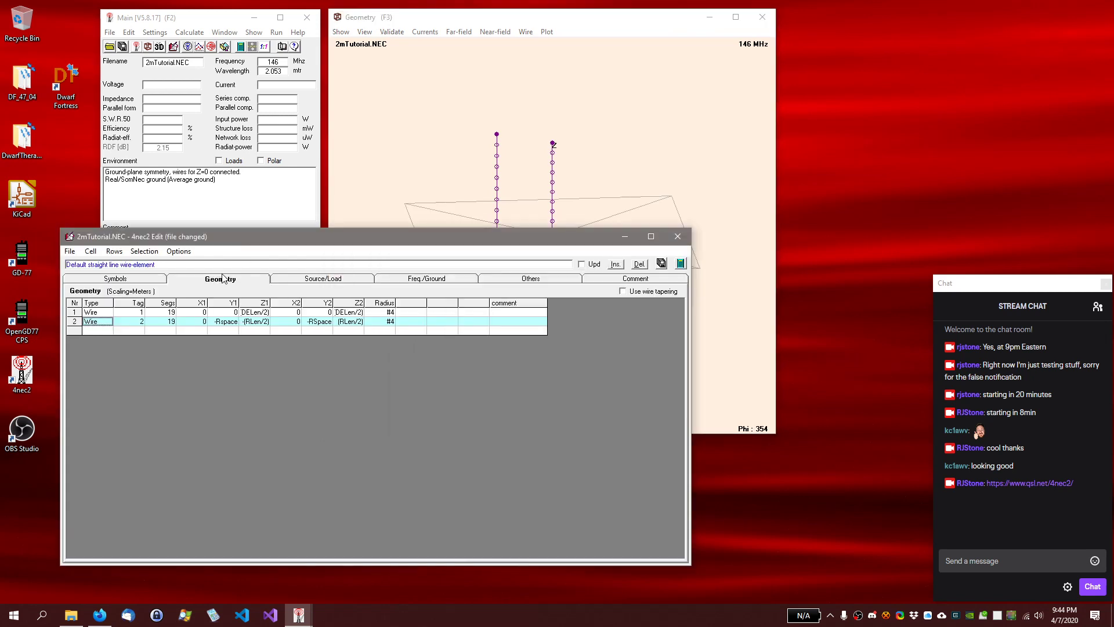
{"action": "left_click", "coordinate": [107, 330]}
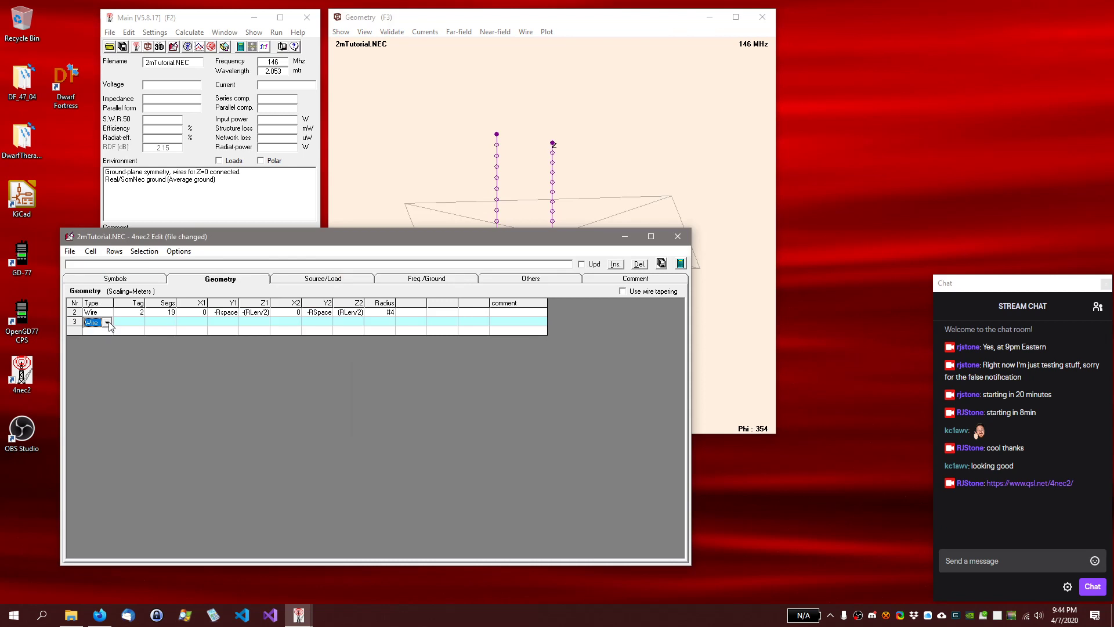
{"action": "left_click", "coordinate": [107, 322]}
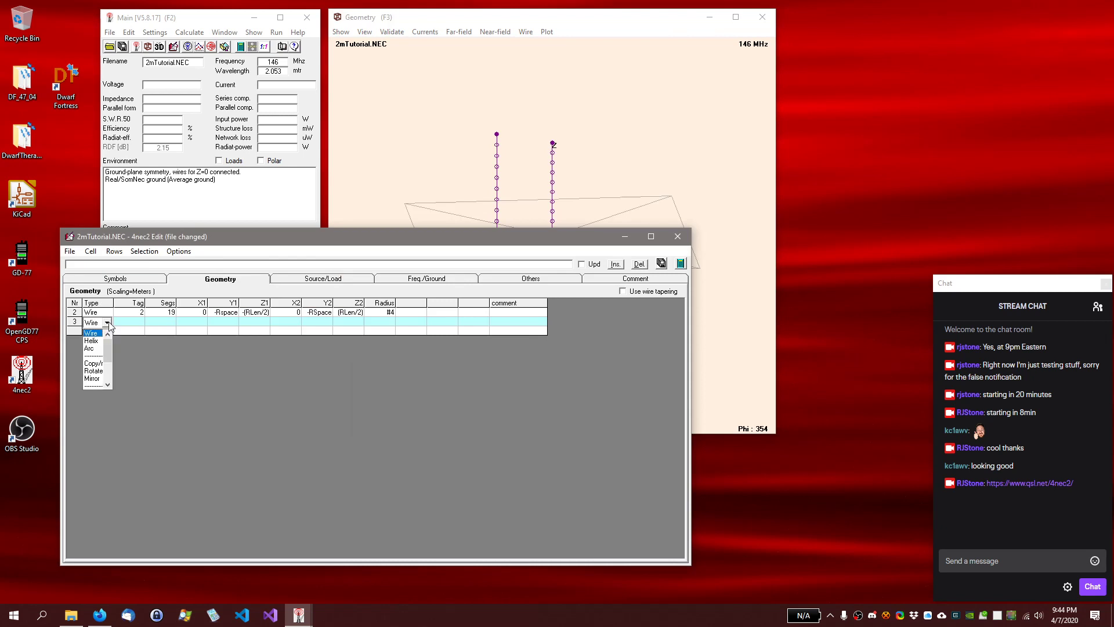
{"action": "left_click", "coordinate": [92, 363]}
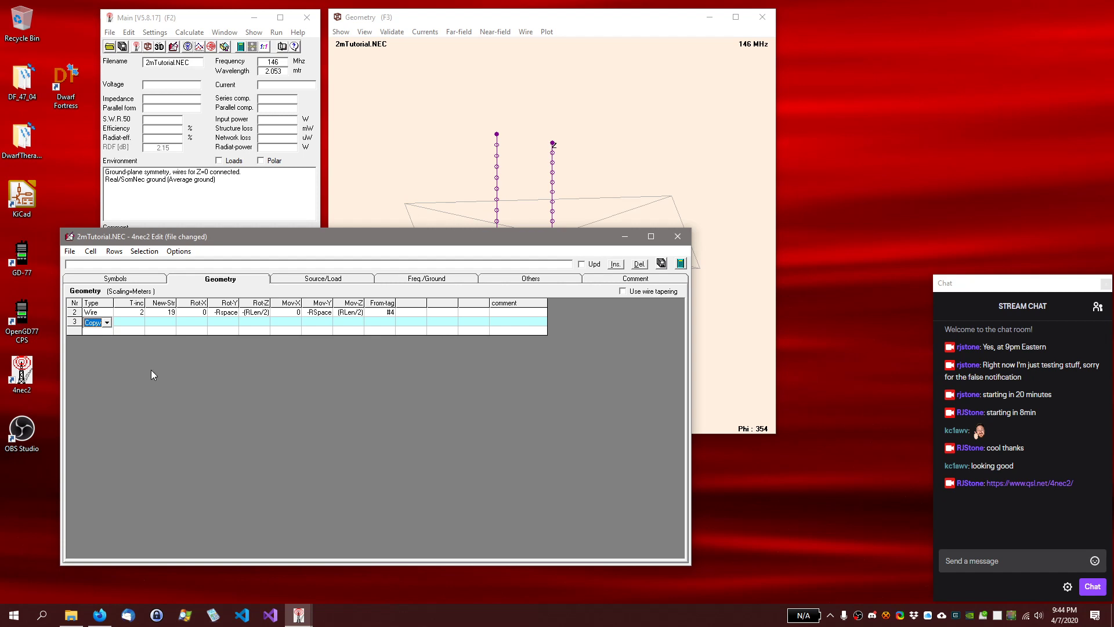
{"action": "left_click", "coordinate": [137, 323]}
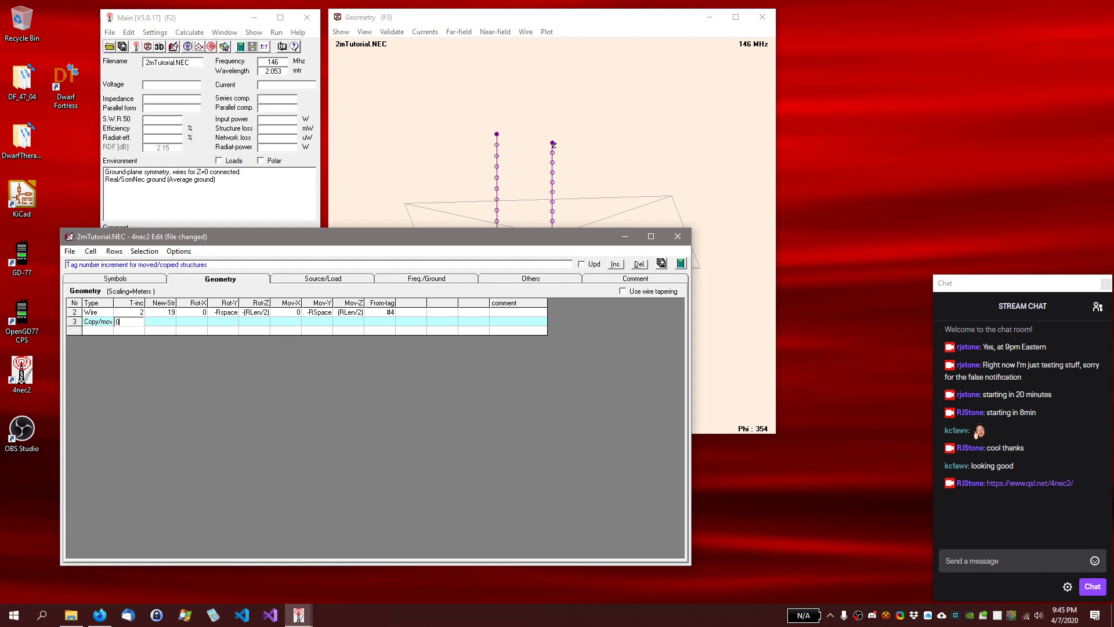
{"action": "key", "text": "Tab"}
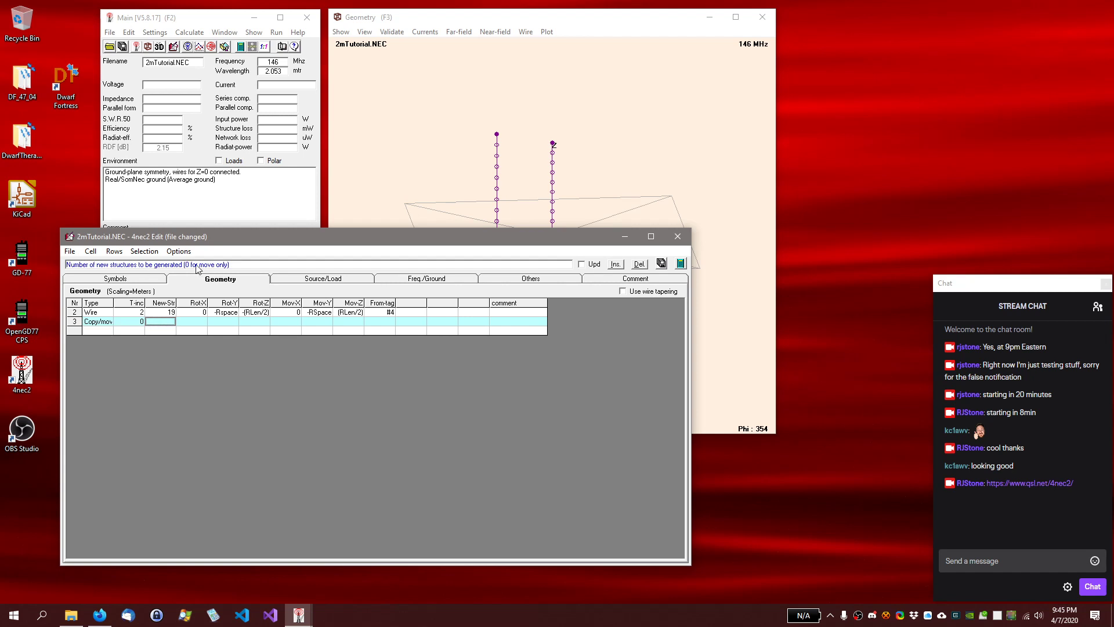
{"action": "left_click", "coordinate": [125, 320]}
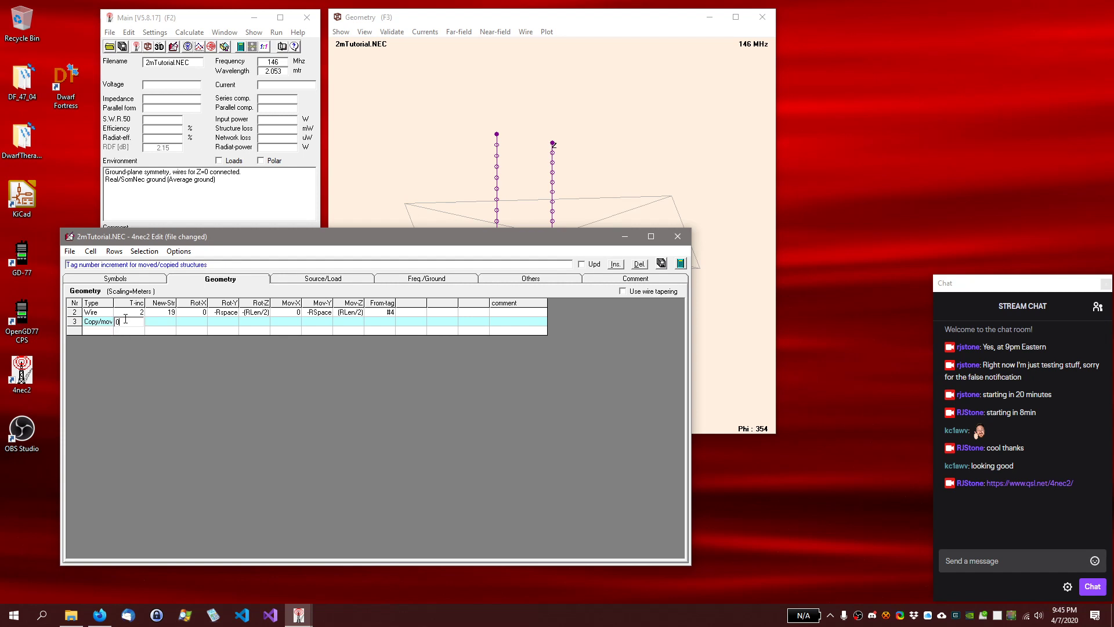
{"action": "left_click", "coordinate": [158, 326]}
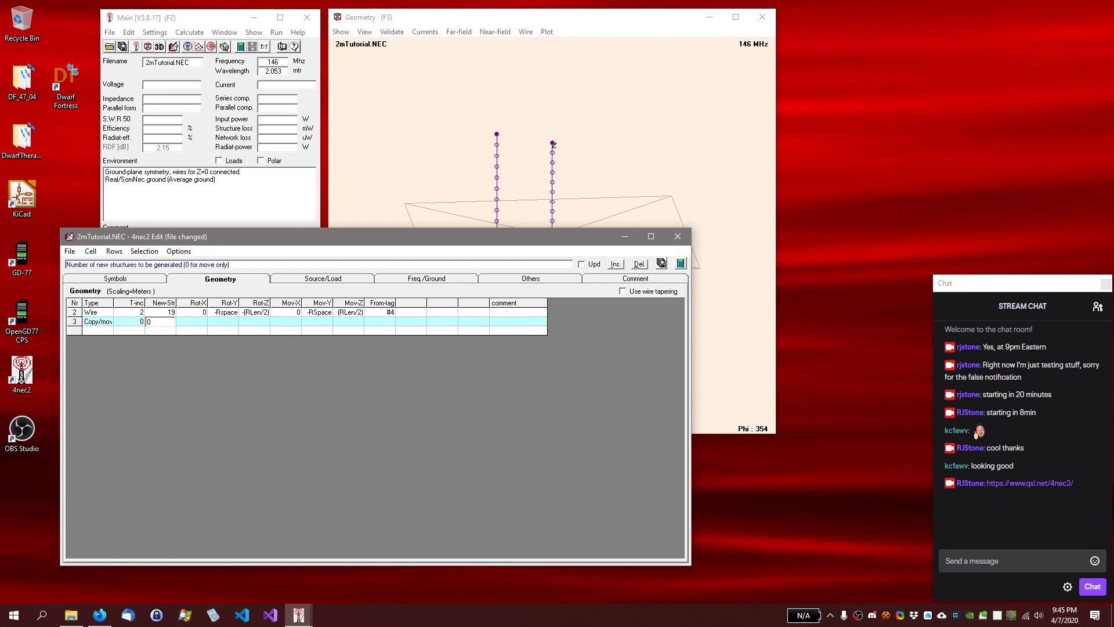
Set the Copy/move row's Z movement to Height, leaving its rotations and X and Y movements blank
{"action": "left_click", "coordinate": [197, 323]}
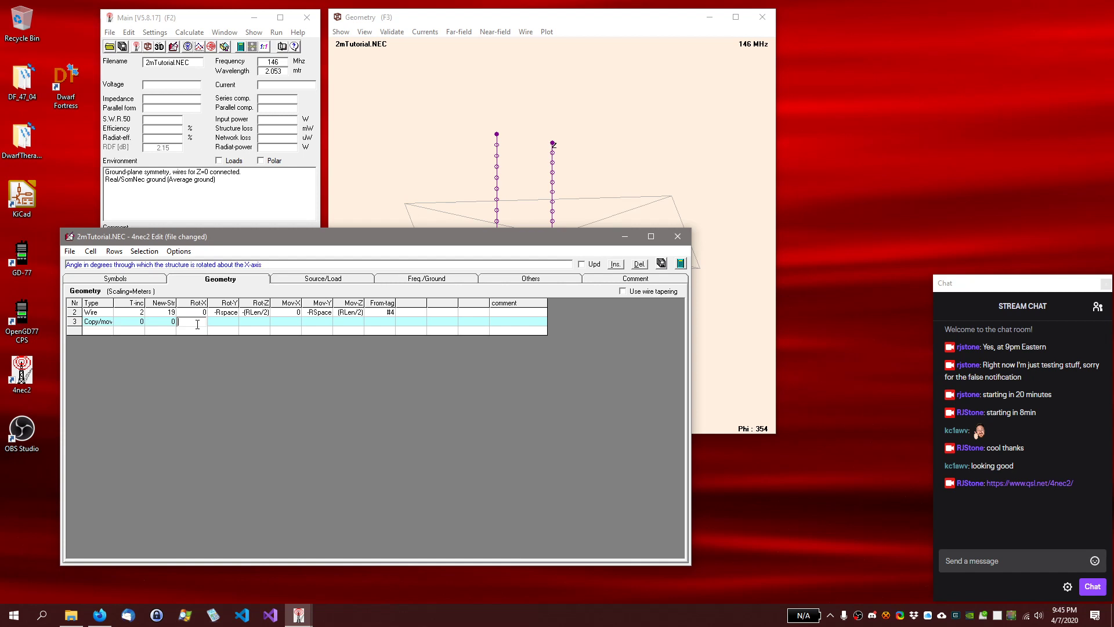
{"action": "left_click", "coordinate": [231, 324]}
{"action": "left_click", "coordinate": [255, 325]}
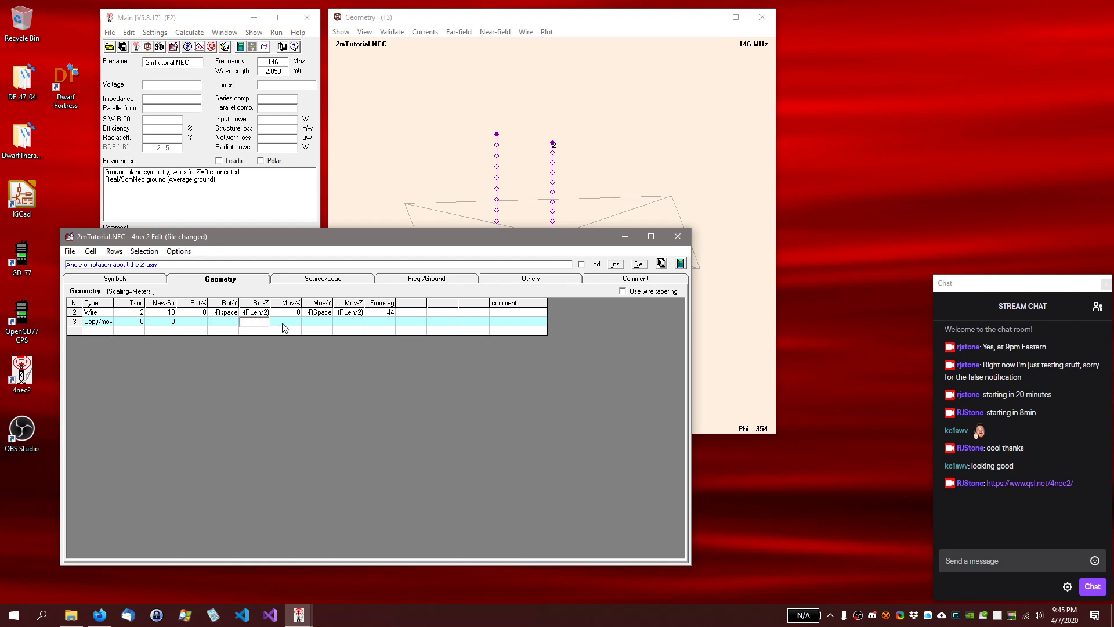
{"action": "left_click", "coordinate": [290, 323]}
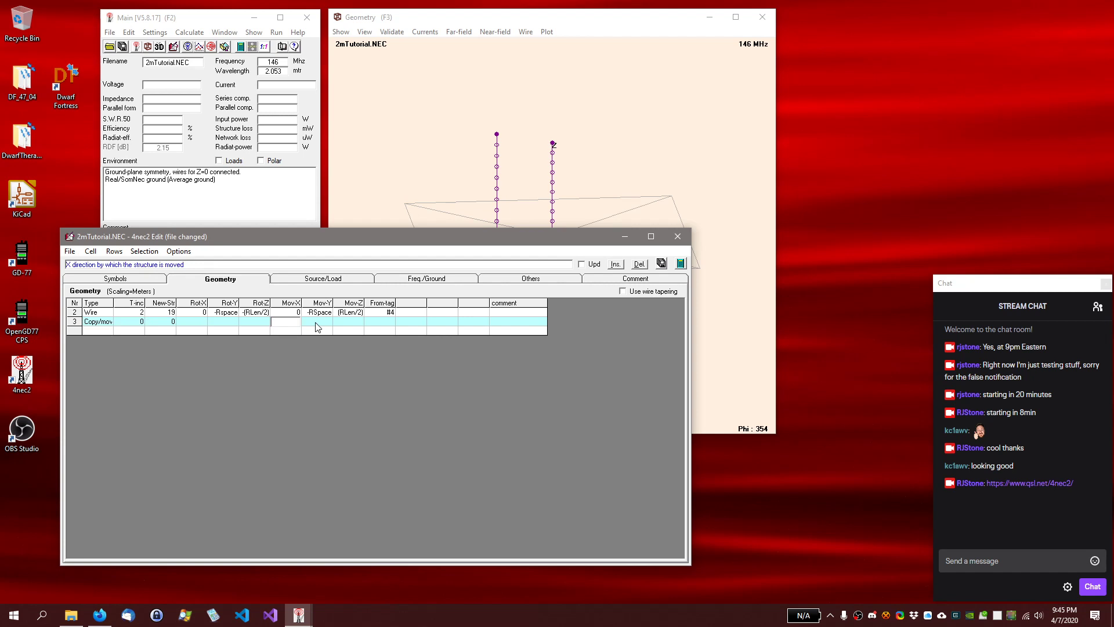
{"action": "left_click", "coordinate": [318, 325]}
{"action": "left_click", "coordinate": [350, 322]}
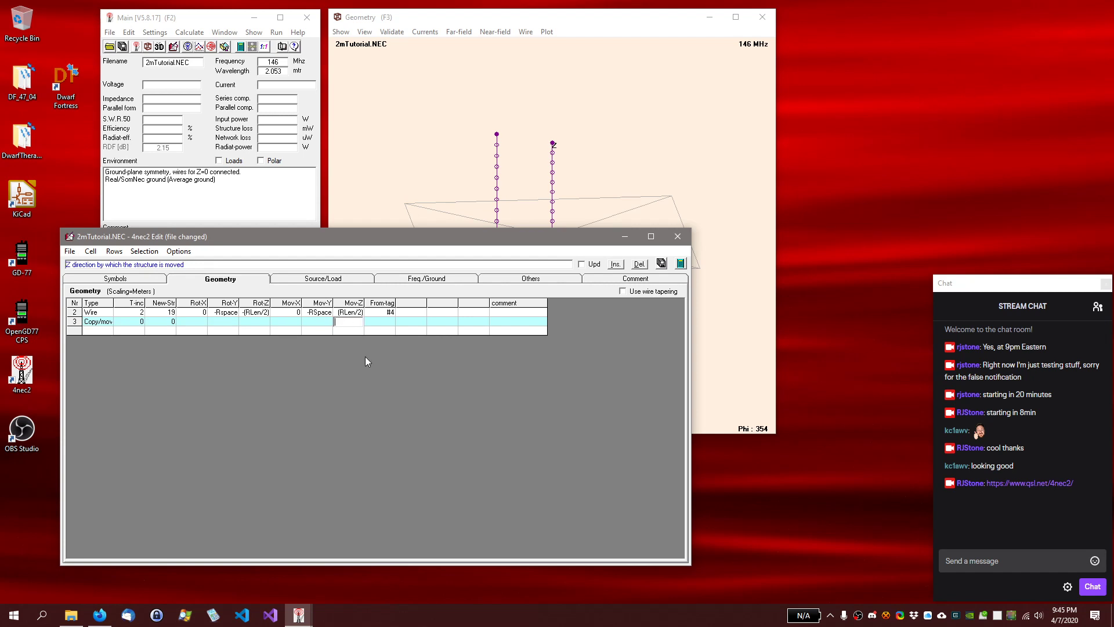
{"action": "type", "text": "Height"}
{"action": "key", "text": "Tab"}
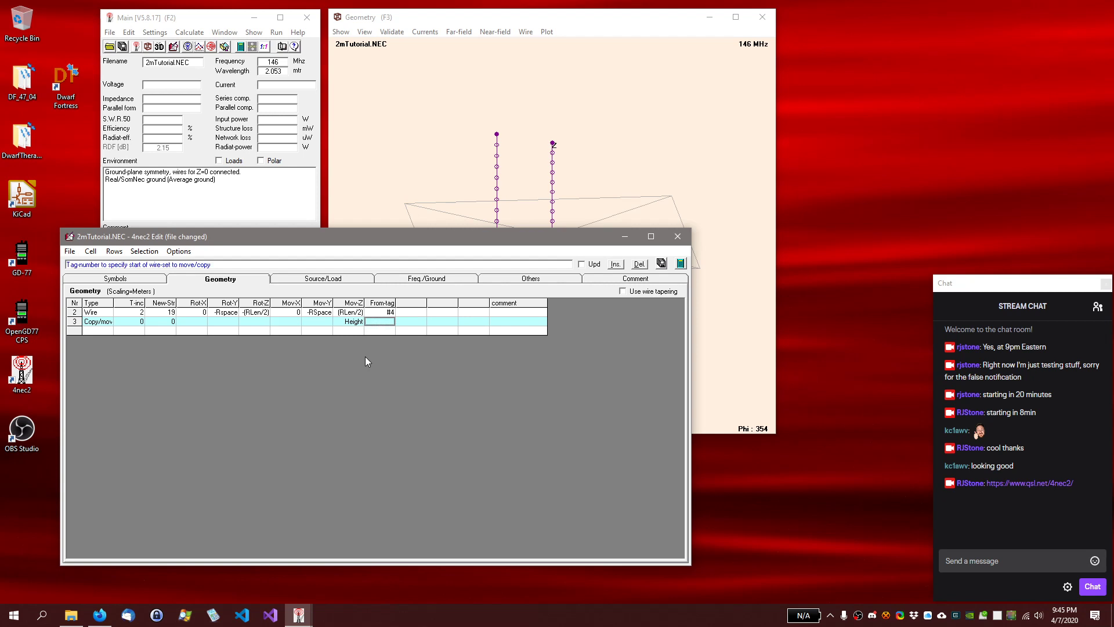
Check the two wire rows and set the Copy/move row's starting tag number to 1
{"action": "key", "text": "Up"}
{"action": "key", "text": "Up"}
{"action": "key", "text": "Left"}
{"action": "key", "text": "Left"}
{"action": "key", "text": "Left"}
{"action": "key", "text": "Left"}
{"action": "key", "text": "Left"}
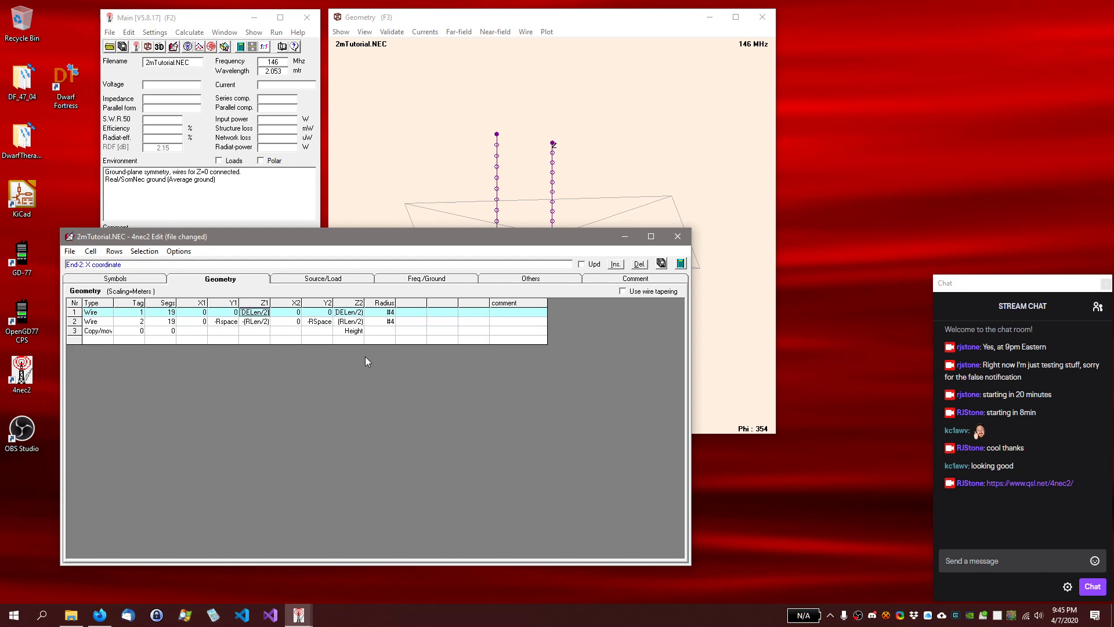
{"action": "key", "text": "Right"}
{"action": "key", "text": "Right"}
{"action": "key", "text": "Right"}
{"action": "key", "text": "Right"}
{"action": "key", "text": "Right"}
{"action": "key", "text": "Left"}
{"action": "key", "text": "Left"}
{"action": "key", "text": "Down"}
{"action": "key", "text": "Up"}
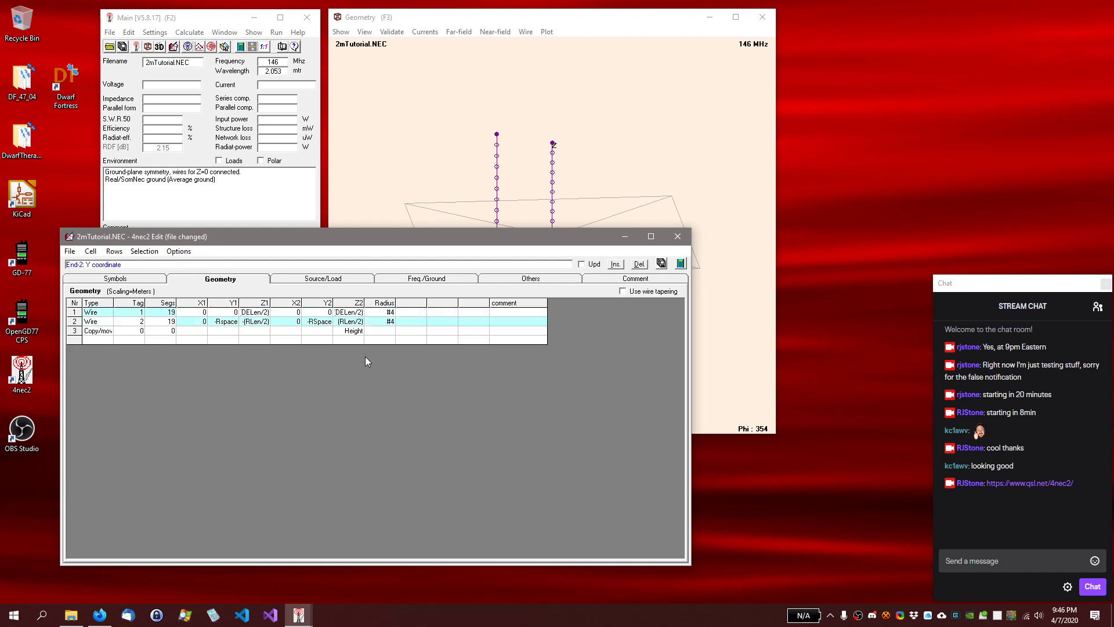
{"action": "key", "text": "Left"}
{"action": "key", "text": "Left"}
{"action": "key", "text": "Left"}
{"action": "key", "text": "Right"}
{"action": "key", "text": "Right"}
{"action": "key", "text": "Right"}
{"action": "key", "text": "Right"}
{"action": "key", "text": "Right"}
{"action": "key", "text": "Right"}
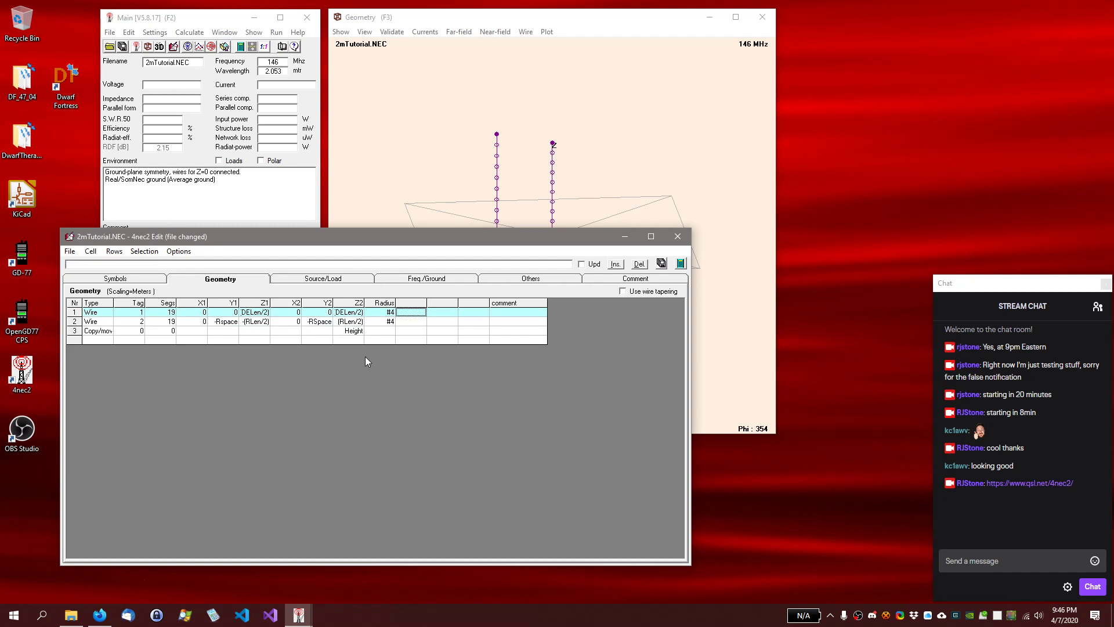
{"action": "key", "text": "Left"}
{"action": "key", "text": "Down"}
{"action": "key", "text": "Down"}
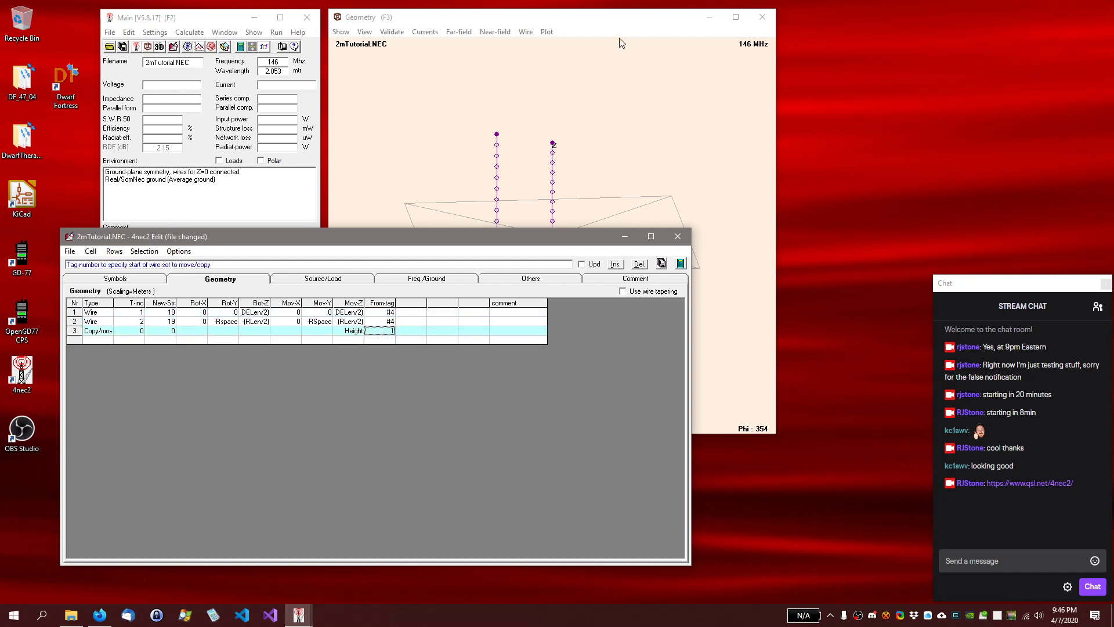
Examine the antenna's position above the ground plane in the Geometry window, then return to the geometry editor
{"action": "left_click", "coordinate": [624, 21]}
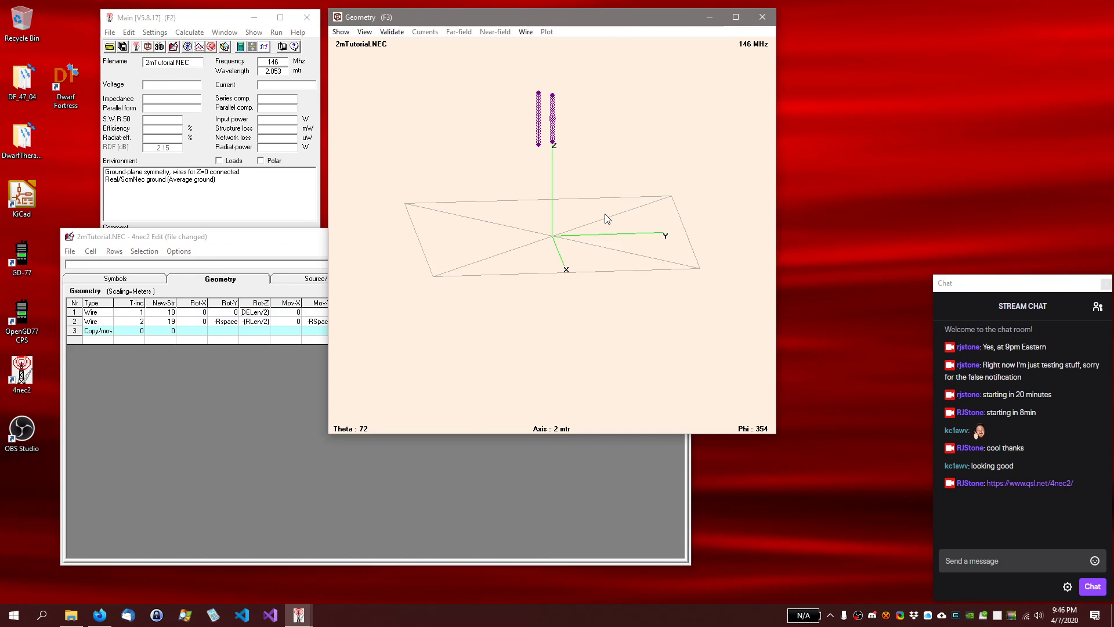
{"action": "mouse_move", "coordinate": [608, 239]}
{"action": "left_mouse_down"}
{"action": "mouse_move", "coordinate": [609, 215]}
{"action": "mouse_move", "coordinate": [605, 238]}
{"action": "left_mouse_up"}
{"action": "left_click", "coordinate": [241, 242]}
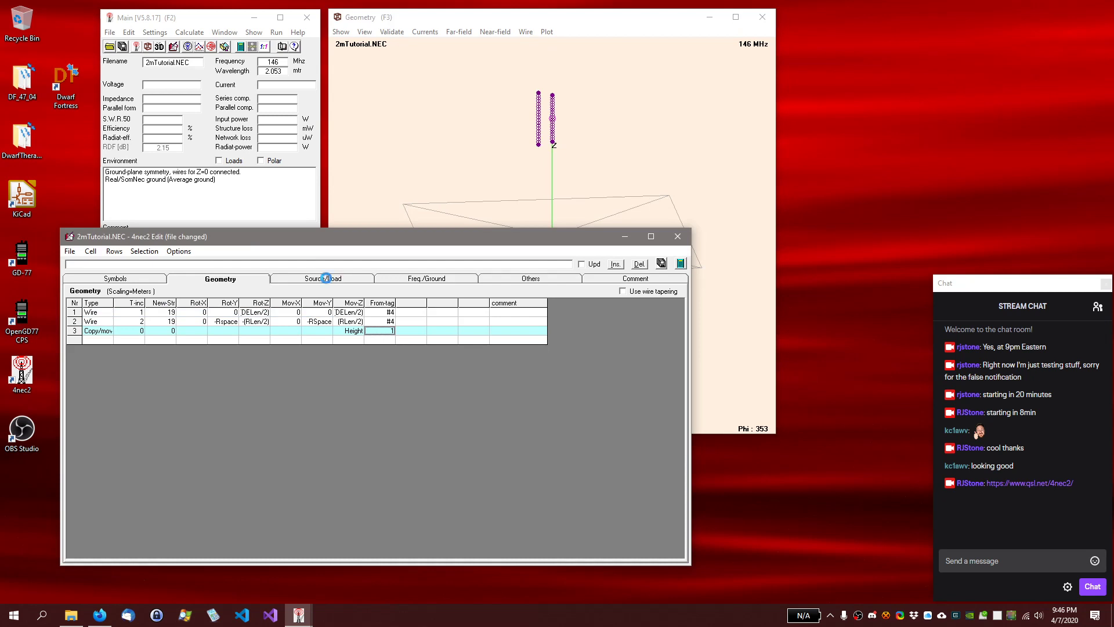
Add a second wire-conductivity load for tag 2, covering segments 1 to 19, with copper as the material
{"action": "left_click", "coordinate": [323, 279]}
{"action": "left_click", "coordinate": [110, 457]}
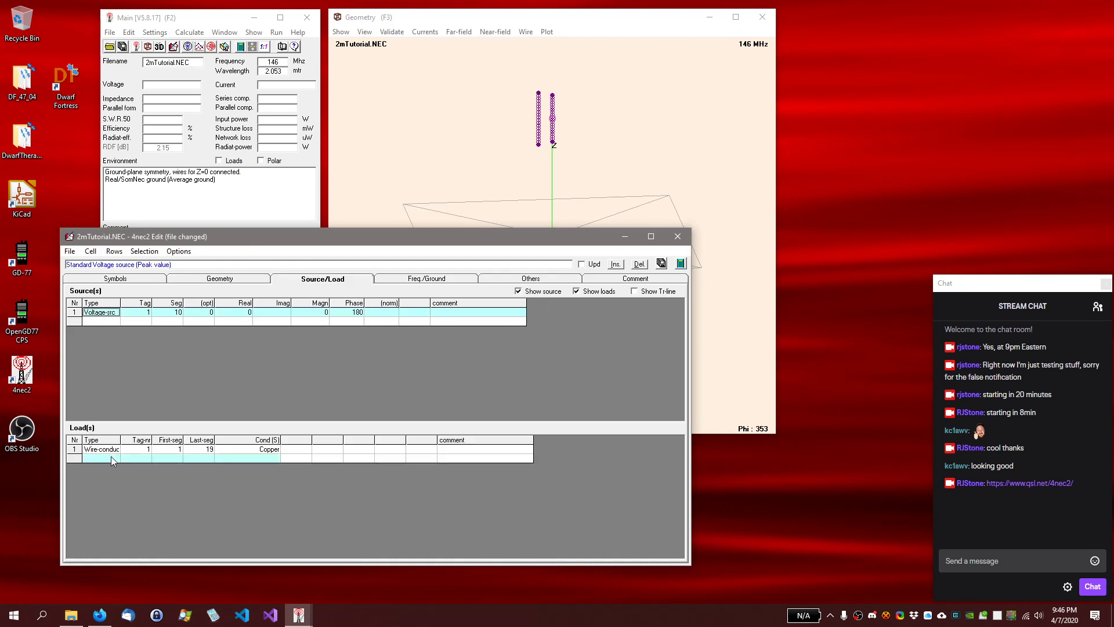
{"action": "left_click", "coordinate": [111, 456]}
{"action": "left_click", "coordinate": [135, 450]}
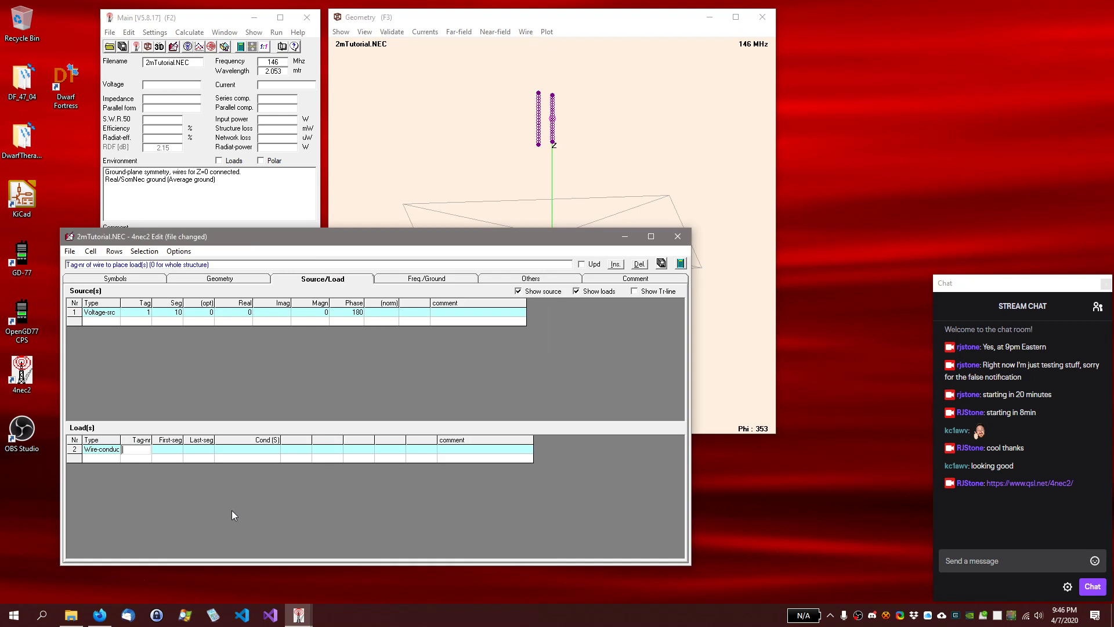
{"action": "type", "text": "2"}
{"action": "key", "text": "Tab"}
{"action": "type", "text": "1"}
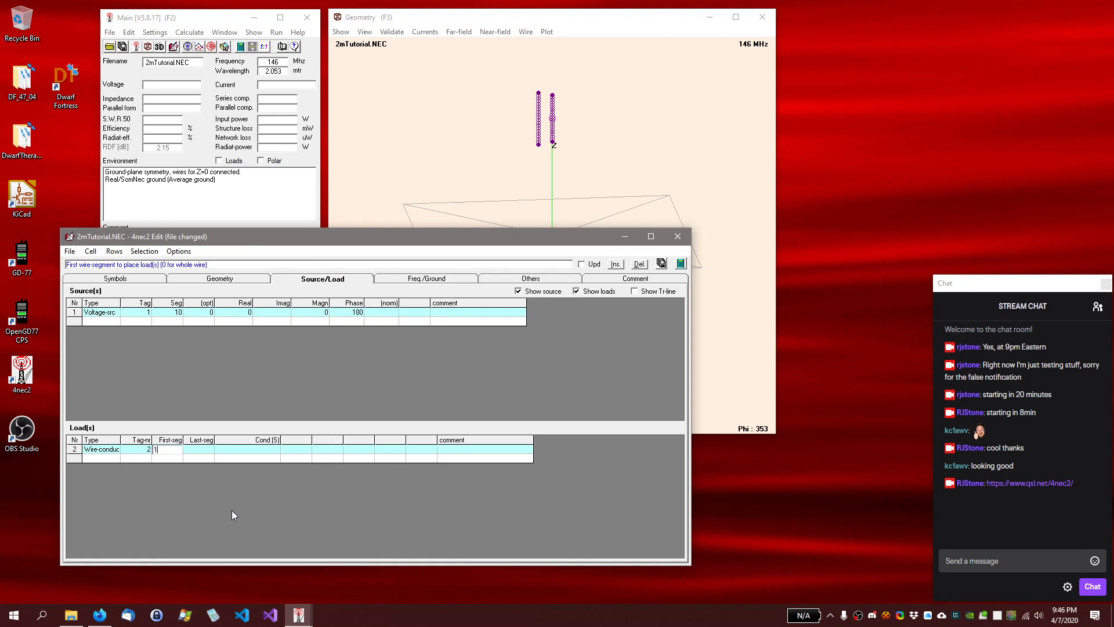
{"action": "key", "text": "Tab"}
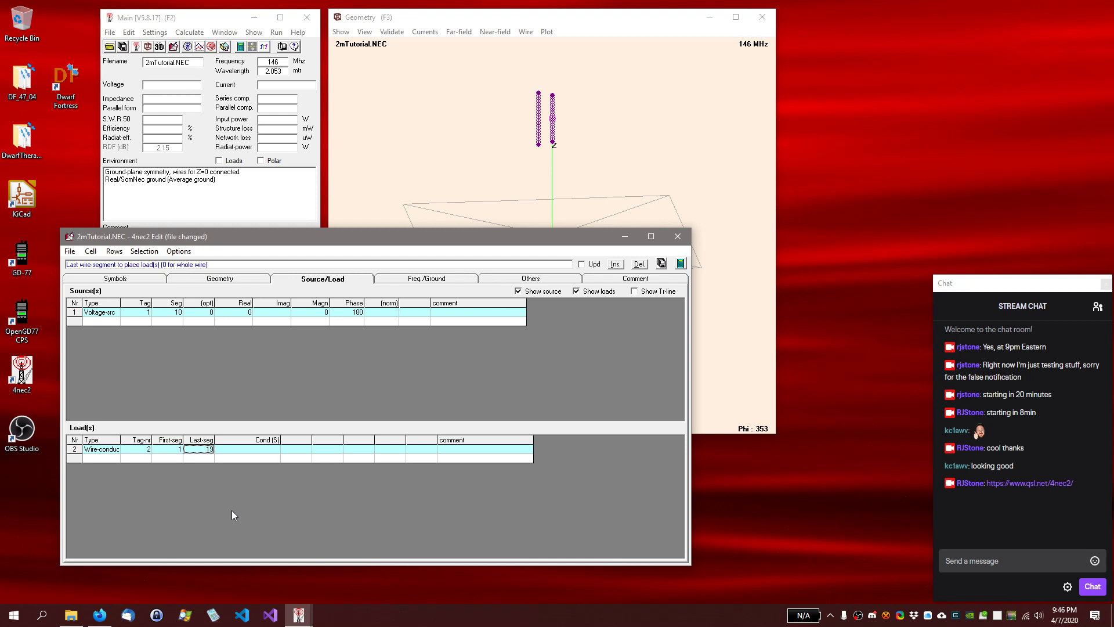
{"action": "key", "text": "Tab"}
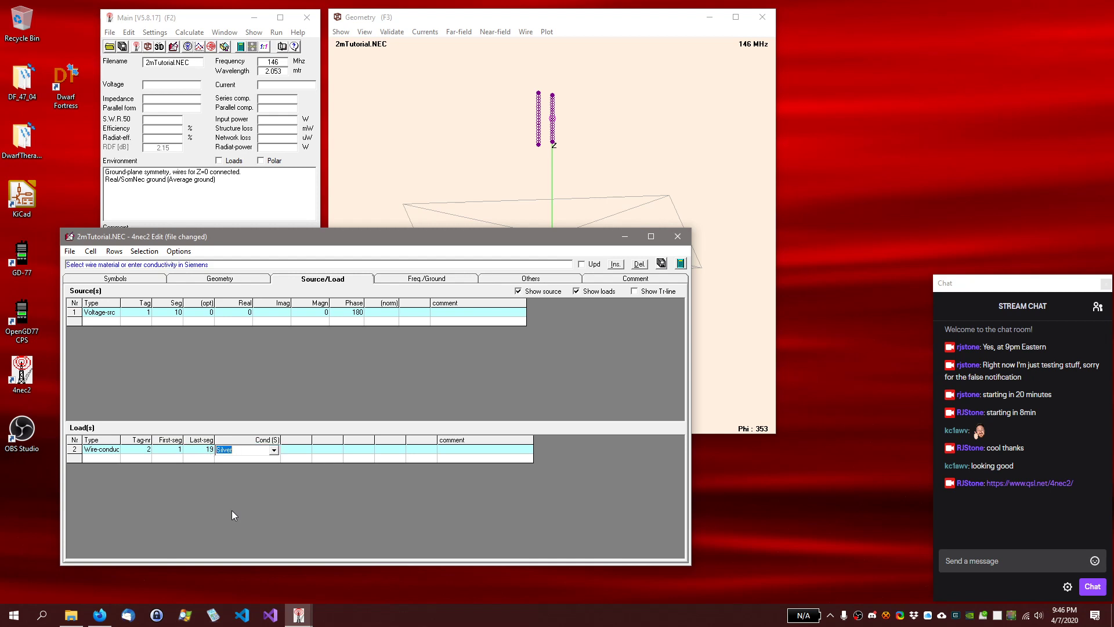
{"action": "key", "text": "Down"}
{"action": "key", "text": "Return"}
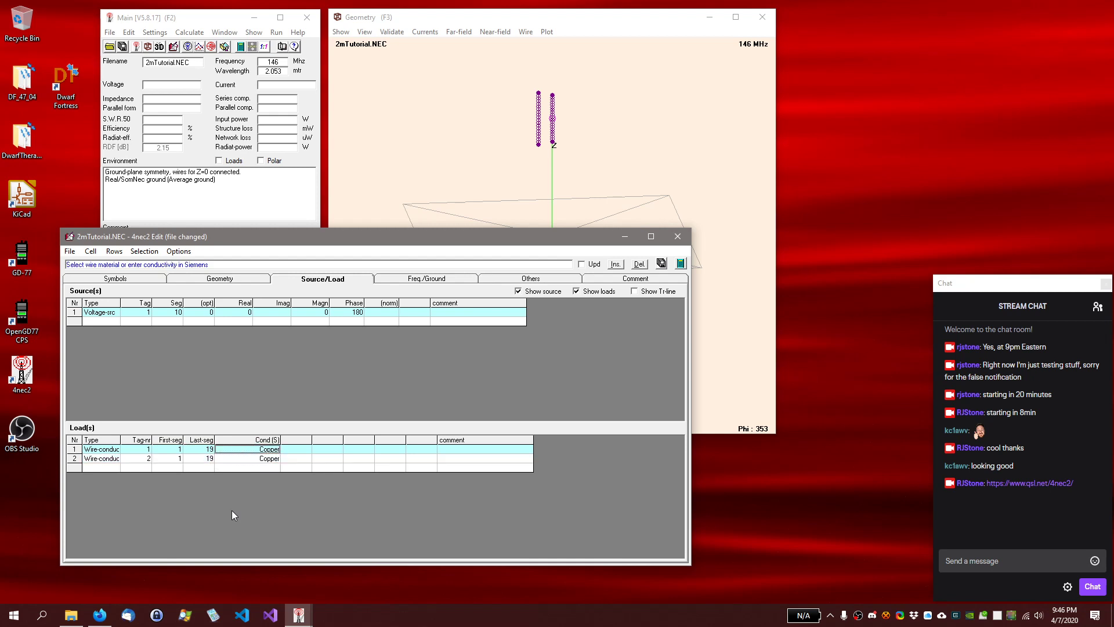
Check the tag, segment range and conductivity entries of the two wire-conductivity load rows
{"action": "key", "text": "Left"}
{"action": "key", "text": "Left"}
{"action": "key", "text": "Left"}
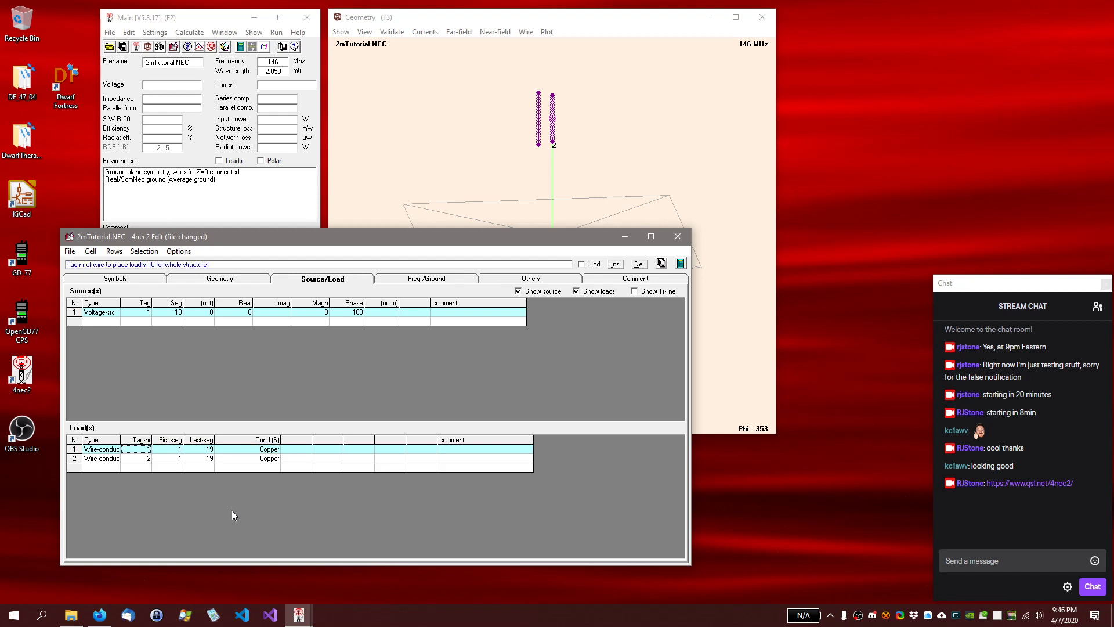
{"action": "key", "text": "Down"}
{"action": "key", "text": "Up"}
{"action": "key", "text": "Right"}
{"action": "key", "text": "Right"}
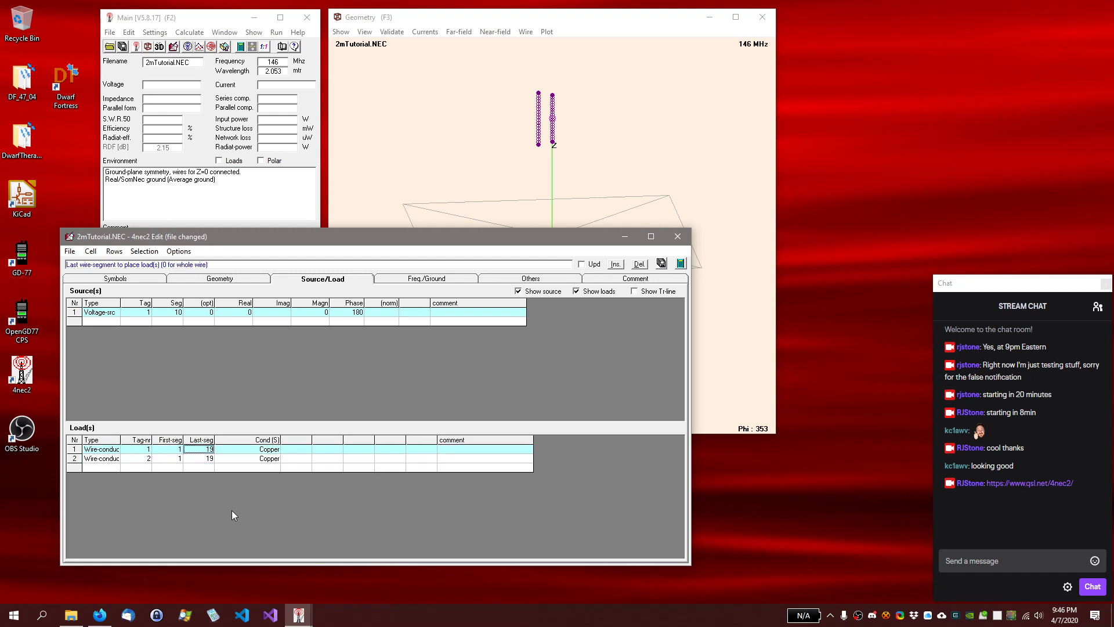
{"action": "key", "text": "Down"}
{"action": "key", "text": "Right"}
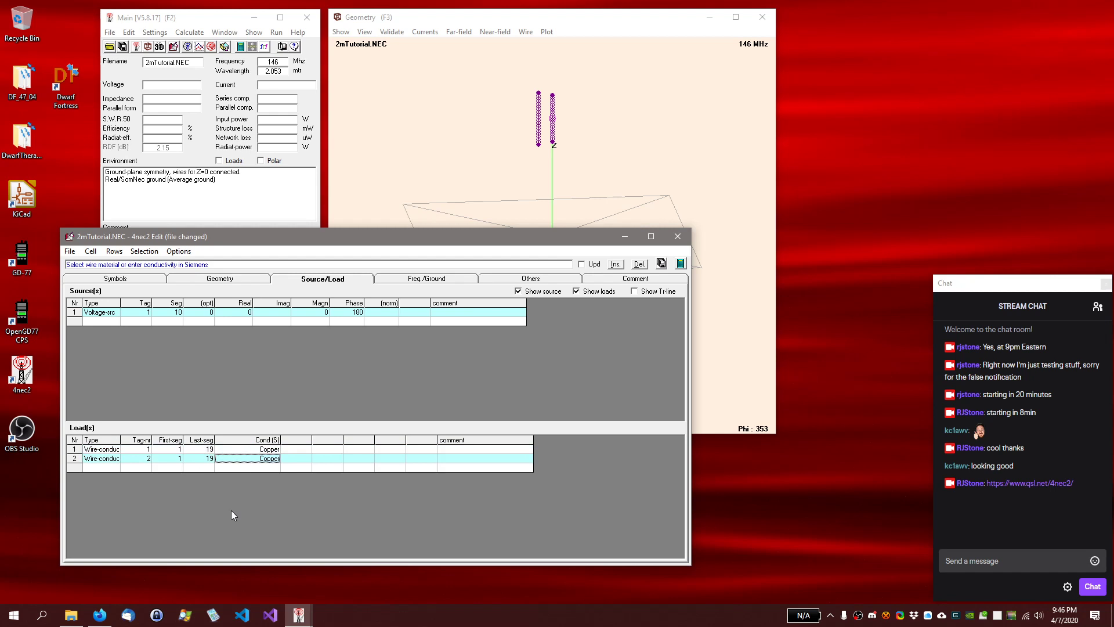
{"action": "key", "text": "Left"}
{"action": "key", "text": "Up"}
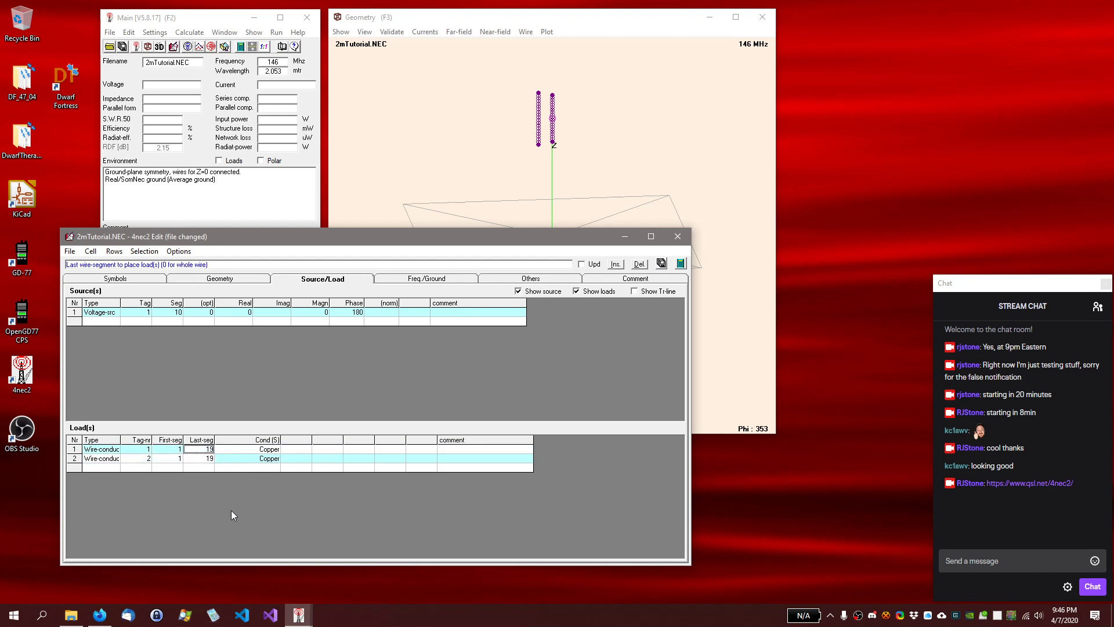
{"action": "key", "text": "Down"}
{"action": "key", "text": "Up"}
{"action": "key", "text": "Down"}
{"action": "key", "text": "Up"}
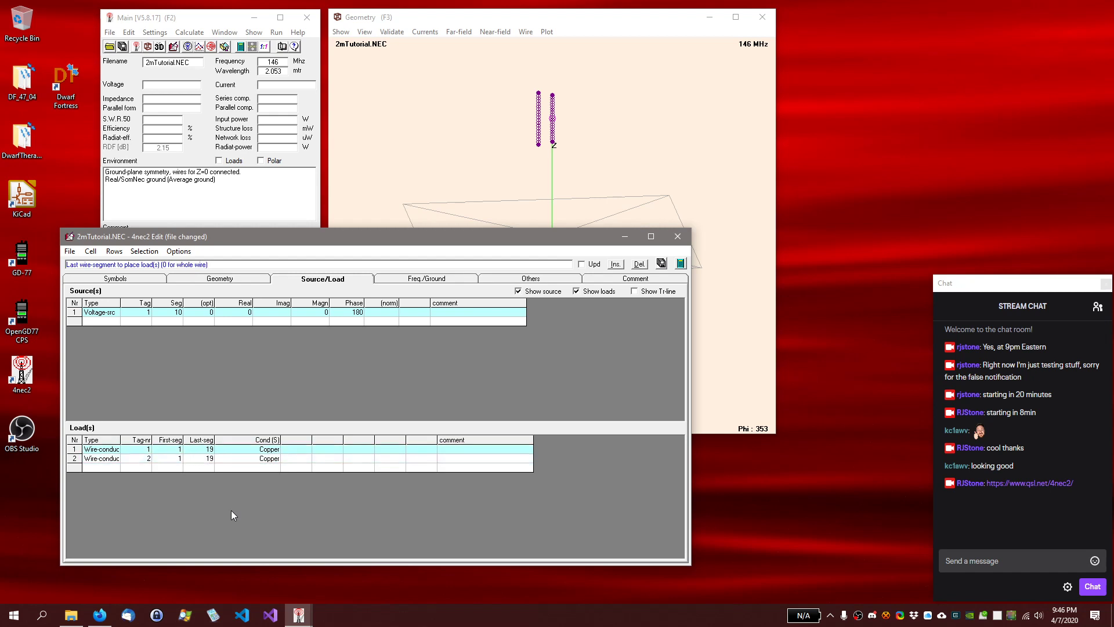
{"action": "key", "text": "Down"}
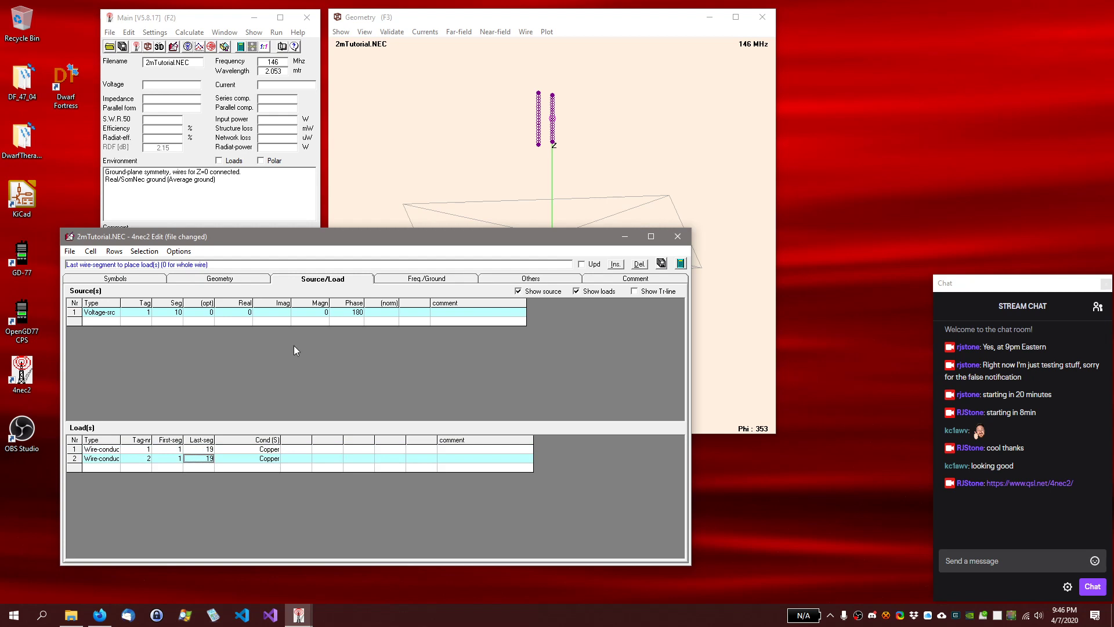
Add a symbol Segments=19 below the Height symbol
{"action": "left_click", "coordinate": [123, 280]}
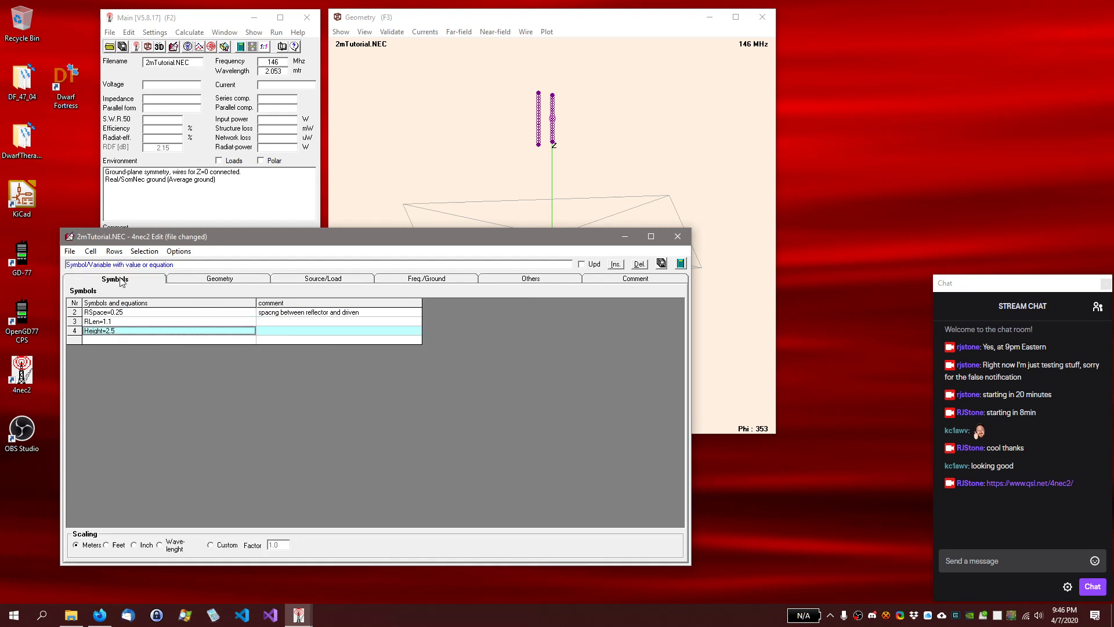
{"action": "left_click", "coordinate": [118, 340]}
{"action": "type", "text": "Se"}
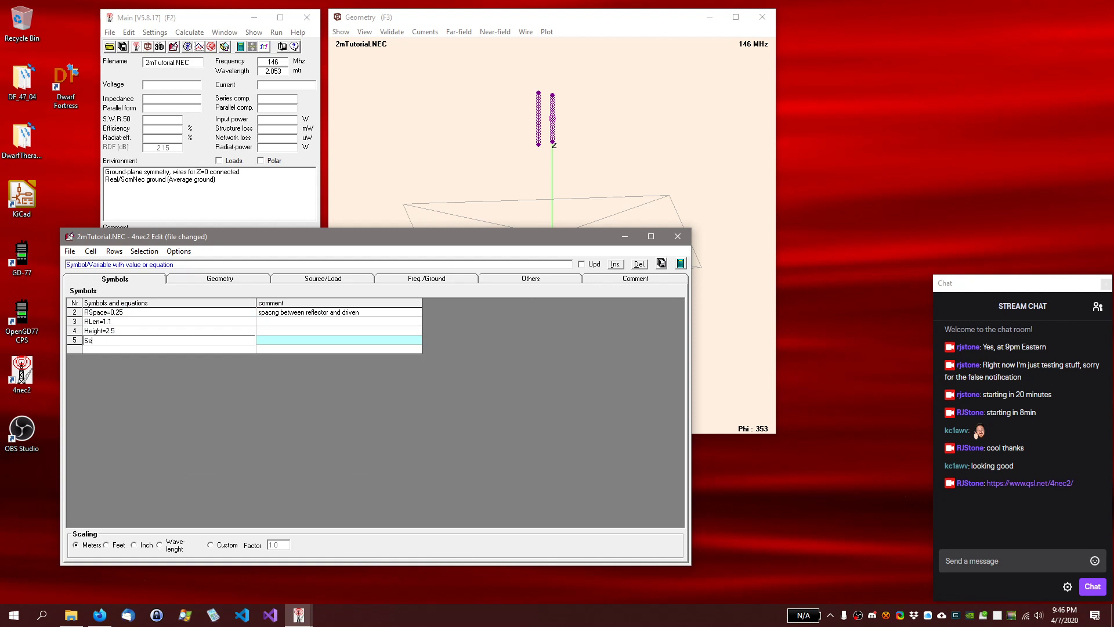
{"action": "type", "text": "gments=19"}
{"action": "key", "text": "Return"}
Replace the Segments symbol entry with the shorter Segs=19
{"action": "left_click", "coordinate": [119, 341]}
{"action": "key", "text": "Delete"}
{"action": "key", "text": "BackSpace"}
{"action": "key", "text": "BackSpace"}
{"action": "key", "text": "BackSpace"}
{"action": "key", "text": "BackSpace"}
{"action": "key", "text": "BackSpace"}
{"action": "key", "text": "BackSpace"}
{"action": "key", "text": "BackSpace"}
{"action": "key", "text": "BackSpace"}
{"action": "key", "text": "BackSpace"}
{"action": "key", "text": "BackSpace"}
{"action": "type", "text": "Segs=19"}
{"action": "left_click", "coordinate": [117, 342]}
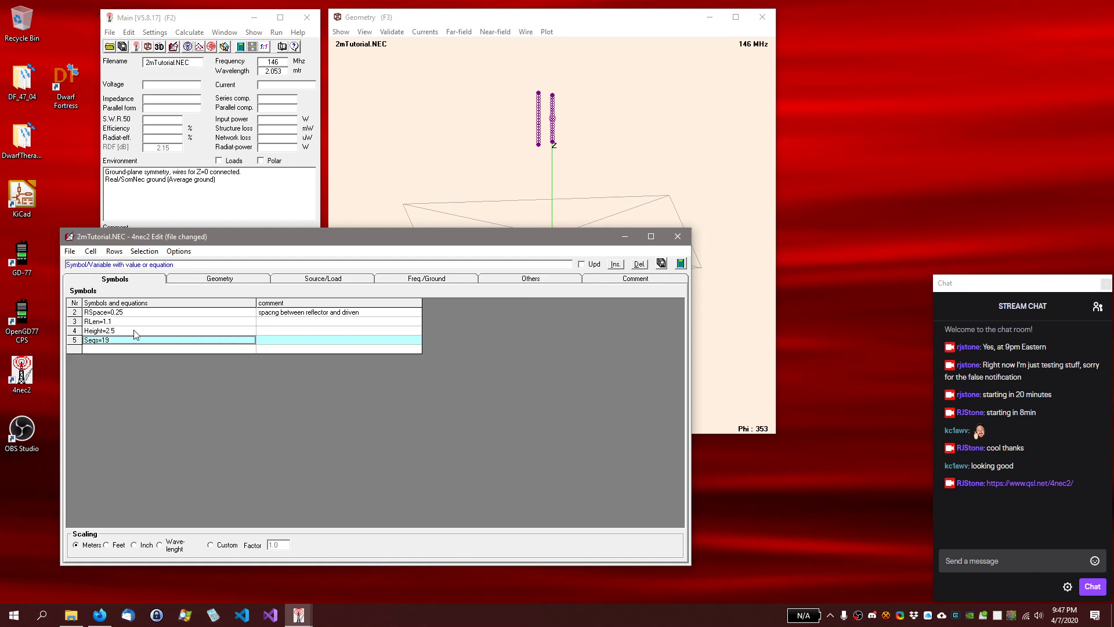
Set the number of segments of both wires in the geometry to the Segs symbol
{"action": "left_click", "coordinate": [238, 281]}
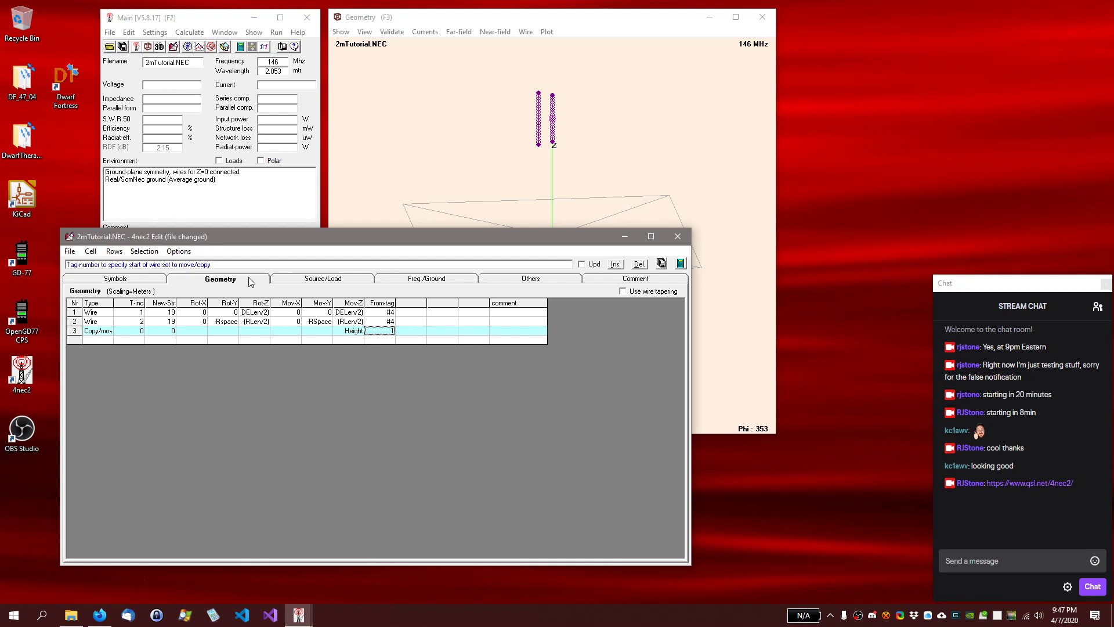
{"action": "left_click", "coordinate": [168, 312]}
{"action": "double_click", "coordinate": [167, 312]}
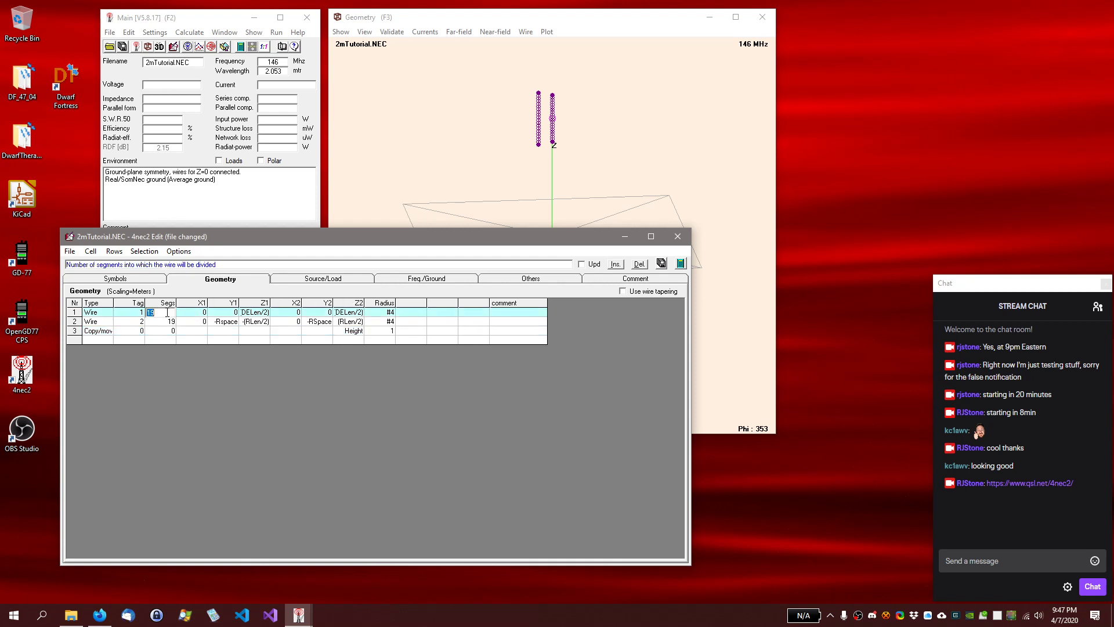
{"action": "type", "text": "Segs"}
{"action": "key", "text": "Return"}
{"action": "left_click", "coordinate": [166, 317]}
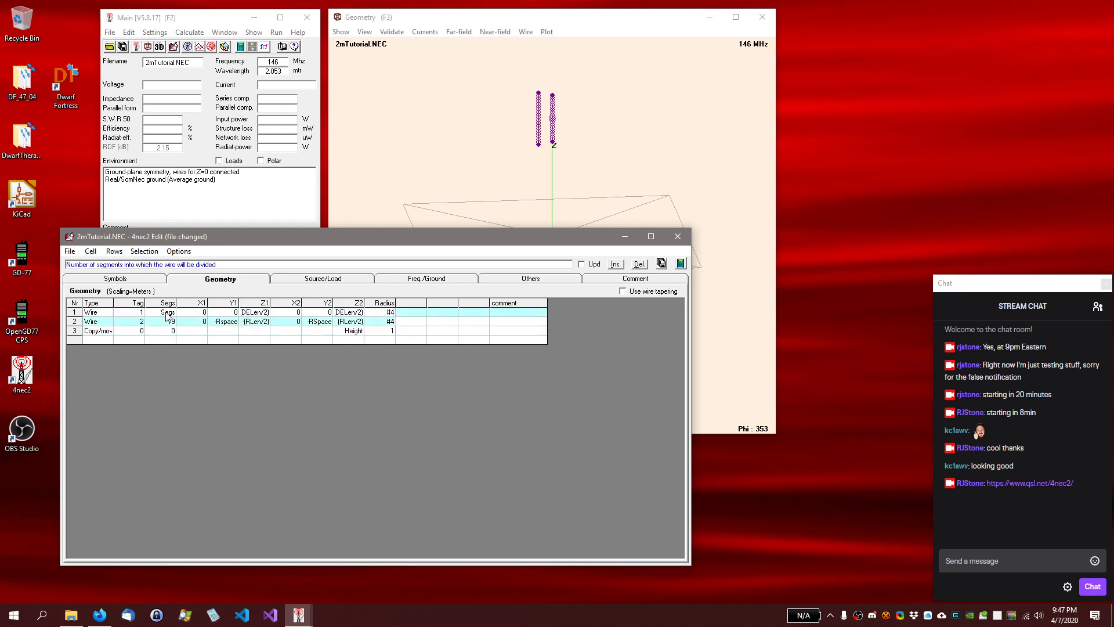
{"action": "double_click", "coordinate": [167, 317]}
{"action": "type", "text": "Segs"}
{"action": "key", "text": "Return"}
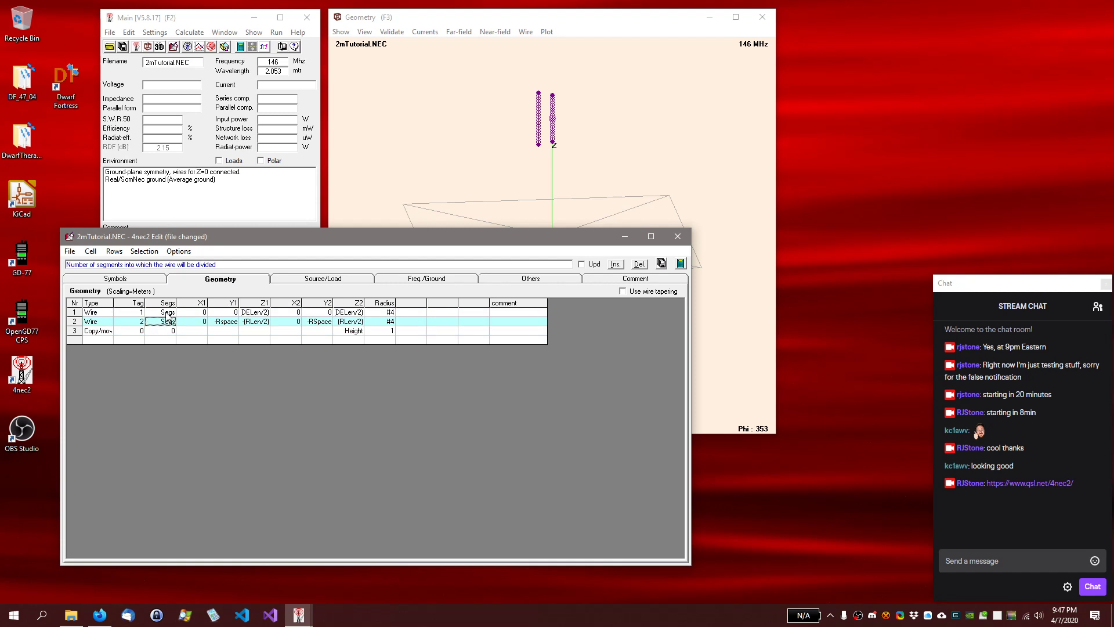
Set the last segment of both wire-conductivity loads to the Segs symbol
{"action": "left_click", "coordinate": [313, 282]}
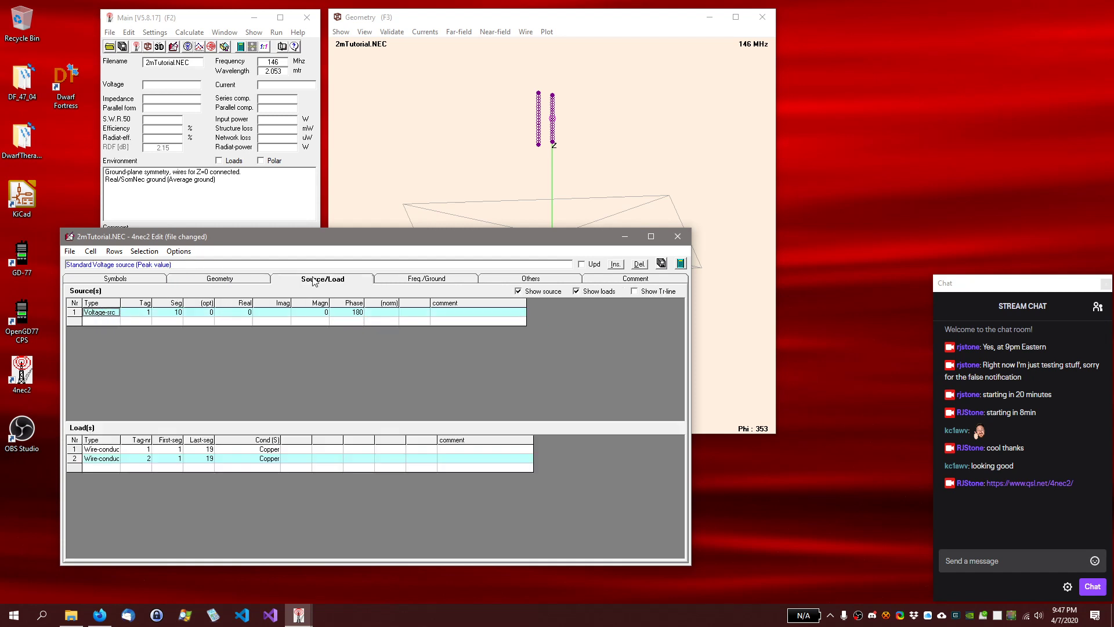
{"action": "left_click", "coordinate": [204, 450]}
{"action": "type", "text": "Segs"}
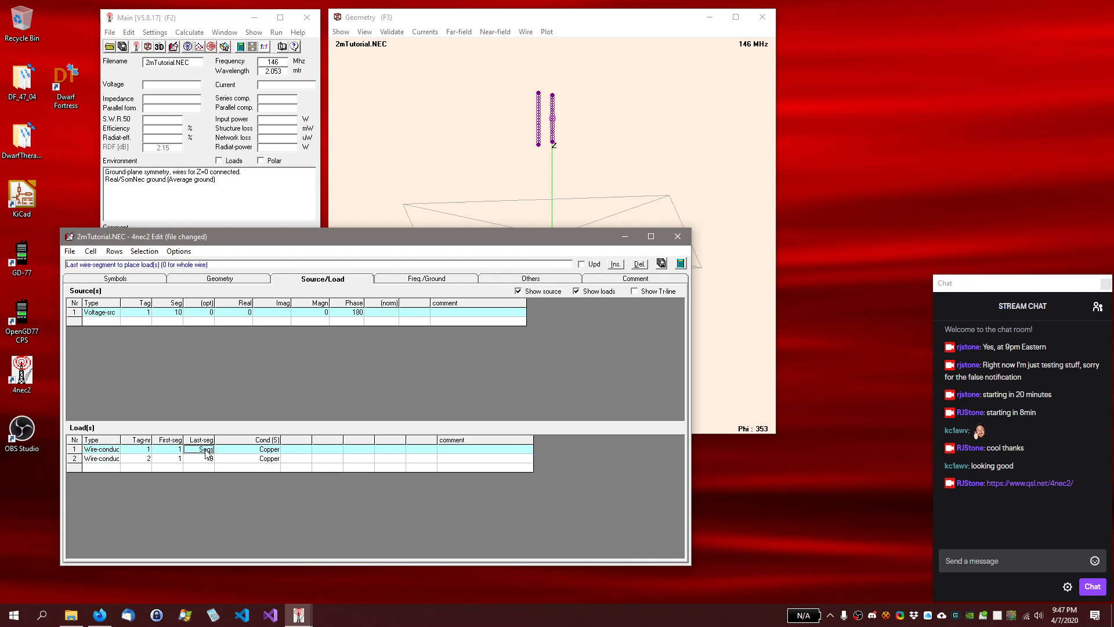
{"action": "key", "text": "Return"}
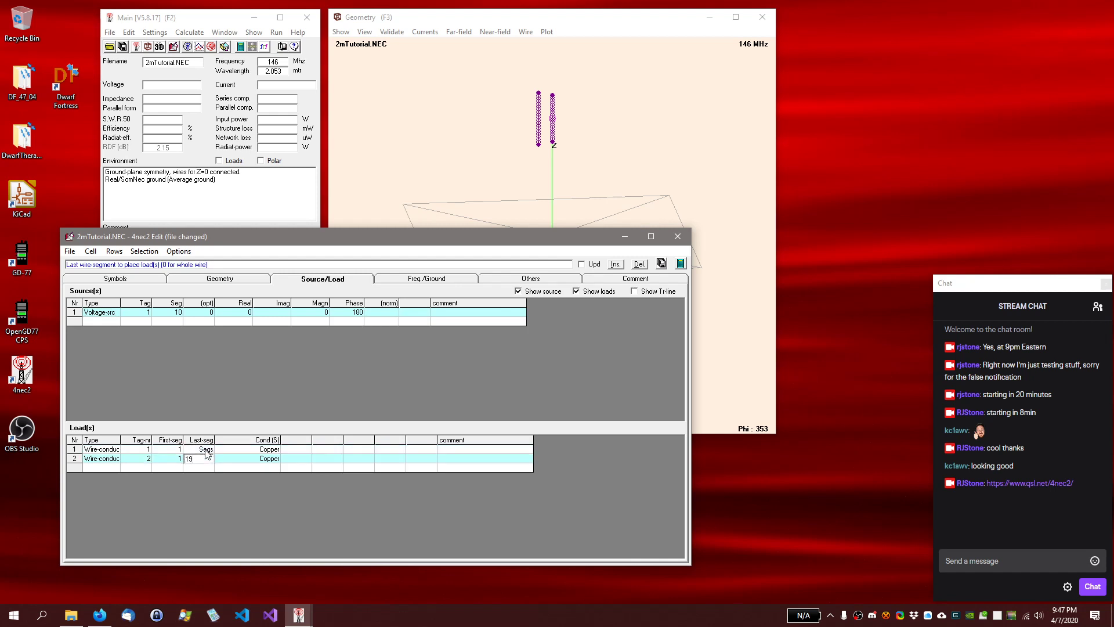
{"action": "key", "text": "BackSpace"}
{"action": "key", "text": "BackSpace"}
{"action": "type", "text": "Segs"}
{"action": "key", "text": "Return"}
{"action": "left_click", "coordinate": [859, 617]}
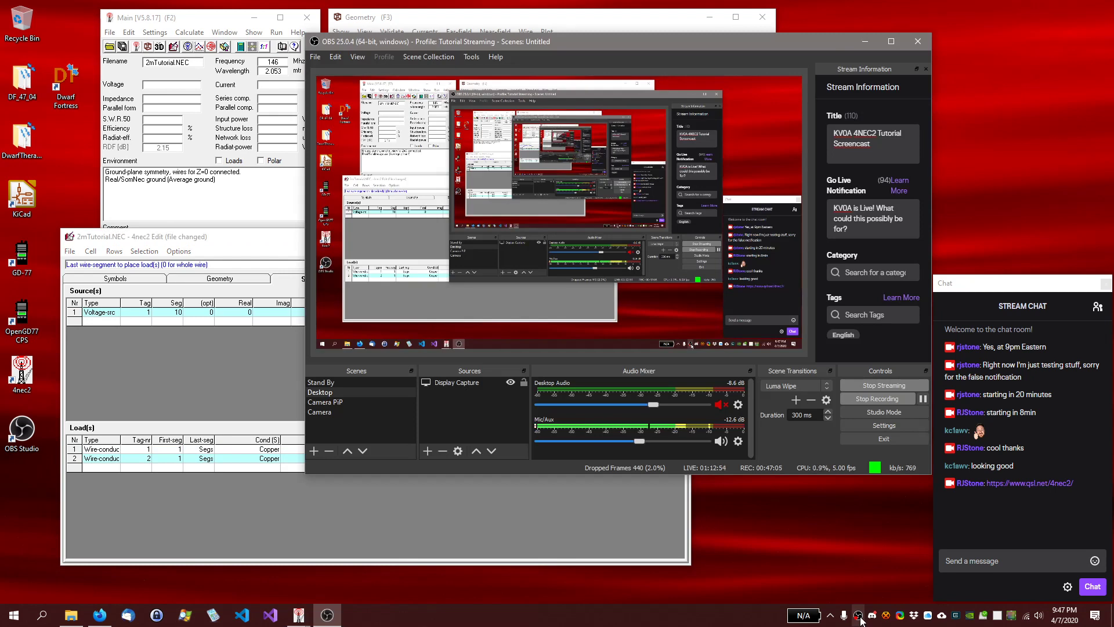
{"action": "left_click", "coordinate": [859, 616]}
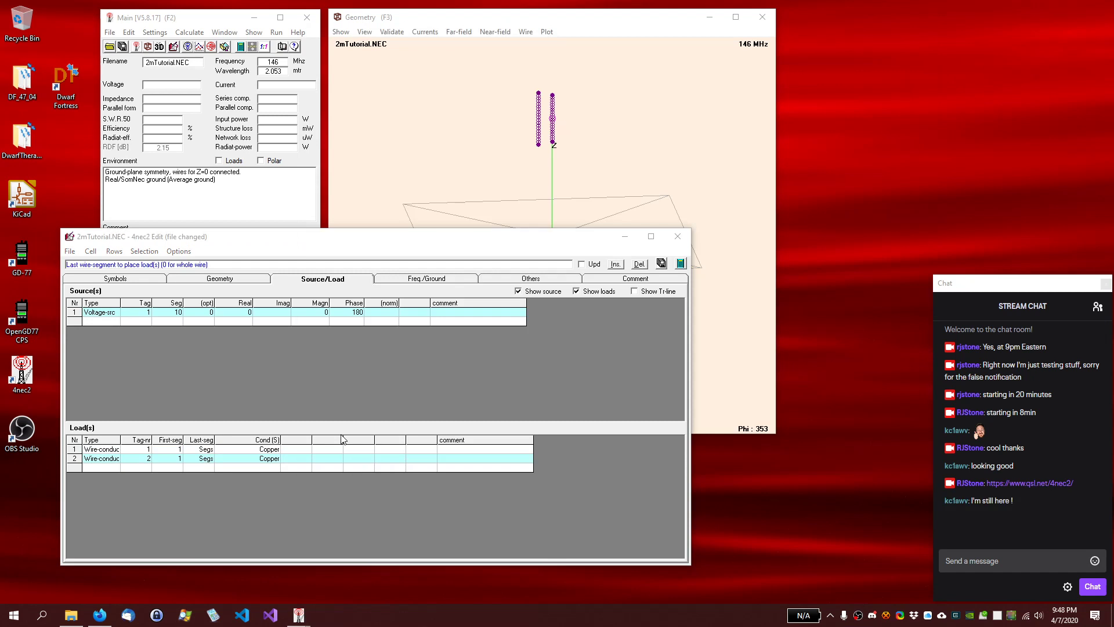
Review the geometry, source/load and symbol entries, and save the antenna file under its existing name
{"action": "left_click", "coordinate": [204, 281]}
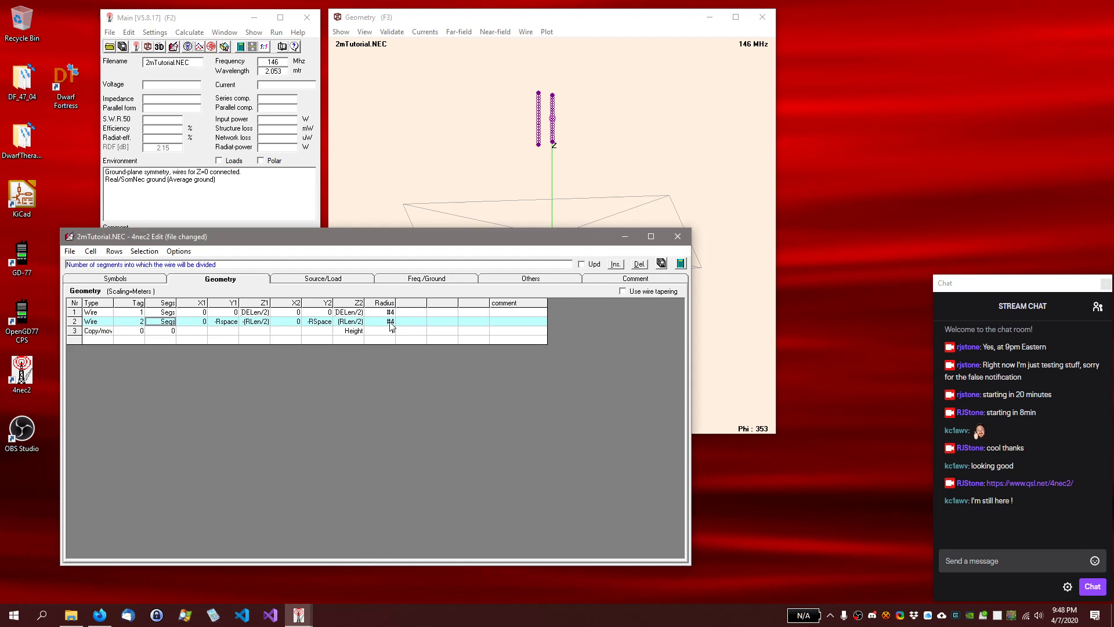
{"action": "left_click", "coordinate": [308, 283]}
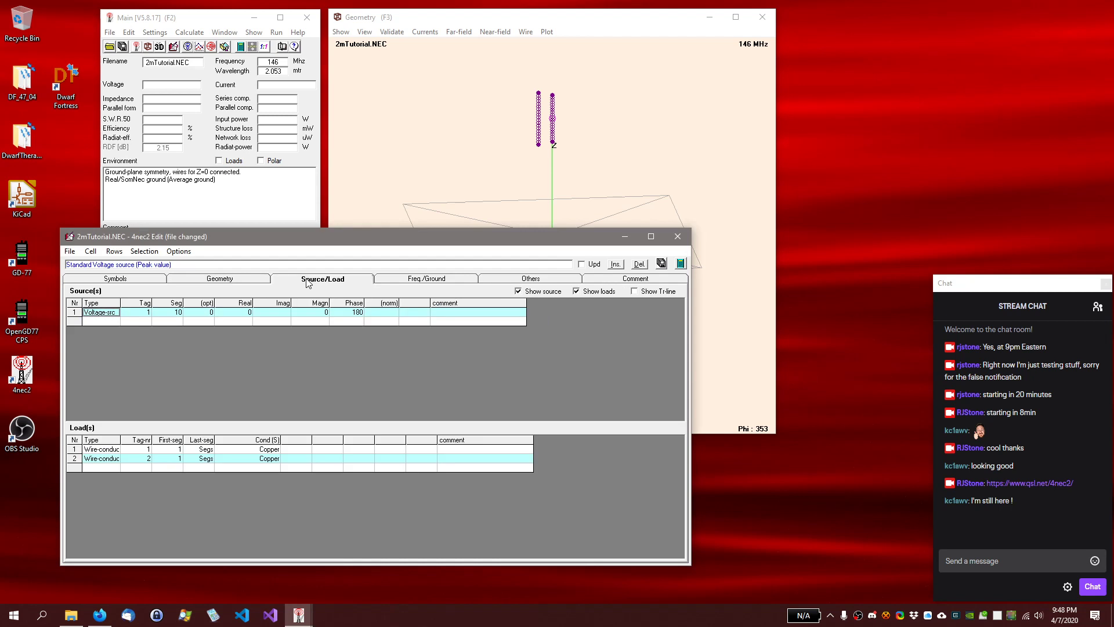
{"action": "left_click", "coordinate": [138, 281]}
{"action": "left_click", "coordinate": [70, 251]}
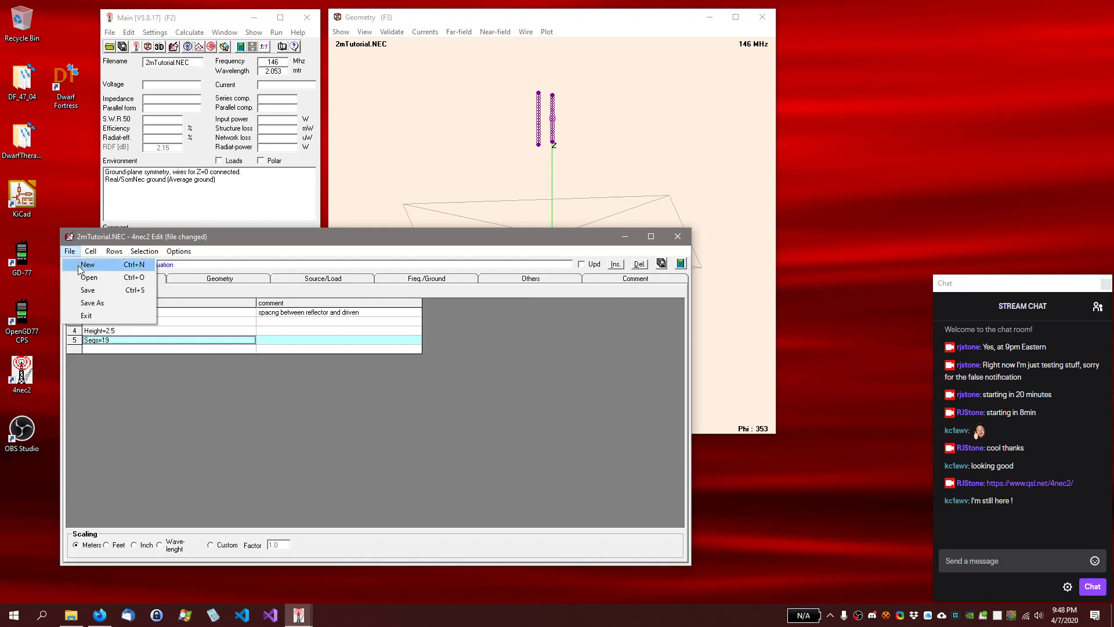
{"action": "left_click", "coordinate": [90, 291]}
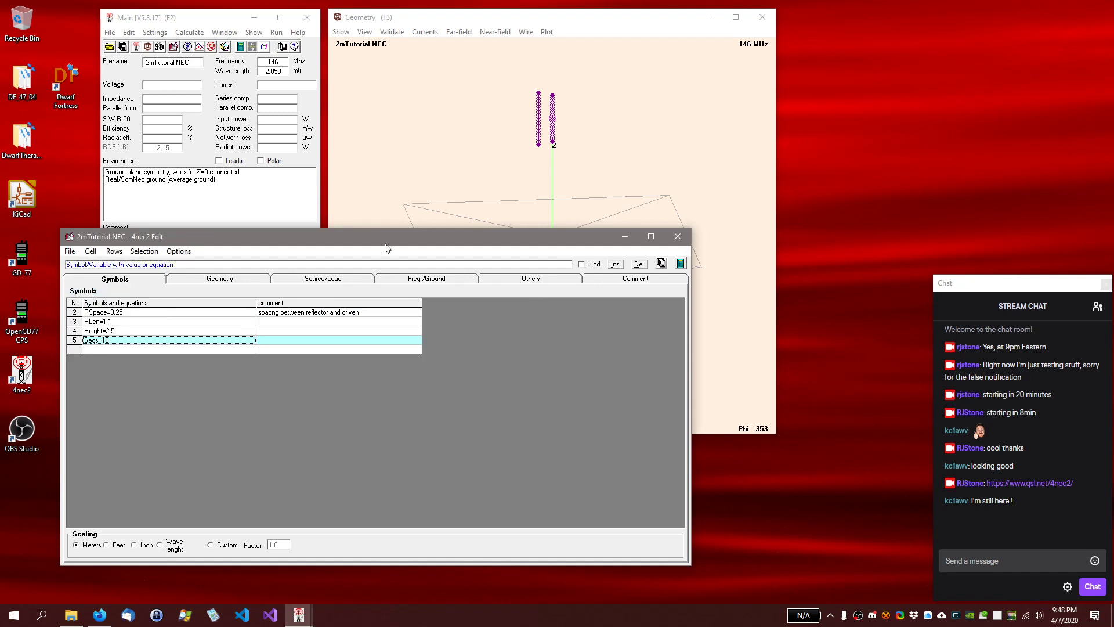
Calculate the NEC output data as a full far-field pattern at 146 MHz with 5-degree resolution
{"action": "left_click_drag", "start_coordinate": [381, 242], "coordinate": [388, 260]}
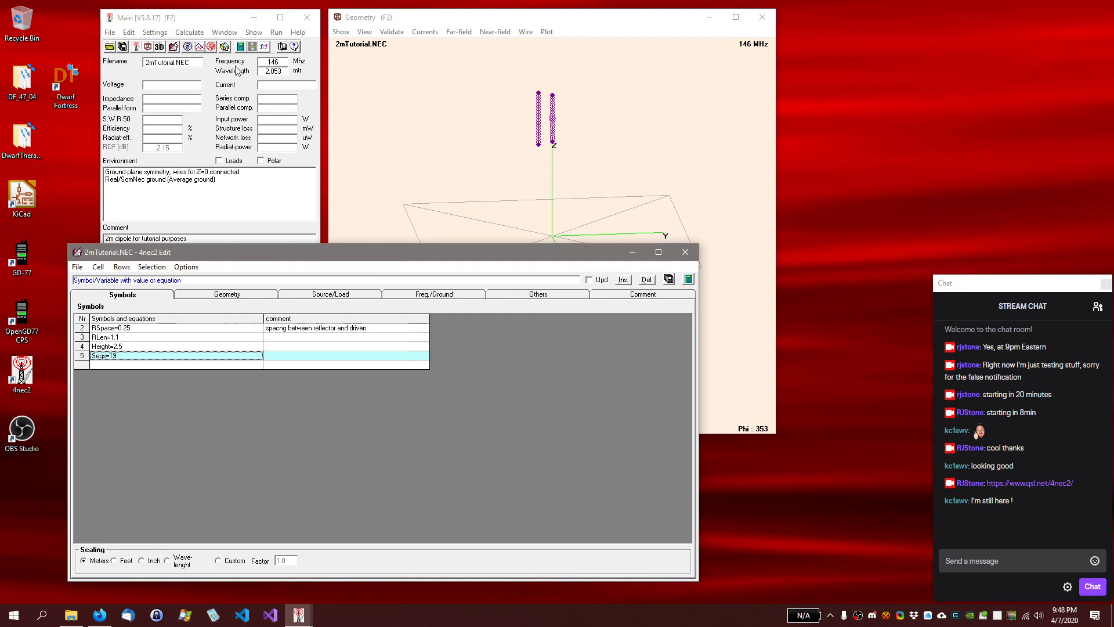
{"action": "left_click", "coordinate": [225, 33]}
{"action": "mouse_move", "coordinate": [200, 34]}
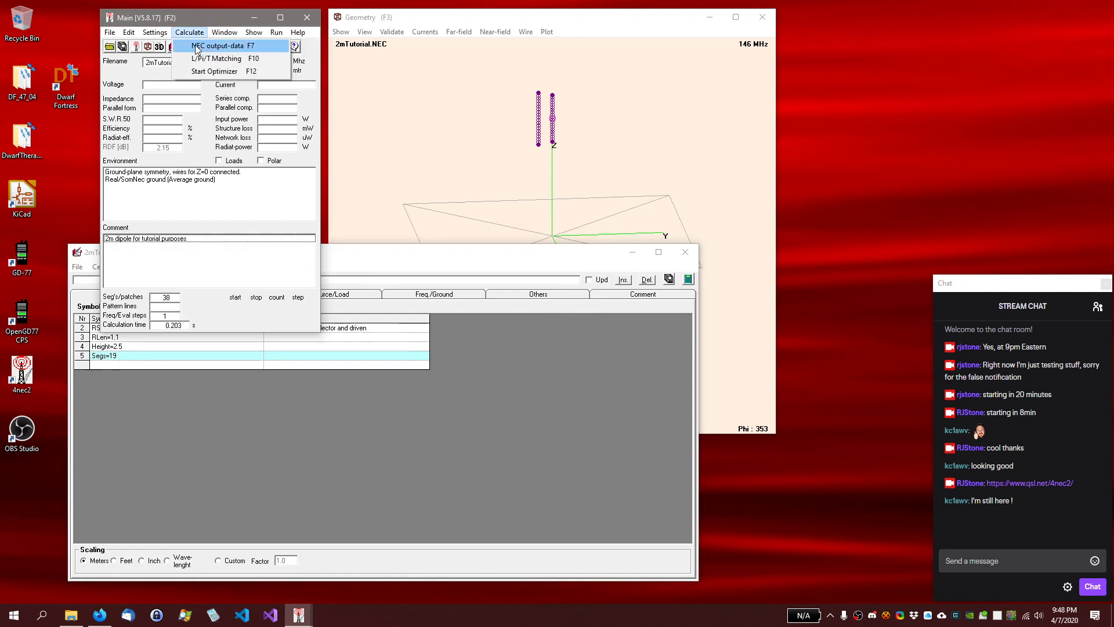
{"action": "left_click", "coordinate": [198, 50]}
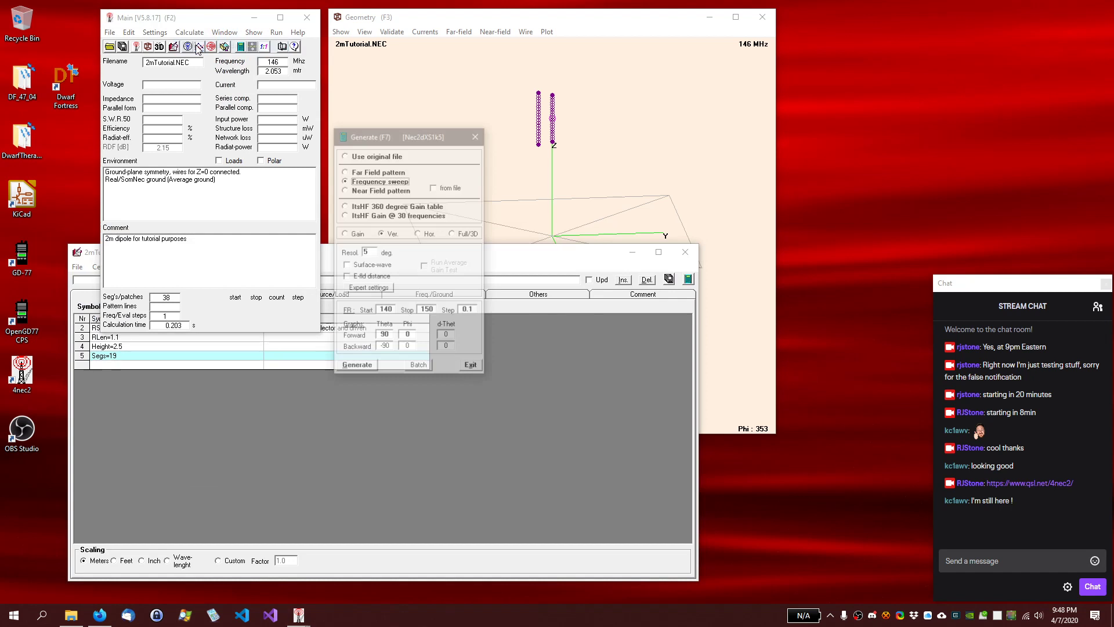
{"action": "left_click", "coordinate": [366, 173]}
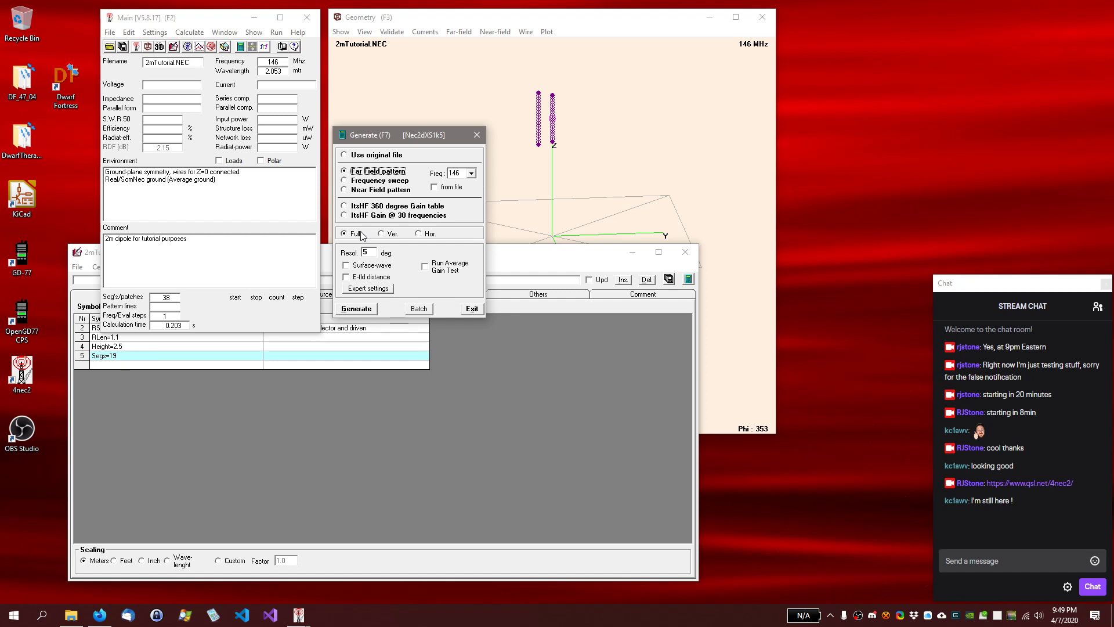
{"action": "left_click", "coordinate": [358, 309]}
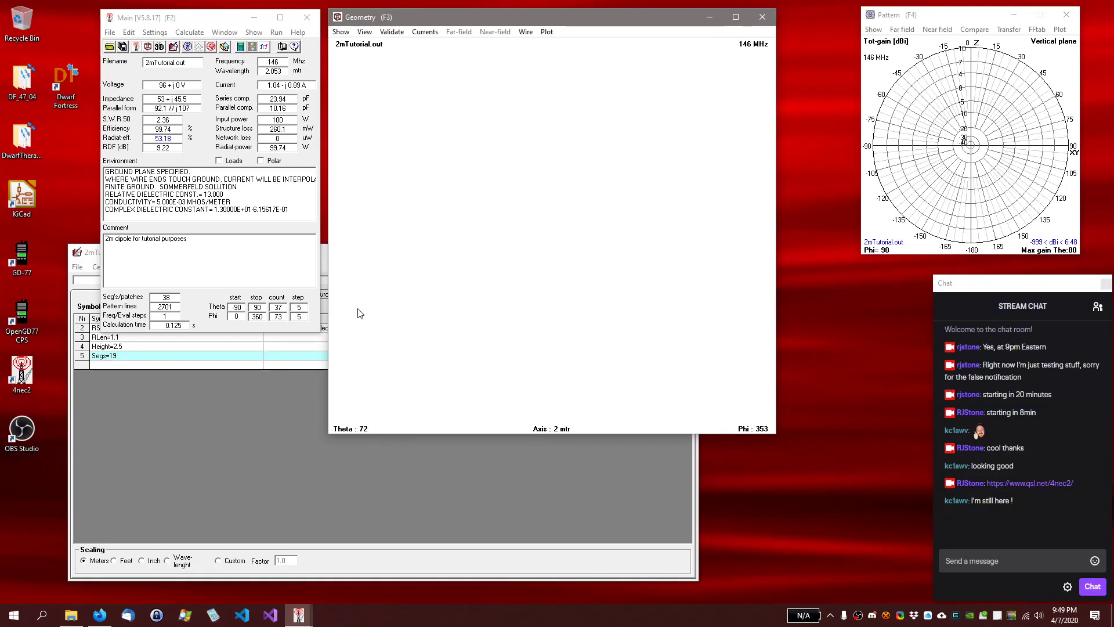
Rearrange the Geometry and Pattern windows so that they sit closer together beside the Main window
{"action": "mouse_move", "coordinate": [503, 18]}
{"action": "left_mouse_down"}
{"action": "mouse_move", "coordinate": [569, 154]}
{"action": "mouse_move", "coordinate": [579, 131]}
{"action": "mouse_move", "coordinate": [523, 16]}
{"action": "left_mouse_up"}
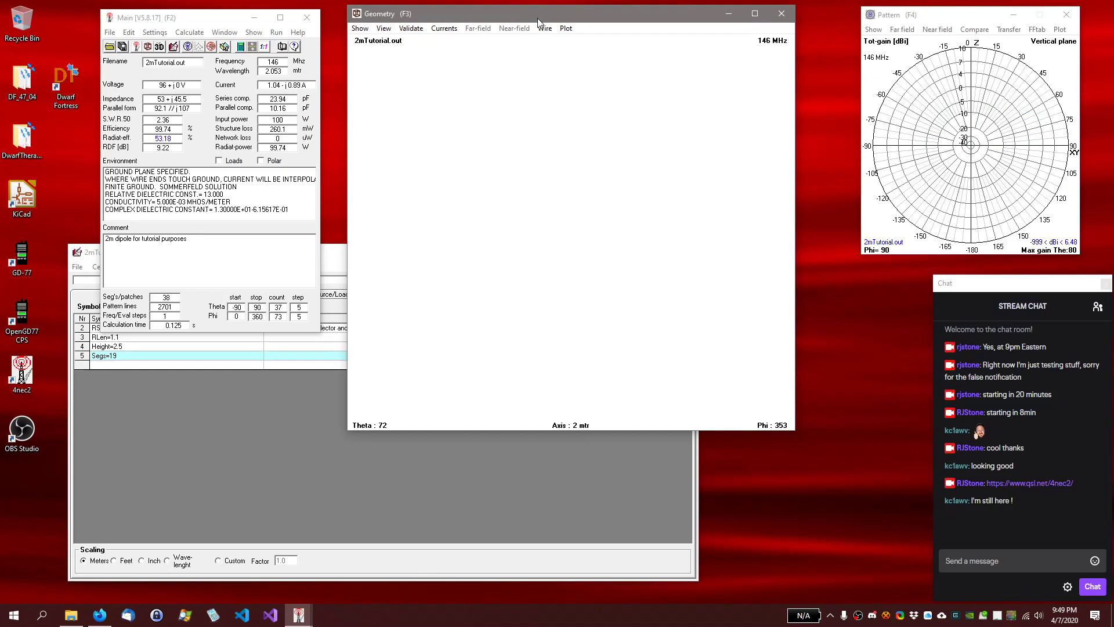
{"action": "left_click", "coordinate": [942, 16]}
{"action": "left_click_drag", "start_coordinate": [946, 16], "coordinate": [914, 19]}
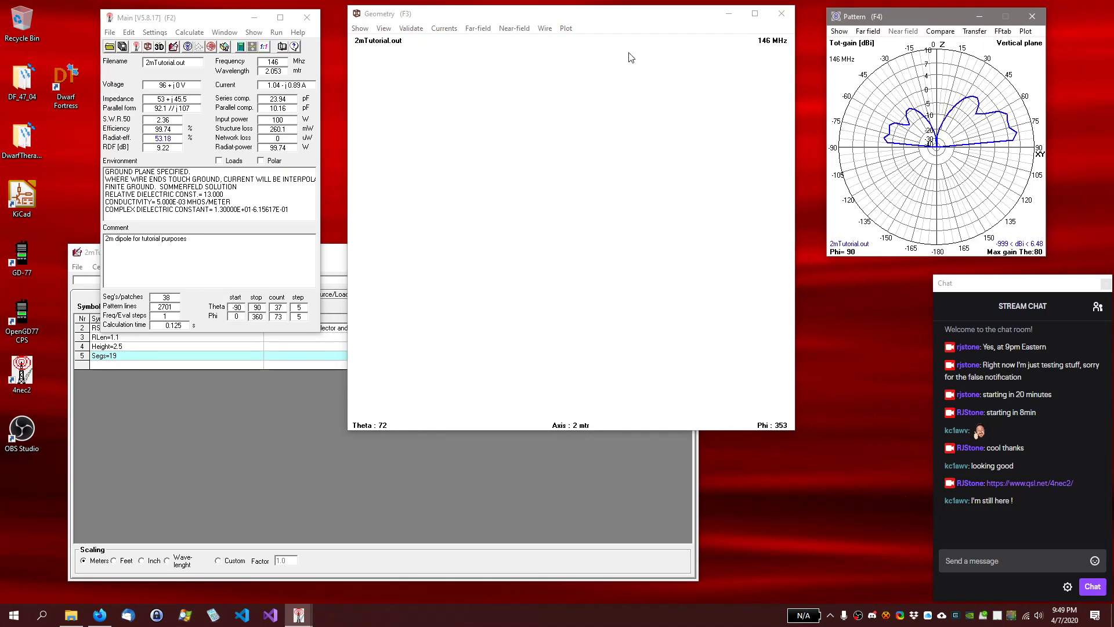
Show the horizontal-plane gain alongside the vertical plane in the Pattern window, and examine the total-gain far field in the Geometry window
{"action": "left_click", "coordinate": [876, 32]}
{"action": "left_click", "coordinate": [880, 59]}
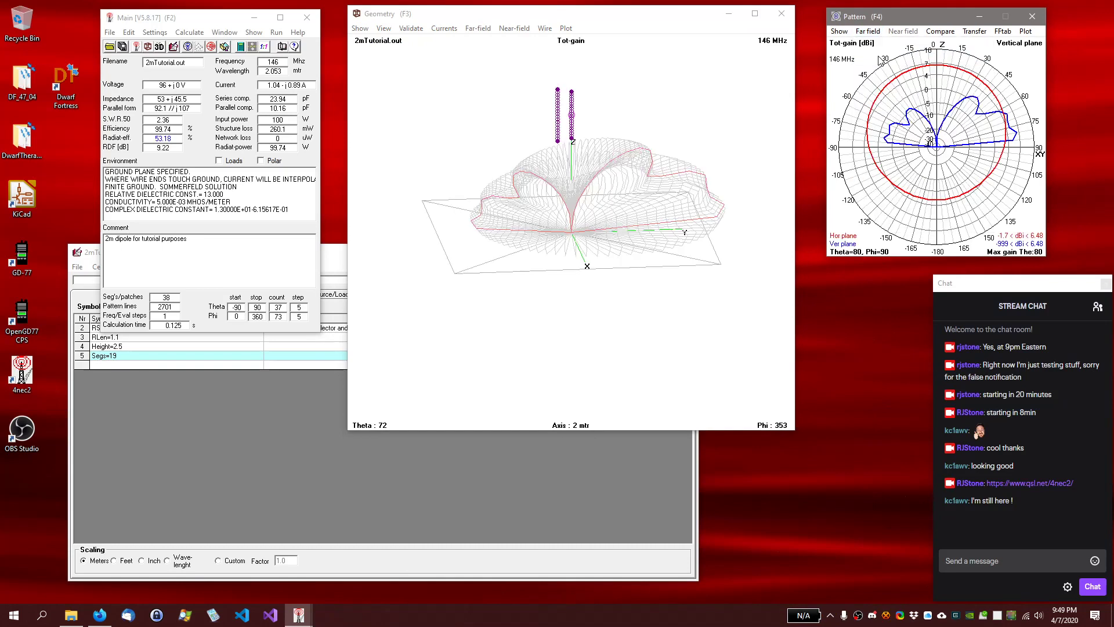
{"action": "mouse_move", "coordinate": [712, 159]}
{"action": "left_mouse_down"}
{"action": "mouse_move", "coordinate": [679, 149]}
{"action": "mouse_move", "coordinate": [667, 179]}
{"action": "mouse_move", "coordinate": [696, 182]}
{"action": "mouse_move", "coordinate": [724, 151]}
{"action": "mouse_move", "coordinate": [717, 181]}
{"action": "mouse_move", "coordinate": [719, 154]}
{"action": "mouse_move", "coordinate": [716, 164]}
{"action": "left_mouse_up"}
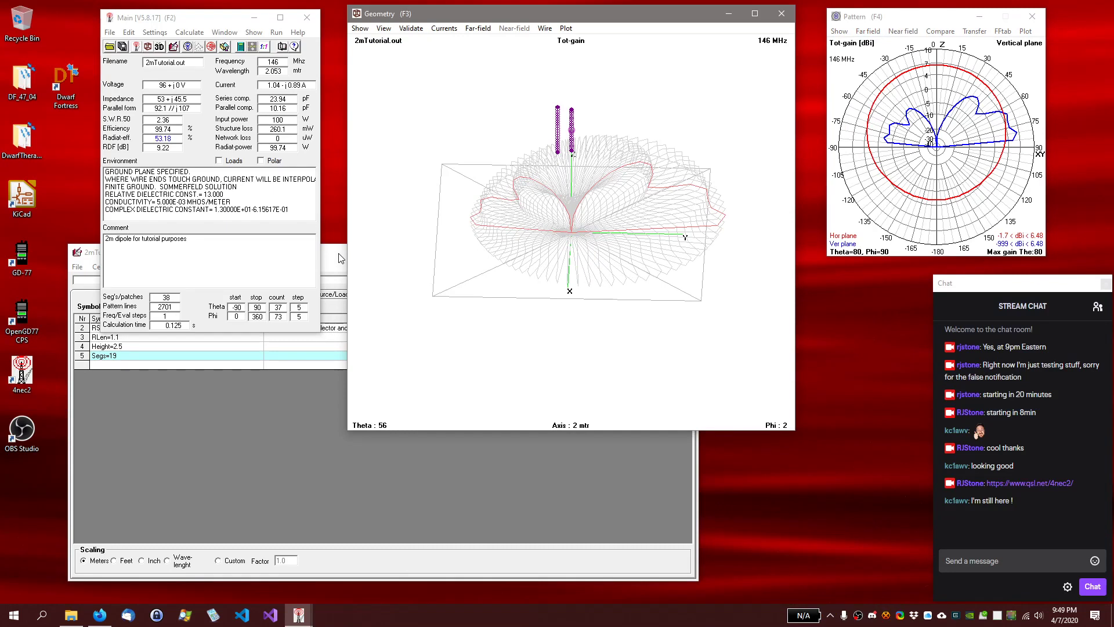
Open the 3D viewer and inspect the driven element and reflector from several angles
{"action": "left_click", "coordinate": [225, 34]}
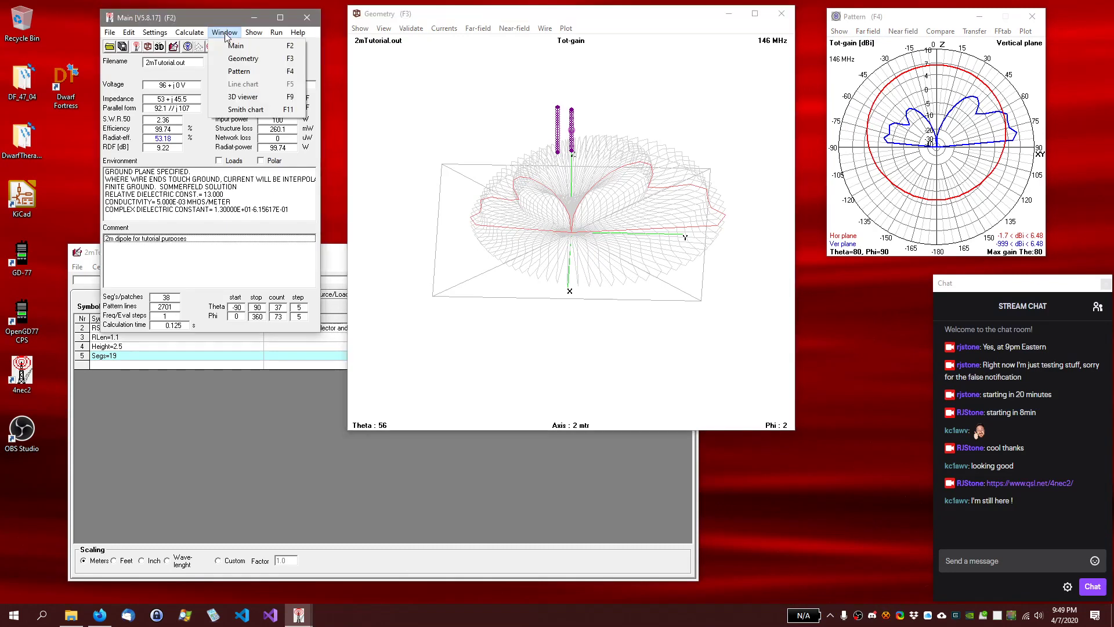
{"action": "left_click", "coordinate": [249, 98]}
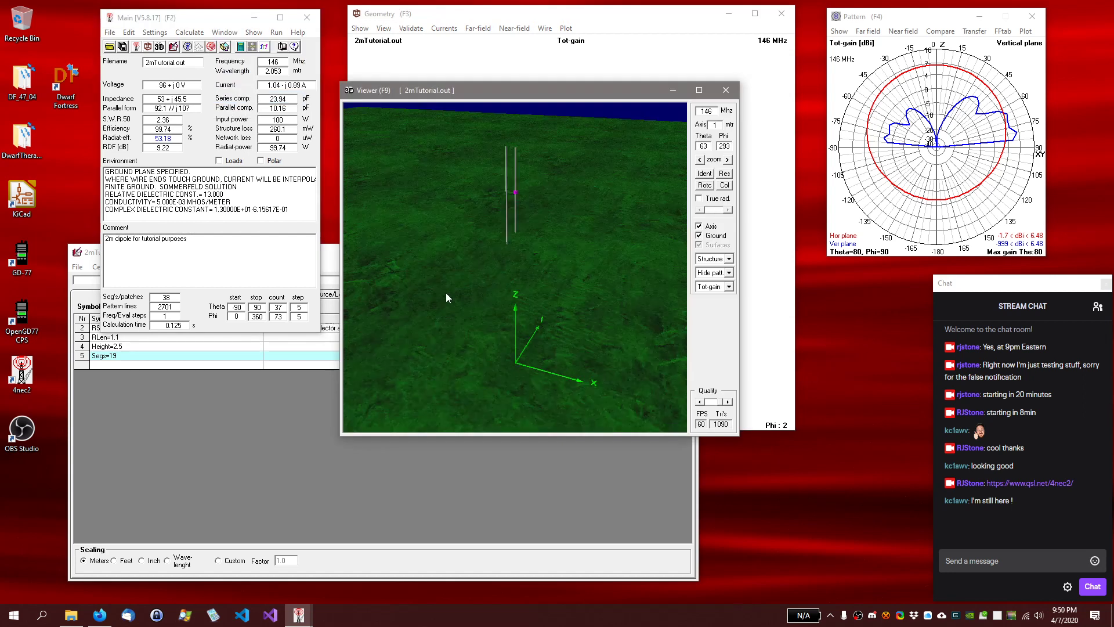
{"action": "left_click_drag", "start_coordinate": [445, 298], "coordinate": [412, 337]}
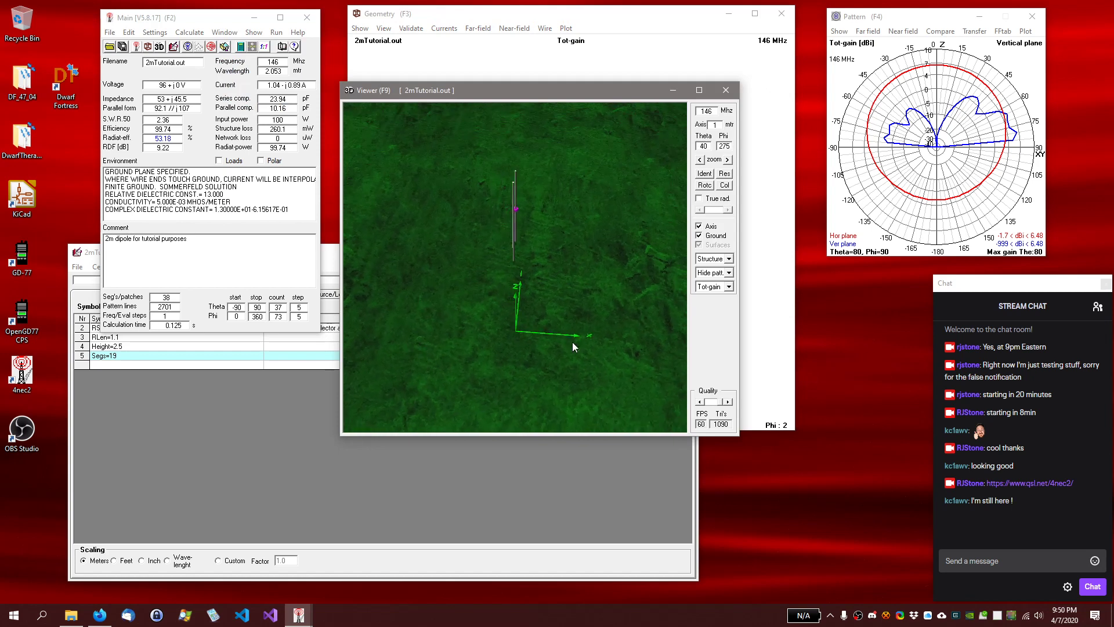
{"action": "mouse_move", "coordinate": [528, 333]}
{"action": "left_mouse_down"}
{"action": "mouse_move", "coordinate": [499, 333]}
{"action": "mouse_move", "coordinate": [509, 337]}
{"action": "left_mouse_up"}
Delete the empty sixth row from the symbols table in the antenna editor
{"action": "left_click", "coordinate": [306, 399]}
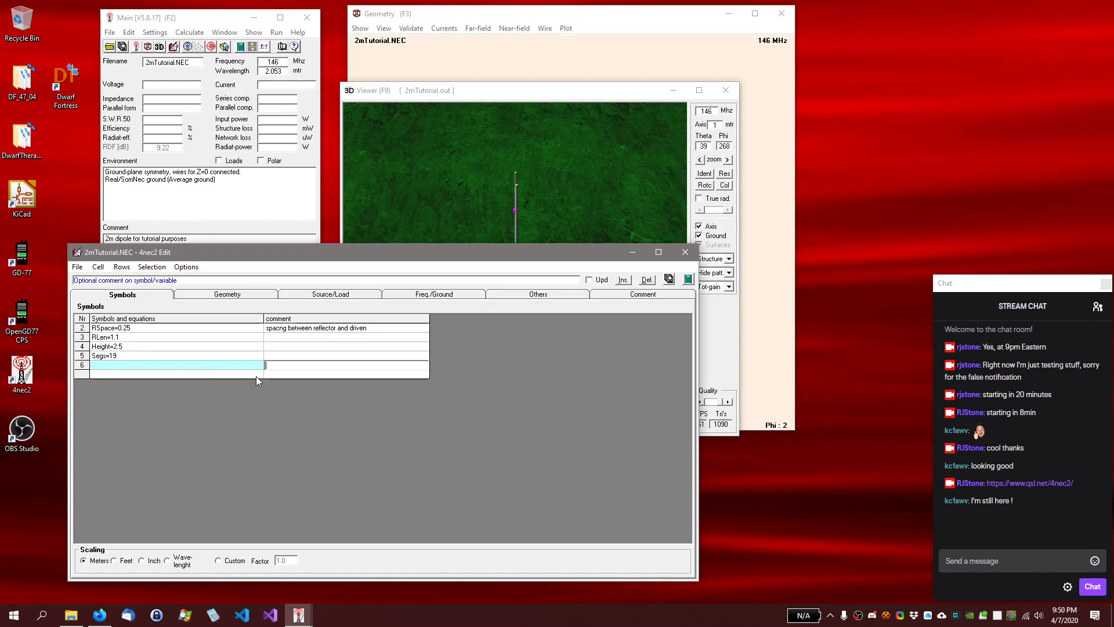
{"action": "left_click", "coordinate": [85, 365]}
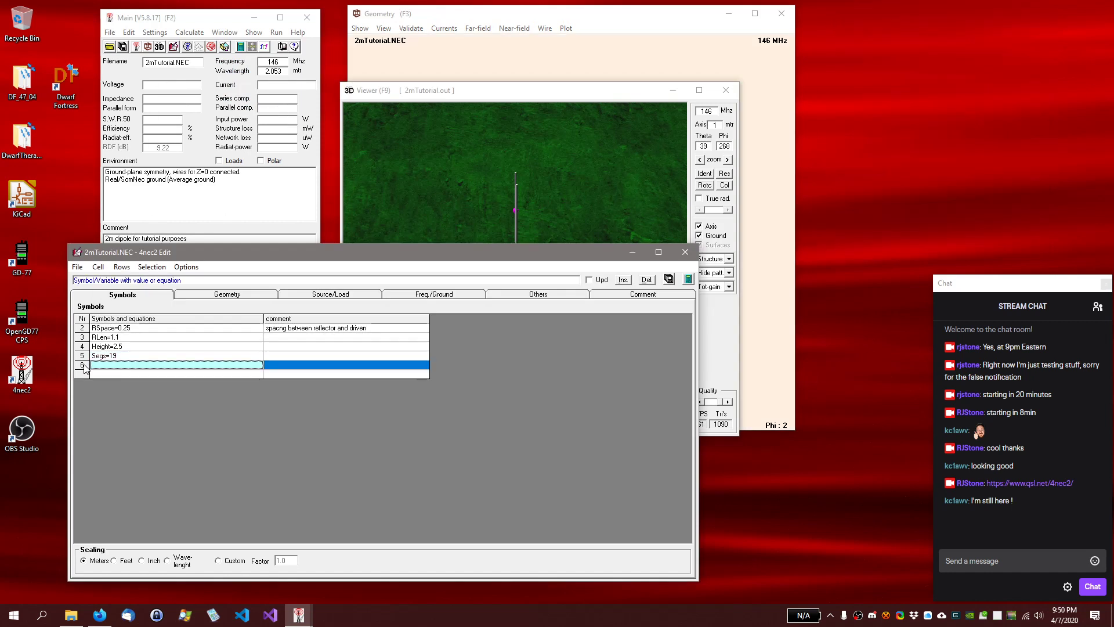
{"action": "key", "text": "Delete"}
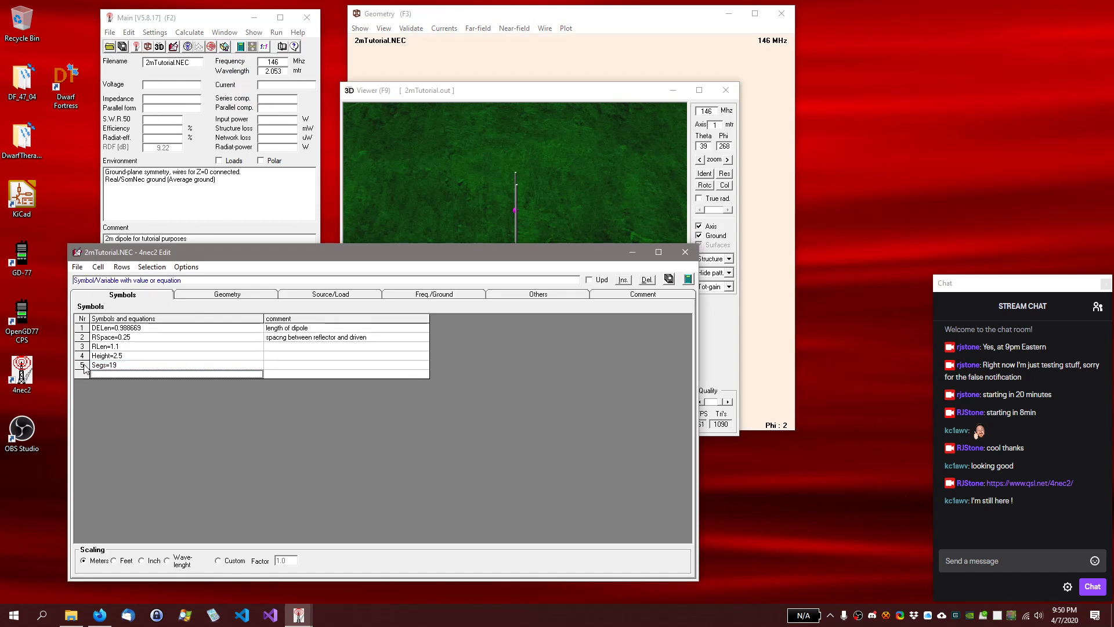
In the geometry table, set the reflector wire's End-1 X coordinate to -Rspace and its Y coordinate to 0
{"action": "left_click", "coordinate": [226, 296]}
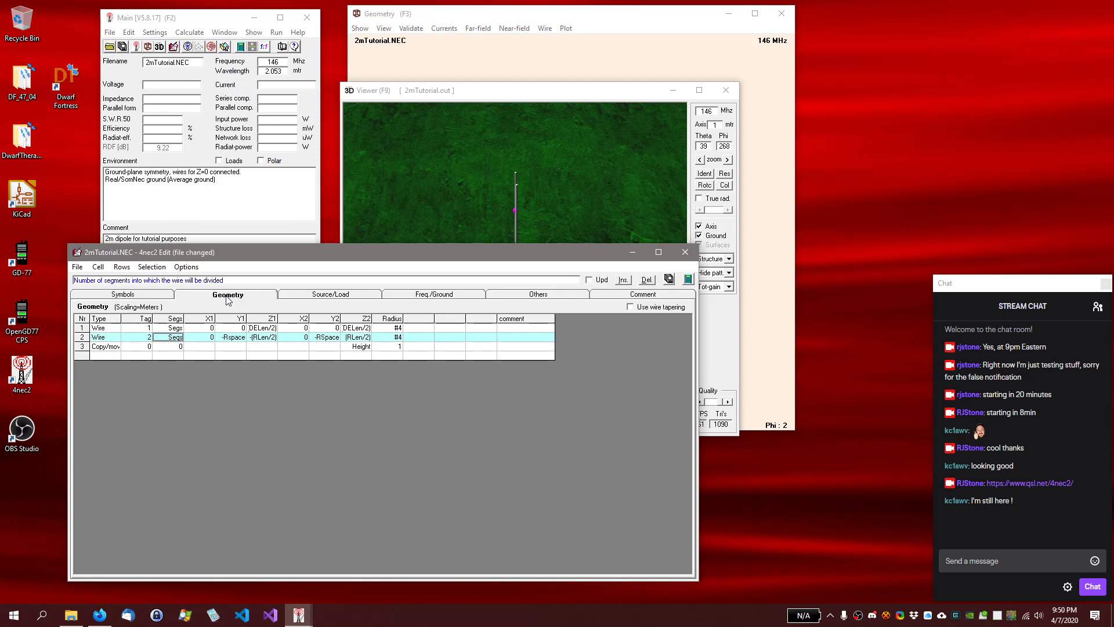
{"action": "double_click", "coordinate": [234, 337]}
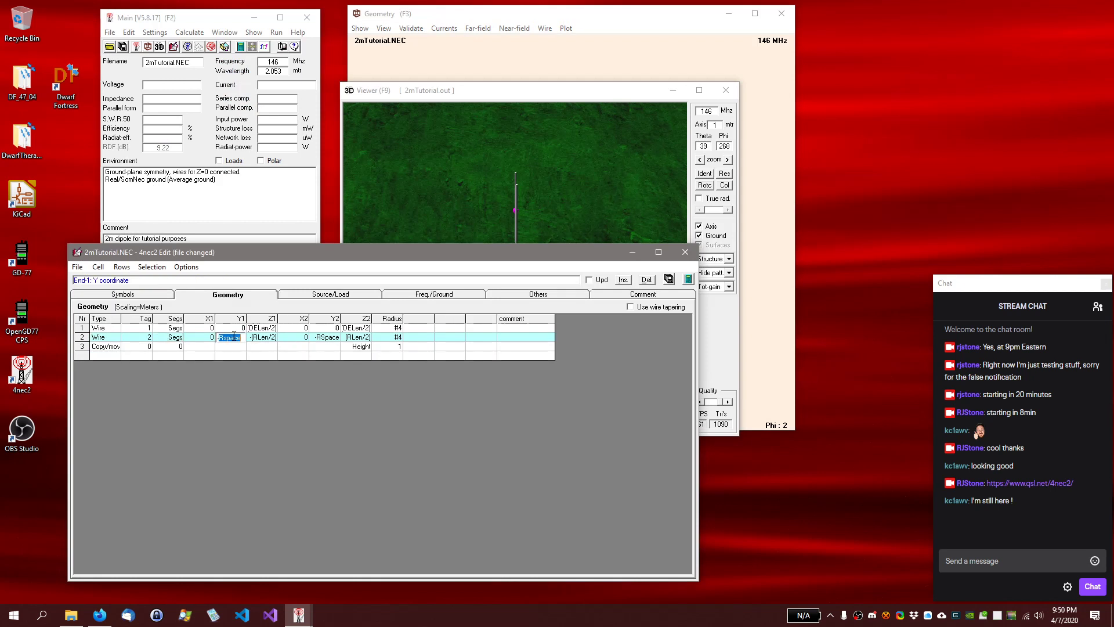
{"action": "type", "text": "-"}
{"action": "type", "text": "0"}
{"action": "key", "text": "Left"}
{"action": "type", "text": "Rspace"}
{"action": "type", "text": "-"}
{"action": "key", "text": "Return"}
Set the reflector wire's End-2 Y coordinate to 0 and its X coordinate to -RSpace
{"action": "key", "text": "Right"}
{"action": "key", "text": "Right"}
{"action": "key", "text": "Right"}
{"action": "key", "text": "Right"}
{"action": "key", "text": "Return"}
{"action": "key", "text": "shift+Left"}
{"action": "key", "text": "shift+Left"}
{"action": "key", "text": "shift+Left"}
{"action": "key", "text": "shift+Left"}
{"action": "key", "text": "shift+Left"}
{"action": "key", "text": "shift+Left"}
{"action": "key", "text": "shift+Left"}
{"action": "key", "text": "ctrl+c"}
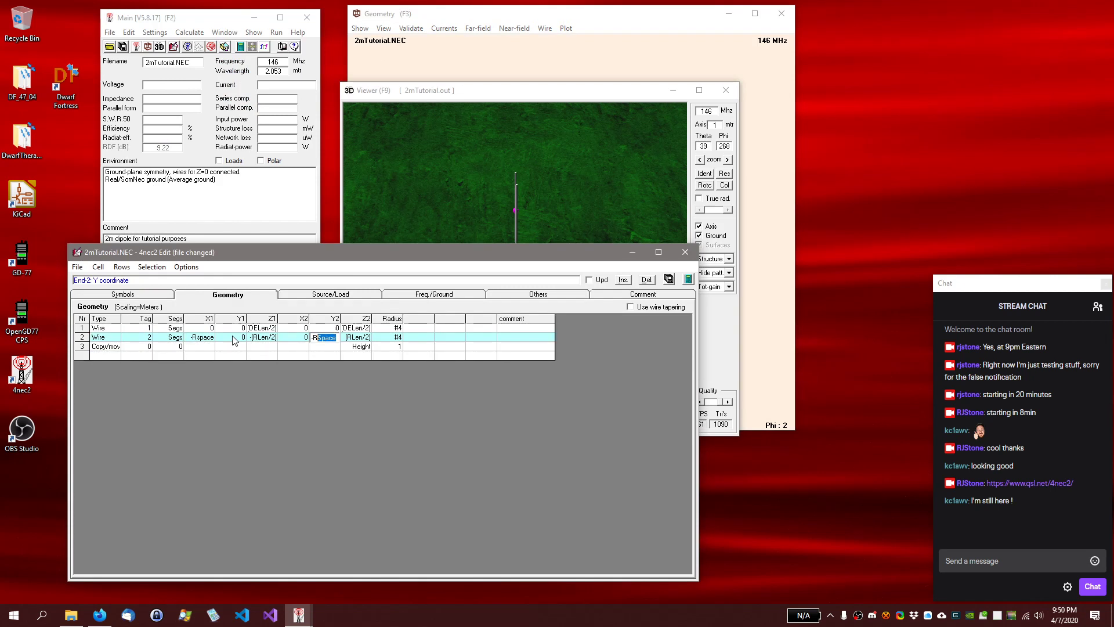
{"action": "type", "text": "0"}
{"action": "key", "text": "Return"}
{"action": "key", "text": "Left"}
{"action": "key", "text": "Return"}
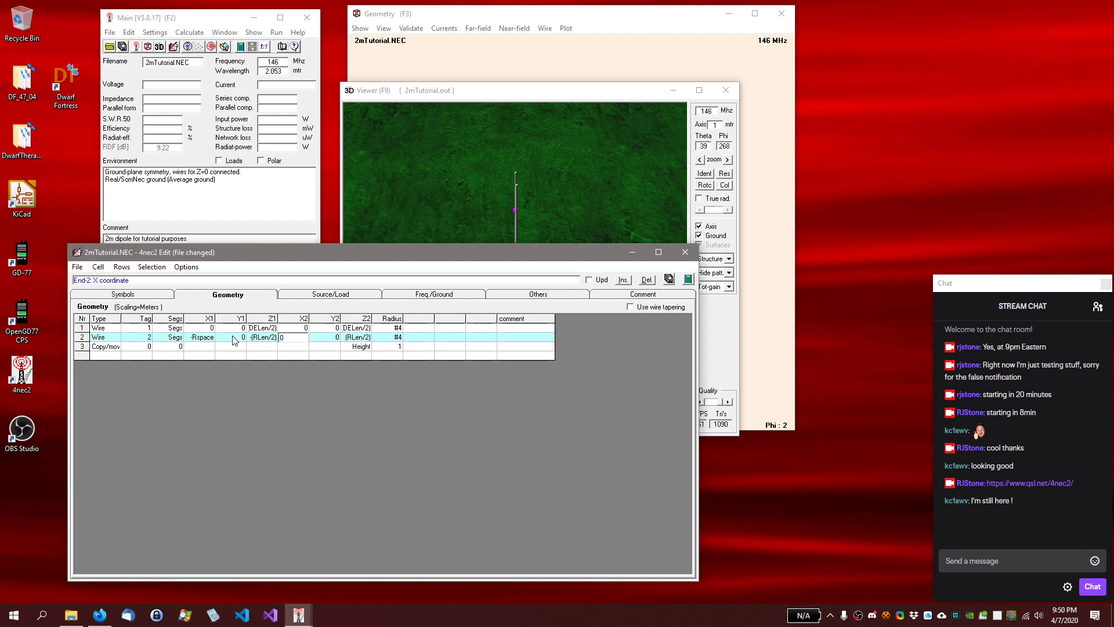
{"action": "key", "text": "ctrl+v"}
{"action": "key", "text": "Return"}
Close the 3D viewer and check the reflector's position along the X axis in the Geometry window
{"action": "left_click", "coordinate": [725, 89]}
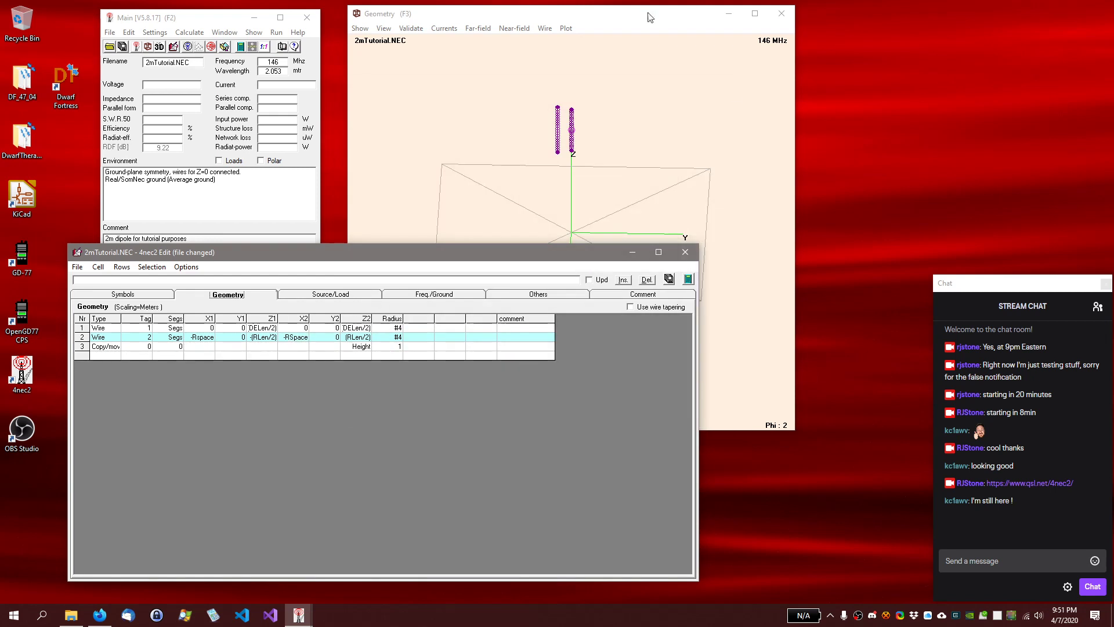
{"action": "left_click", "coordinate": [642, 106]}
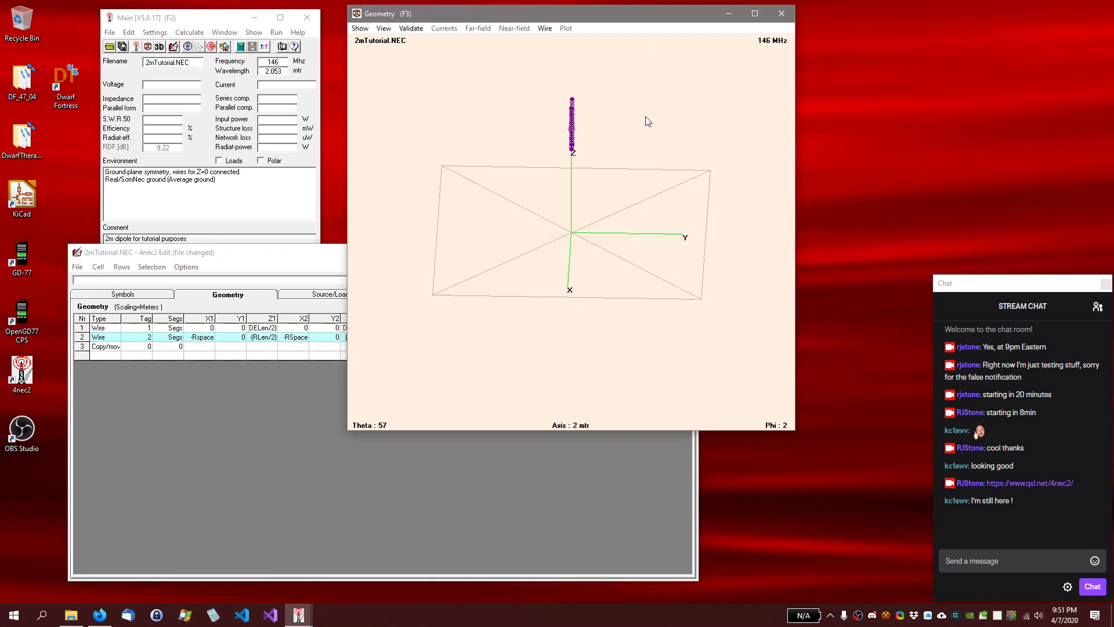
{"action": "left_click_drag", "start_coordinate": [696, 204], "coordinate": [486, 235]}
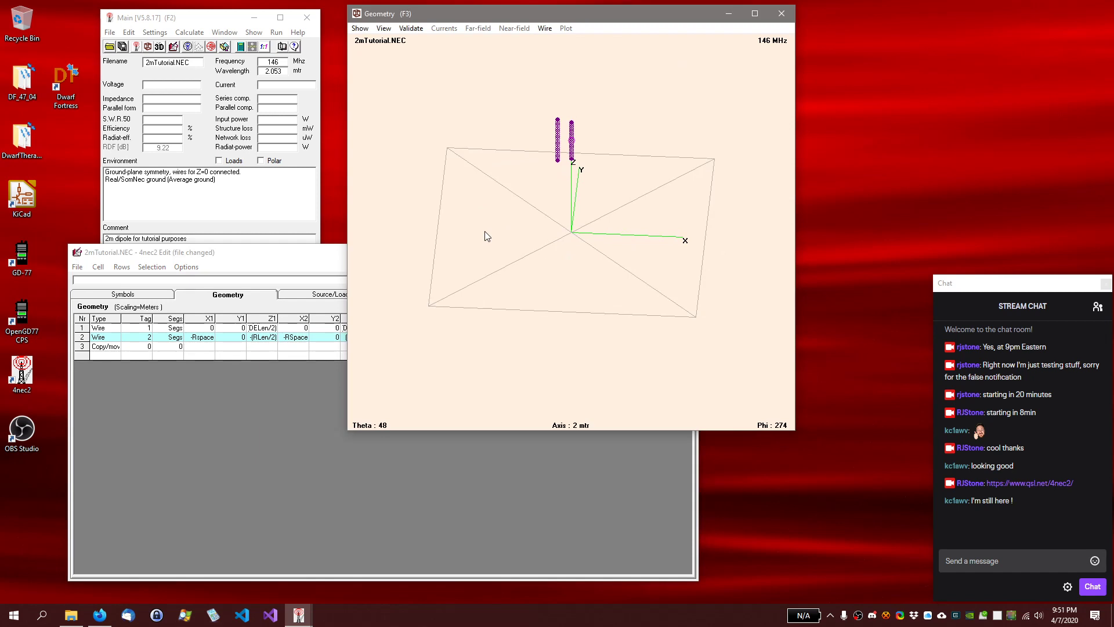
{"action": "left_click", "coordinate": [327, 253]}
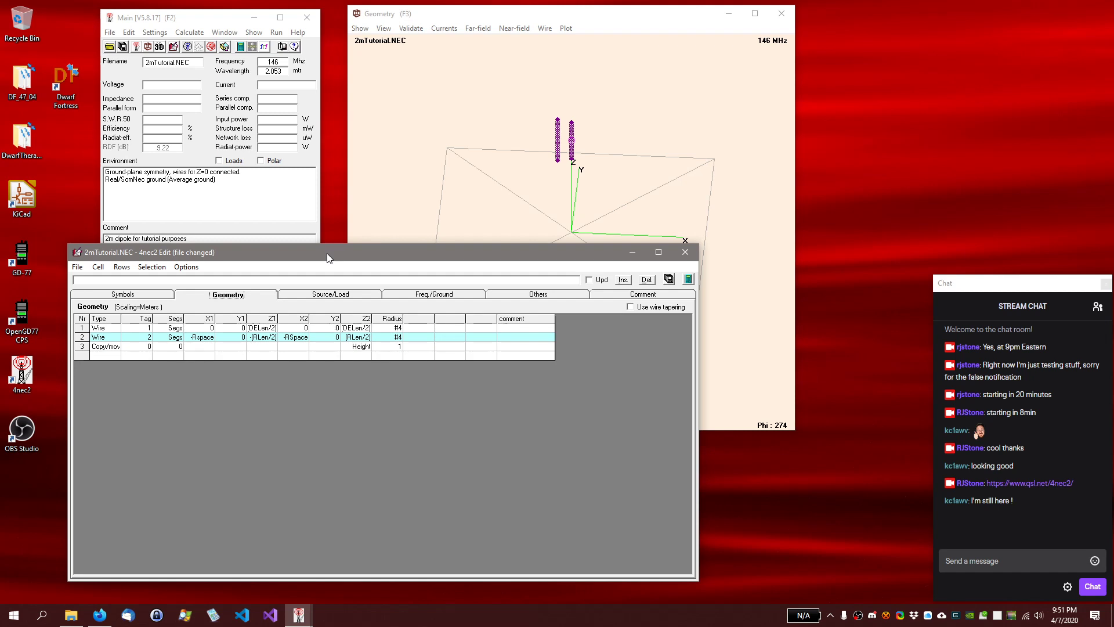
{"action": "left_click", "coordinate": [255, 33]}
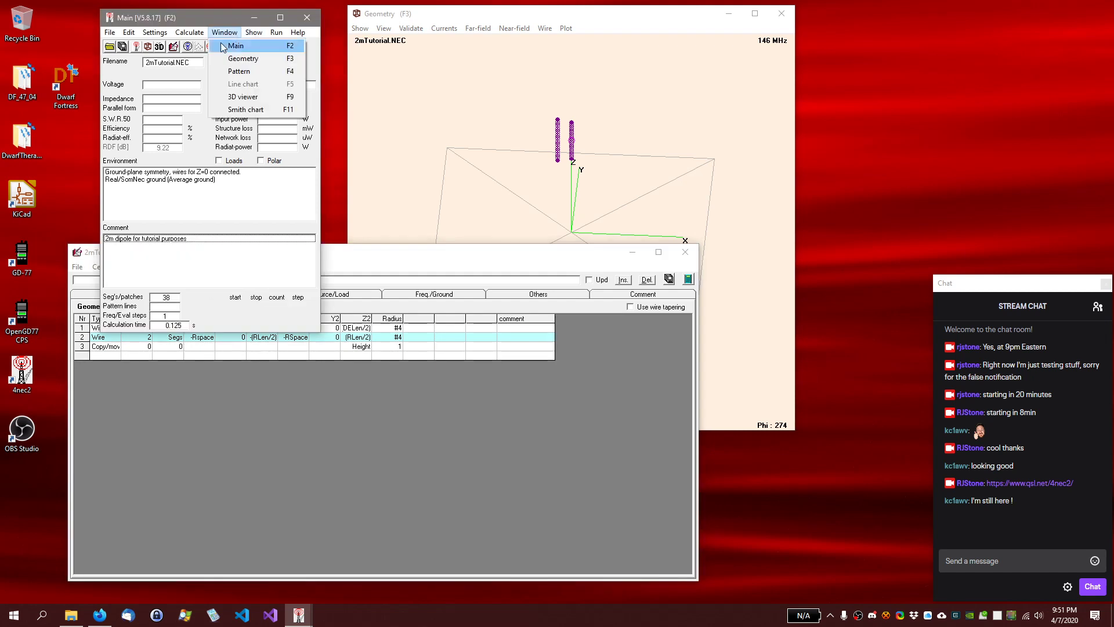
{"action": "left_click", "coordinate": [217, 45]}
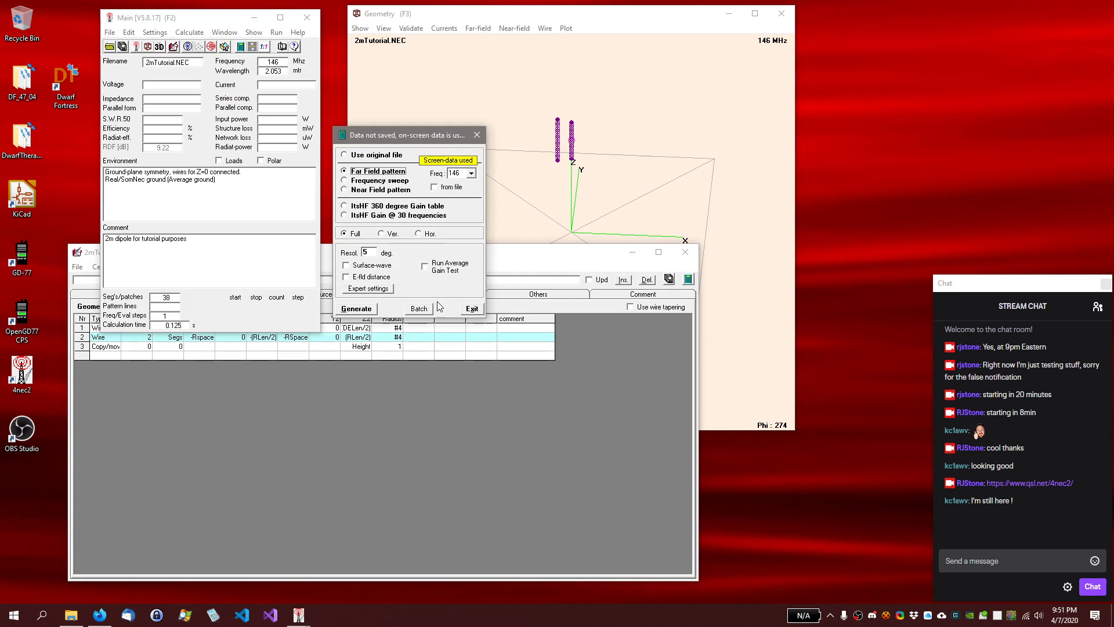
{"action": "left_click", "coordinate": [473, 311]}
Save the edited antenna file and calculate the full far-field pattern at 146 MHz with 5-degree resolution
{"action": "left_click", "coordinate": [484, 263]}
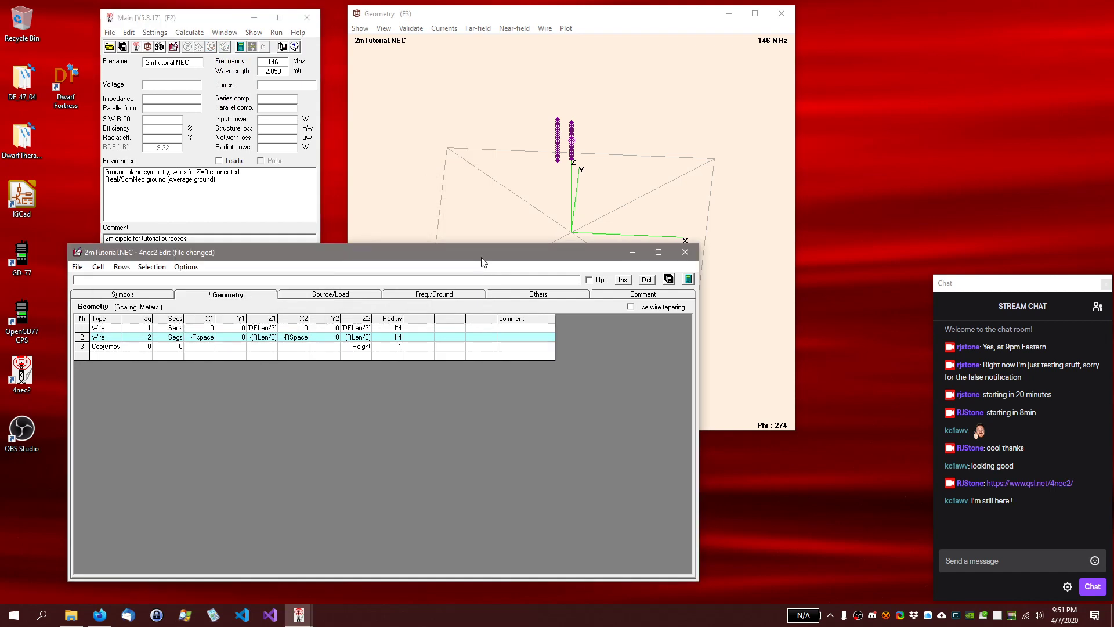
{"action": "key", "text": "ctrl+s"}
{"action": "left_click", "coordinate": [215, 33]}
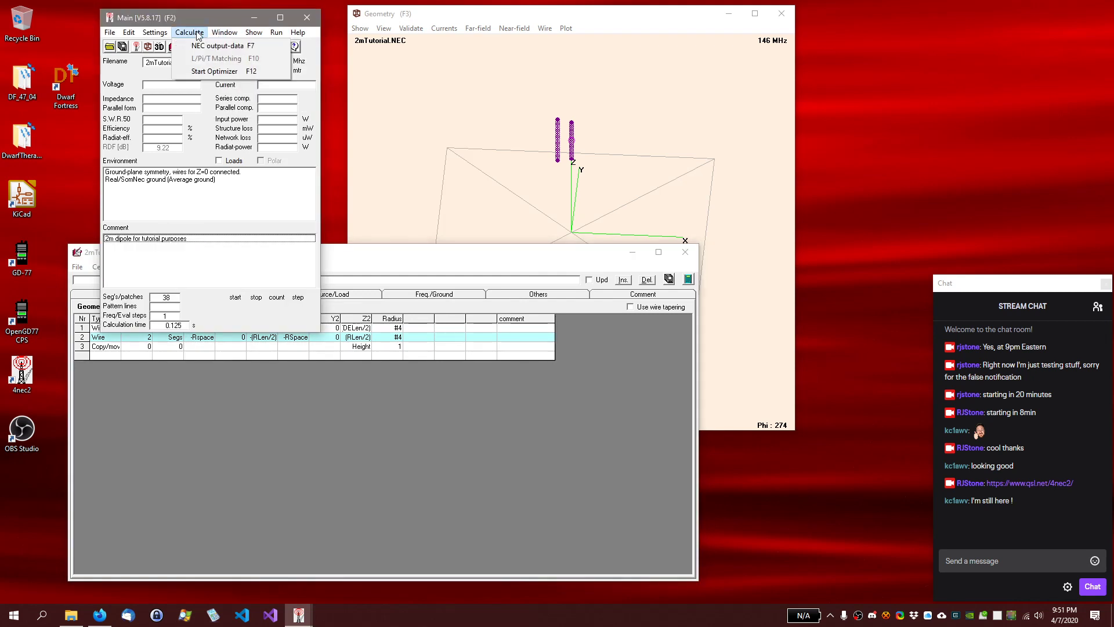
{"action": "left_click", "coordinate": [198, 47]}
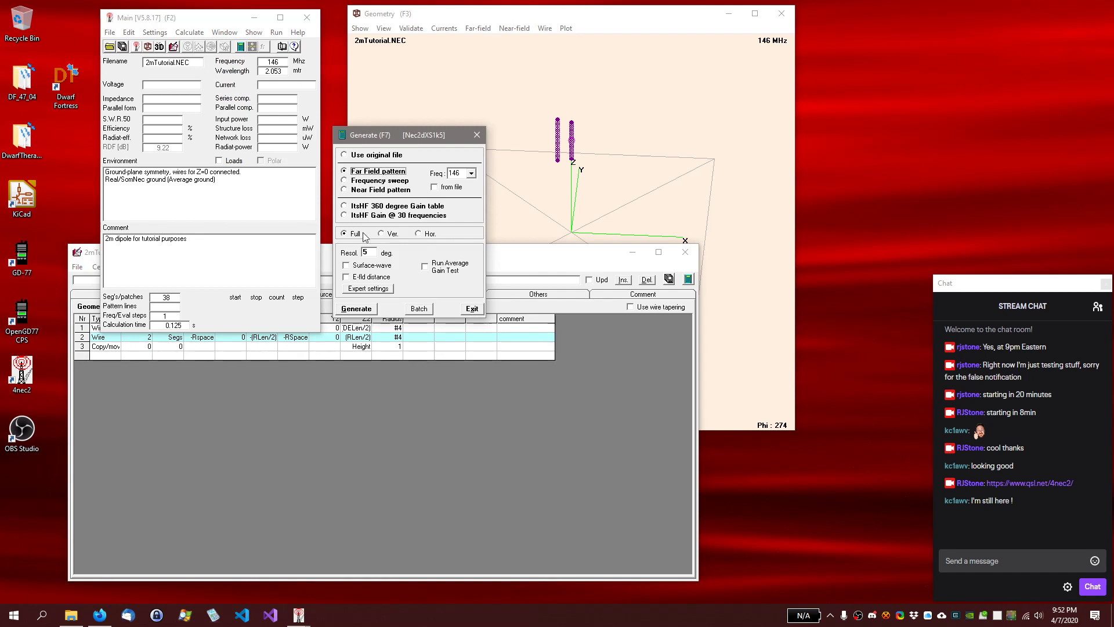
{"action": "left_click", "coordinate": [357, 308]}
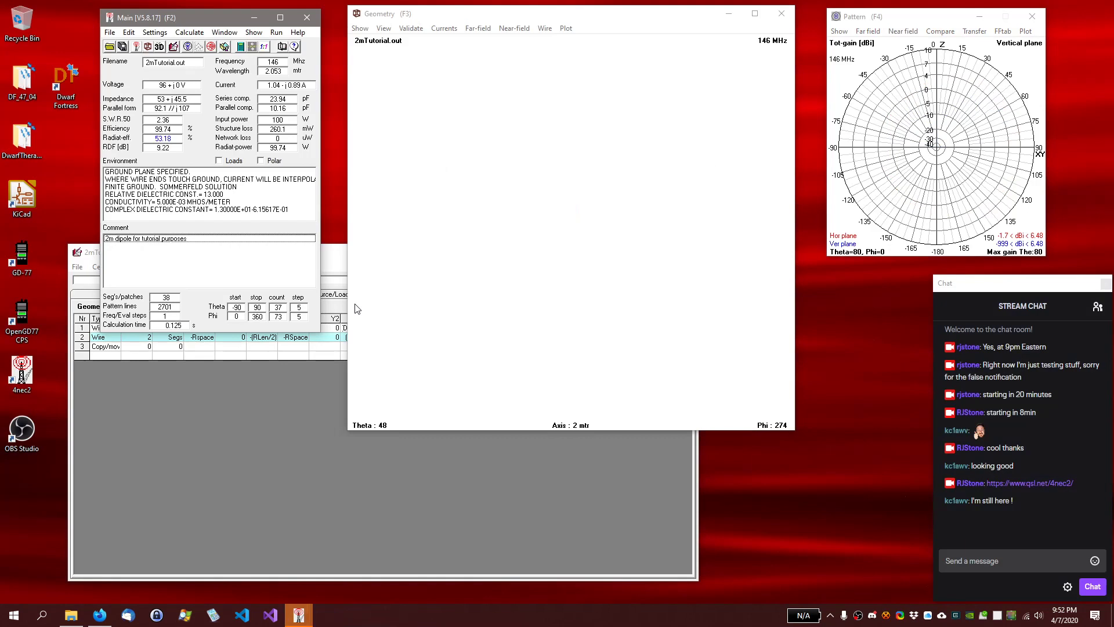
Open the 3D viewer, display the total-gain pattern in Multi-color, and inspect it from several angles
{"action": "left_click", "coordinate": [227, 33]}
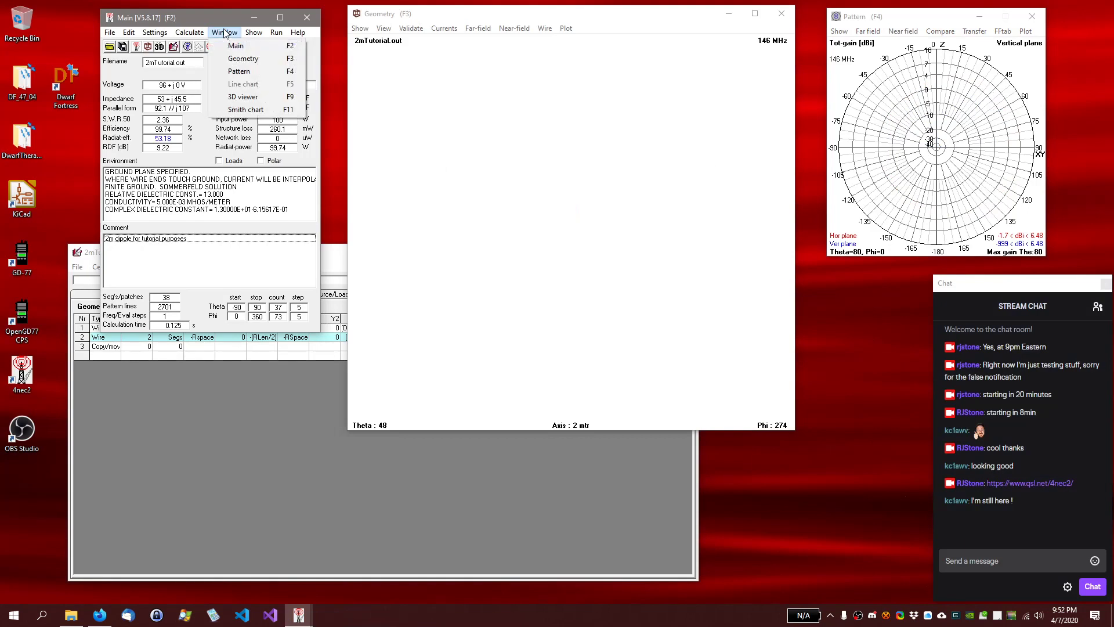
{"action": "left_click", "coordinate": [247, 98]}
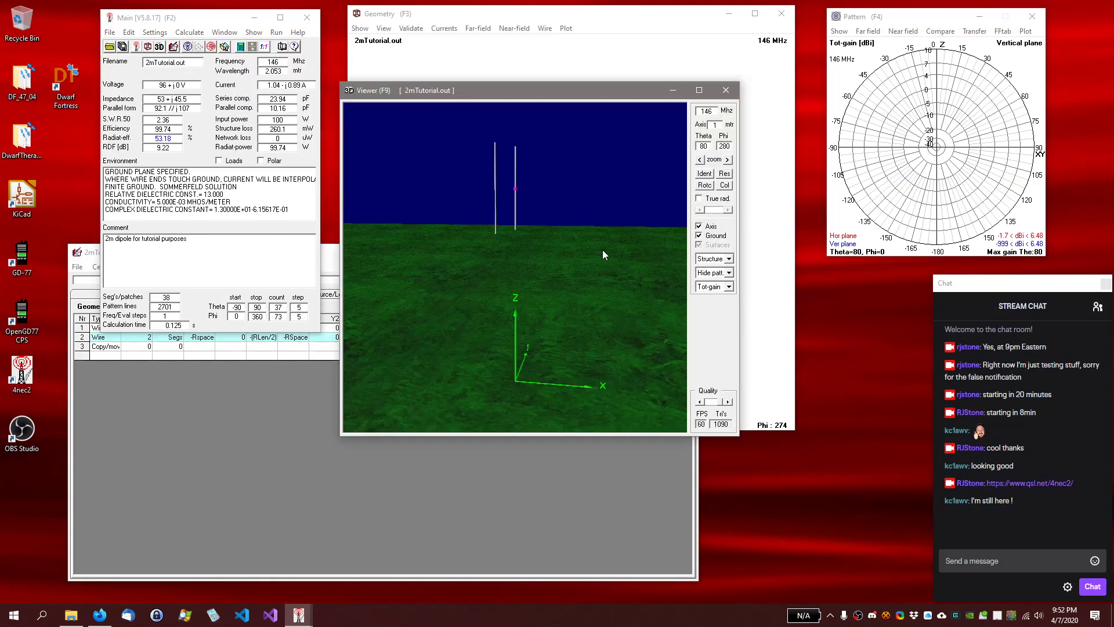
{"action": "left_click", "coordinate": [721, 273]}
{"action": "left_click", "coordinate": [712, 298]}
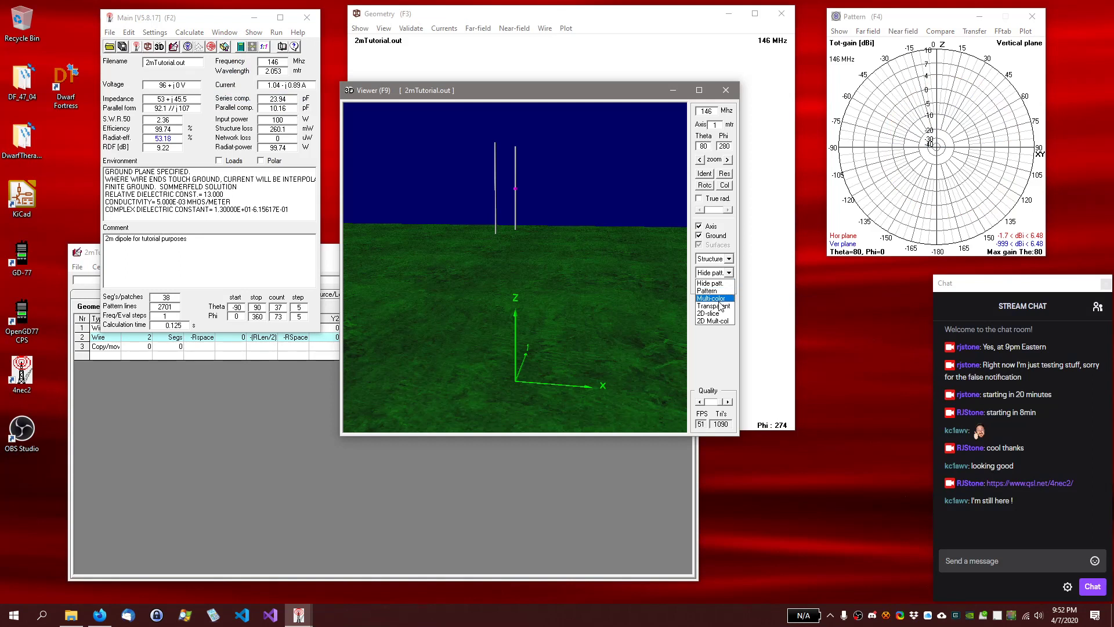
{"action": "left_click_drag", "start_coordinate": [656, 297], "coordinate": [486, 337]}
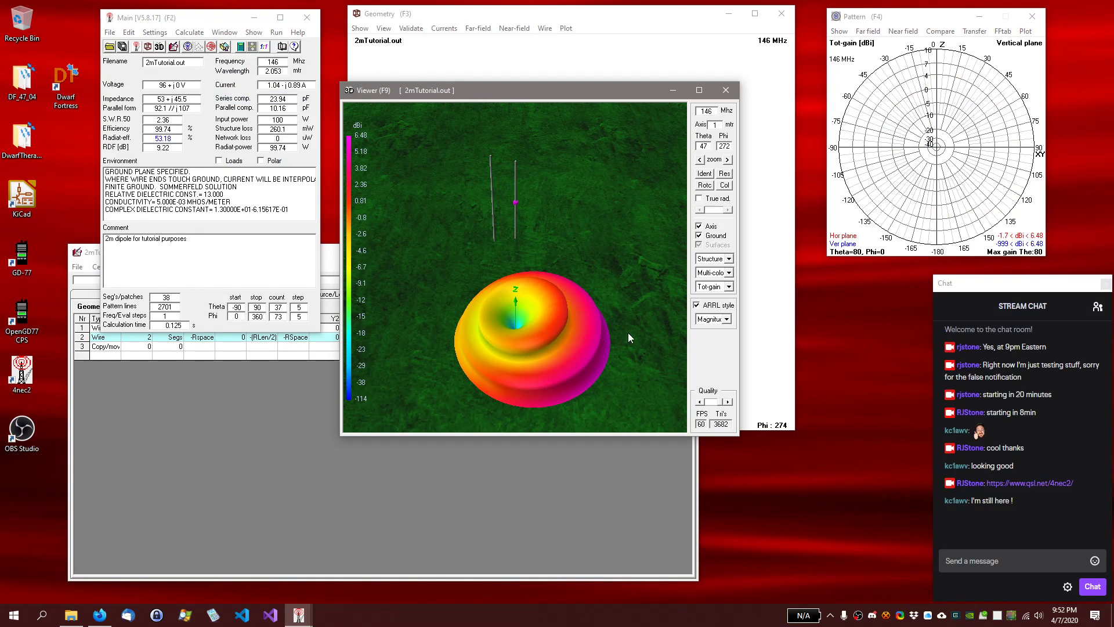
{"action": "left_click", "coordinate": [728, 160]}
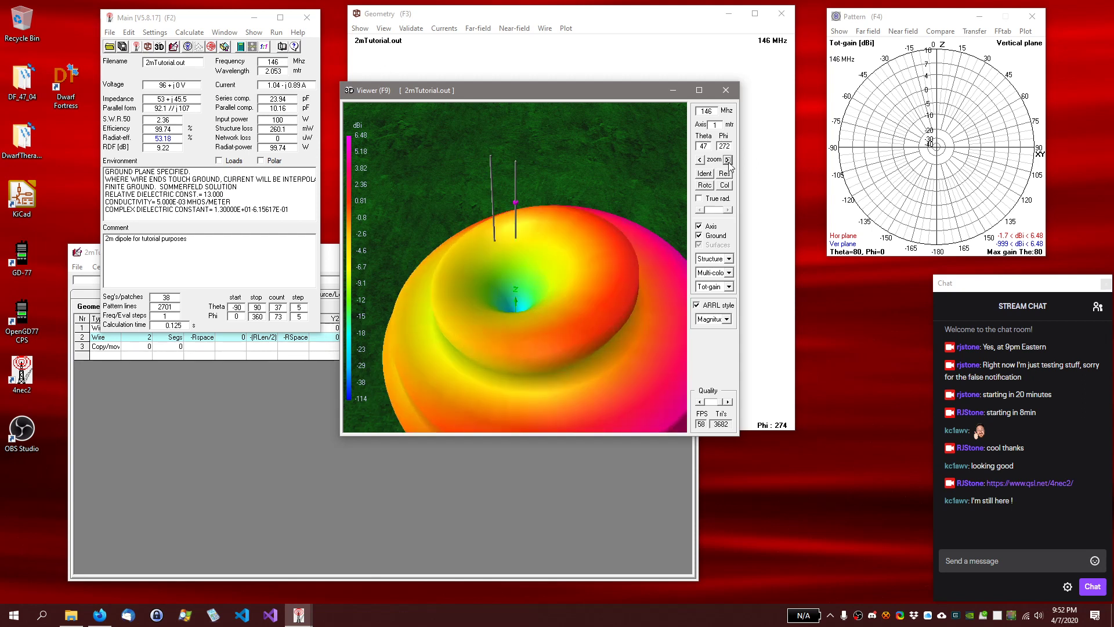
{"action": "left_click_drag", "start_coordinate": [524, 277], "coordinate": [656, 274]}
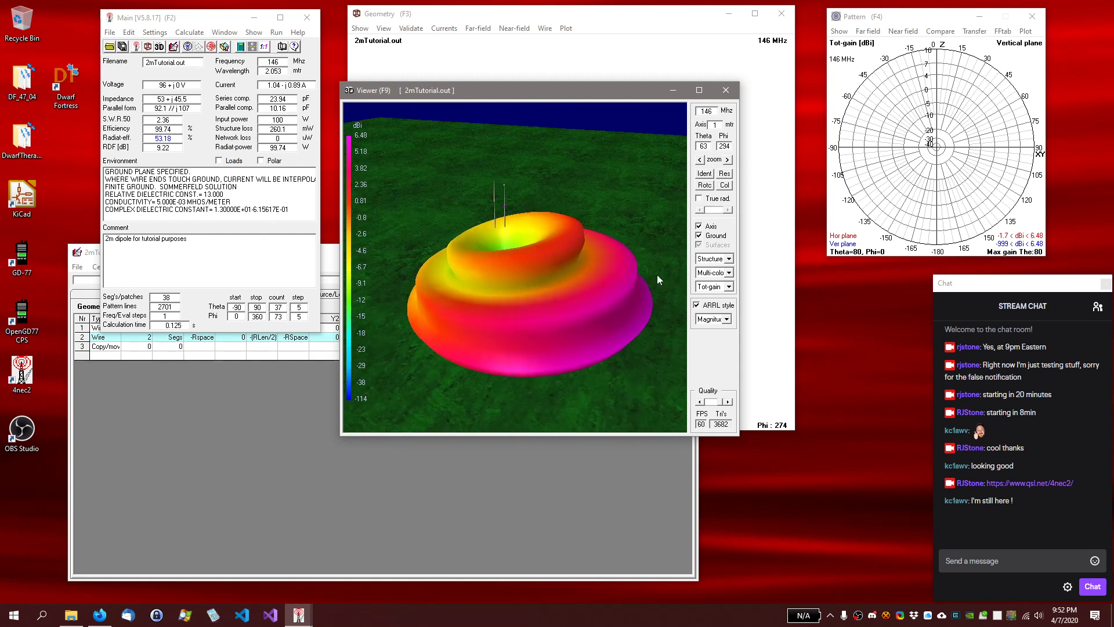
Display the wires at their true radius, inspect the antenna above the pattern, and switch the true-radius display off again
{"action": "left_click", "coordinate": [699, 199]}
{"action": "left_click_drag", "start_coordinate": [545, 249], "coordinate": [608, 243]}
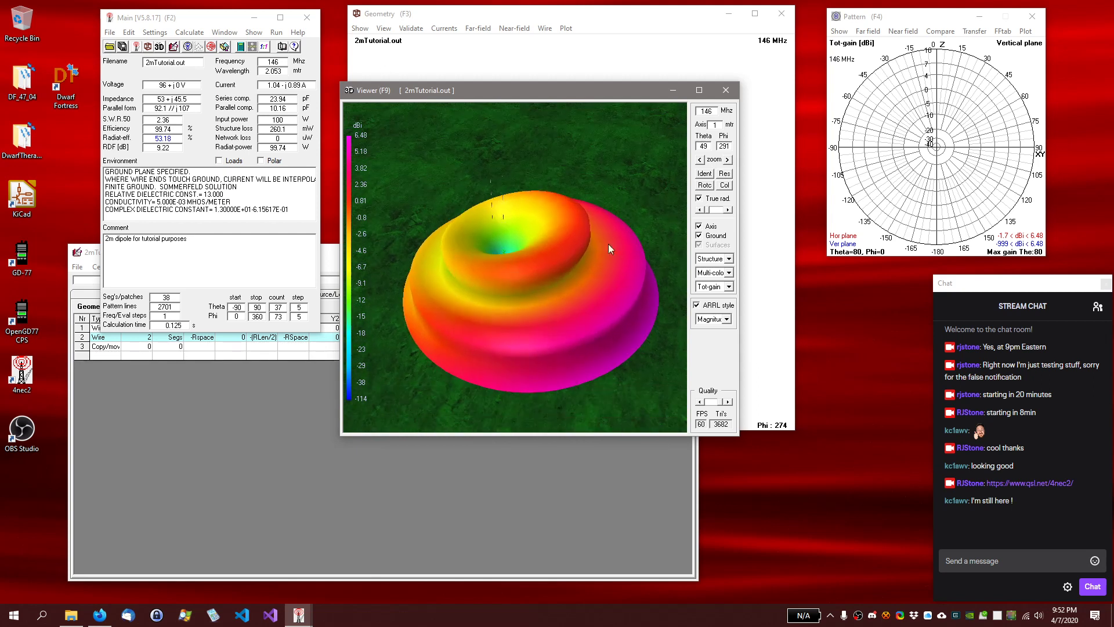
{"action": "left_click", "coordinate": [699, 199]}
Show the wire segments in the 3D viewer and examine them up close on both elements
{"action": "left_click", "coordinate": [729, 259]}
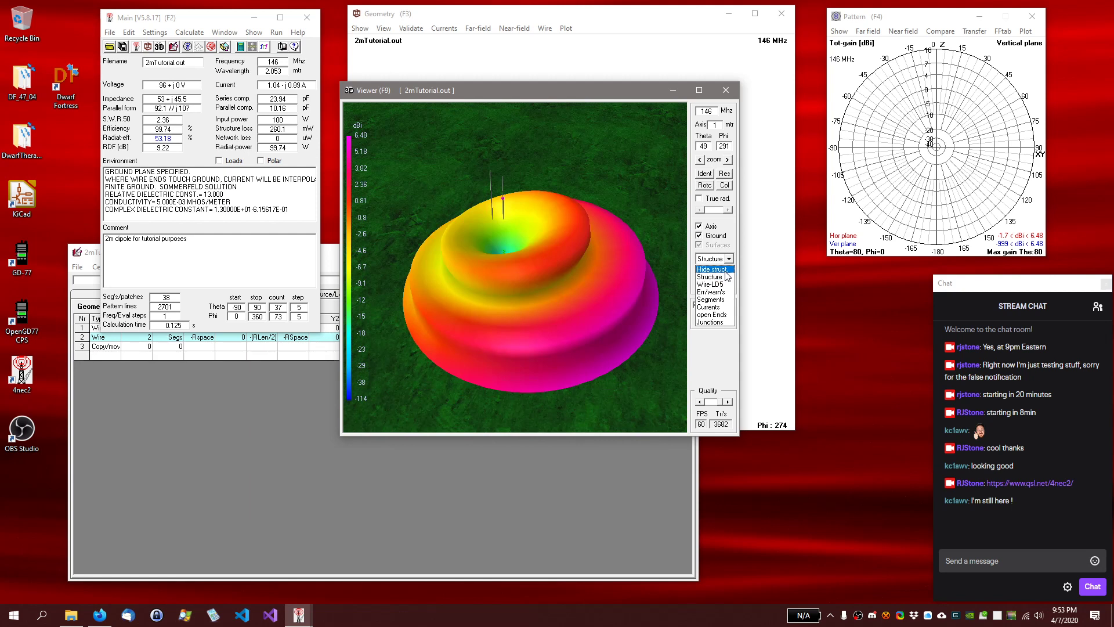
{"action": "left_click", "coordinate": [712, 300]}
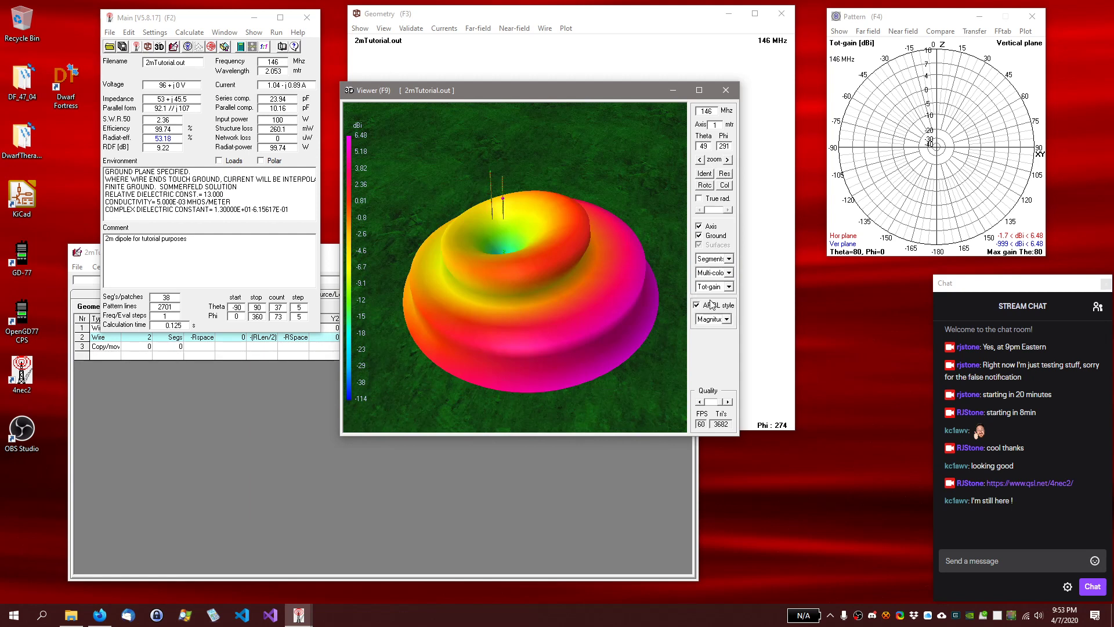
{"action": "left_click_drag", "start_coordinate": [515, 272], "coordinate": [506, 409]}
{"action": "left_click_drag", "start_coordinate": [498, 290], "coordinate": [499, 265]}
{"action": "left_click_drag", "start_coordinate": [503, 353], "coordinate": [529, 344]}
{"action": "mouse_move", "coordinate": [531, 301]}
{"action": "left_mouse_down"}
{"action": "mouse_move", "coordinate": [527, 405]}
{"action": "mouse_move", "coordinate": [541, 315]}
{"action": "mouse_move", "coordinate": [529, 309]}
{"action": "left_mouse_up"}
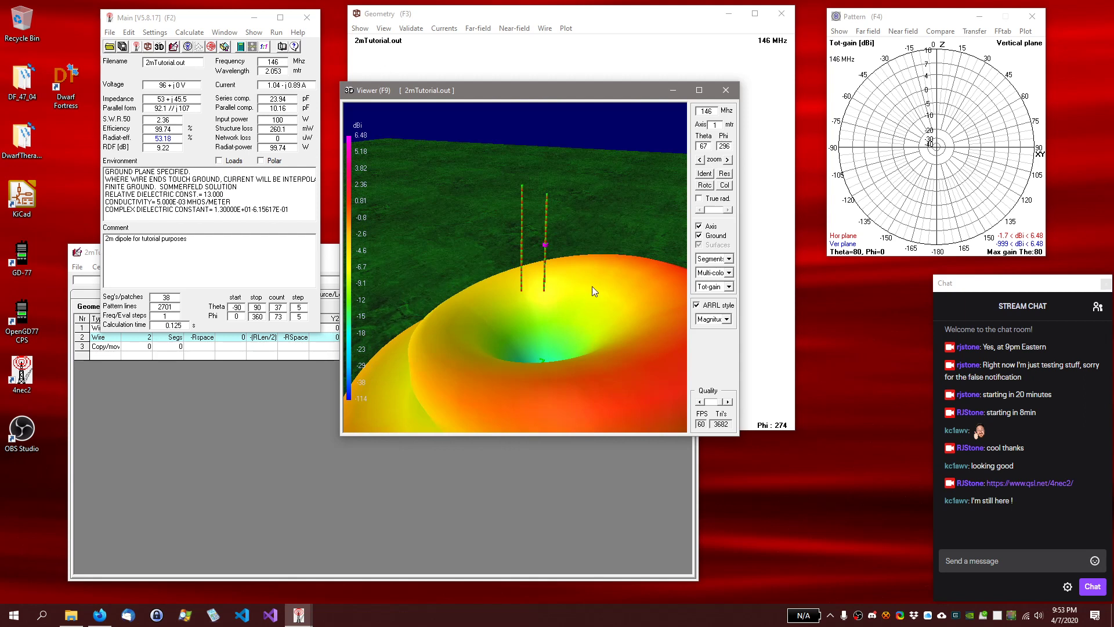
Switch the structure display to Currents and examine the current distribution along both elements
{"action": "left_click", "coordinate": [729, 258]}
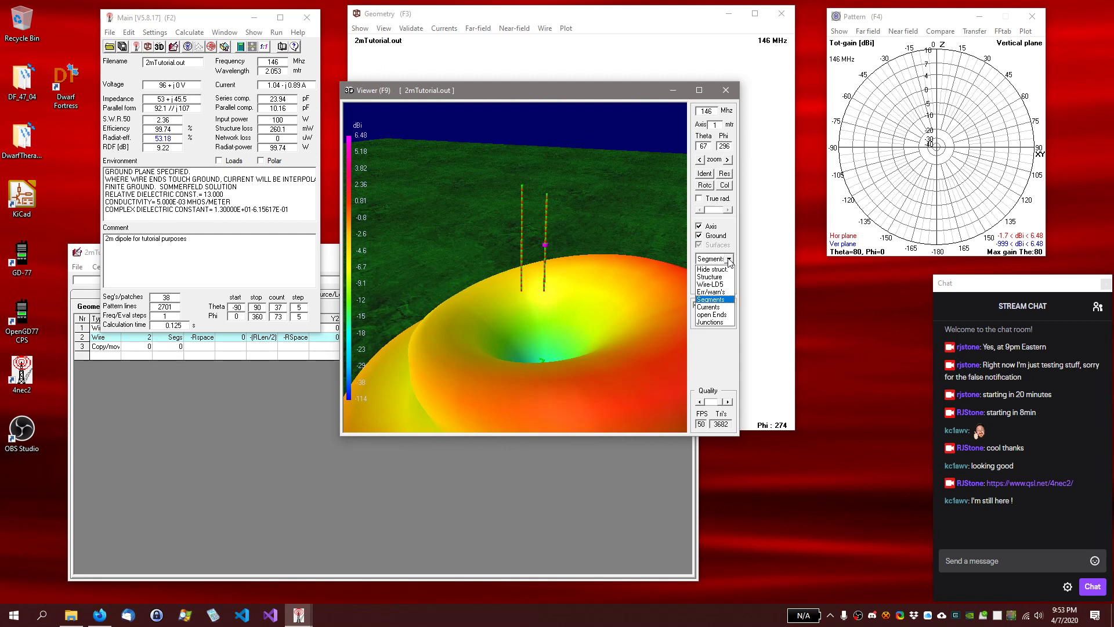
{"action": "left_click", "coordinate": [709, 307]}
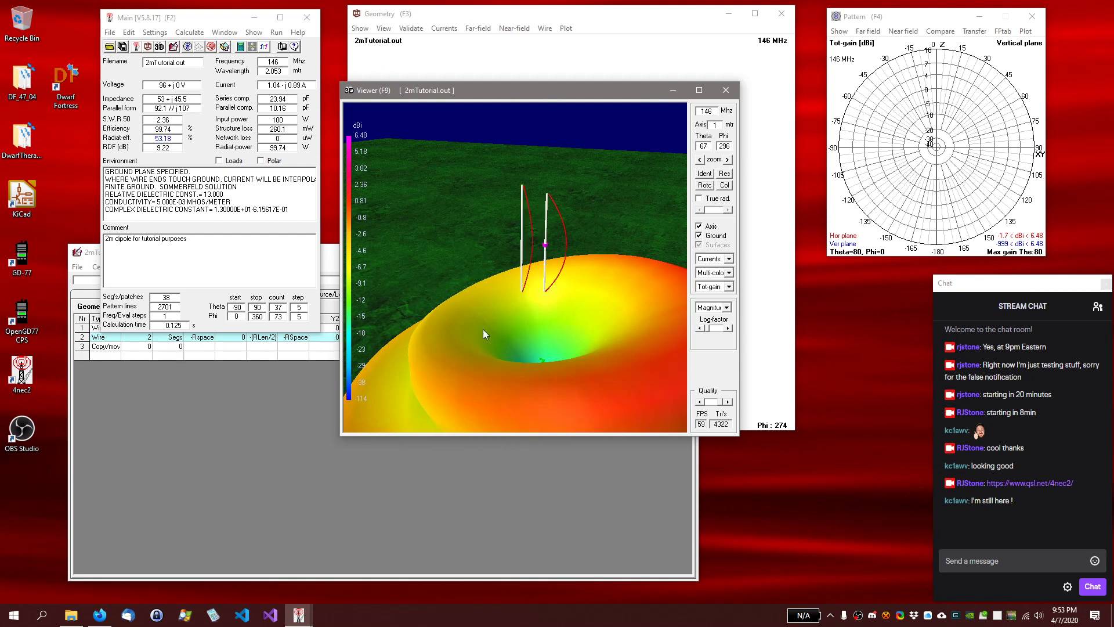
{"action": "left_click_drag", "start_coordinate": [483, 329], "coordinate": [448, 310]}
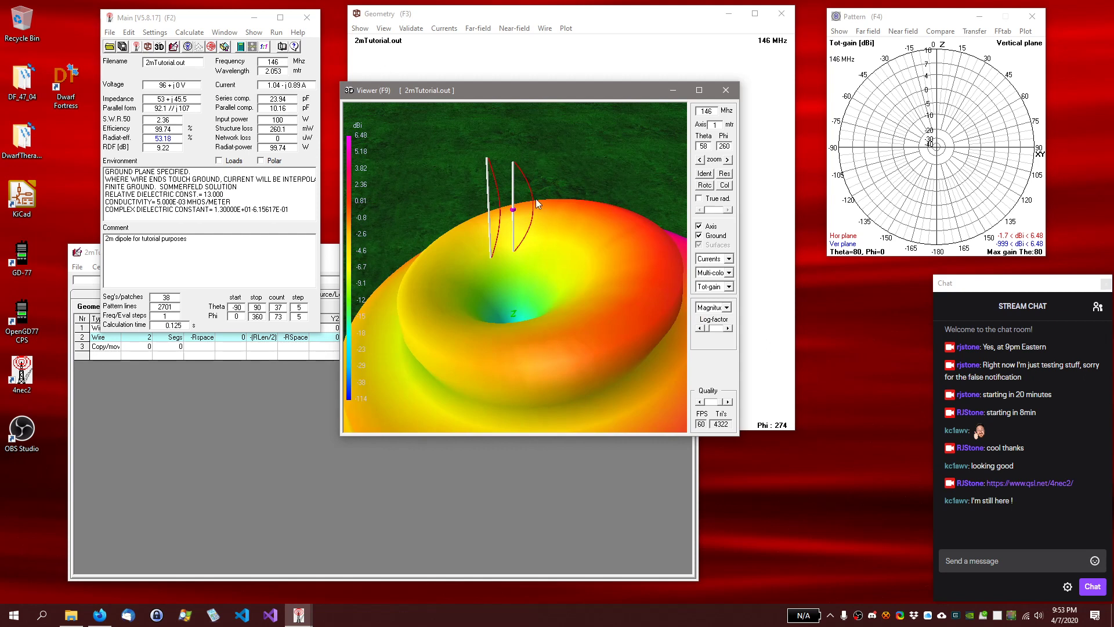
Switch the structure display in the 3D viewer to open Ends and inspect the wire ends of both elements
{"action": "mouse_move", "coordinate": [494, 270]}
{"action": "left_mouse_down"}
{"action": "mouse_move", "coordinate": [489, 294]}
{"action": "mouse_move", "coordinate": [468, 291]}
{"action": "mouse_move", "coordinate": [498, 293]}
{"action": "mouse_move", "coordinate": [489, 291]}
{"action": "left_mouse_up"}
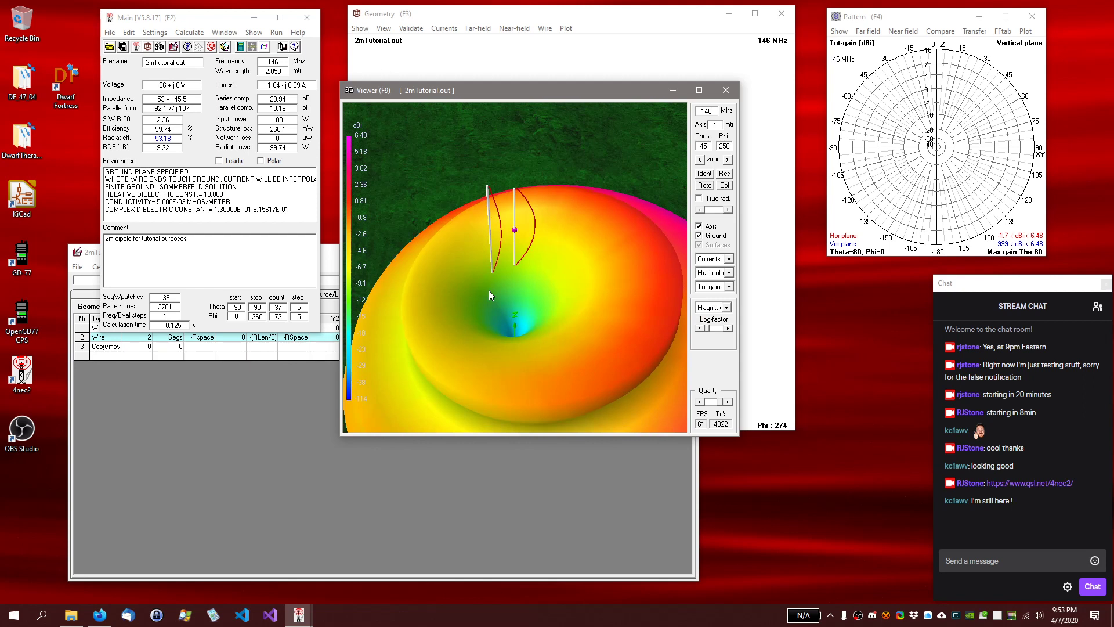
{"action": "left_click", "coordinate": [730, 258]}
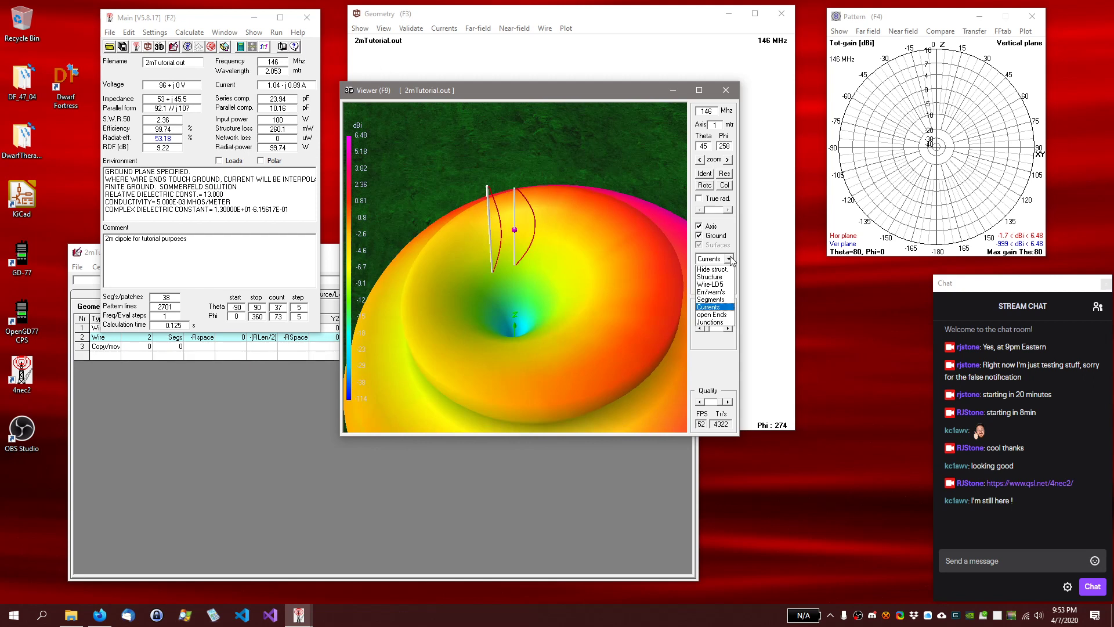
{"action": "left_click", "coordinate": [714, 316]}
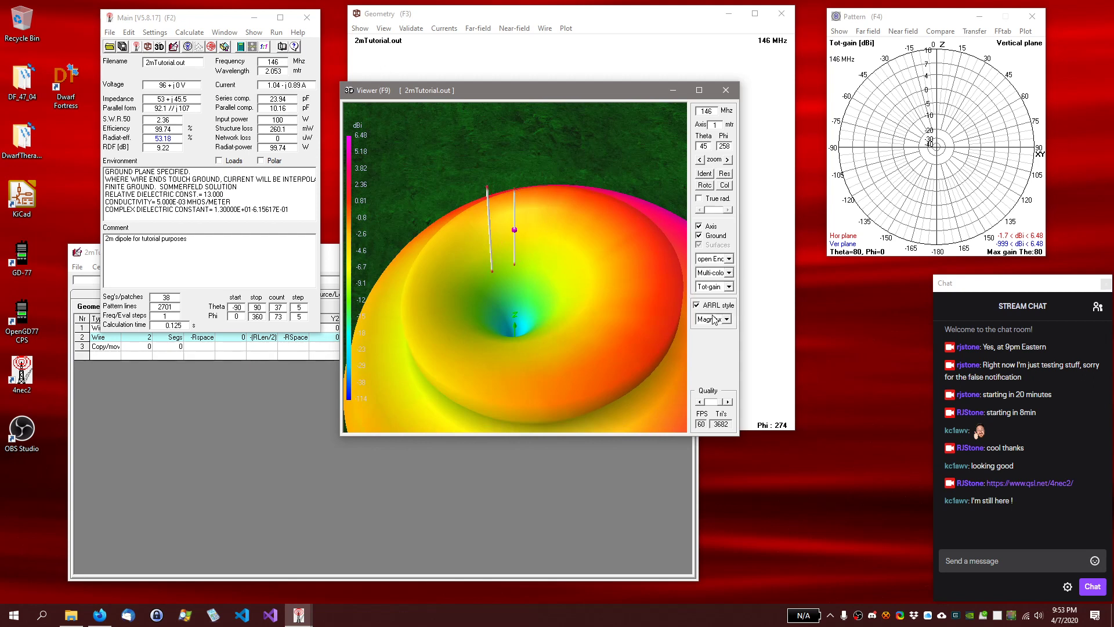
{"action": "mouse_move", "coordinate": [564, 326]}
{"action": "left_mouse_down"}
{"action": "mouse_move", "coordinate": [565, 292]}
{"action": "mouse_move", "coordinate": [559, 313]}
{"action": "left_mouse_up"}
Hide the structure to view the pattern alone, show the wire segments again from another angle, and close the 3D viewer
{"action": "left_click", "coordinate": [729, 259]}
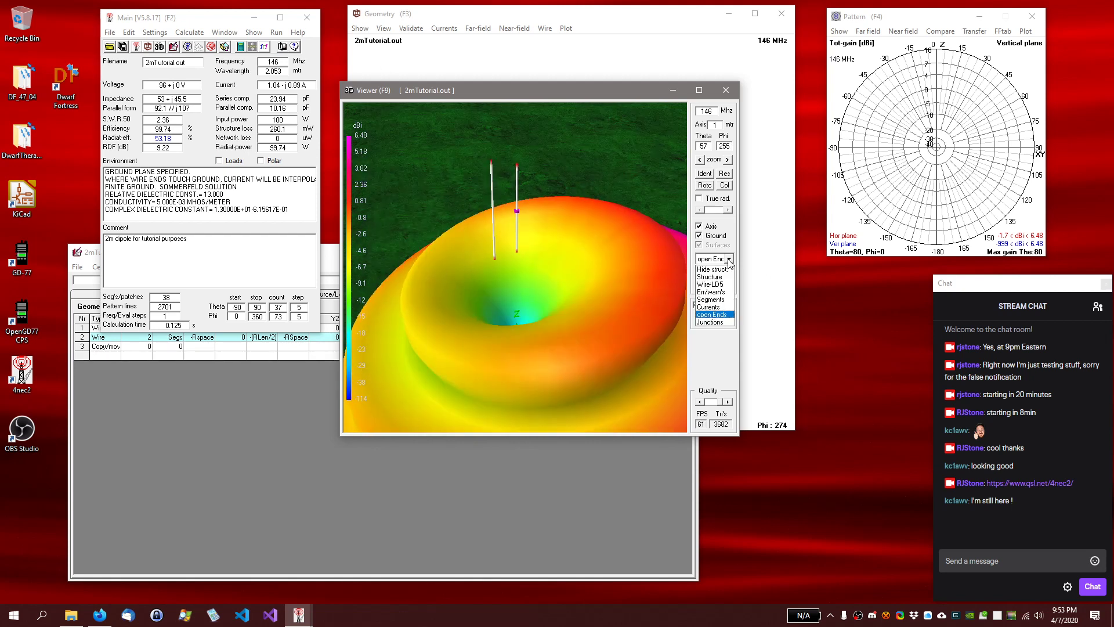
{"action": "left_click", "coordinate": [725, 269]}
{"action": "left_click", "coordinate": [728, 260]}
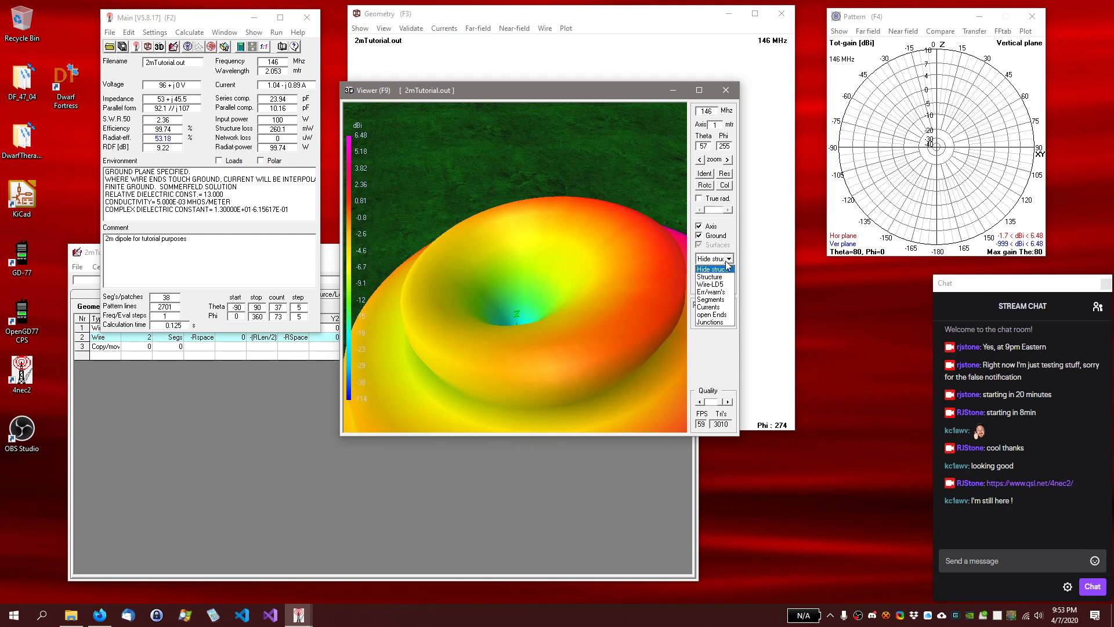
{"action": "left_click", "coordinate": [718, 300]}
{"action": "mouse_move", "coordinate": [518, 322]}
{"action": "left_mouse_down"}
{"action": "mouse_move", "coordinate": [484, 303]}
{"action": "mouse_move", "coordinate": [545, 311]}
{"action": "mouse_move", "coordinate": [534, 334]}
{"action": "left_mouse_up"}
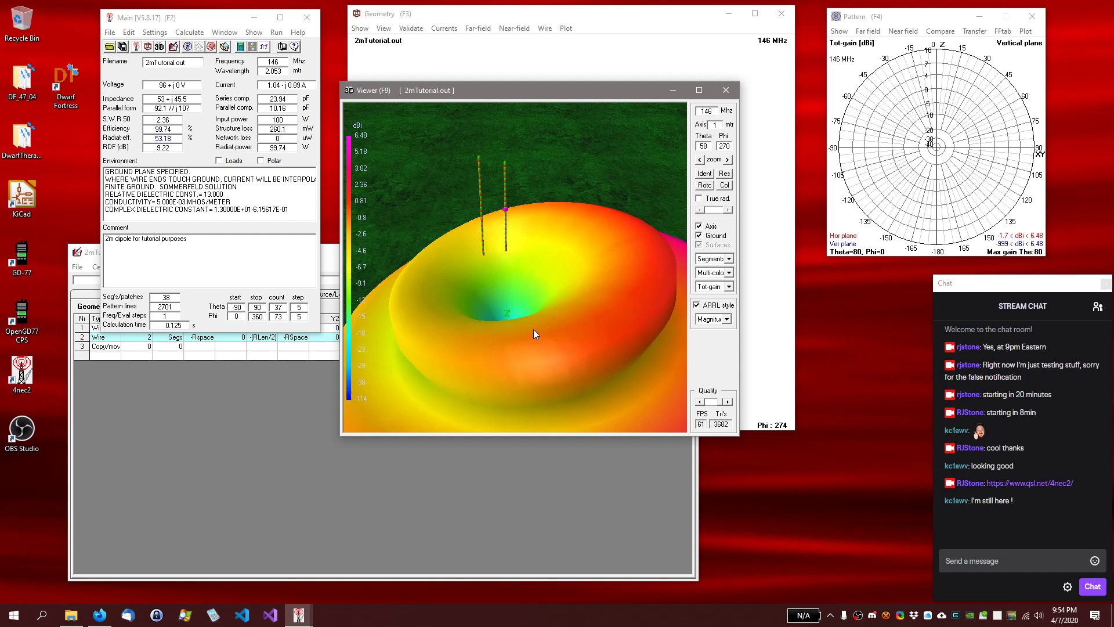
{"action": "left_click", "coordinate": [725, 90]}
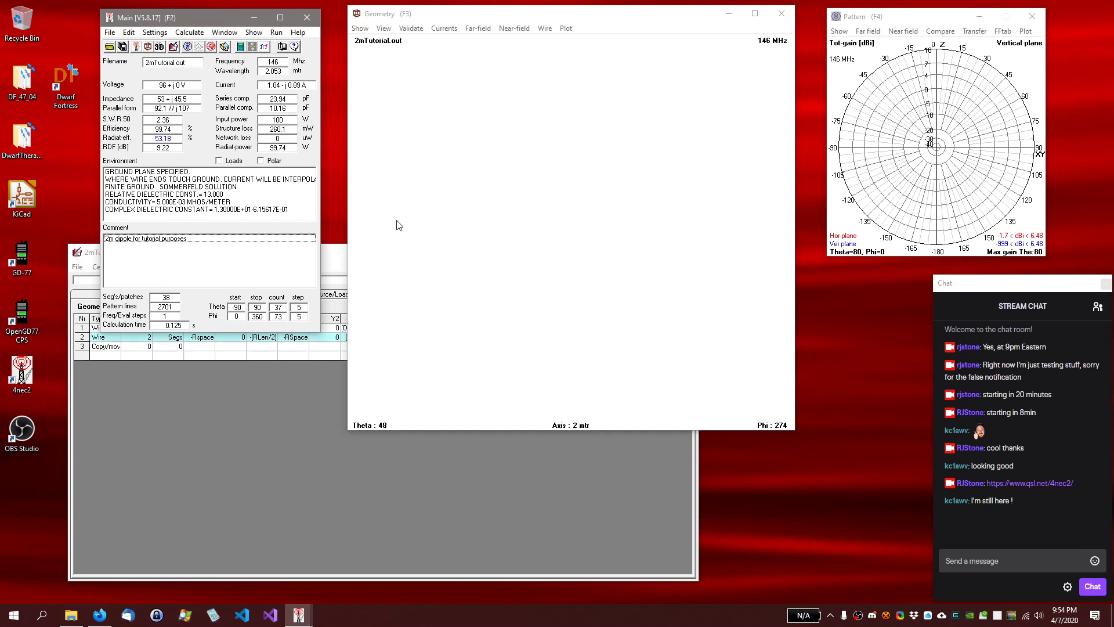
Close the geometry editor and open the optimizer for the 2mTutorial model
{"action": "left_click", "coordinate": [335, 253]}
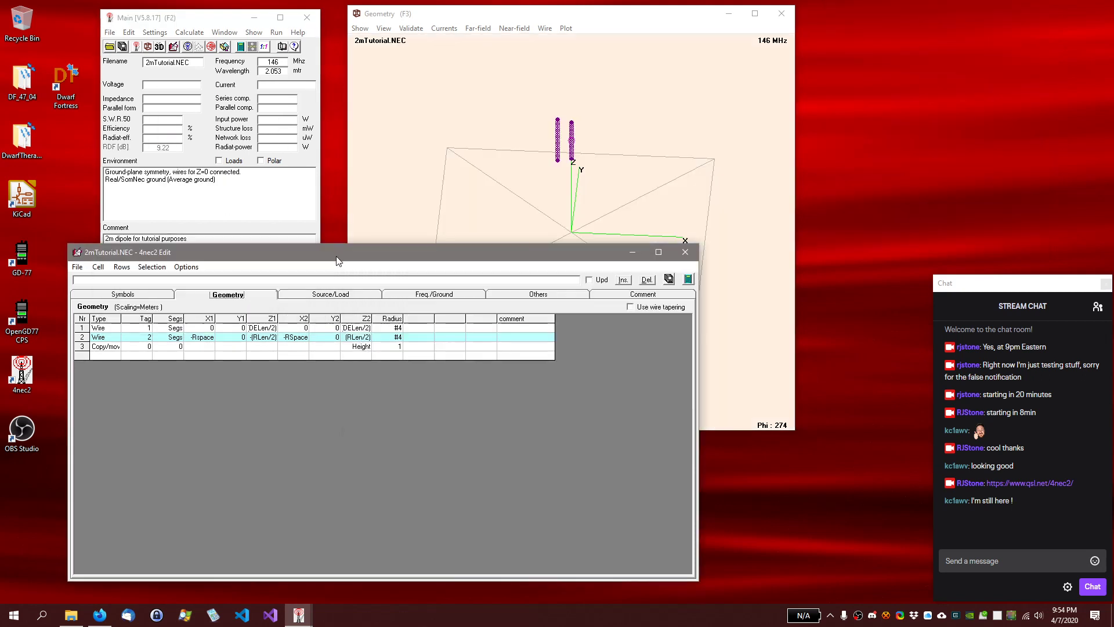
{"action": "left_click", "coordinate": [678, 252]}
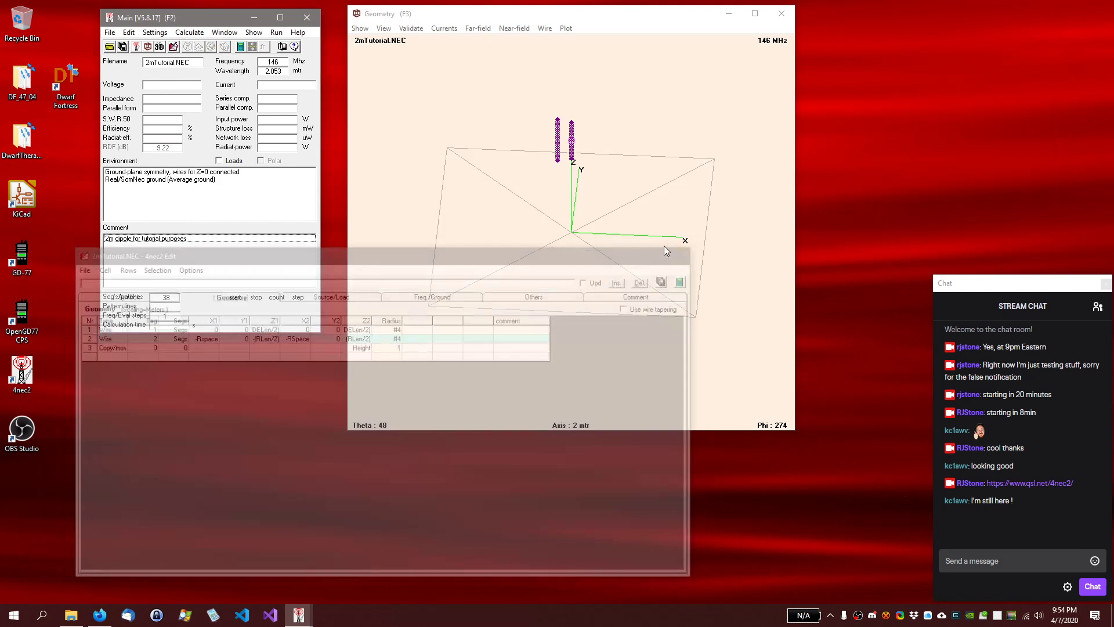
{"action": "left_click", "coordinate": [149, 32]}
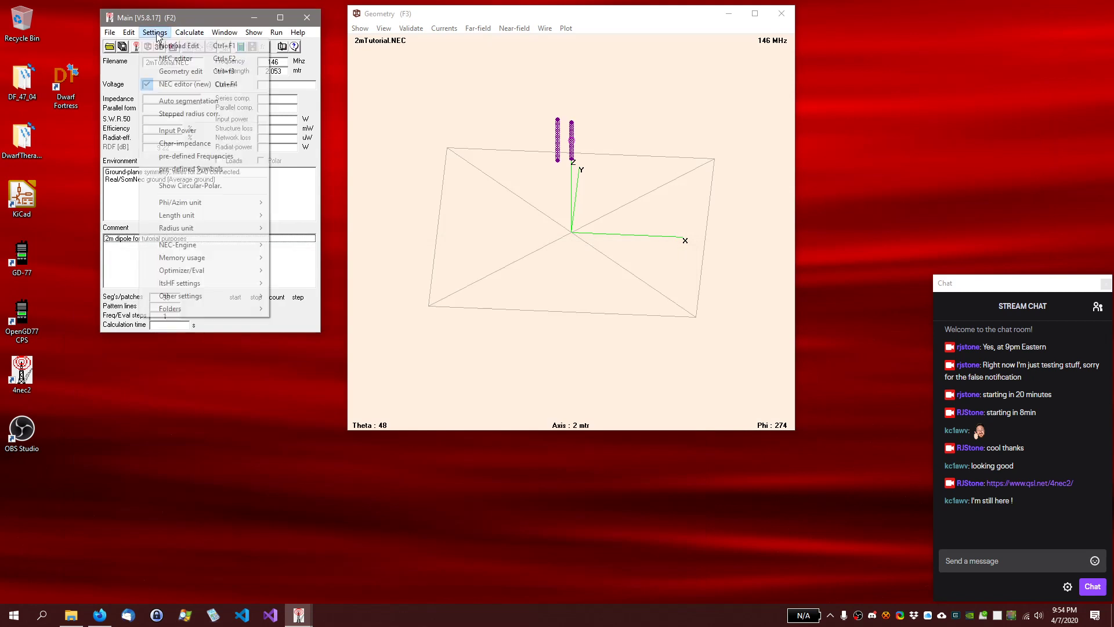
{"action": "mouse_move", "coordinate": [190, 33]}
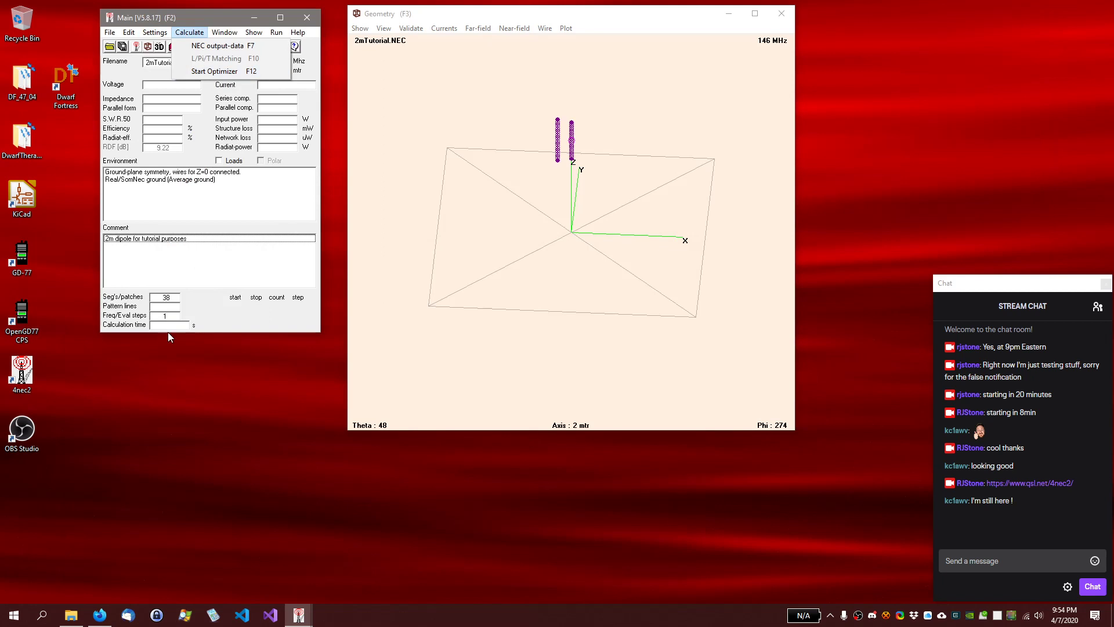
{"action": "left_click", "coordinate": [207, 73]}
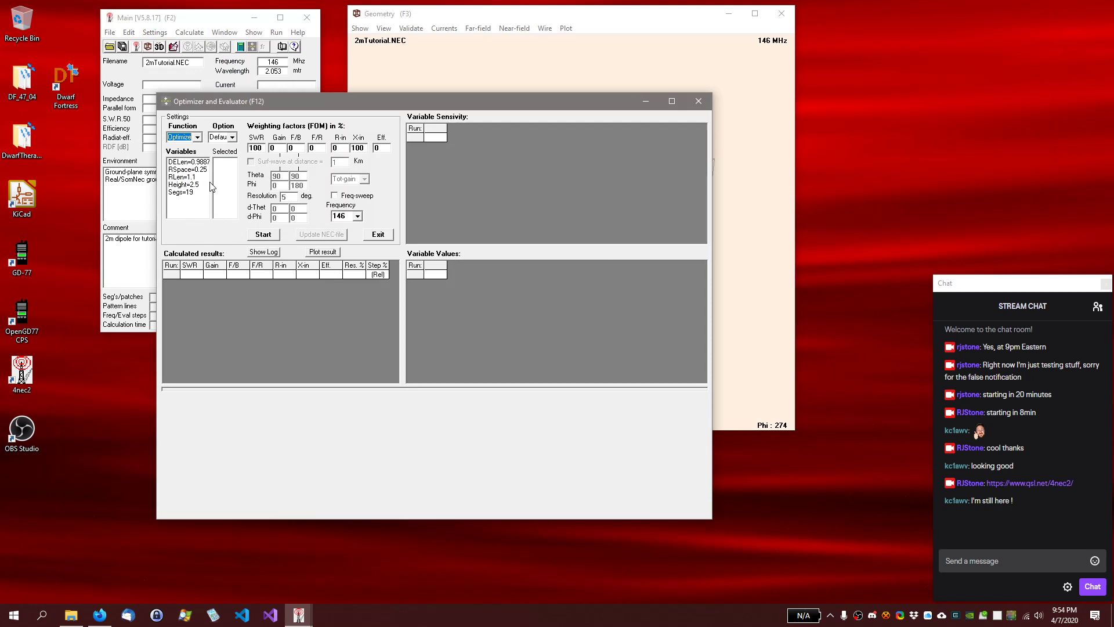
Optimize the variables RSpace and RLen with the F/B weighting factor set to 100 %
{"action": "left_click", "coordinate": [181, 171]}
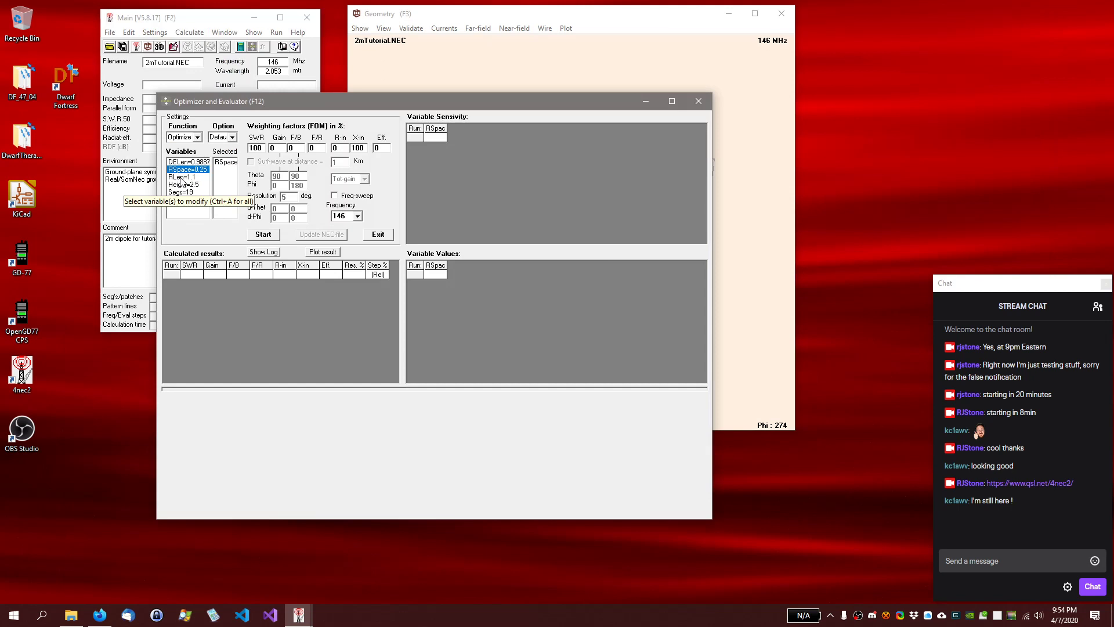
{"action": "left_click", "coordinate": [182, 178]}
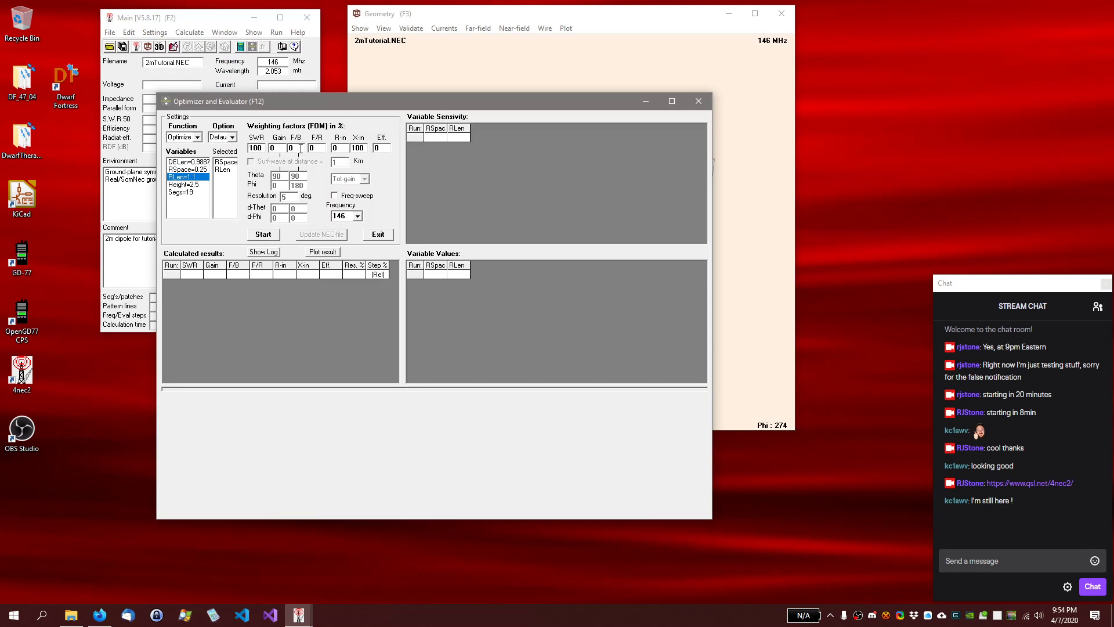
{"action": "double_click", "coordinate": [301, 149]}
{"action": "type", "text": "100"}
{"action": "left_click", "coordinate": [264, 235]}
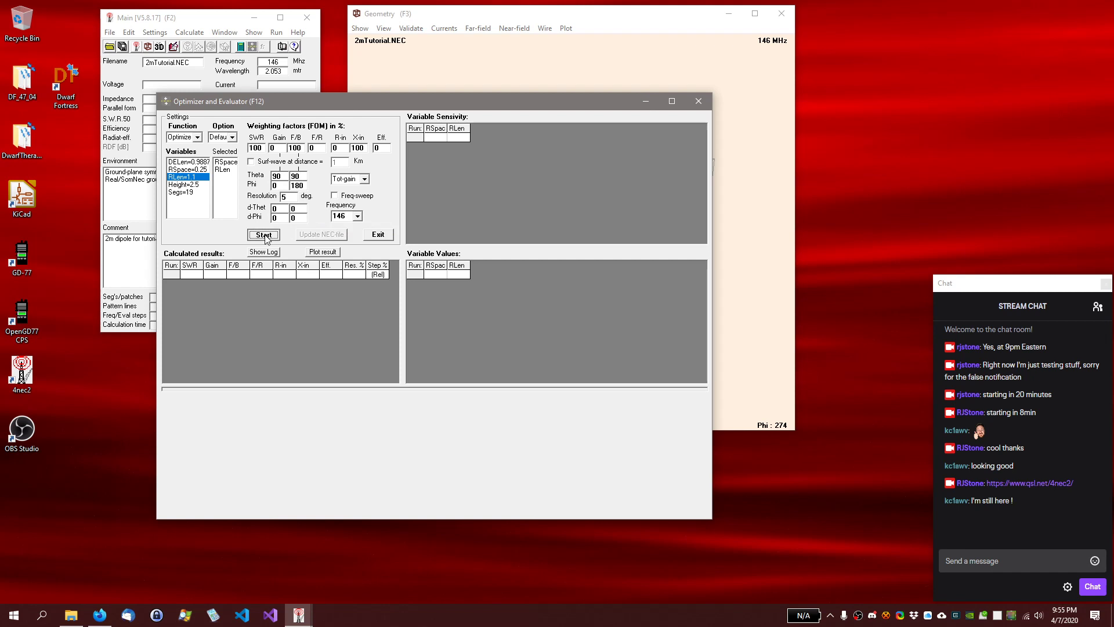
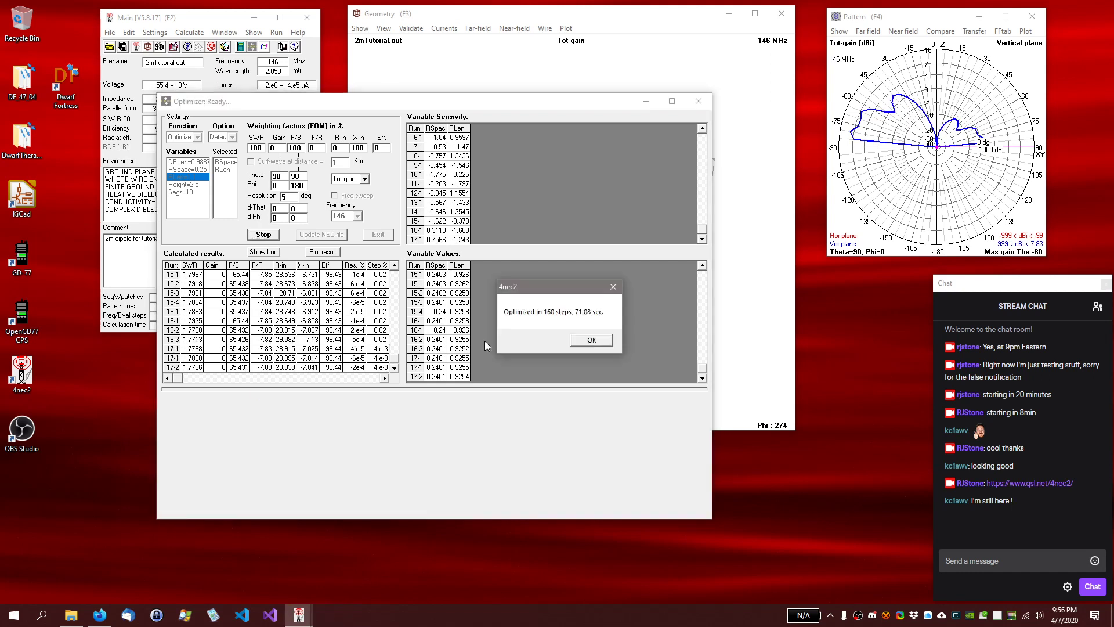
{"action": "left_click", "coordinate": [592, 340]}
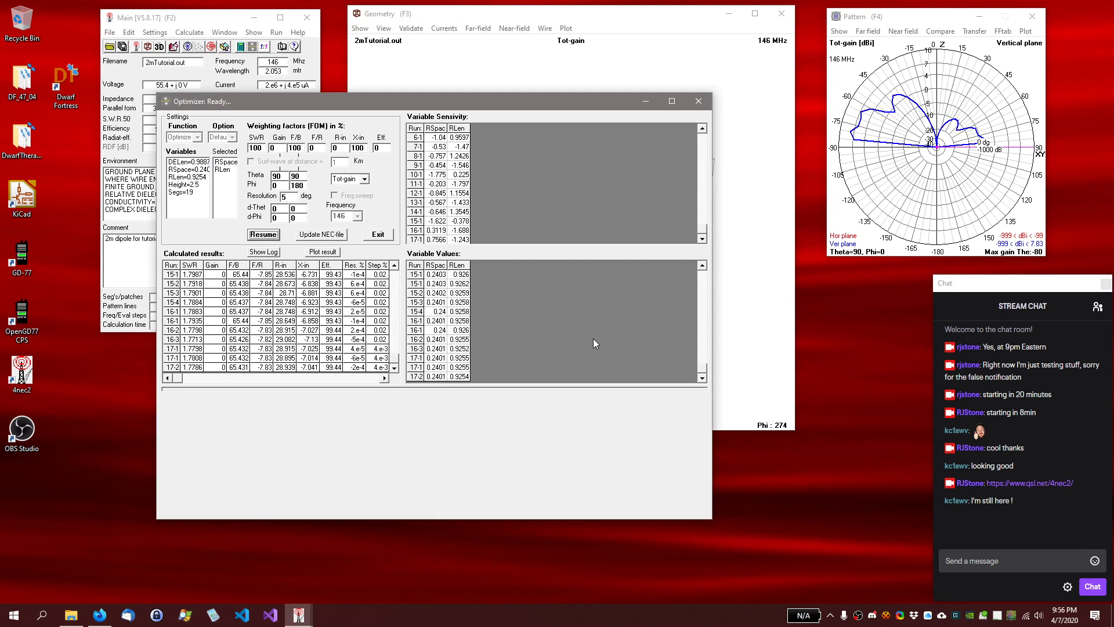
Add DELen to the optimized variables, set the F/B weighting factor to 0, and resume the optimization
{"action": "left_click", "coordinate": [187, 163]}
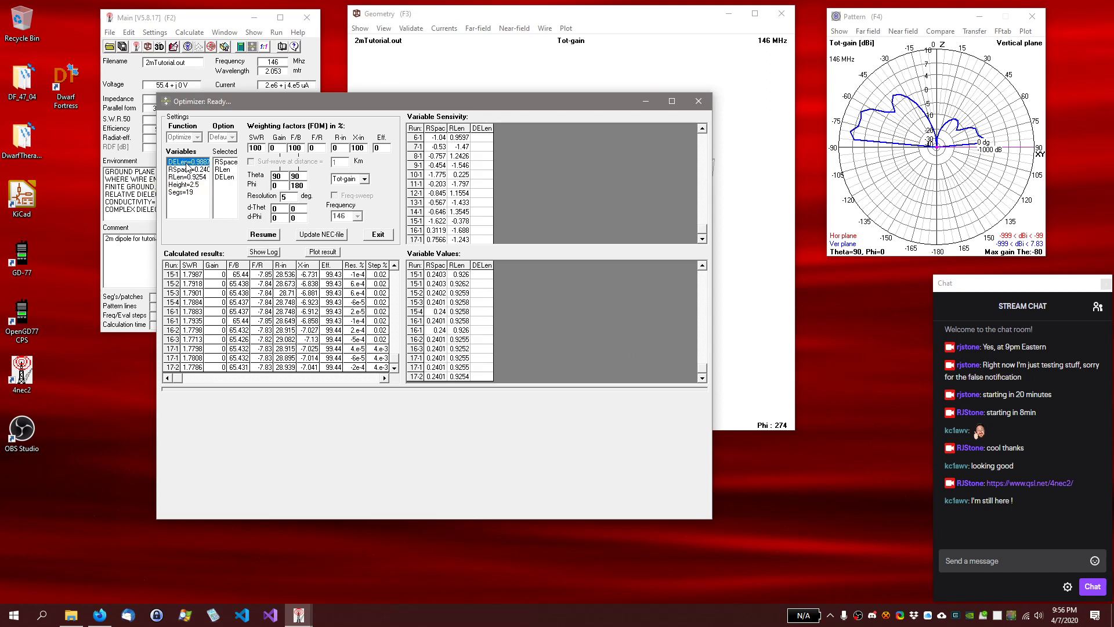
{"action": "double_click", "coordinate": [300, 148]}
{"action": "type", "text": "0"}
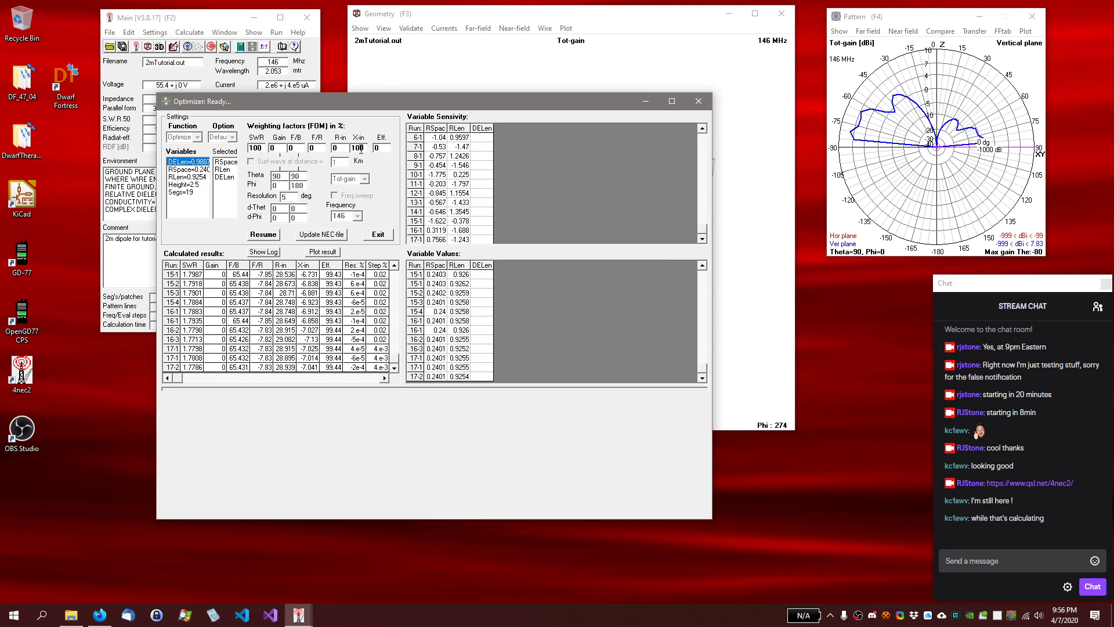
{"action": "left_click", "coordinate": [259, 235]}
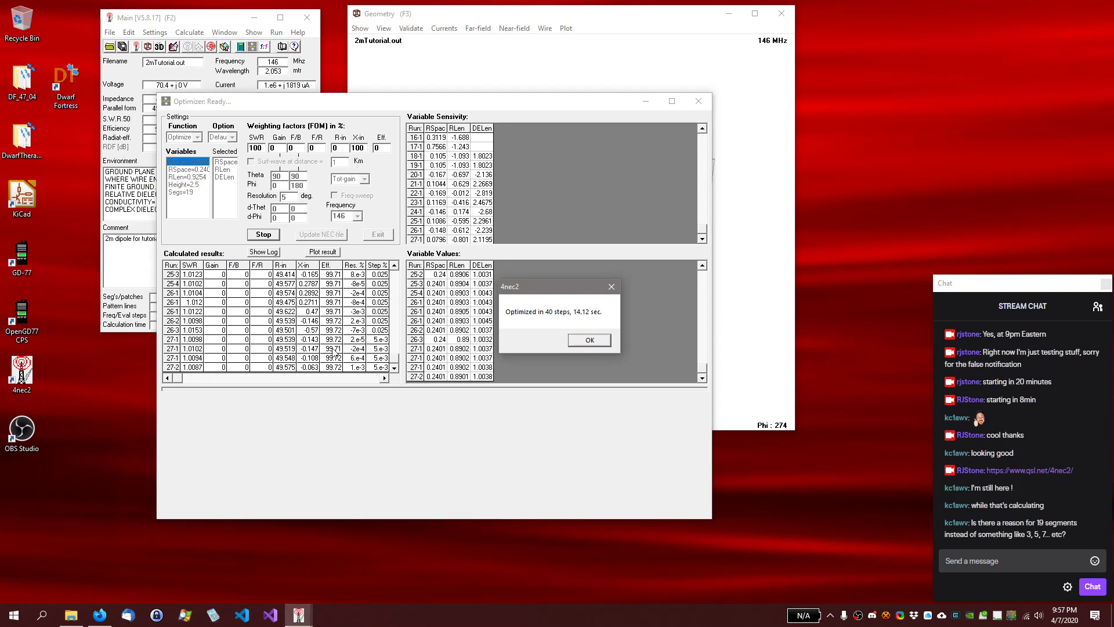
{"action": "left_click", "coordinate": [586, 345]}
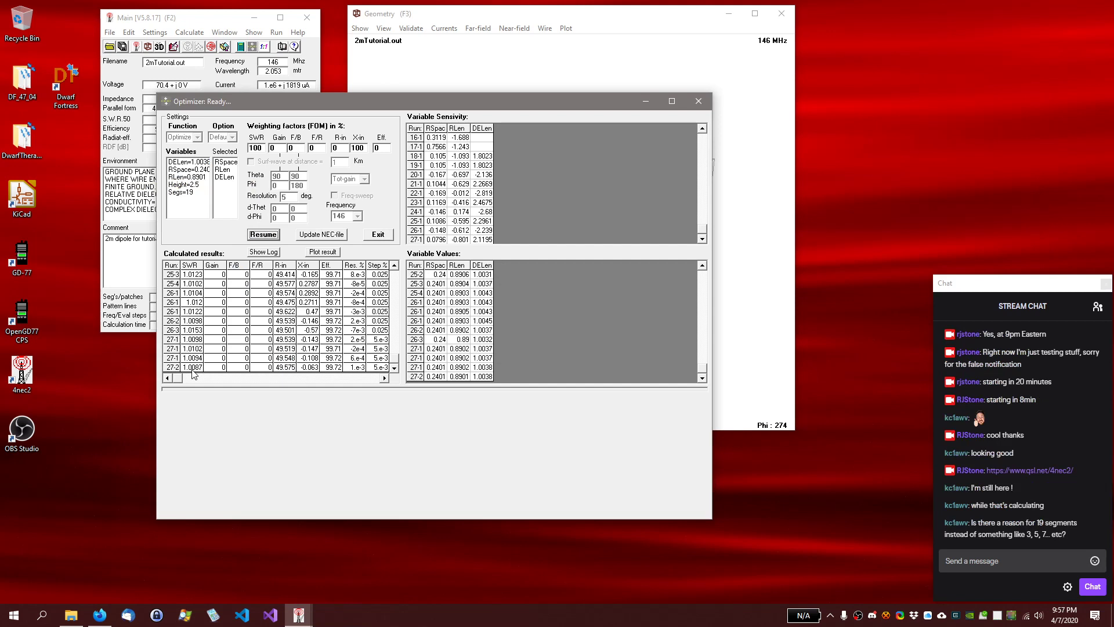
Save the optimized variable values to 2mTutorial.NEC, replacing the existing file, and close the optimizer
{"action": "left_click", "coordinate": [319, 236]}
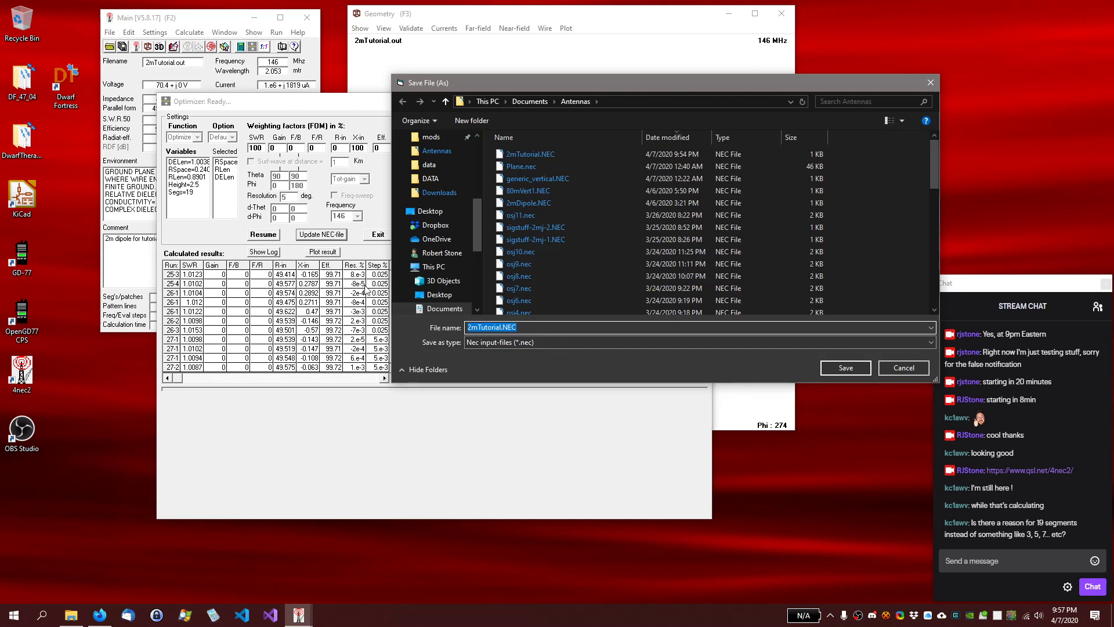
{"action": "left_click", "coordinate": [839, 367]}
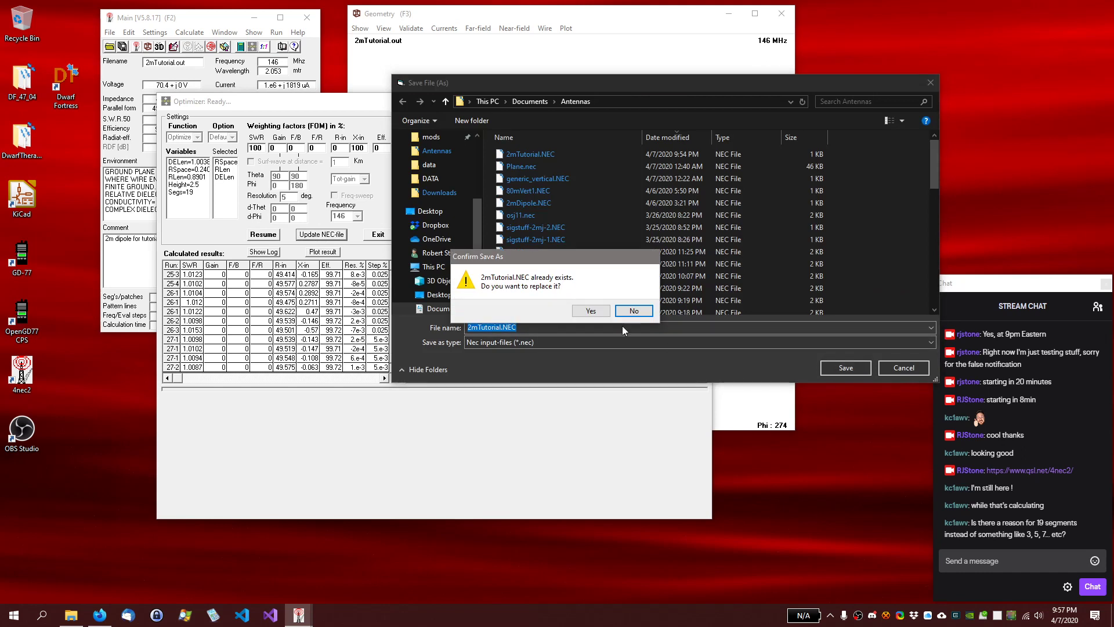
{"action": "left_click", "coordinate": [580, 310]}
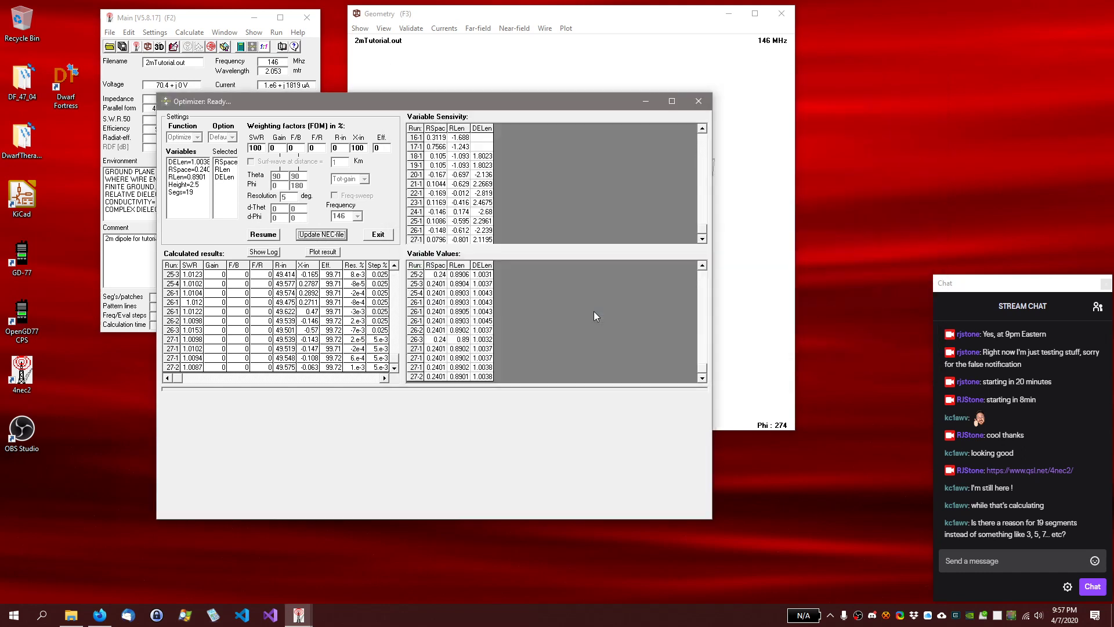
{"action": "left_click", "coordinate": [698, 102]}
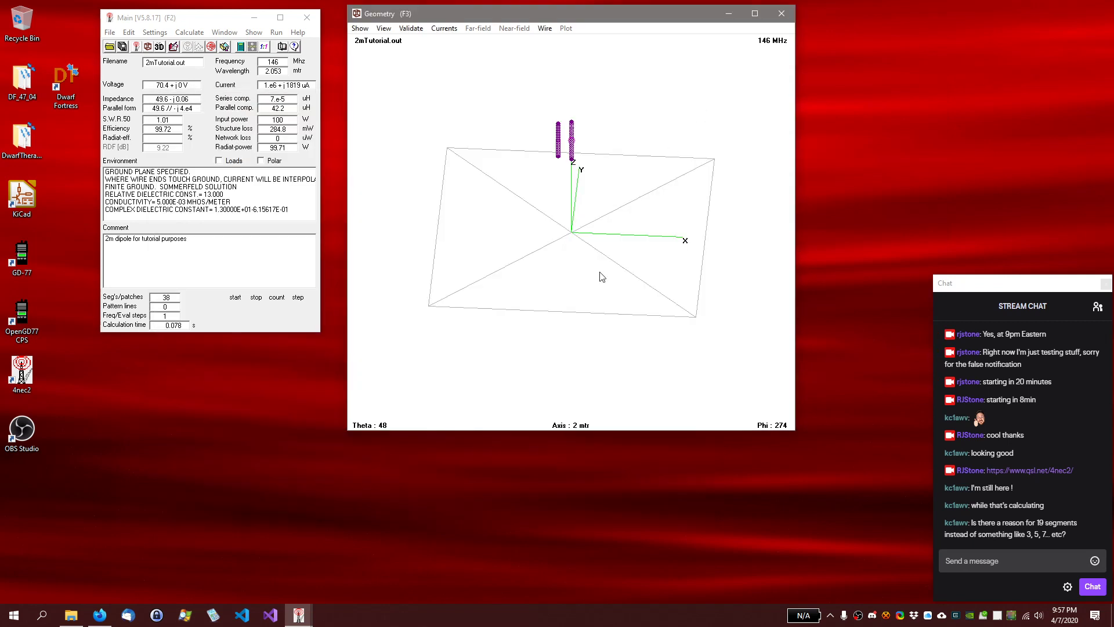
Reopen the geometry editor and change the X1 coordinate of wire 2 to Rspace without the minus sign
{"action": "left_click_drag", "start_coordinate": [602, 276], "coordinate": [585, 259]}
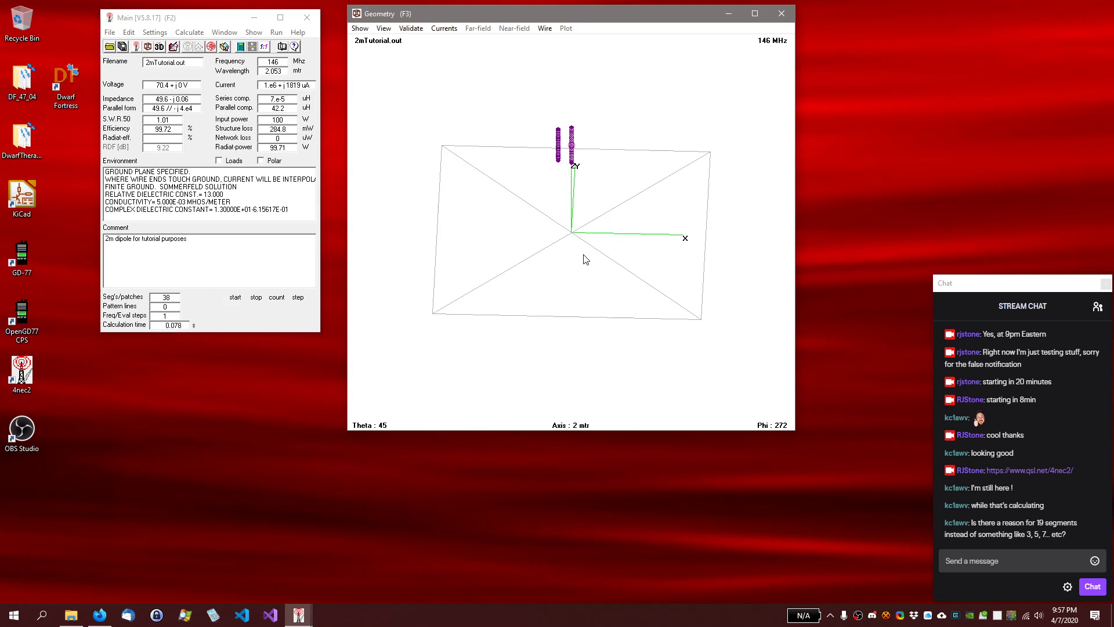
{"action": "left_click", "coordinate": [156, 33]}
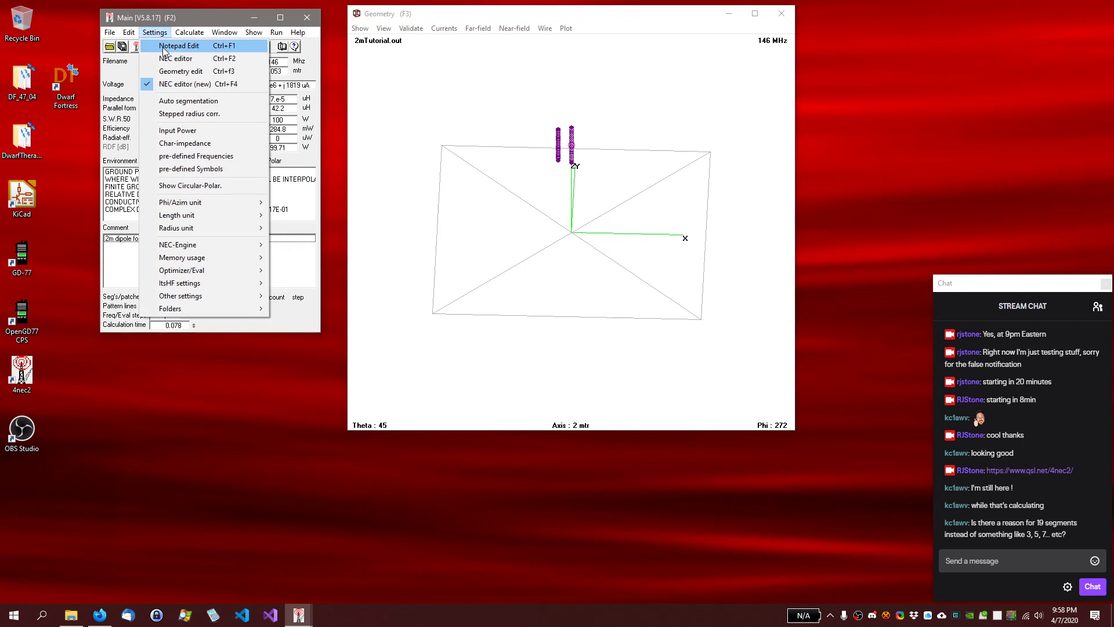
{"action": "left_click", "coordinate": [135, 46]}
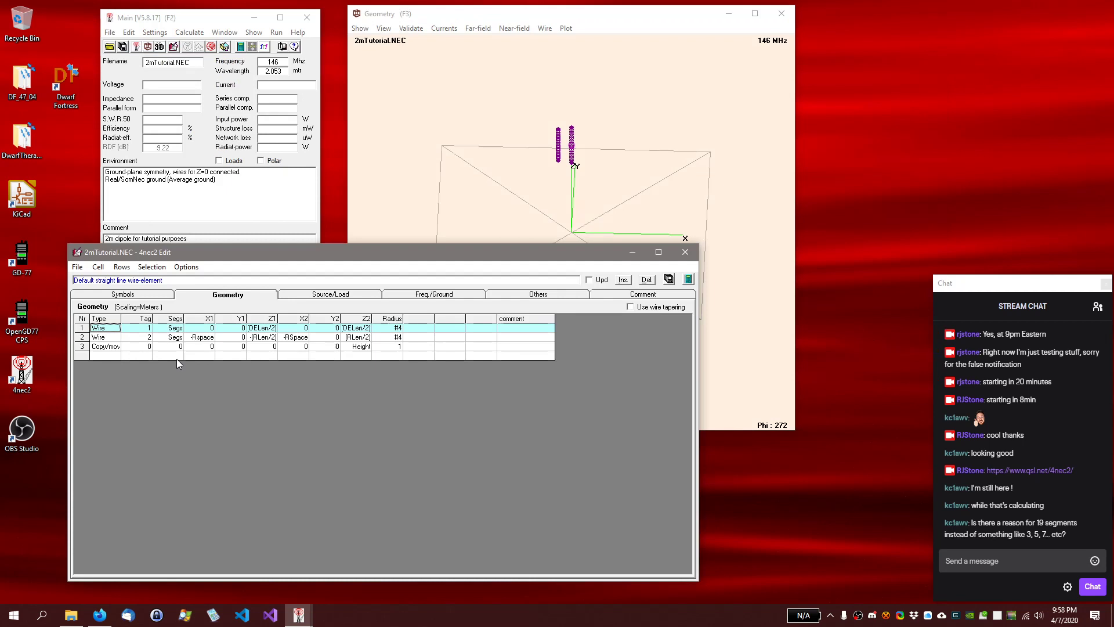
{"action": "left_click", "coordinate": [194, 340]}
{"action": "left_click", "coordinate": [190, 338]}
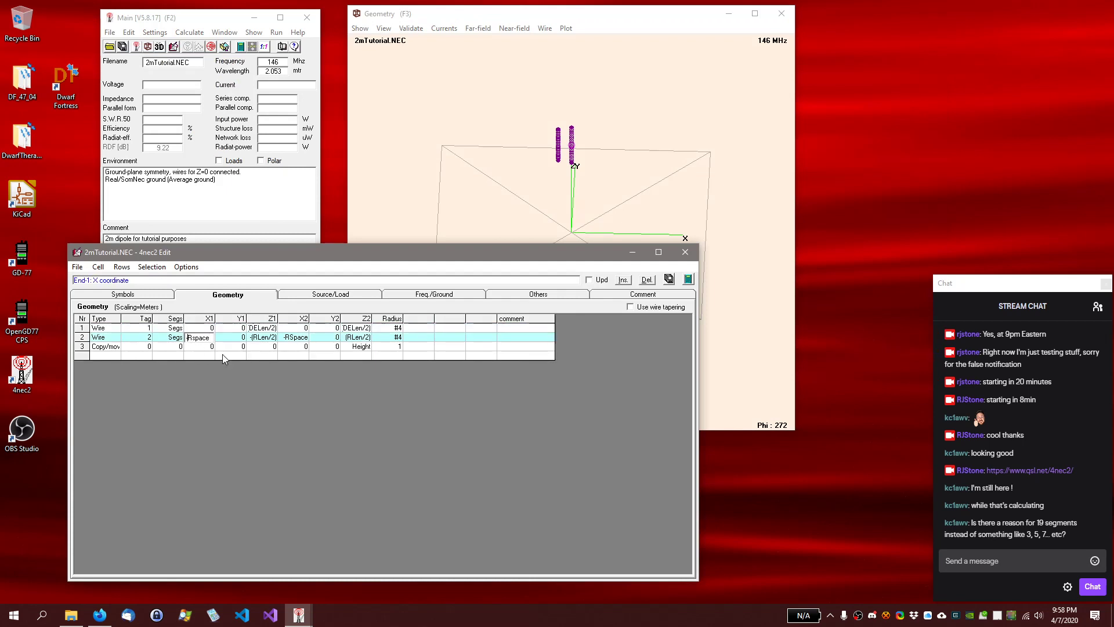
{"action": "key", "text": "BackSpace"}
Change the X2 coordinate of wire 2 to RSpace without the minus sign, save the file, and bring the geometry view forward
{"action": "key", "text": "Tab"}
{"action": "key", "text": "Tab"}
{"action": "key", "text": "Tab"}
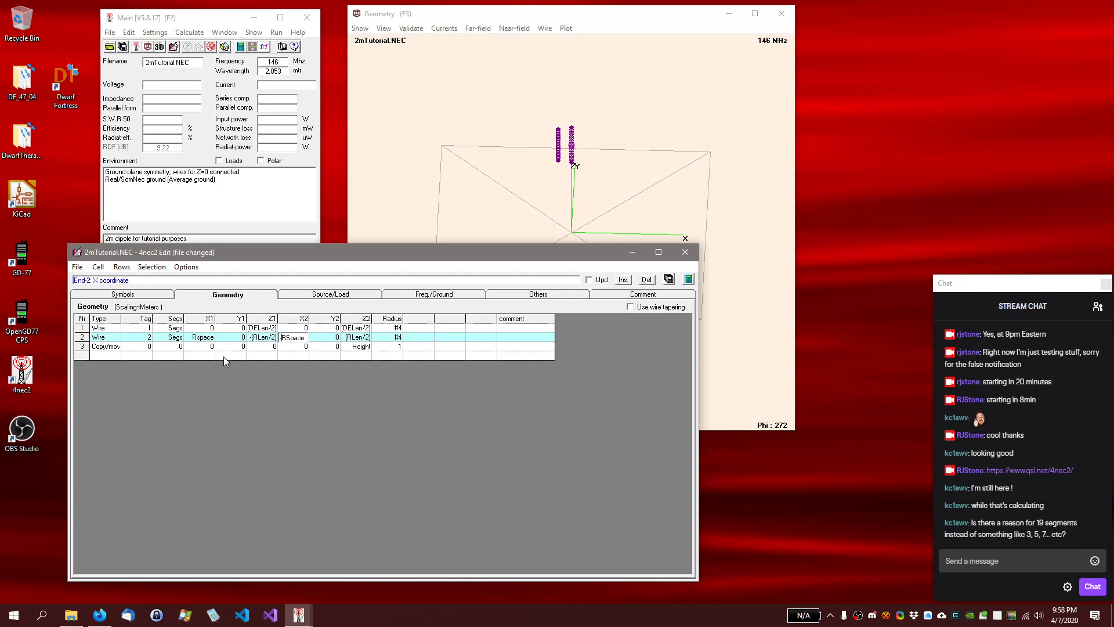
{"action": "key", "text": "Home"}
{"action": "key", "text": "Delete"}
{"action": "key", "text": "Return"}
{"action": "key", "text": "ctrl+s"}
{"action": "left_click", "coordinate": [603, 19]}
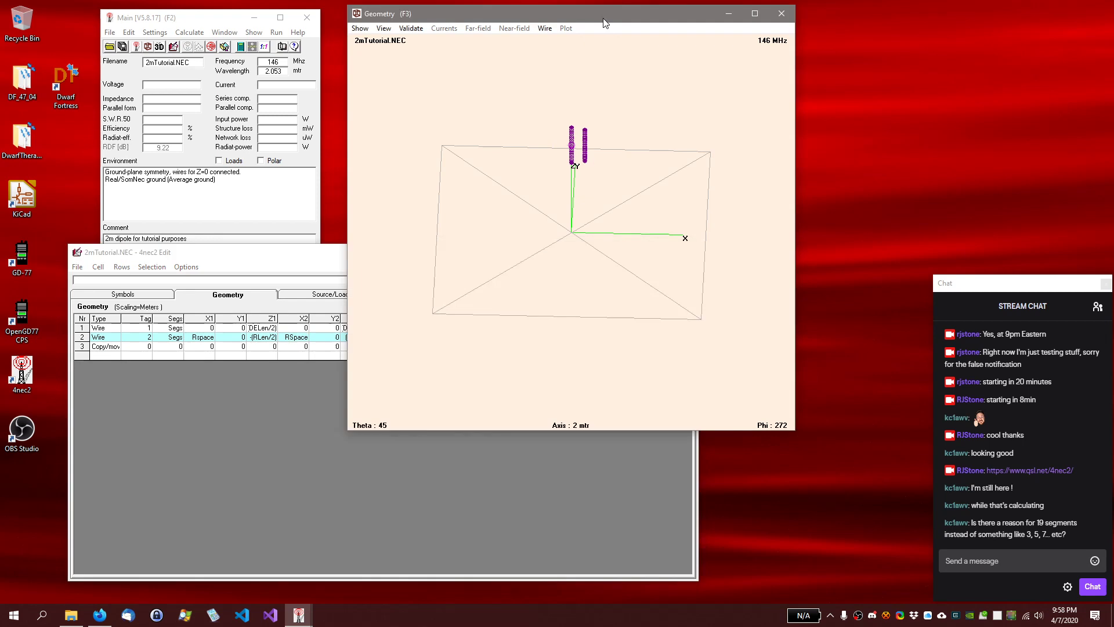
Generate a frequency sweep from 140 to 150 MHz in 0.1 MHz steps with the vertical pattern at 5° resolution
{"action": "left_click", "coordinate": [222, 33]}
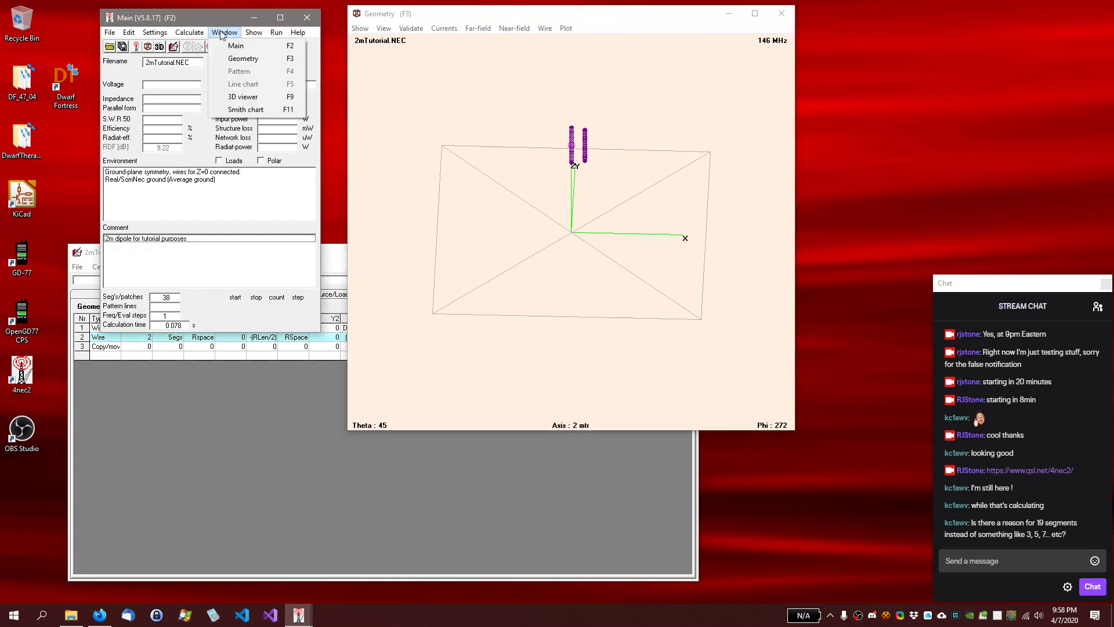
{"action": "left_click", "coordinate": [195, 47]}
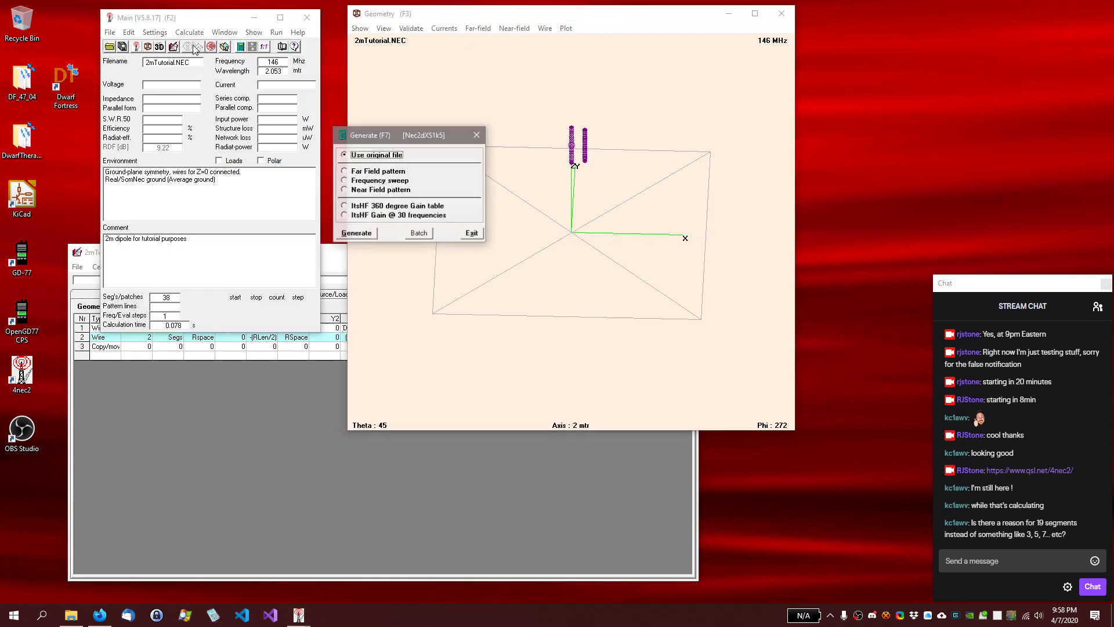
{"action": "left_click", "coordinate": [355, 179]}
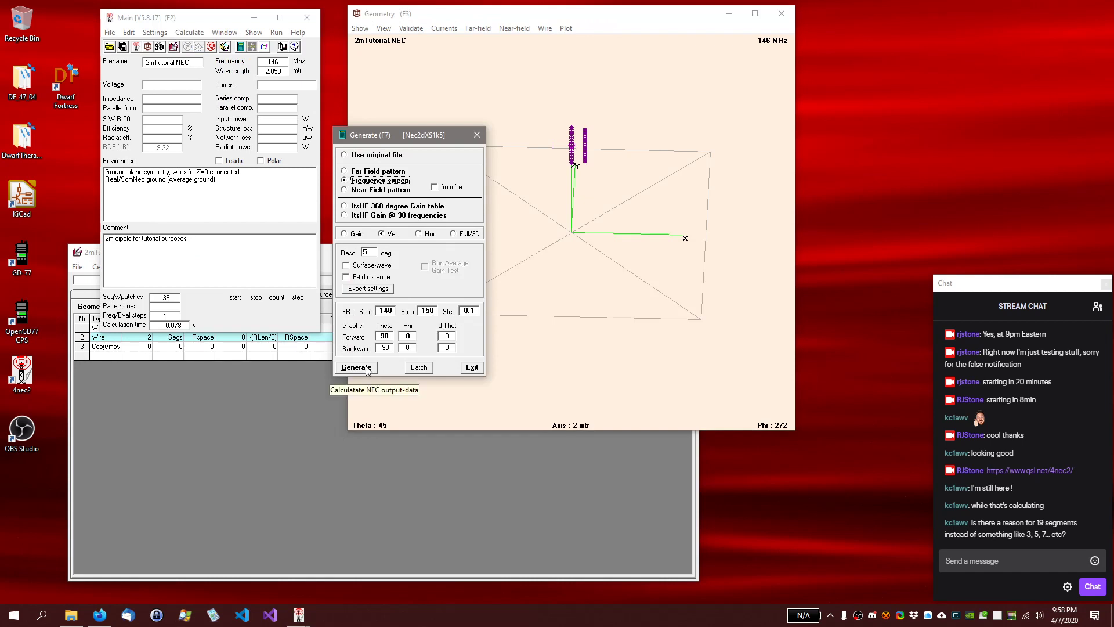
{"action": "left_click", "coordinate": [356, 368]}
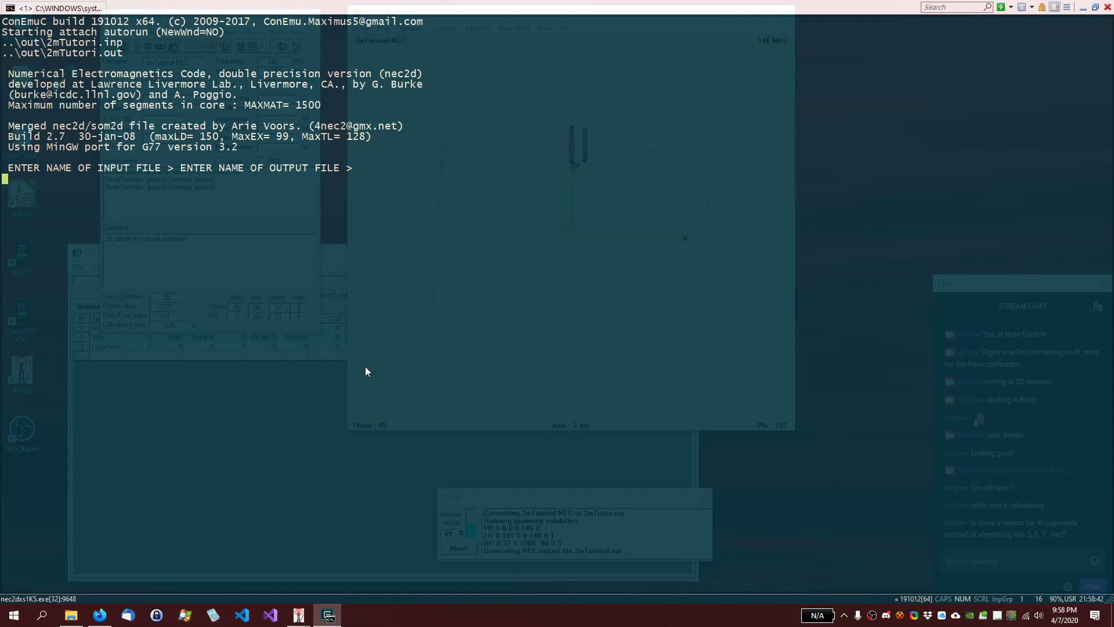
Bring the frequency-sweep chart forward and read the SWR and reflection coefficient at 146 MHz and 144 MHz
{"action": "left_click", "coordinate": [1081, 9]}
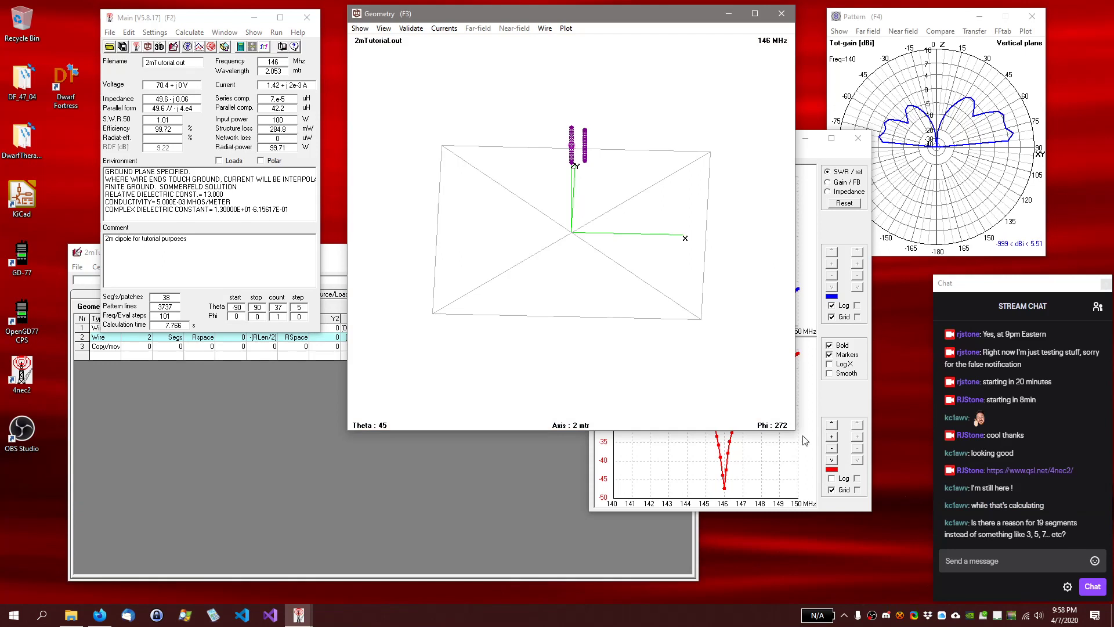
{"action": "left_click", "coordinate": [840, 398]}
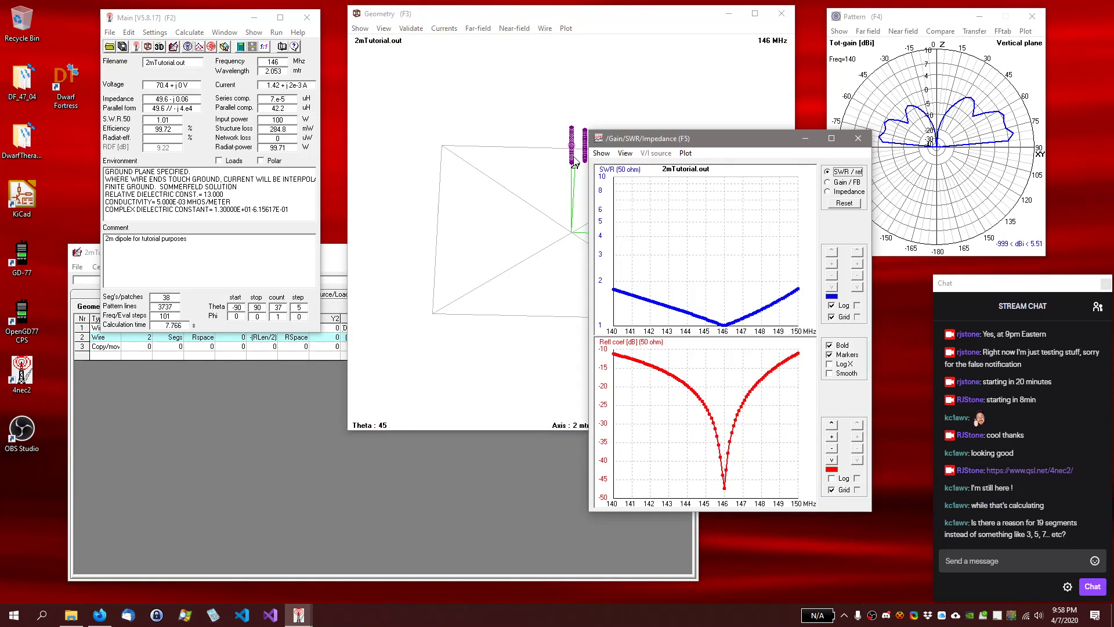
{"action": "left_click", "coordinate": [725, 304]}
{"action": "left_click", "coordinate": [727, 304]}
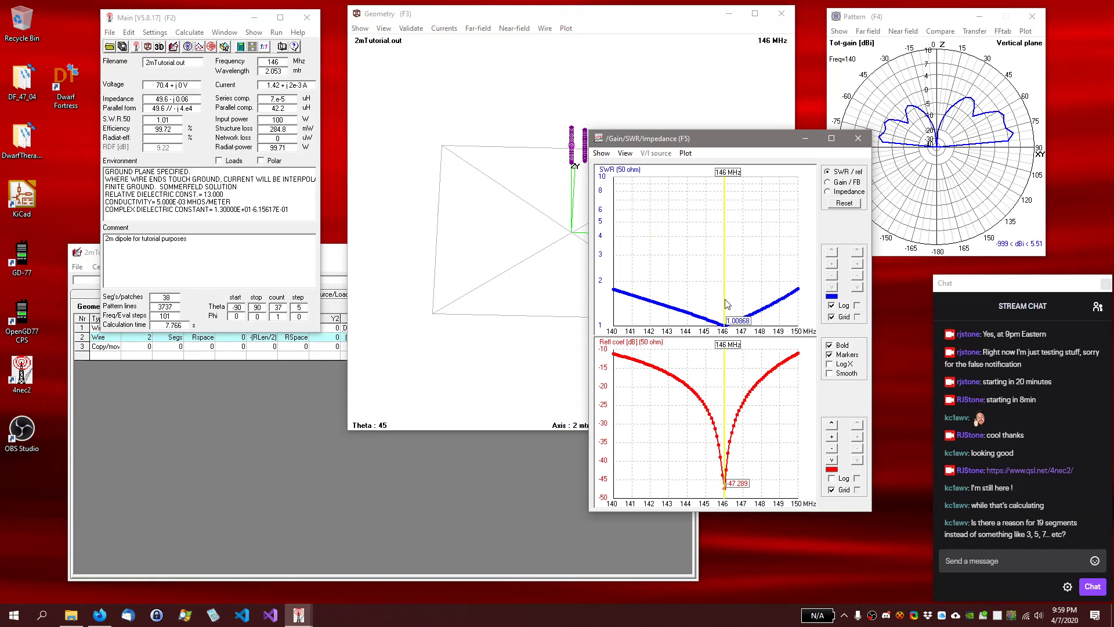
{"action": "mouse_move", "coordinate": [725, 300]}
{"action": "left_mouse_down"}
{"action": "mouse_move", "coordinate": [684, 301]}
{"action": "mouse_move", "coordinate": [765, 301]}
{"action": "mouse_move", "coordinate": [688, 303]}
{"action": "left_mouse_up"}
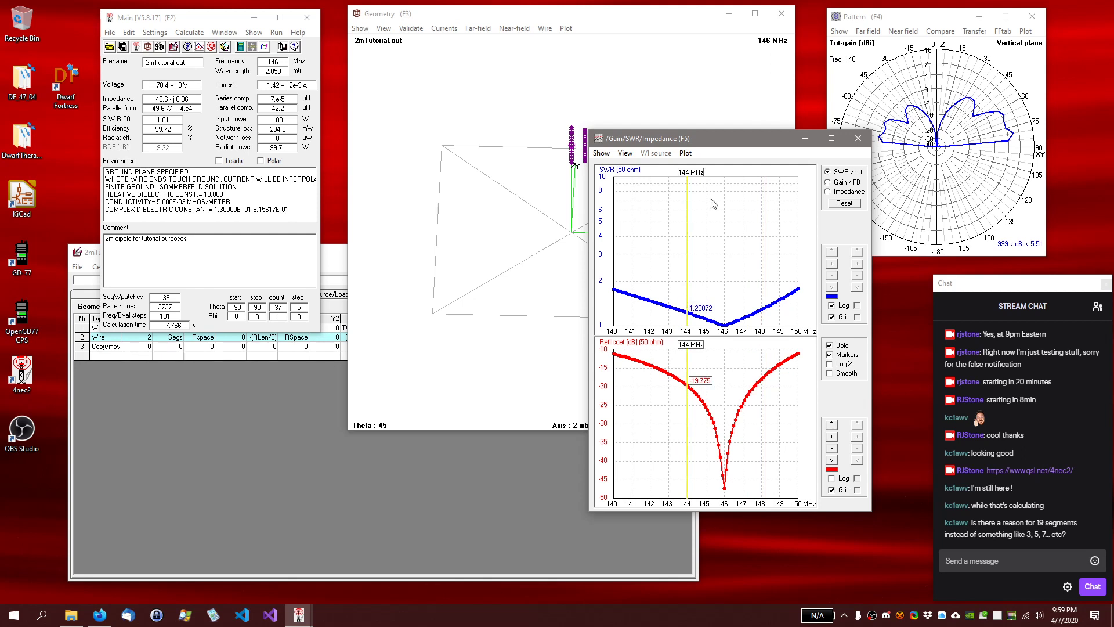
Switch the sweep chart to impedance and read the resistance, reactance and phase at 144 MHz and 146.1 MHz
{"action": "left_click", "coordinate": [828, 192]}
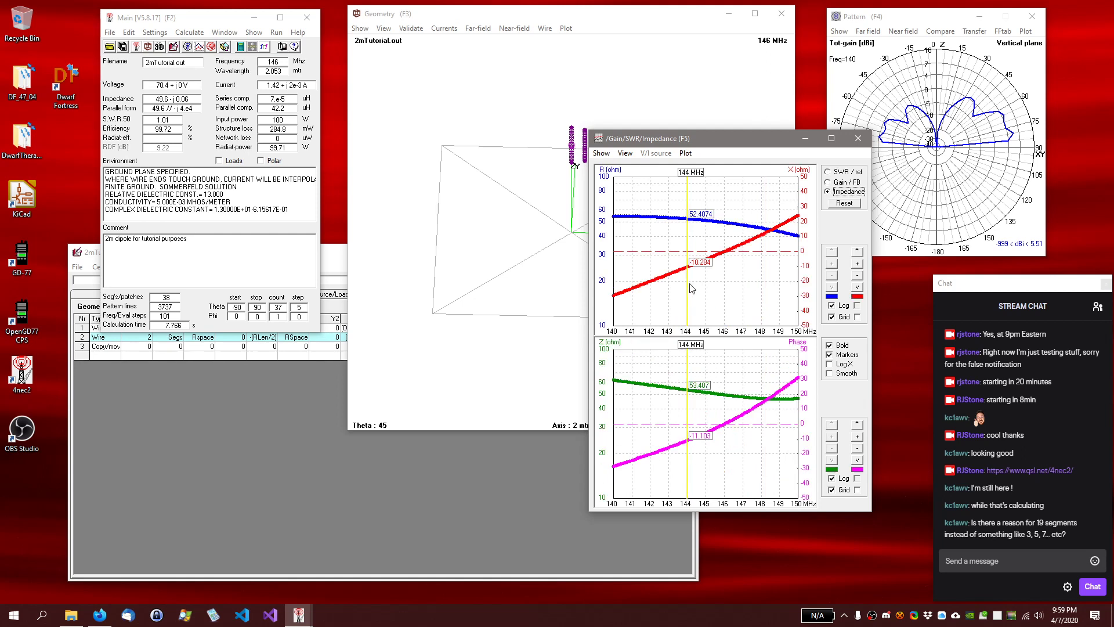
{"action": "mouse_move", "coordinate": [690, 293]}
{"action": "left_mouse_down"}
{"action": "mouse_move", "coordinate": [736, 281]}
{"action": "mouse_move", "coordinate": [633, 279]}
{"action": "mouse_move", "coordinate": [798, 278]}
{"action": "mouse_move", "coordinate": [707, 274]}
{"action": "mouse_move", "coordinate": [727, 269]}
{"action": "left_mouse_up"}
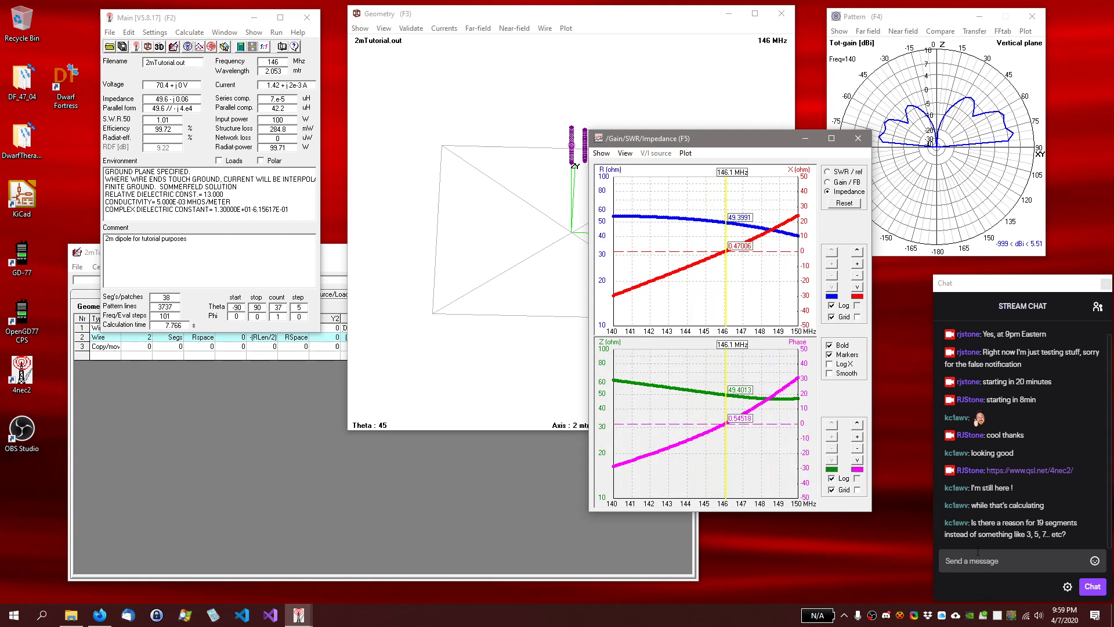
{"action": "left_click", "coordinate": [1023, 563]}
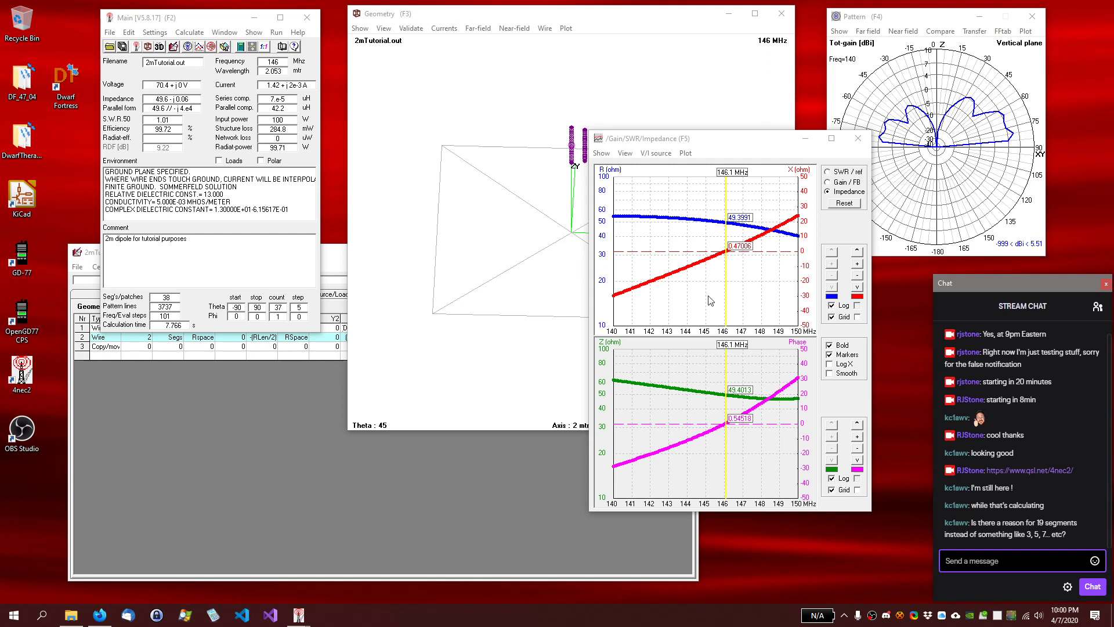
Check the auto-segmentation setting for segments per half-wave and leave it without making changes
{"action": "left_click", "coordinate": [189, 34]}
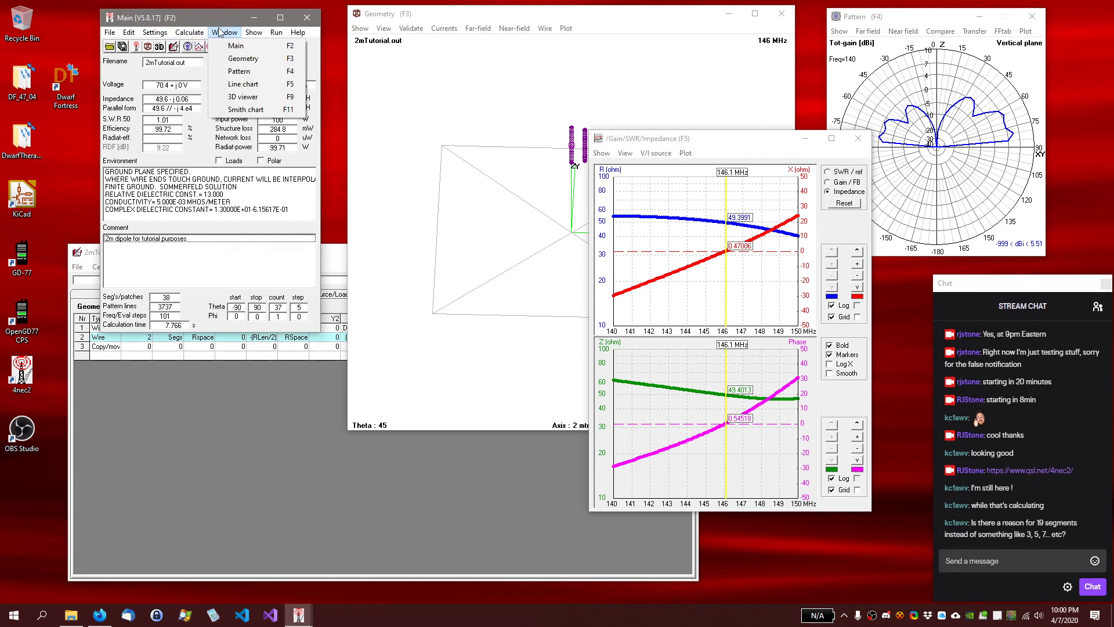
{"action": "mouse_move", "coordinate": [154, 34]}
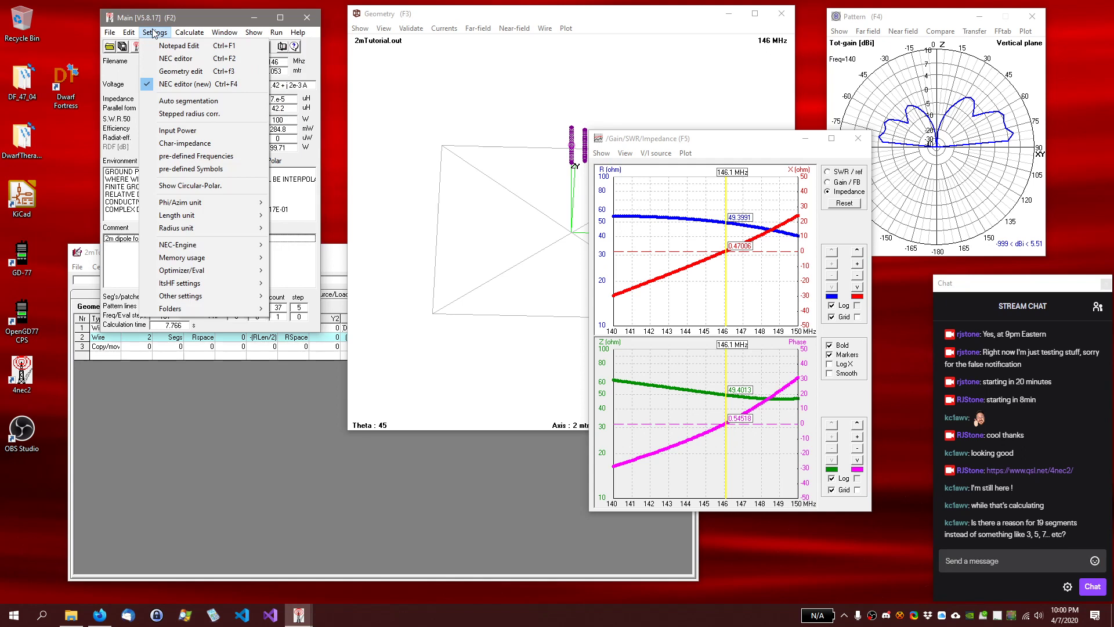
{"action": "left_click", "coordinate": [184, 102]}
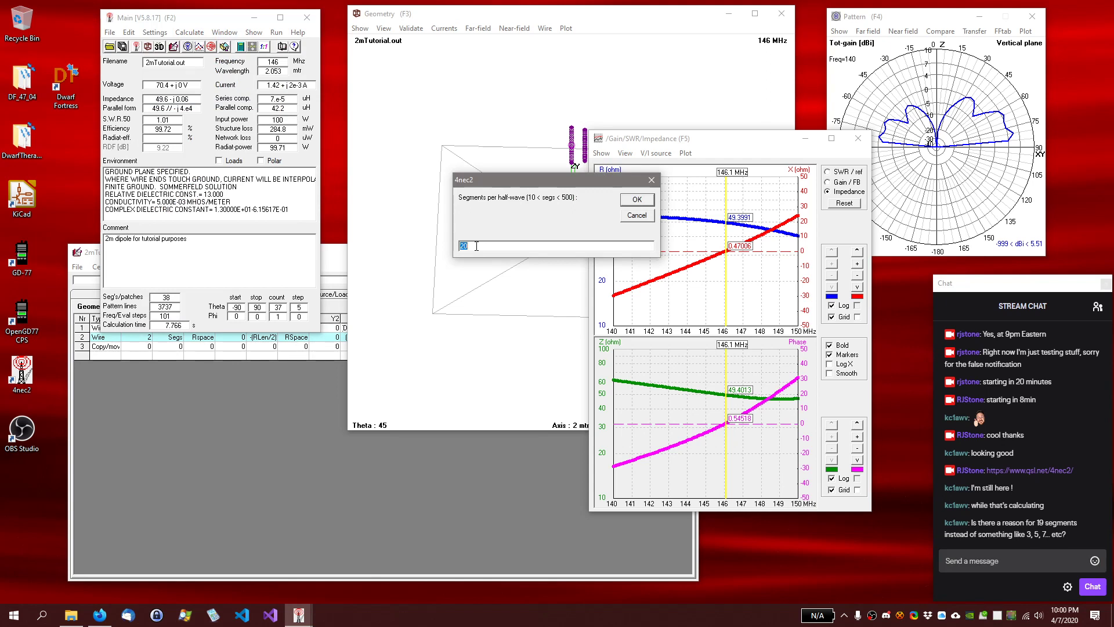
{"action": "left_click", "coordinate": [636, 216]}
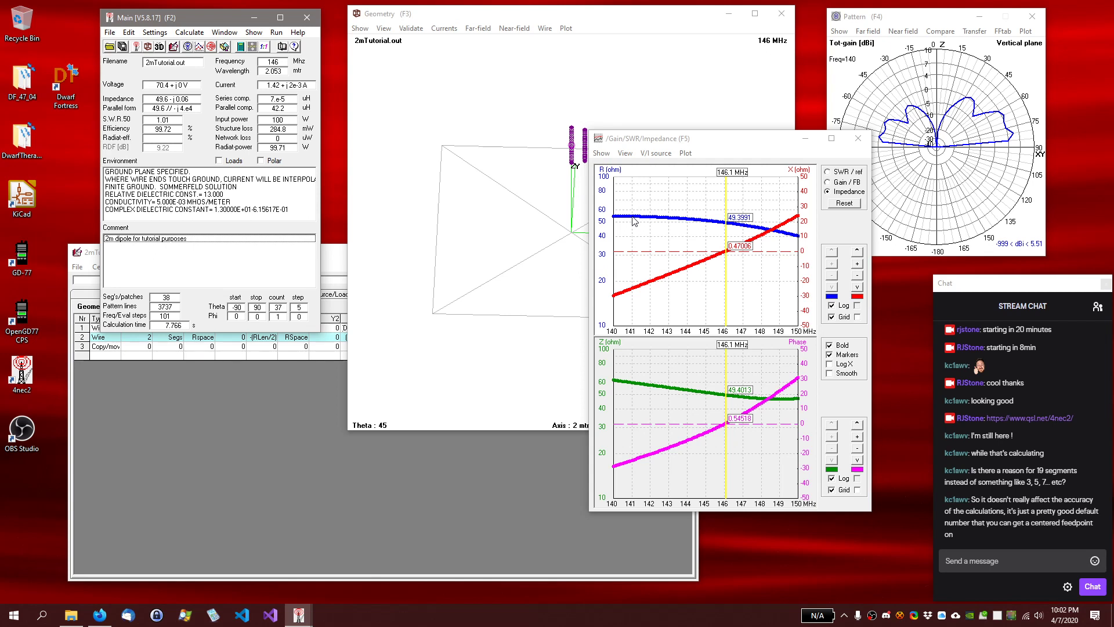
Close the sweep chart and generate the full far-field pattern at 146 MHz with 5° resolution
{"action": "left_click", "coordinate": [858, 139]}
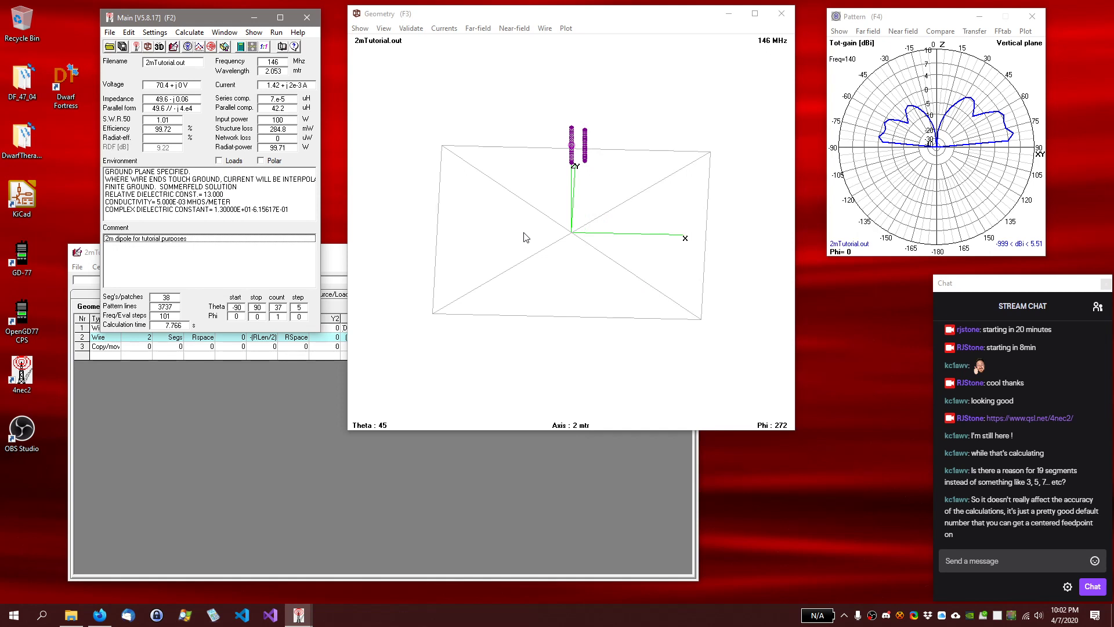
{"action": "left_click", "coordinate": [224, 33]}
{"action": "mouse_move", "coordinate": [208, 35]}
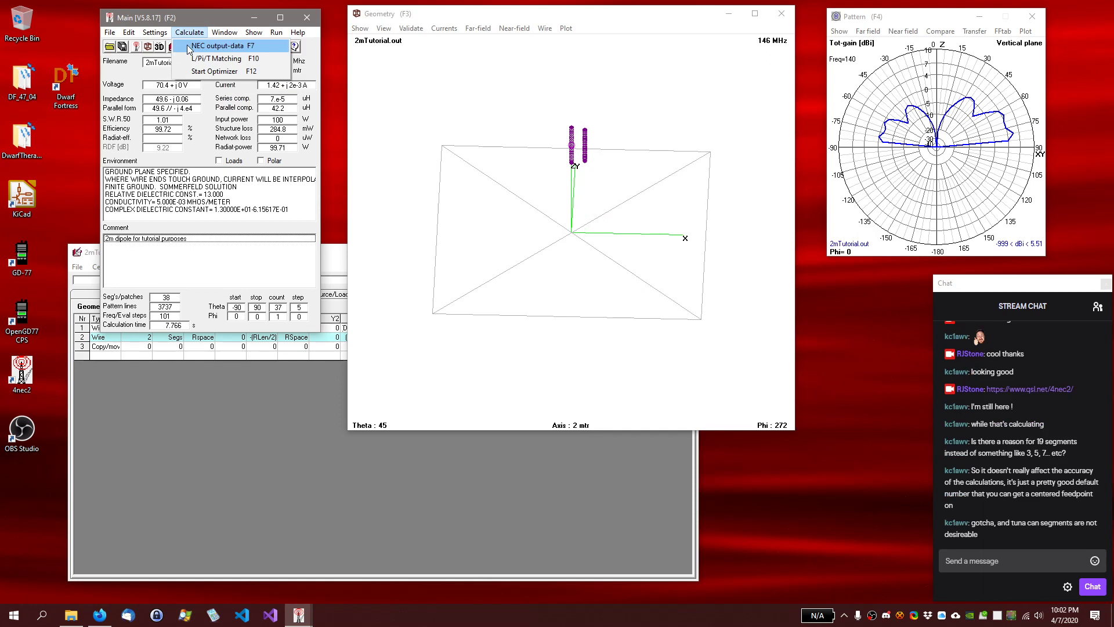
{"action": "left_click", "coordinate": [218, 46]}
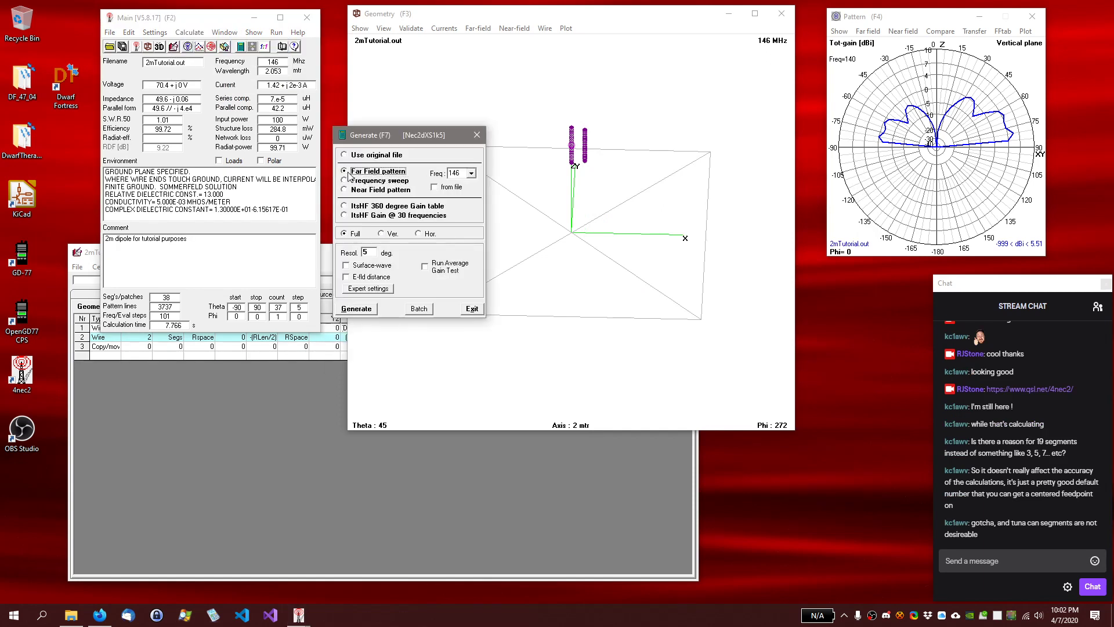
{"action": "left_click", "coordinate": [360, 308]}
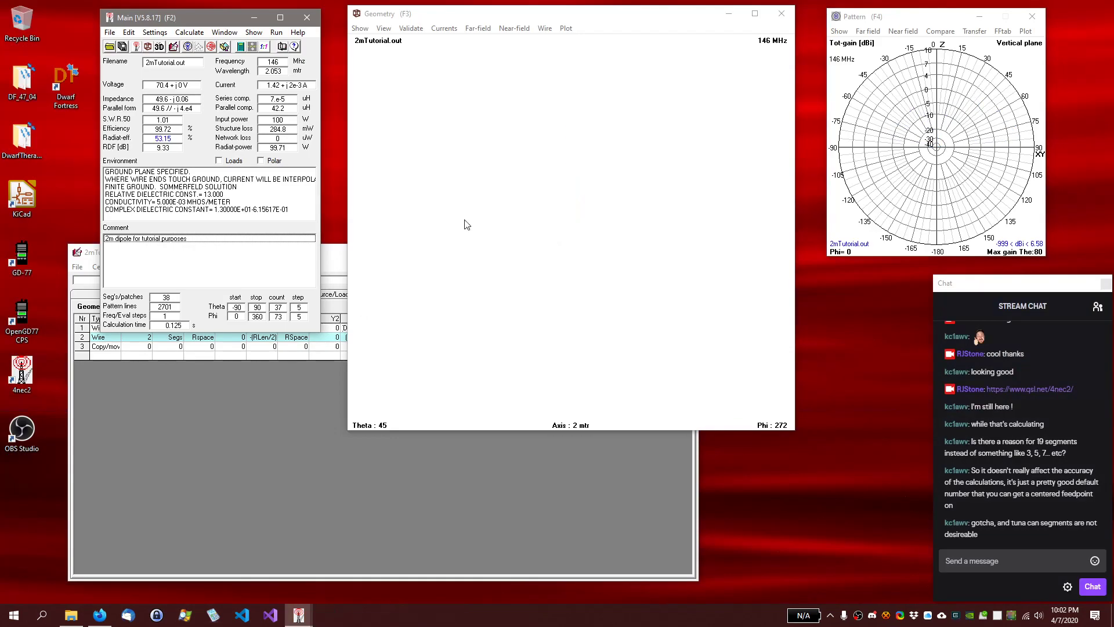
Open the 3D viewer, show the total-gain pattern as multi-color, orbit around it to examine its shape, and close the viewer
{"action": "left_click", "coordinate": [235, 34]}
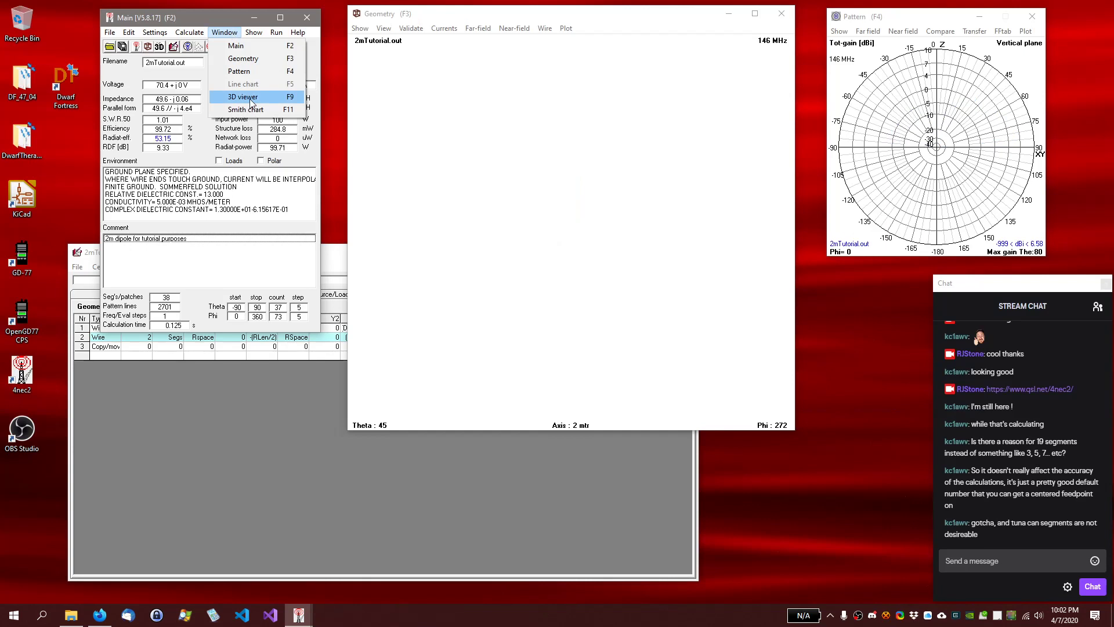
{"action": "left_click", "coordinate": [252, 97]}
{"action": "left_click", "coordinate": [725, 274]}
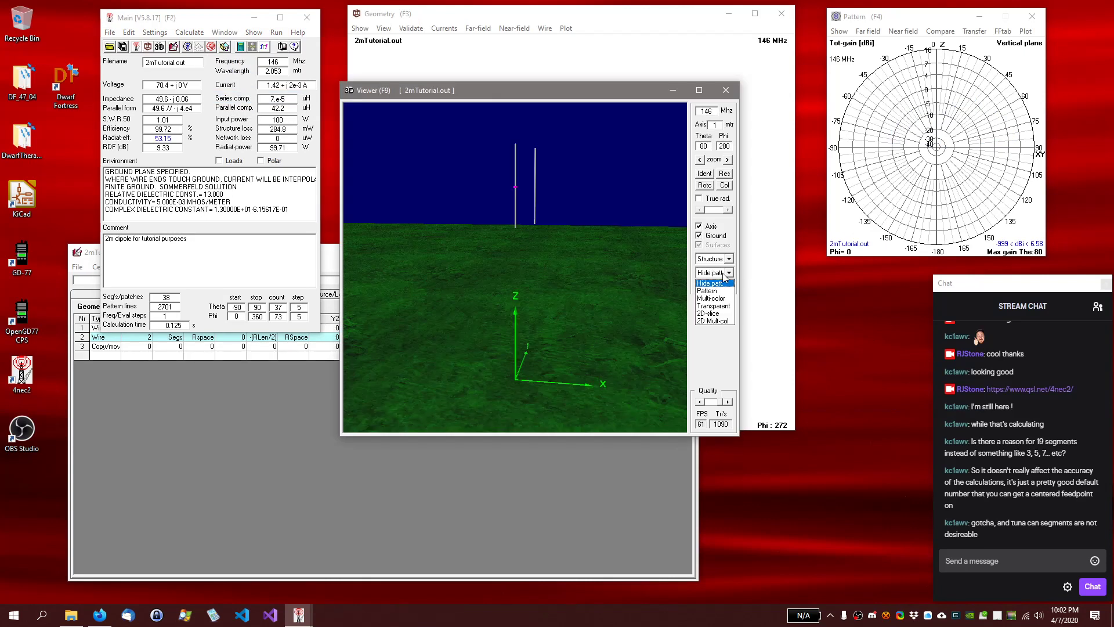
{"action": "left_click", "coordinate": [712, 298]}
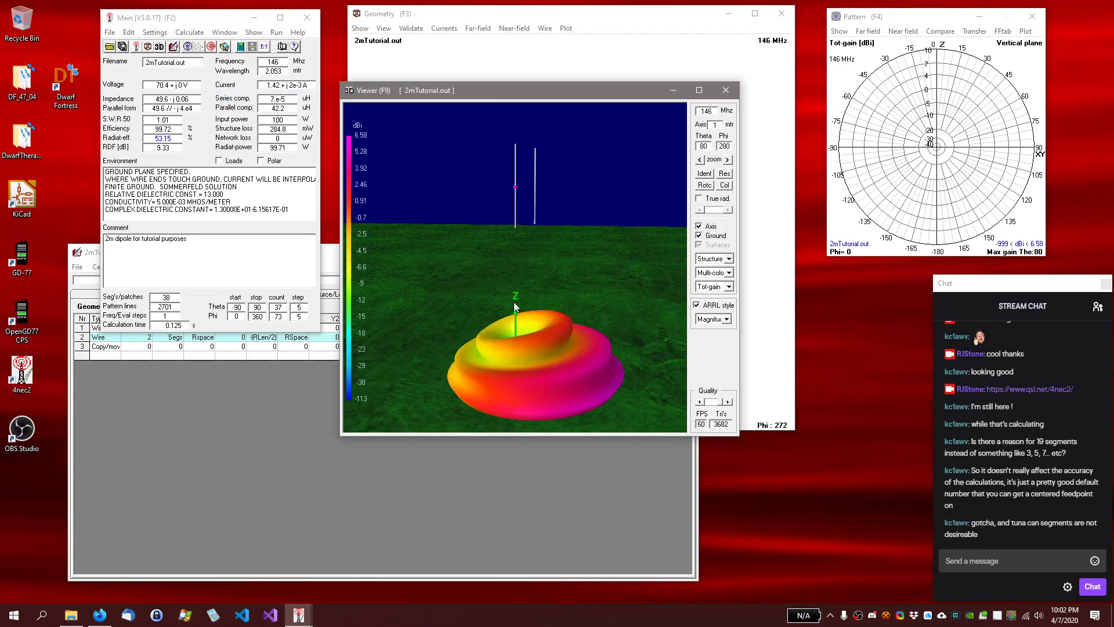
{"action": "left_click_drag", "start_coordinate": [514, 301], "coordinate": [441, 330]}
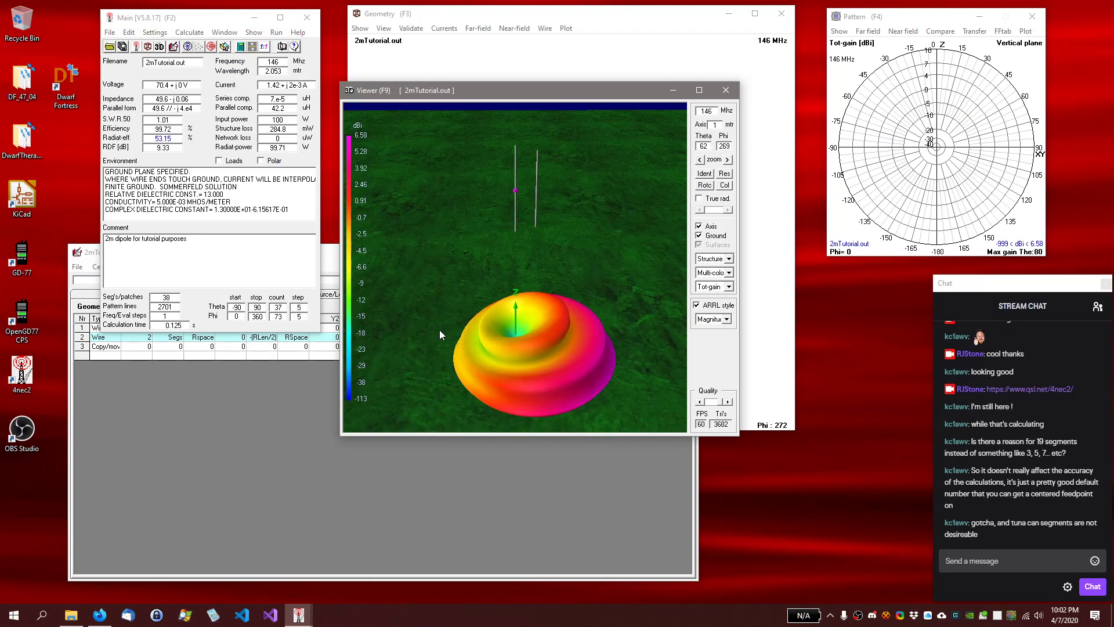
{"action": "left_click", "coordinate": [726, 91]}
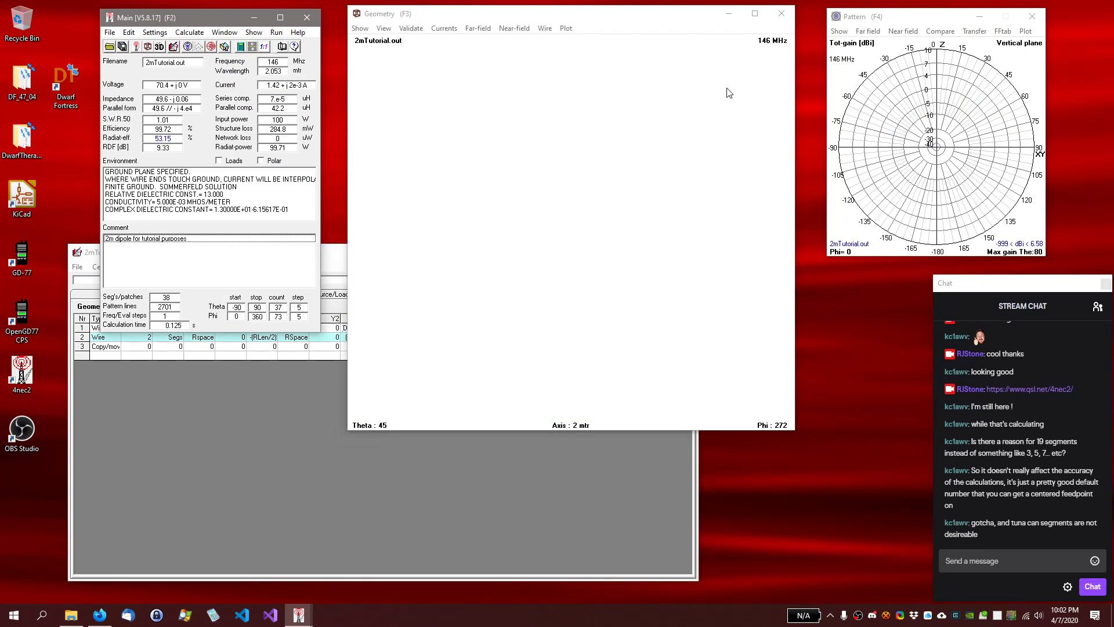
Bring the 2mTutorial.NEC geometry editor in front of the geometry view and move its window higher on the desktop
{"action": "left_click", "coordinate": [334, 253]}
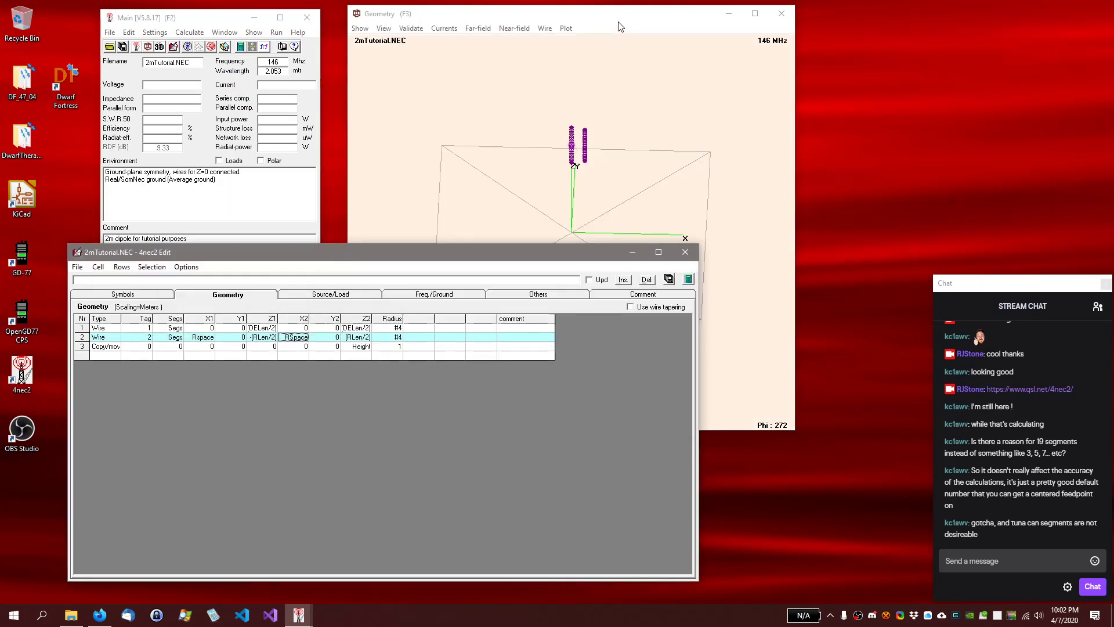
{"action": "left_click", "coordinate": [619, 24]}
{"action": "left_click", "coordinate": [331, 253]}
{"action": "left_click_drag", "start_coordinate": [331, 252], "coordinate": [339, 194]}
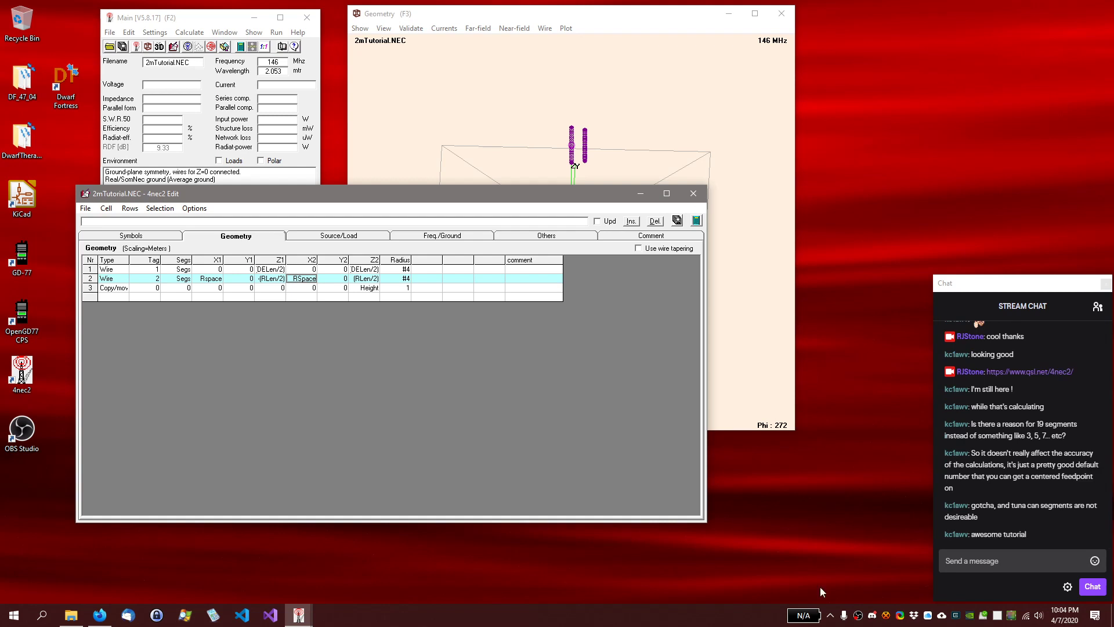
{"action": "left_click", "coordinate": [858, 616]}
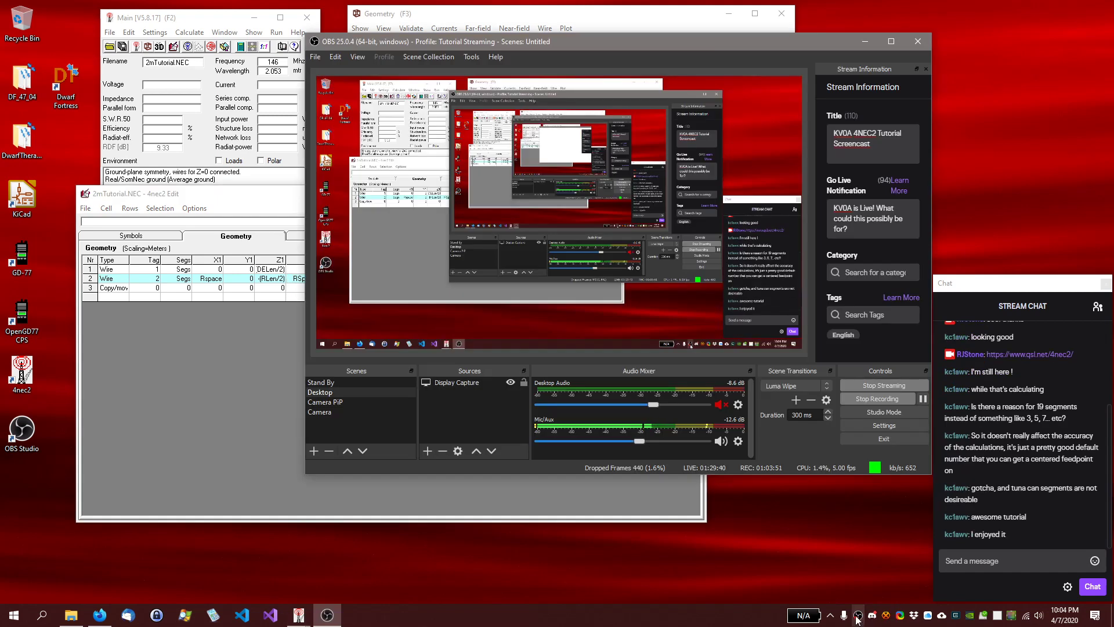
{"action": "left_click_drag", "start_coordinate": [747, 40], "coordinate": [612, 119]}
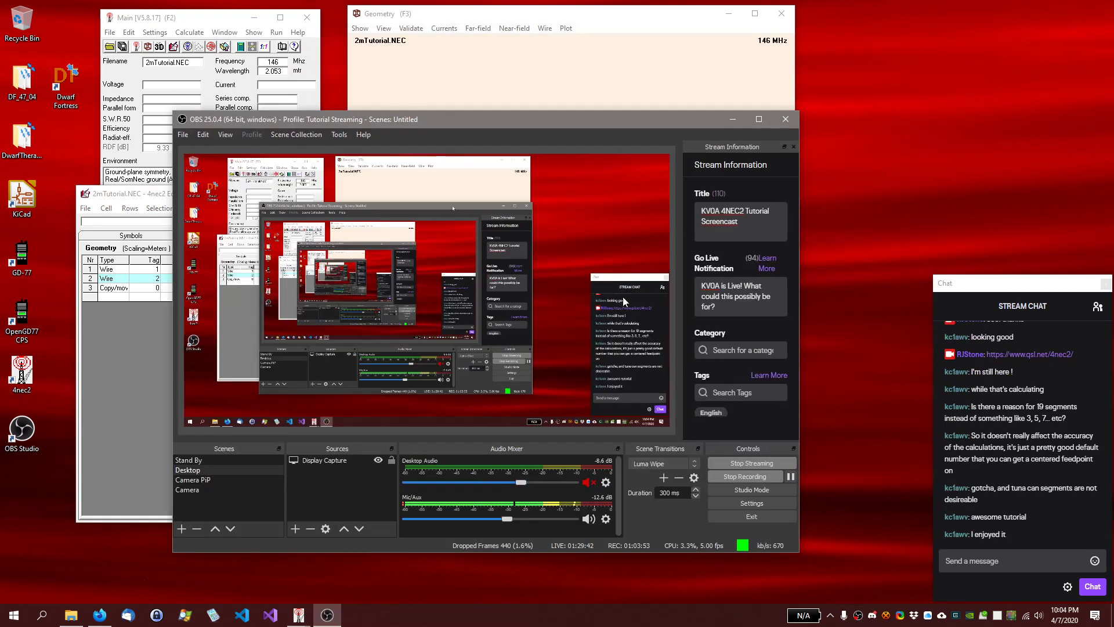